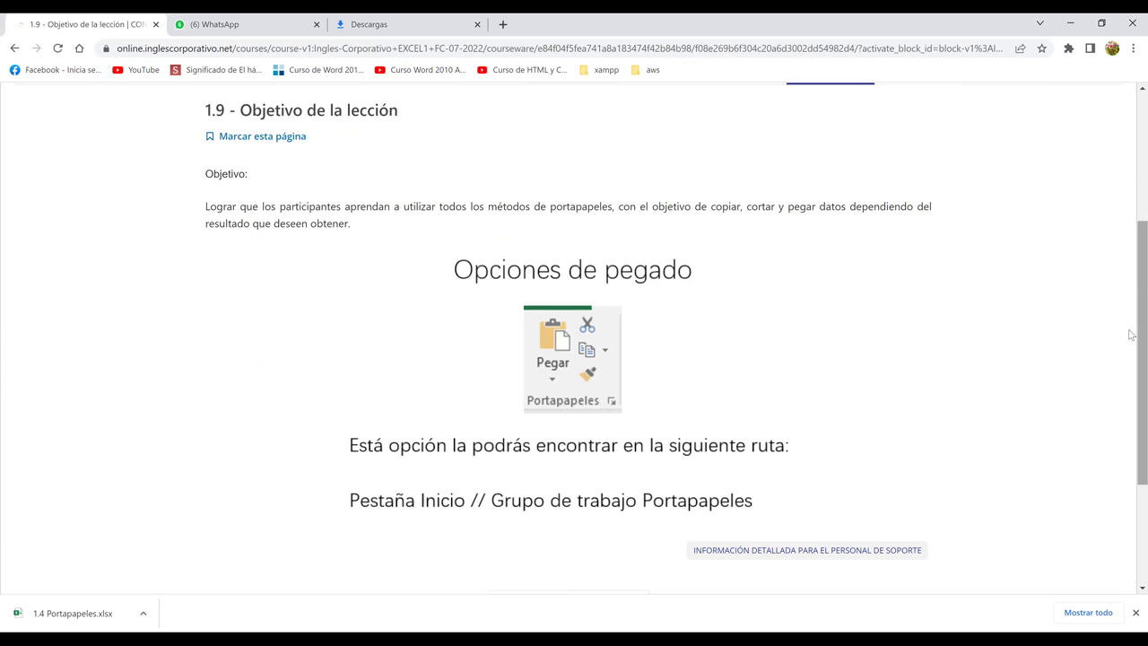
# Advance the Ingles Corporativo course to unit 1.10 - Portapapeles and scroll down to its video
pyautogui.scroll(-2, 419, 279)
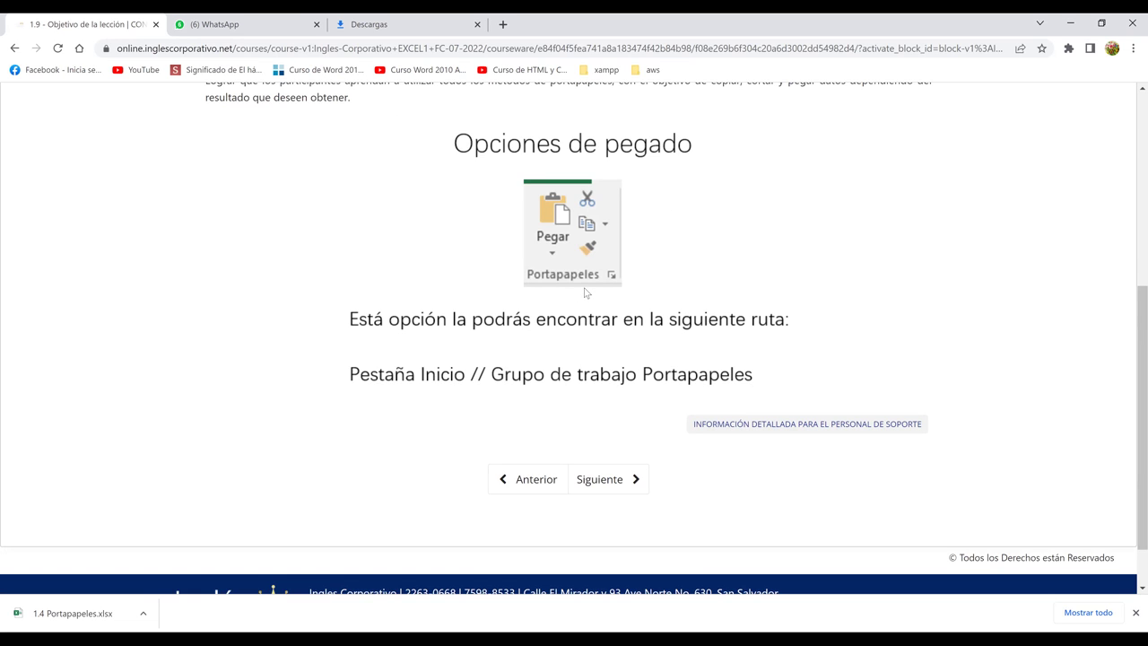
pyautogui.click(599, 483)
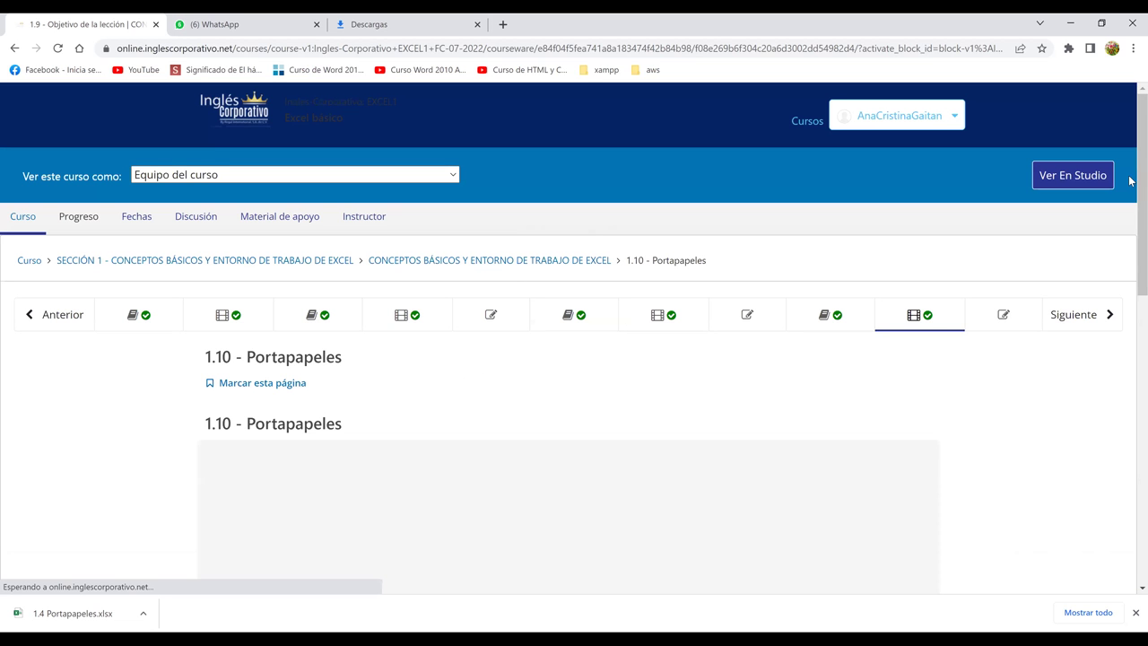
pyautogui.scroll(-1, 1133, 224)
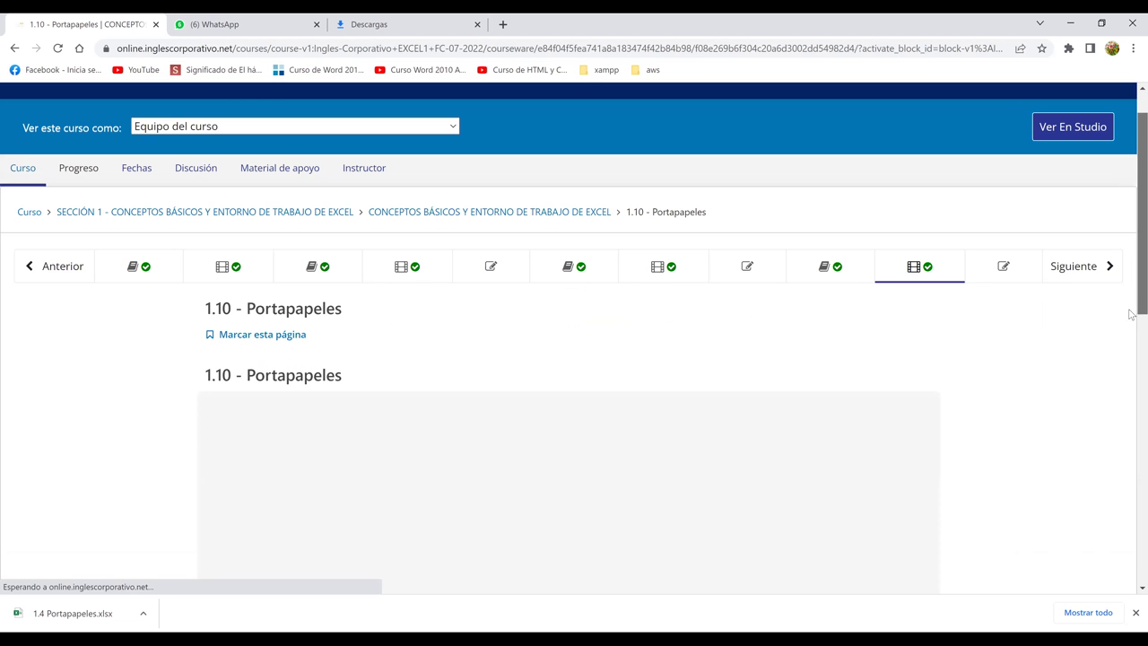
pyautogui.scroll(-3, 1131, 314)
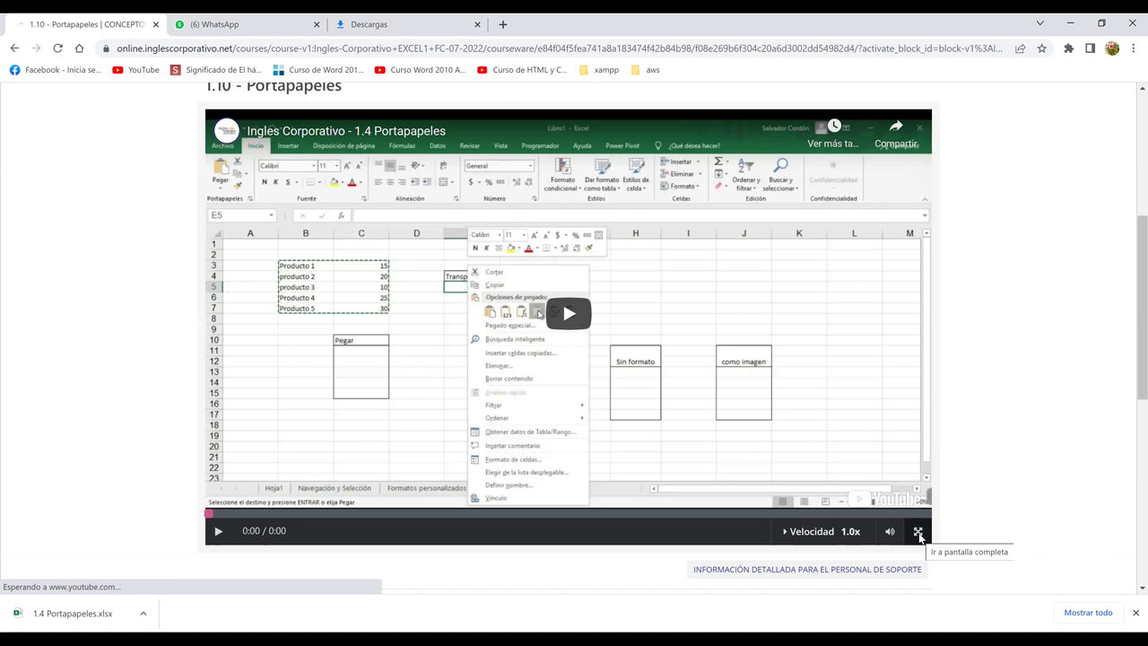
# Play the embedded 1.4 Portapapeles YouTube lesson in fullscreen
pyautogui.click(918, 534)
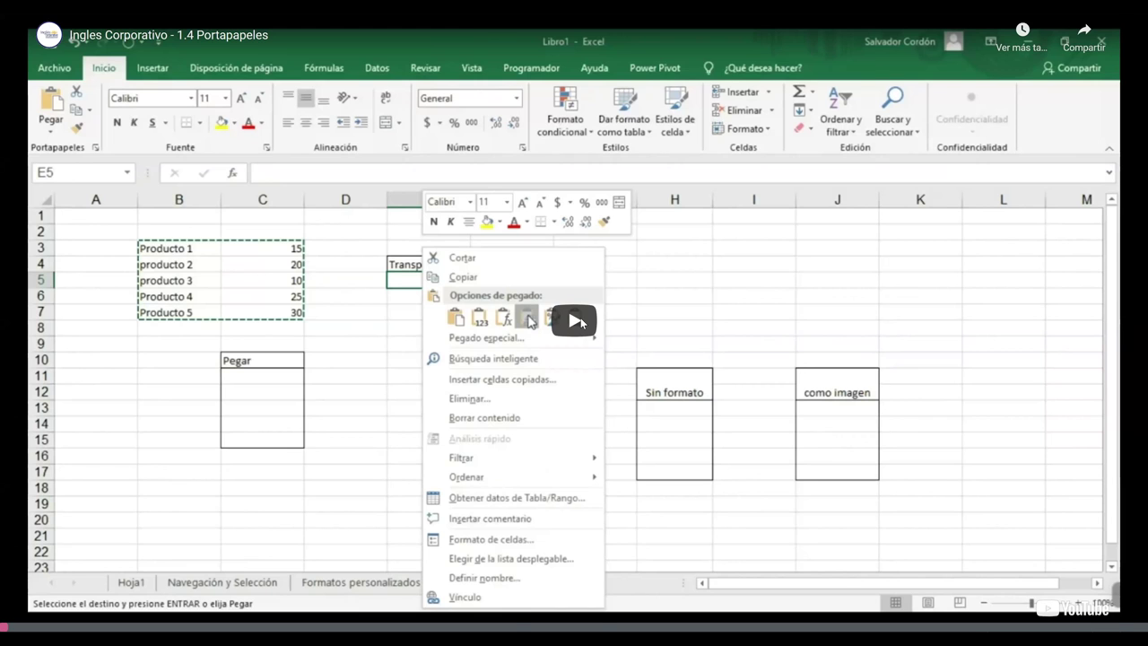
pyautogui.click(576, 321)
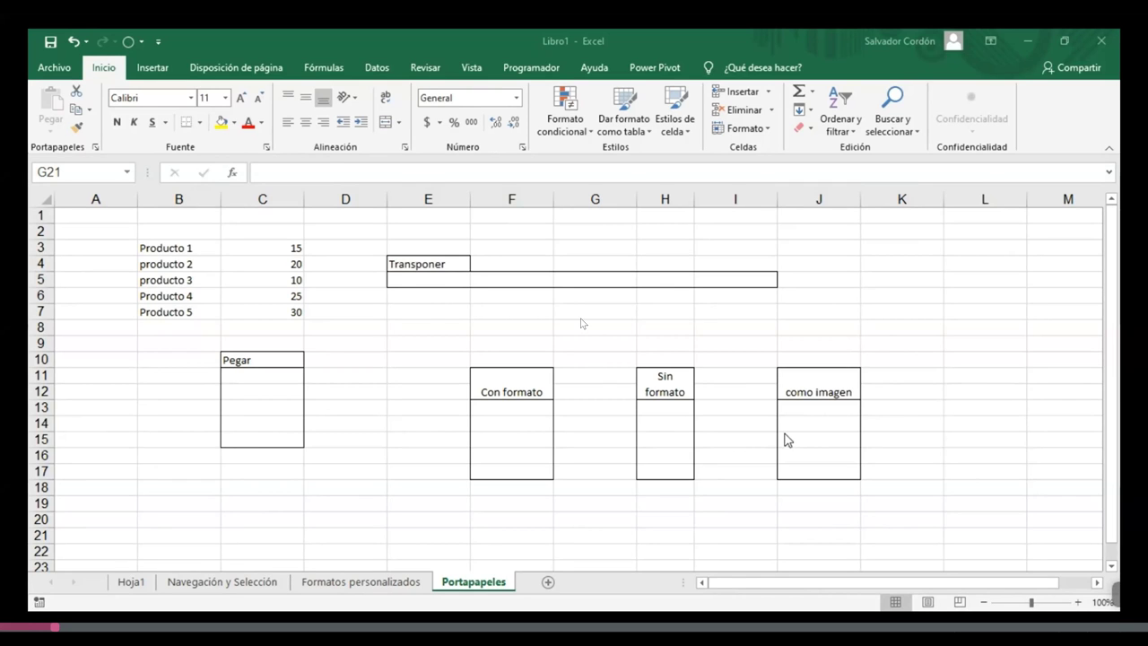
# Practise mouse selections of the product table and the quantities C3:C7
pyautogui.moveTo(211, 249); pyautogui.dragTo(277, 318)
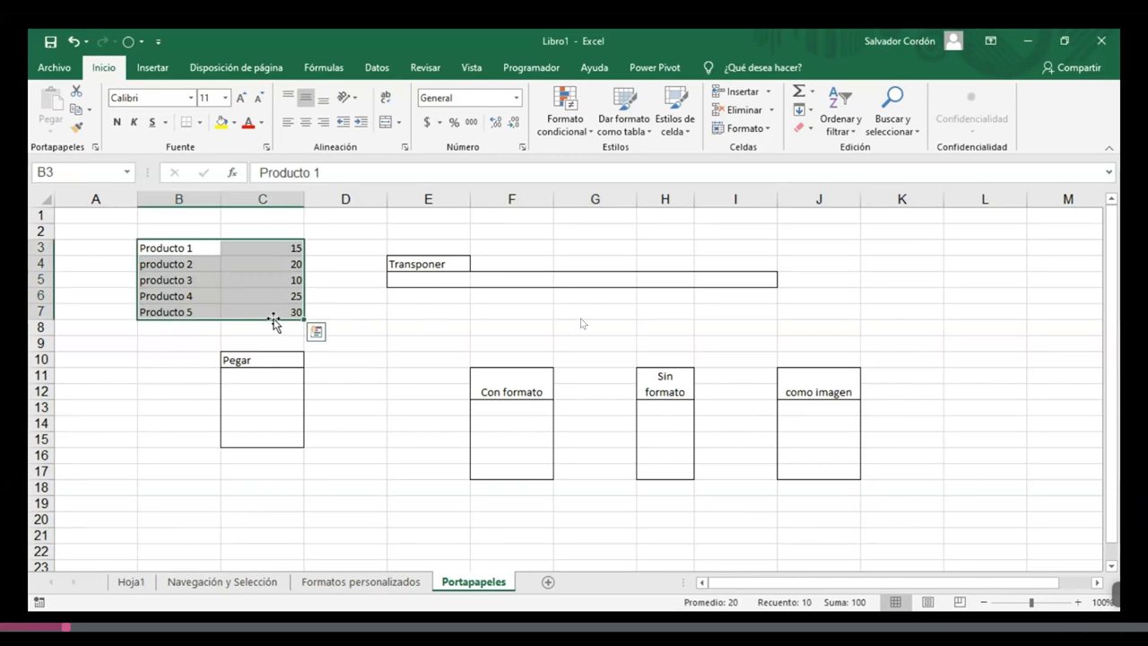
pyautogui.moveTo(172, 248); pyautogui.dragTo(292, 314)
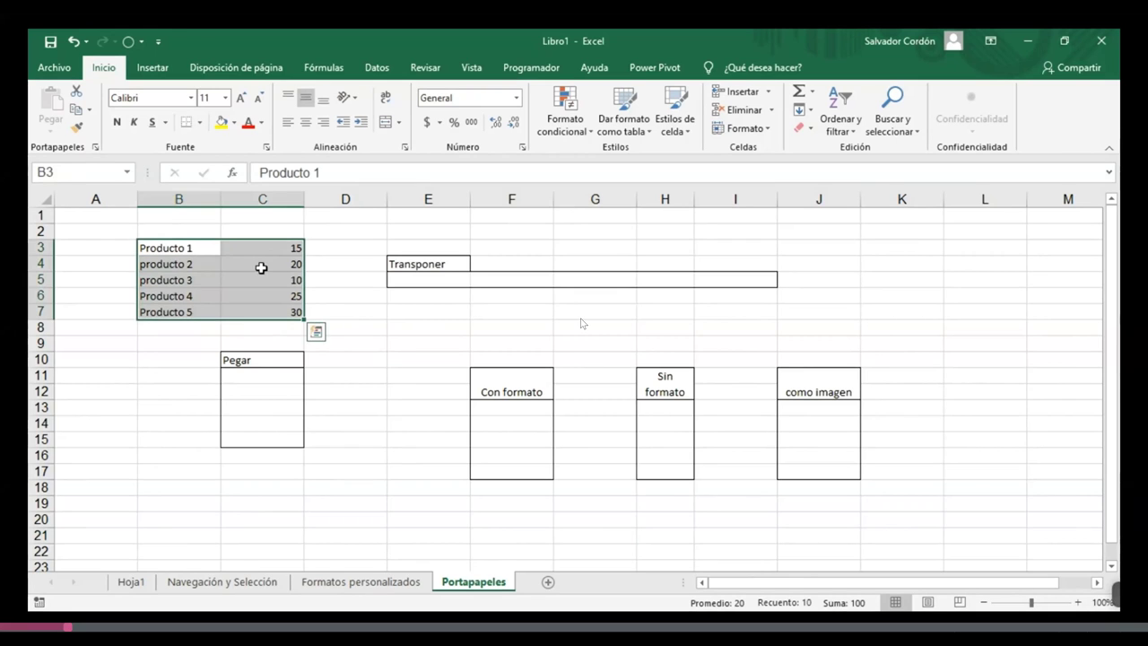
pyautogui.moveTo(267, 248); pyautogui.dragTo(278, 308)
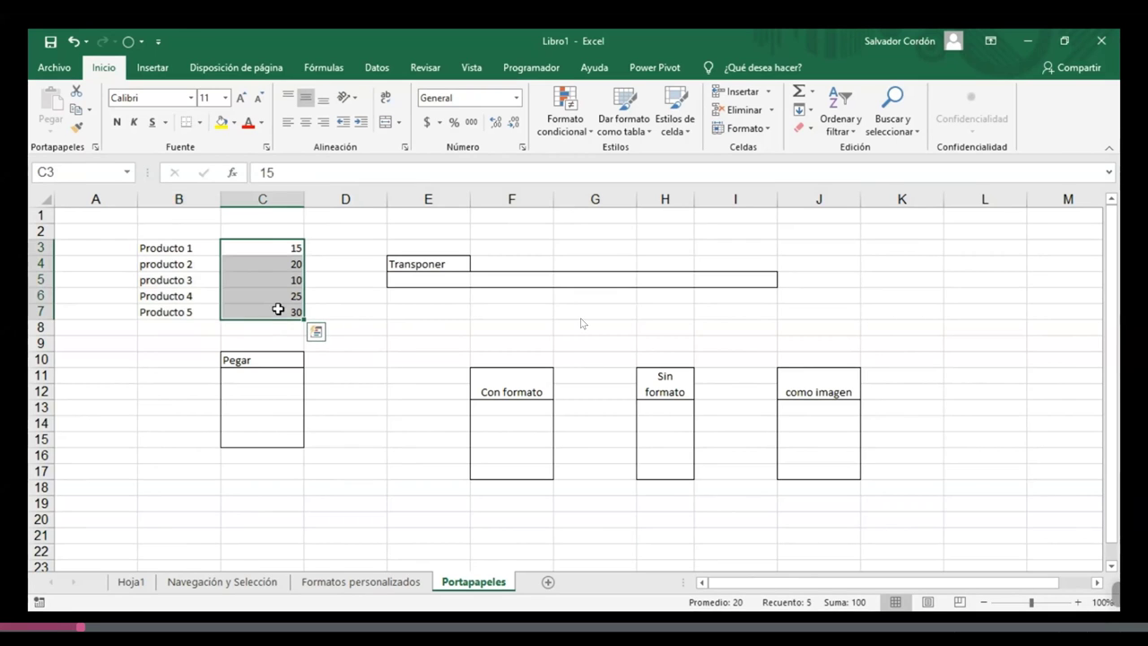
pyautogui.click(371, 344)
pyautogui.moveTo(287, 249); pyautogui.dragTo(290, 313)
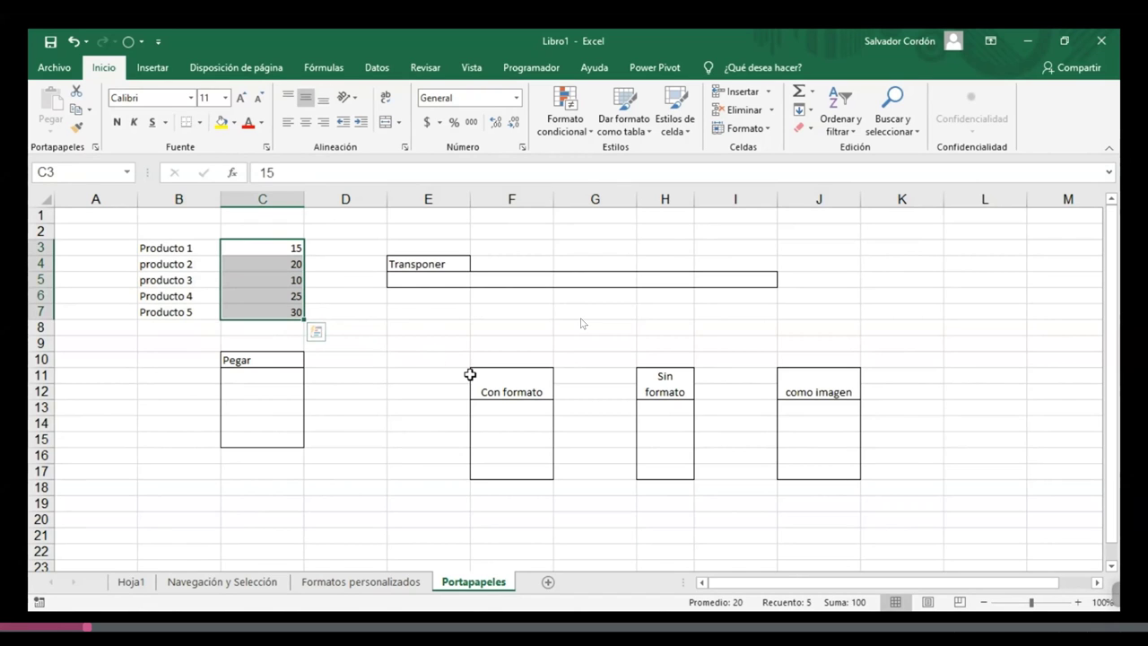
pyautogui.click(470, 375)
pyautogui.click(449, 328)
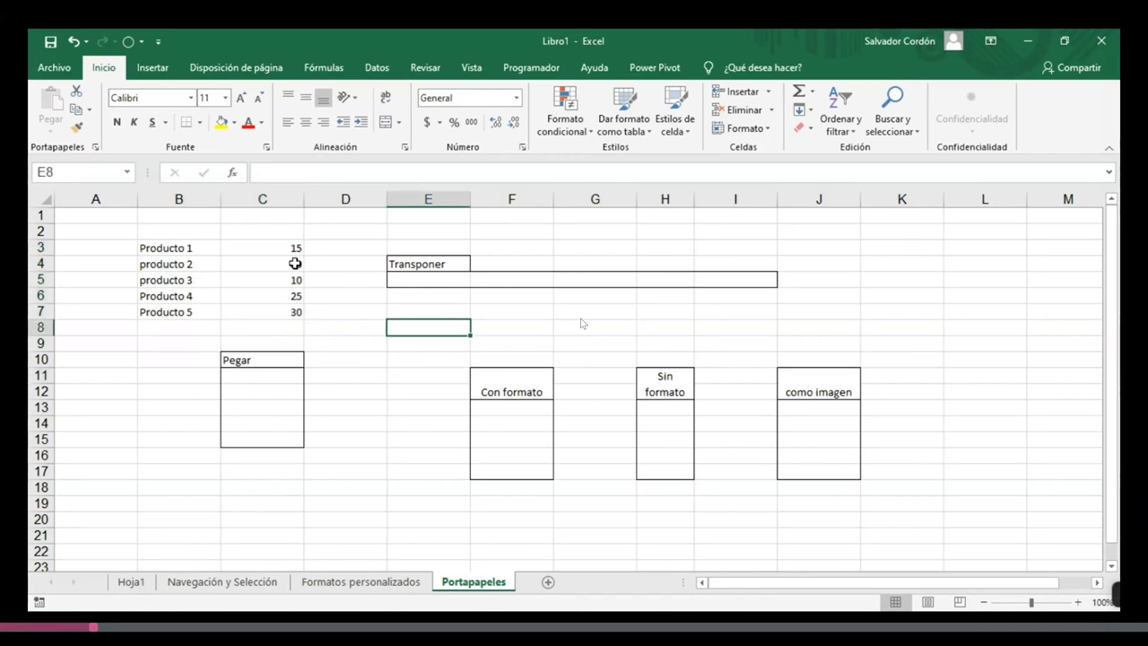
pyautogui.moveTo(287, 247); pyautogui.dragTo(289, 312)
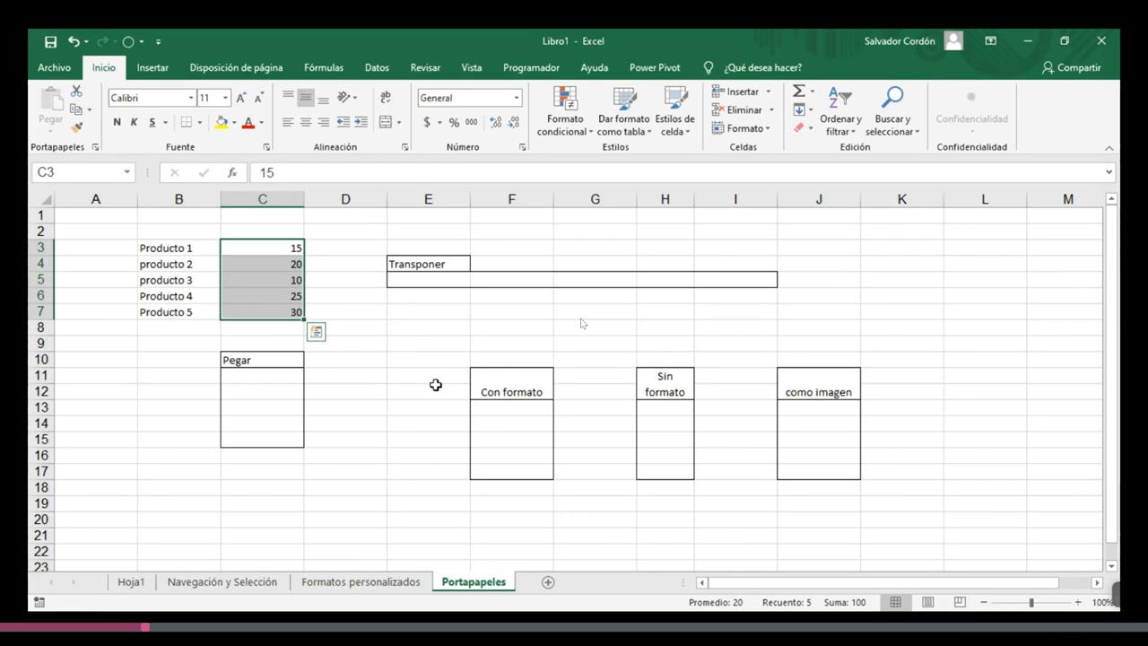
# Practise jumping through the product names with Ctrl+Up/Down and Ctrl+Shift+Down
pyautogui.click(199, 245)
pyautogui.moveTo(198, 245); pyautogui.dragTo(168, 303)
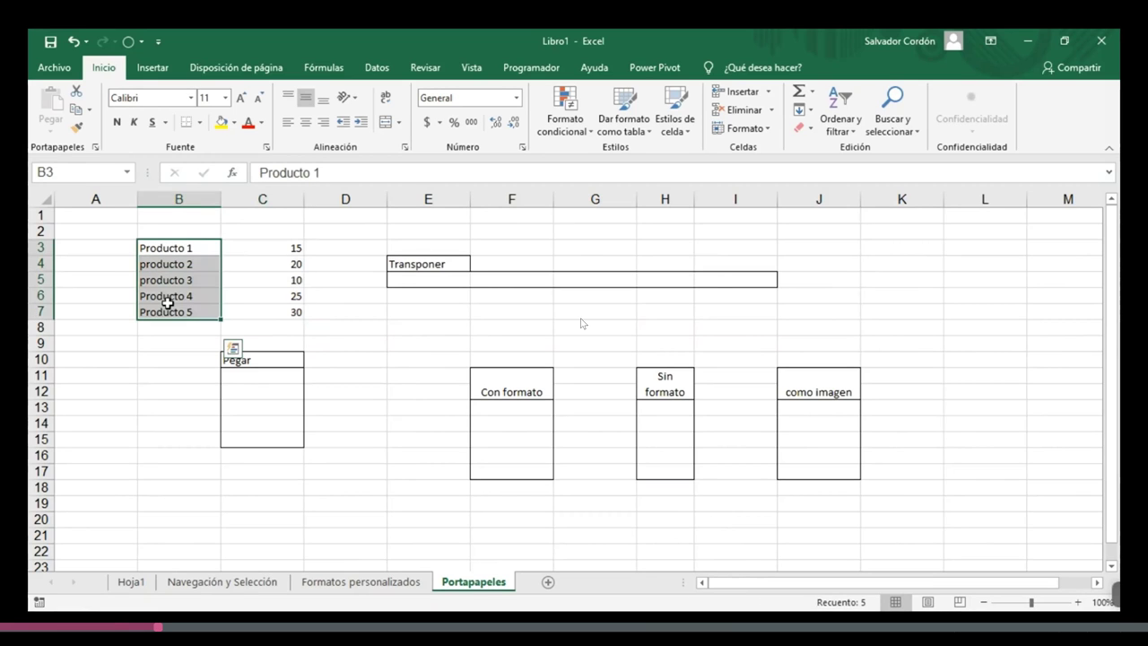
pyautogui.click(179, 248)
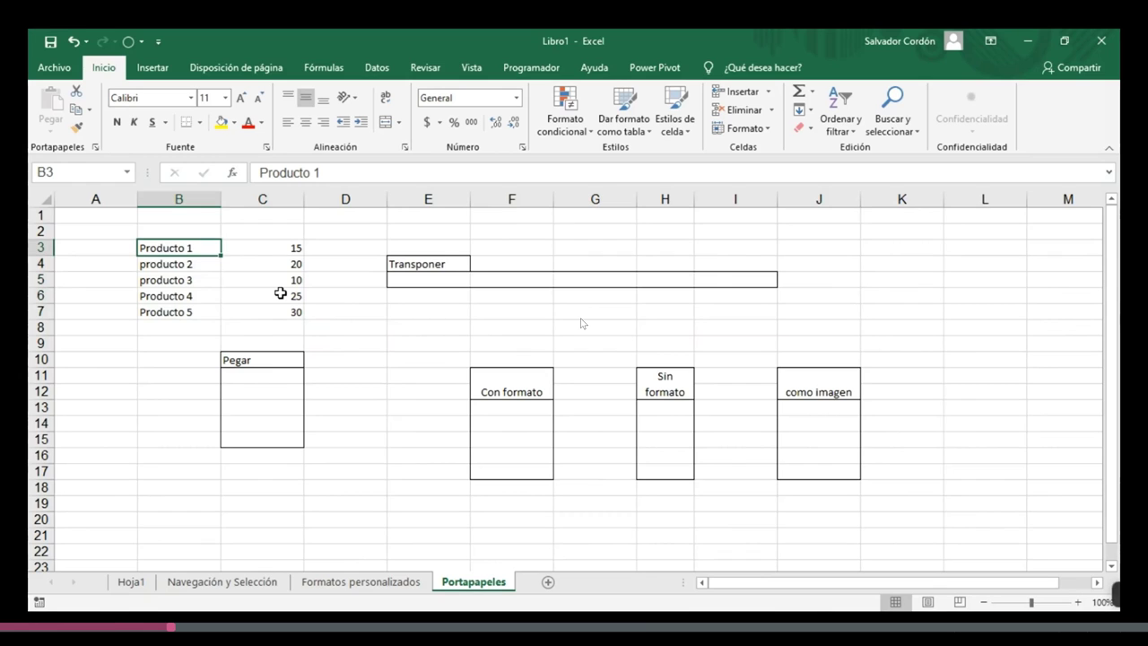
pyautogui.hotkey('ctrl', 'Down')
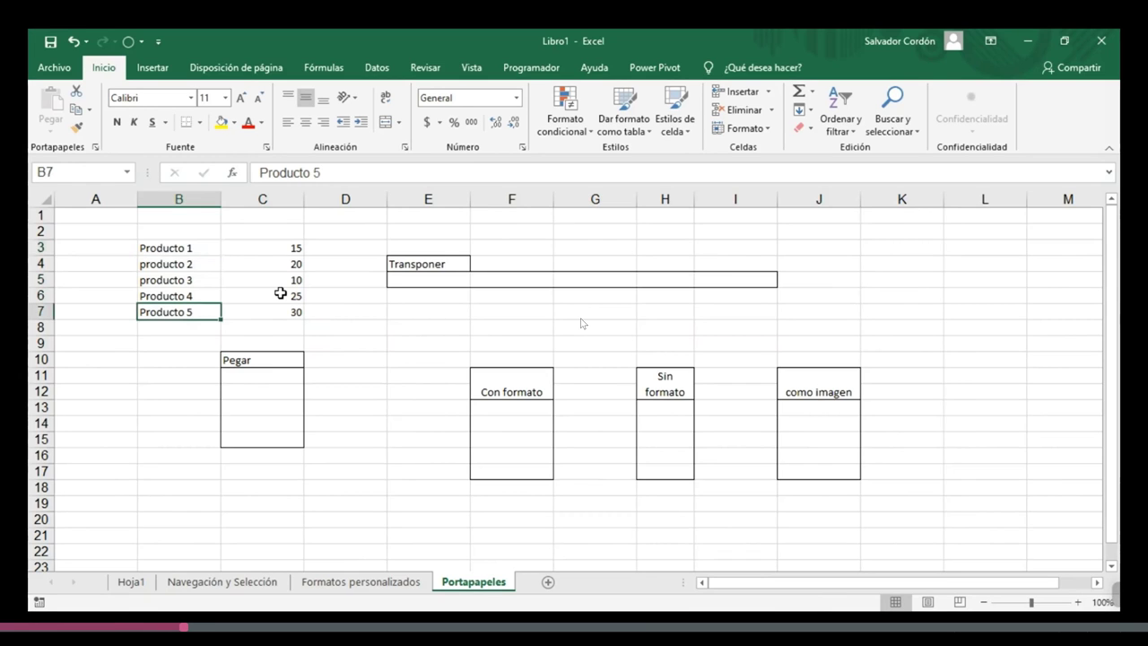
pyautogui.hotkey('ctrl', 'Up')
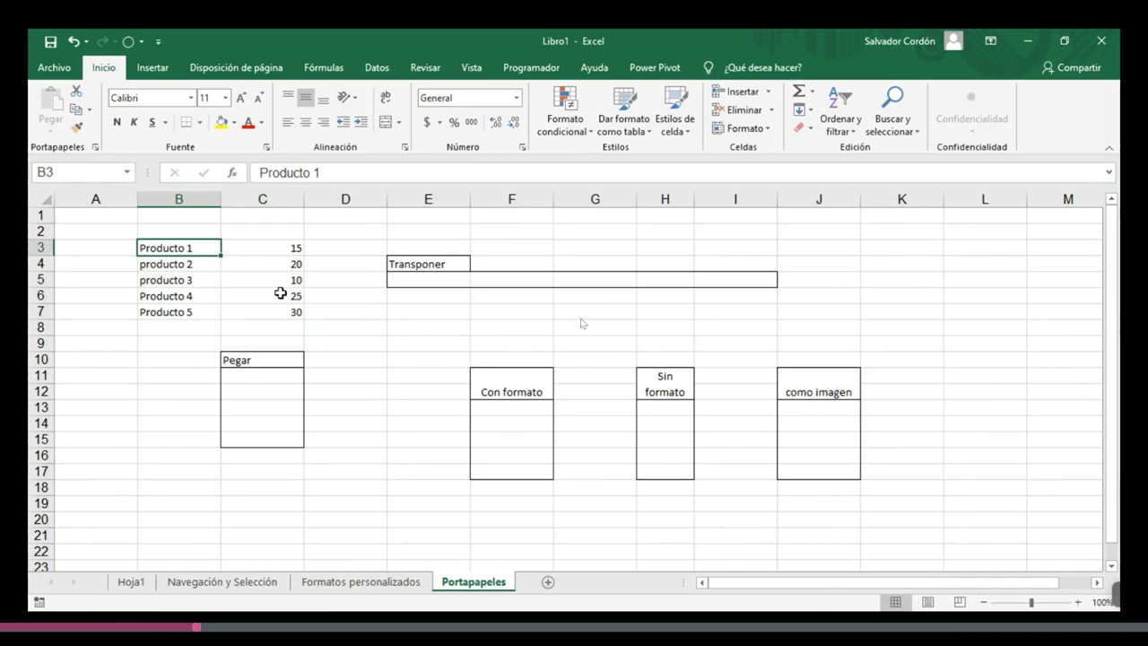
pyautogui.hotkey('ctrl', 'shift', 'Down')
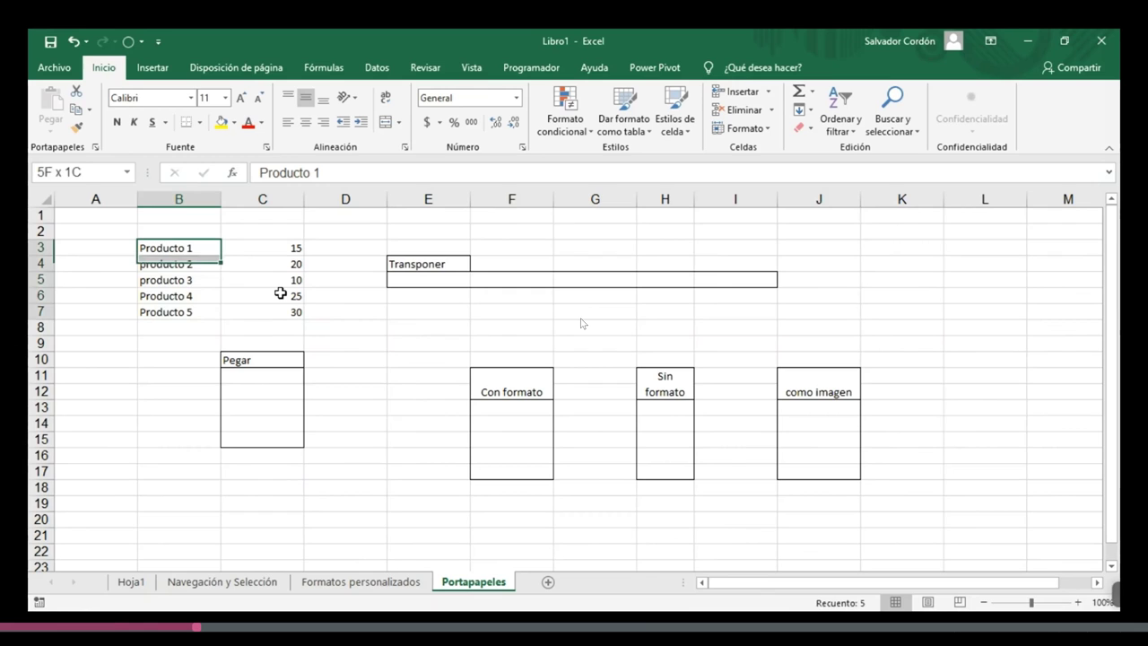
pyautogui.press('Down')
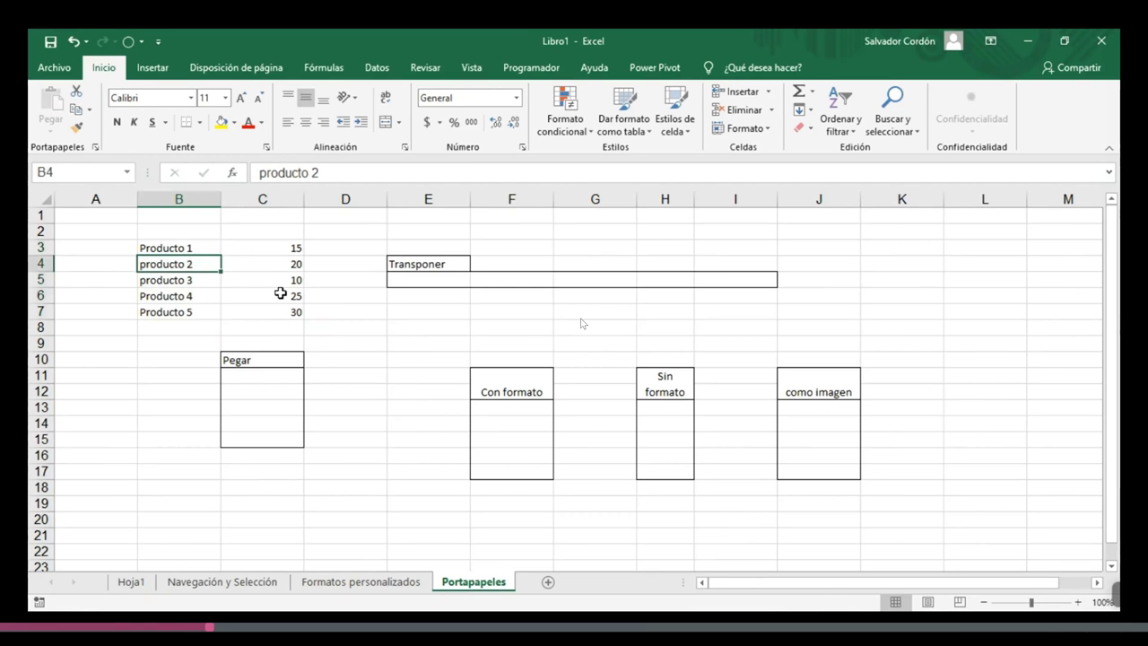
pyautogui.hotkey('ctrl', 'Down')
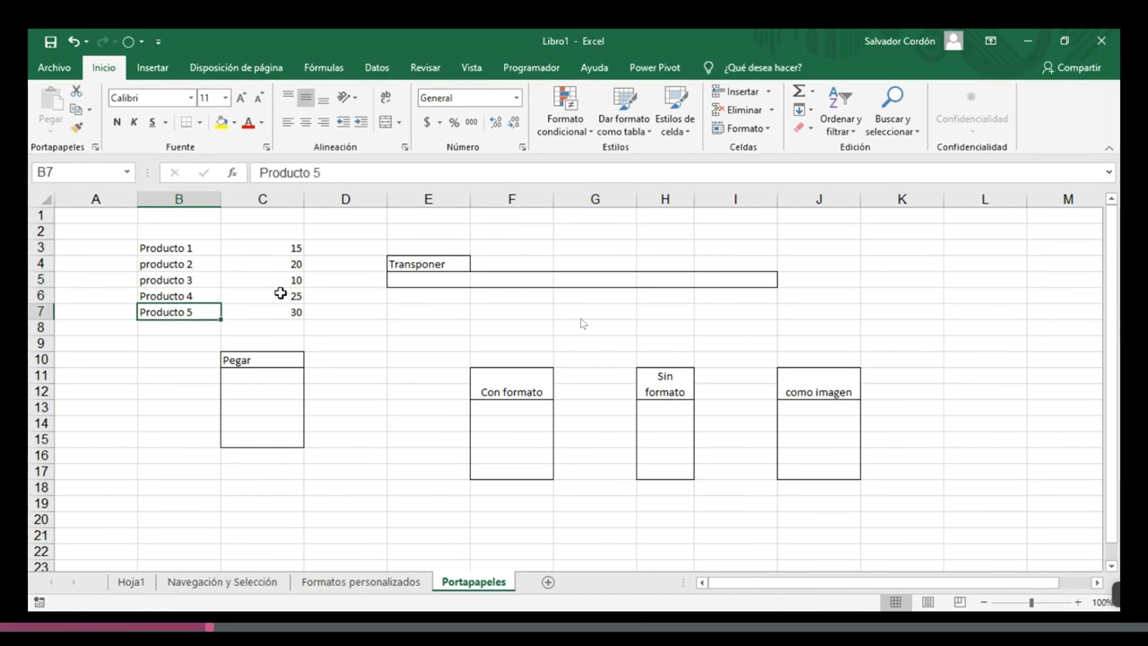
# Adjust the selection with Shift+arrows, then select B3:B7 and copy it
pyautogui.hotkey('shift', 'Up')
pyautogui.hotkey('shift', 'Up')
pyautogui.hotkey('shift', 'Up')
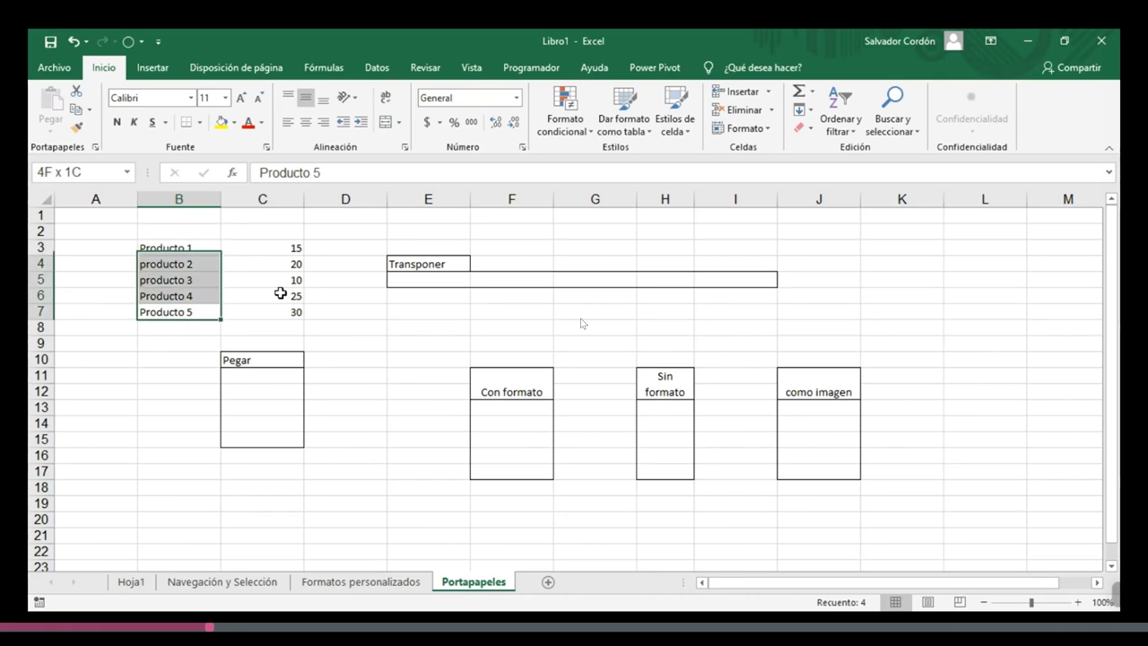
pyautogui.hotkey('shift', 'Down')
pyautogui.hotkey('shift', 'Down')
pyautogui.hotkey('shift', 'Down')
pyautogui.hotkey('shift', 'Down')
pyautogui.hotkey('shift', 'Up')
pyautogui.hotkey('shift', 'Up')
pyautogui.hotkey('shift', 'Up')
pyautogui.hotkey('shift', 'Up')
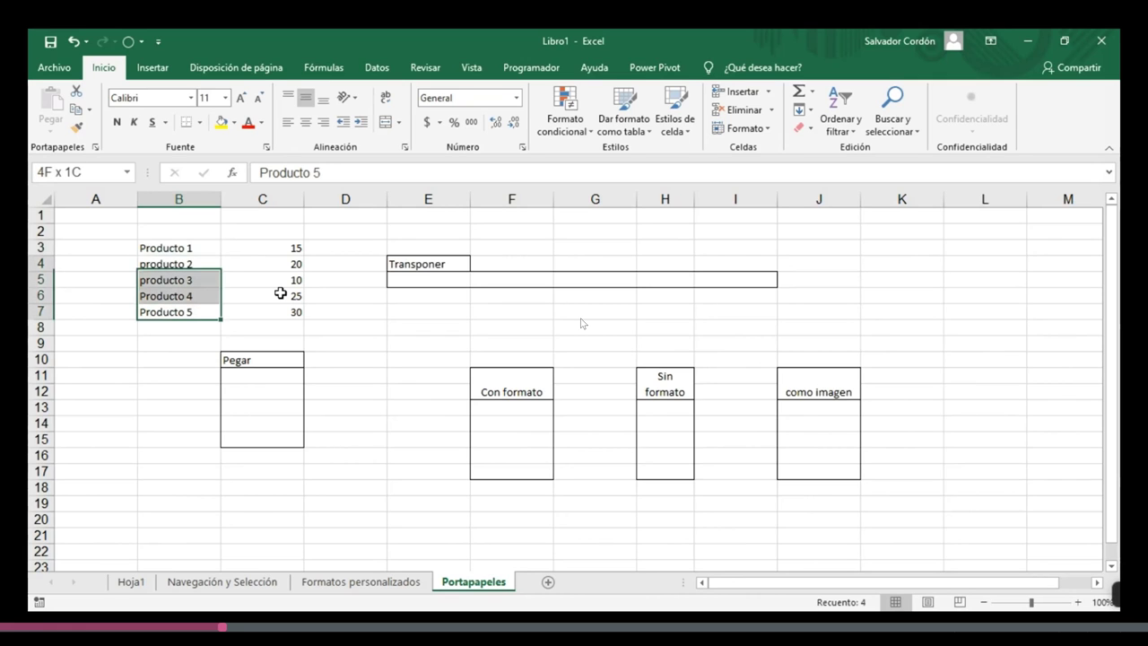
pyautogui.hotkey('shift', 'Up')
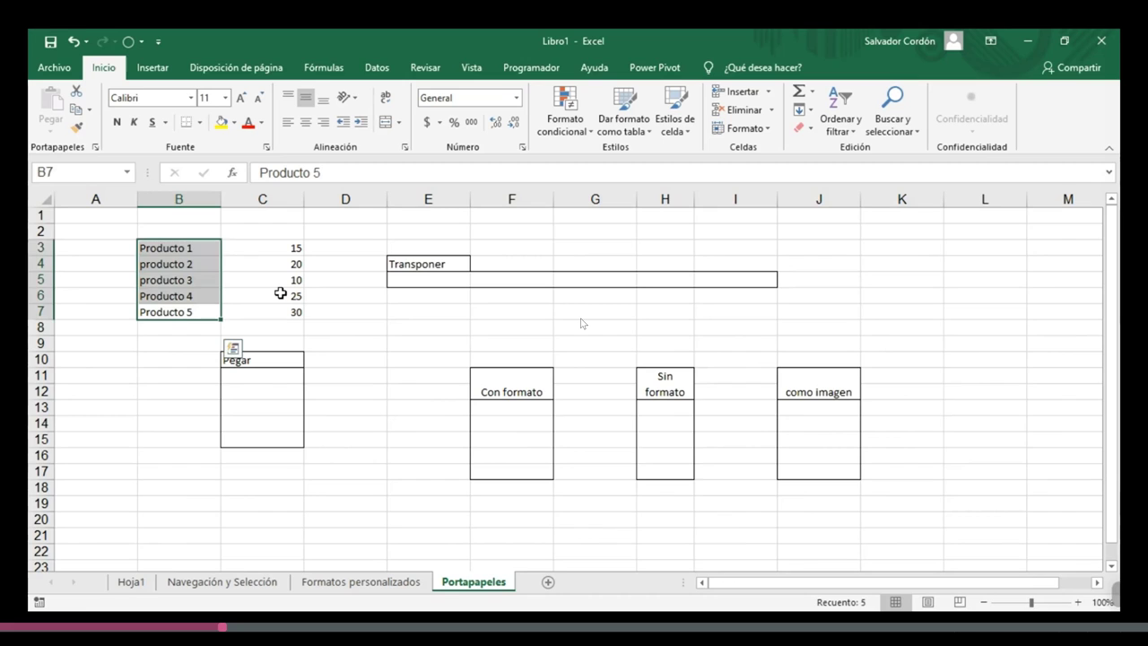
pyautogui.hotkey('ctrl', 'Up')
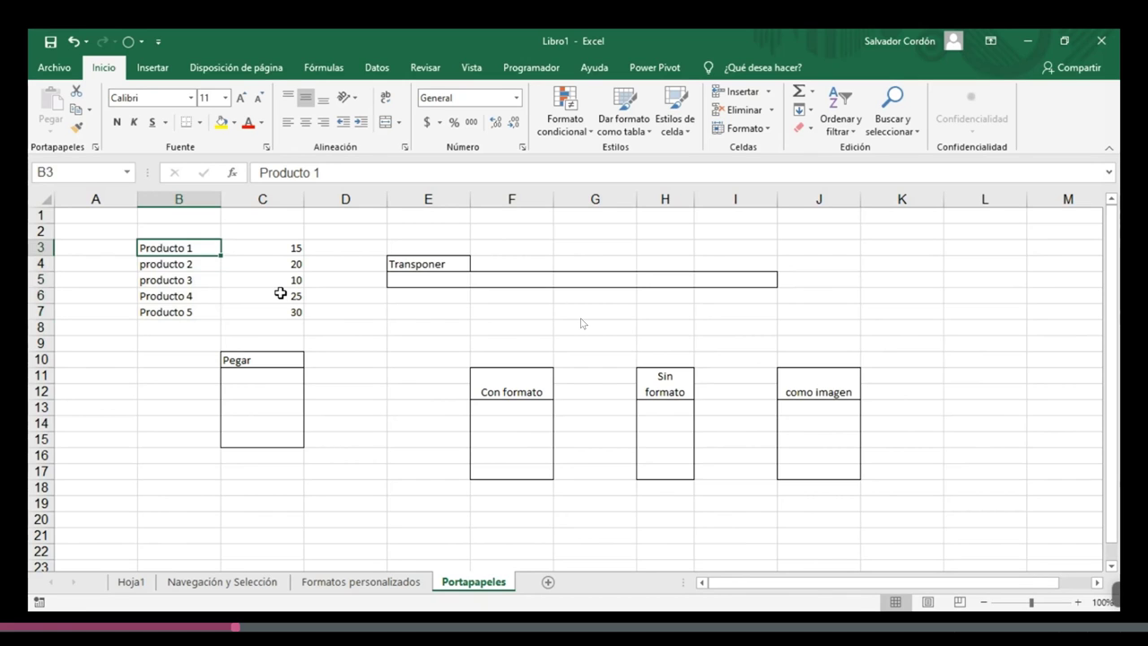
pyautogui.hotkey('ctrl', 'shift', 'Down')
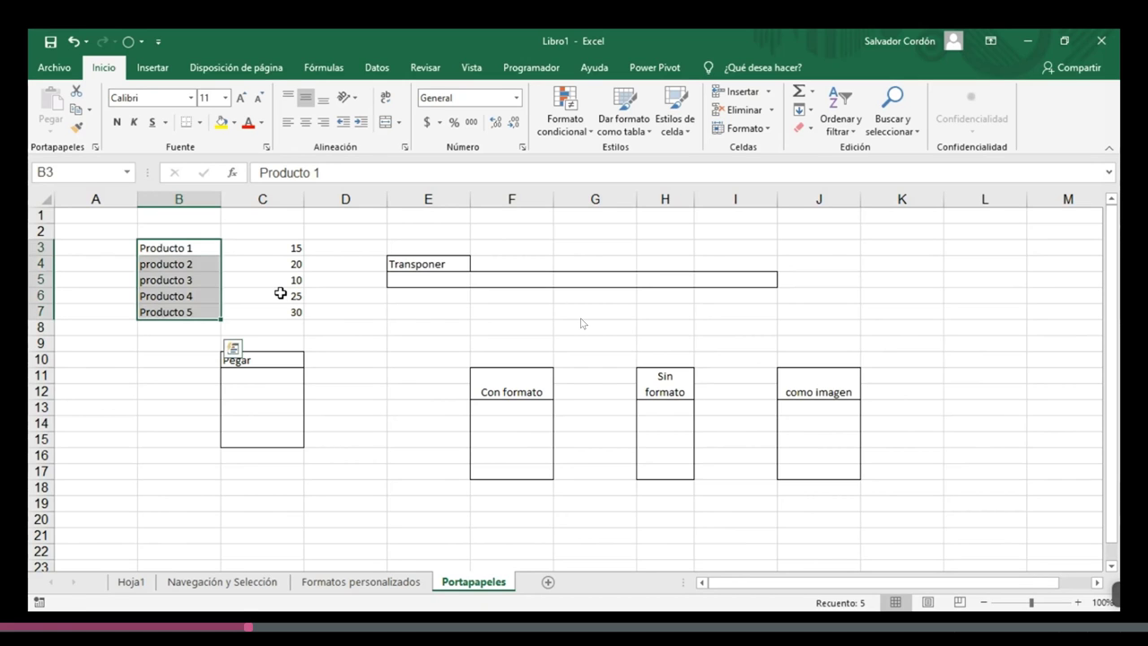
pyautogui.hotkey('ctrl', 'c')
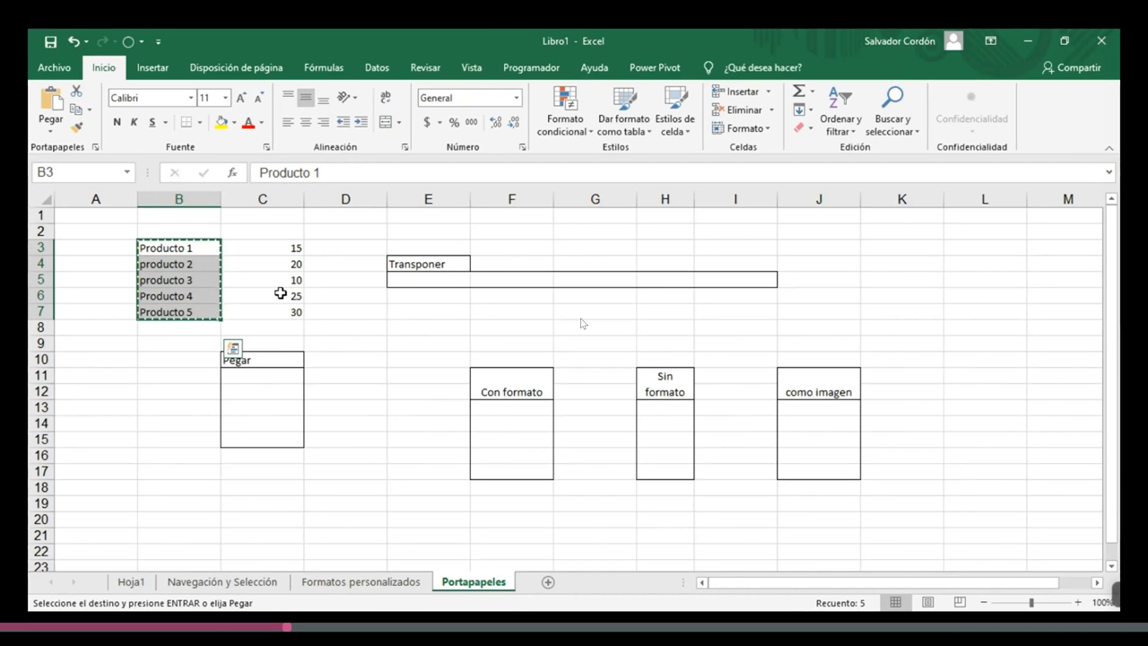
# Paste the product names transposed into E5:I5 and widen column H
pyautogui.press('Right')
pyautogui.press('Right')
pyautogui.press('Right')
pyautogui.press('Right')
pyautogui.press('Down')
pyautogui.press('Down')
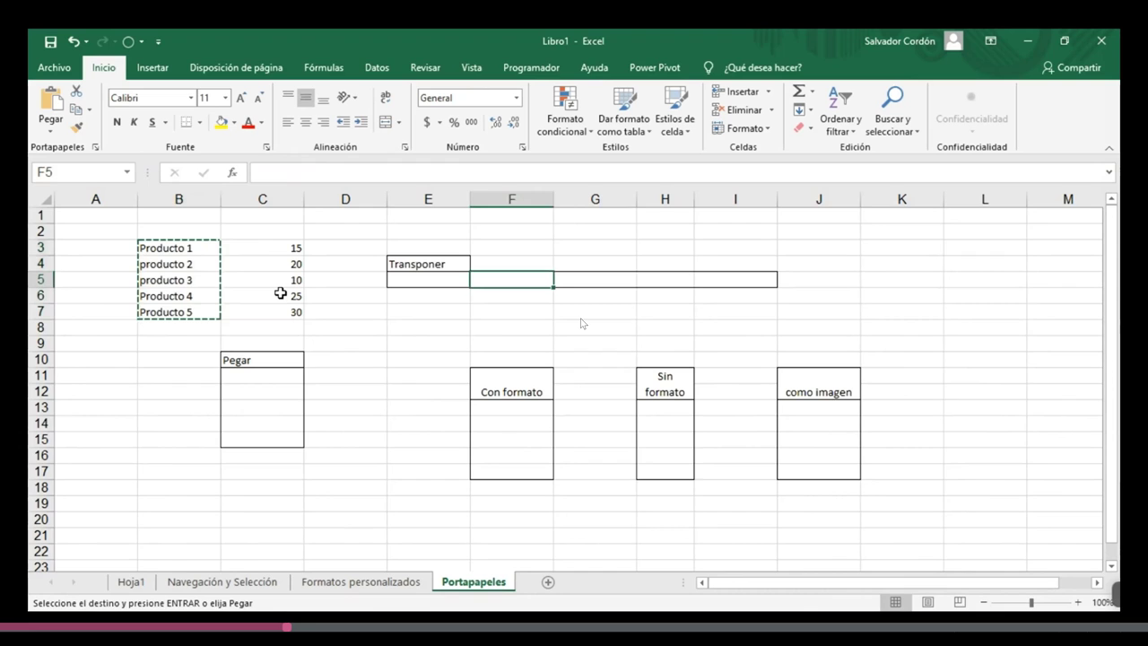
pyautogui.press('Left')
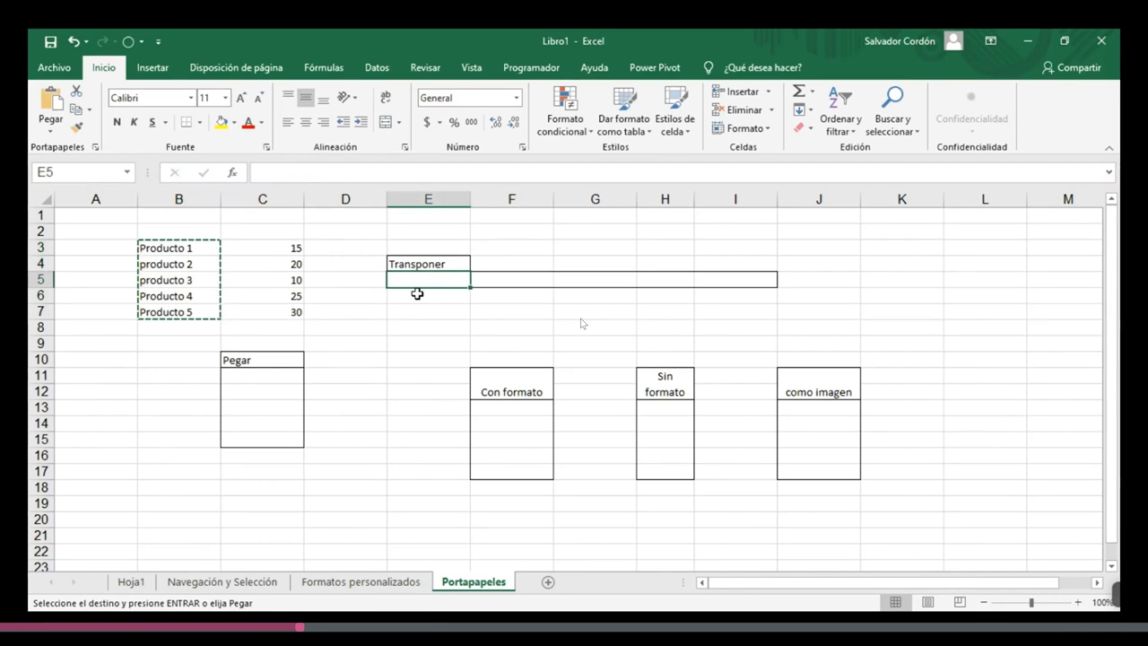
pyautogui.rightClick(432, 281)
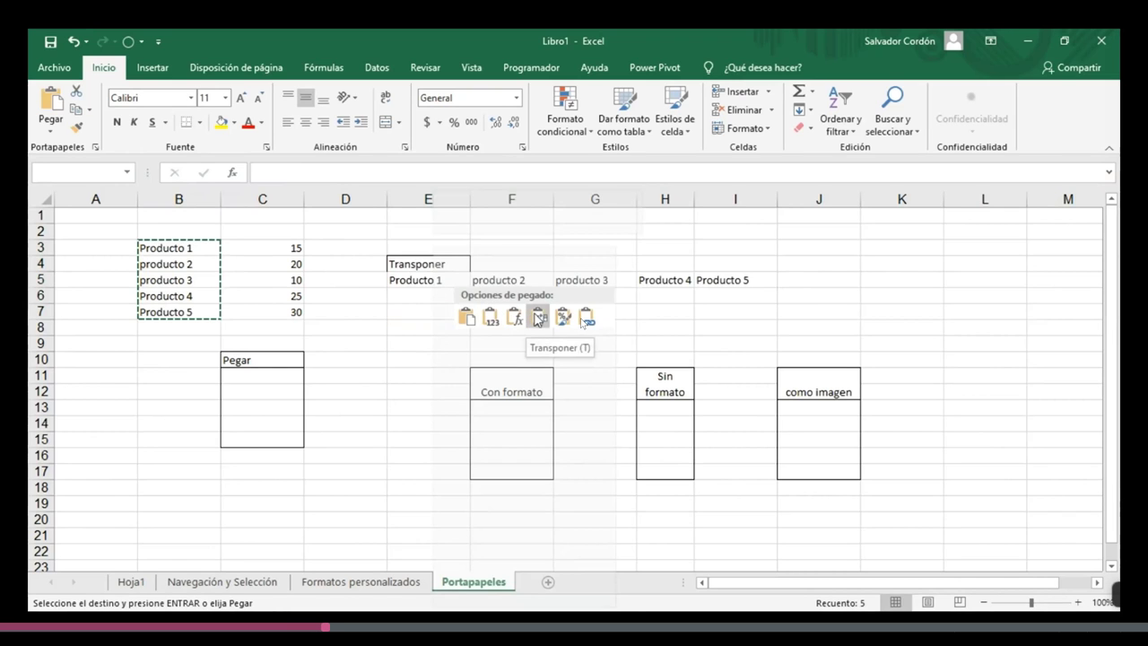
pyautogui.click(537, 320)
pyautogui.click(534, 316)
pyautogui.click(437, 279)
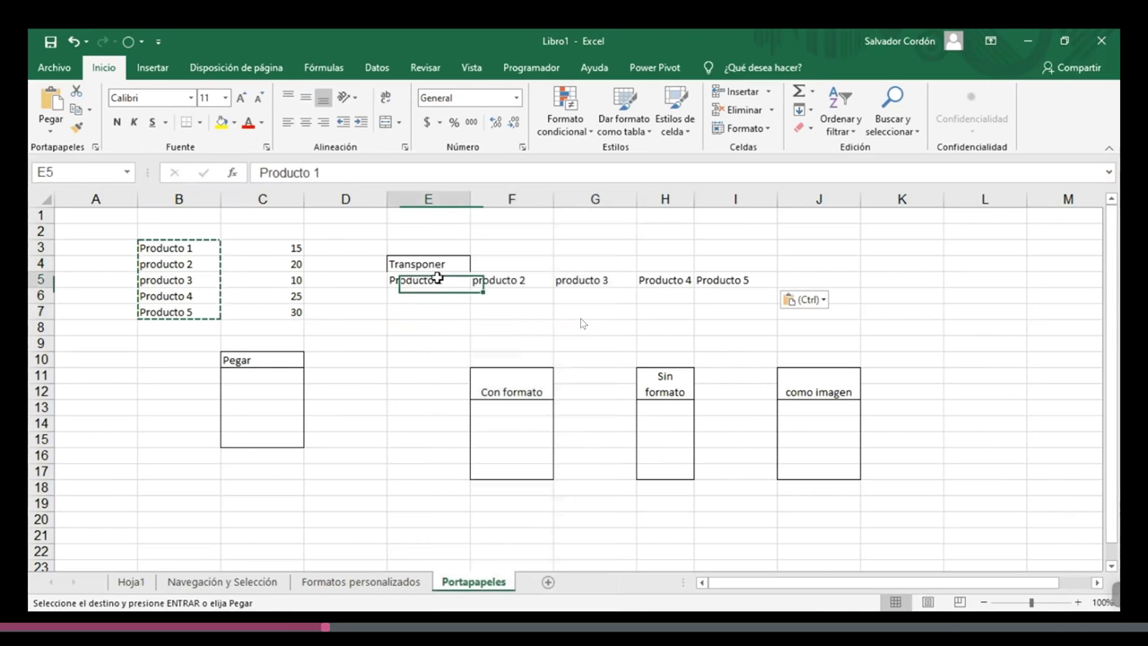
pyautogui.moveTo(437, 279); pyautogui.dragTo(754, 284)
pyautogui.moveTo(694, 199); pyautogui.dragTo(713, 200)
pyautogui.click(533, 317)
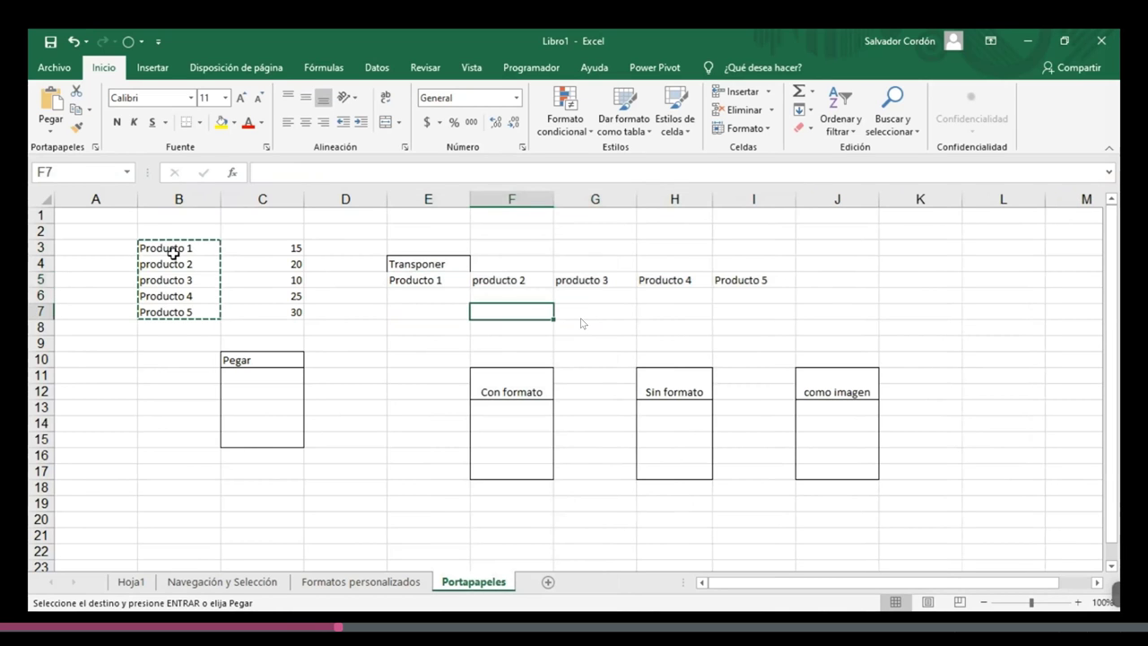
# Select the quantities C3:C7 and copy them
pyautogui.moveTo(173, 253); pyautogui.dragTo(178, 314)
pyautogui.moveTo(417, 280); pyautogui.dragTo(775, 280)
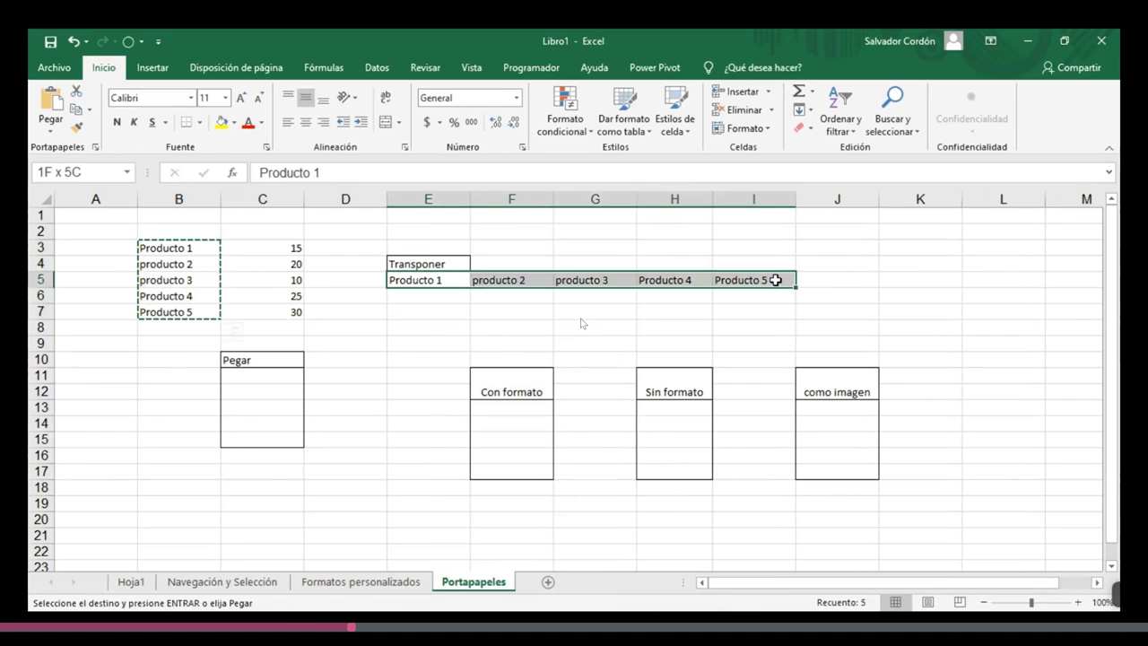
pyautogui.click(767, 296)
pyautogui.click(261, 245)
pyautogui.moveTo(260, 246); pyautogui.dragTo(262, 318)
pyautogui.hotkey('ctrl', 'c')
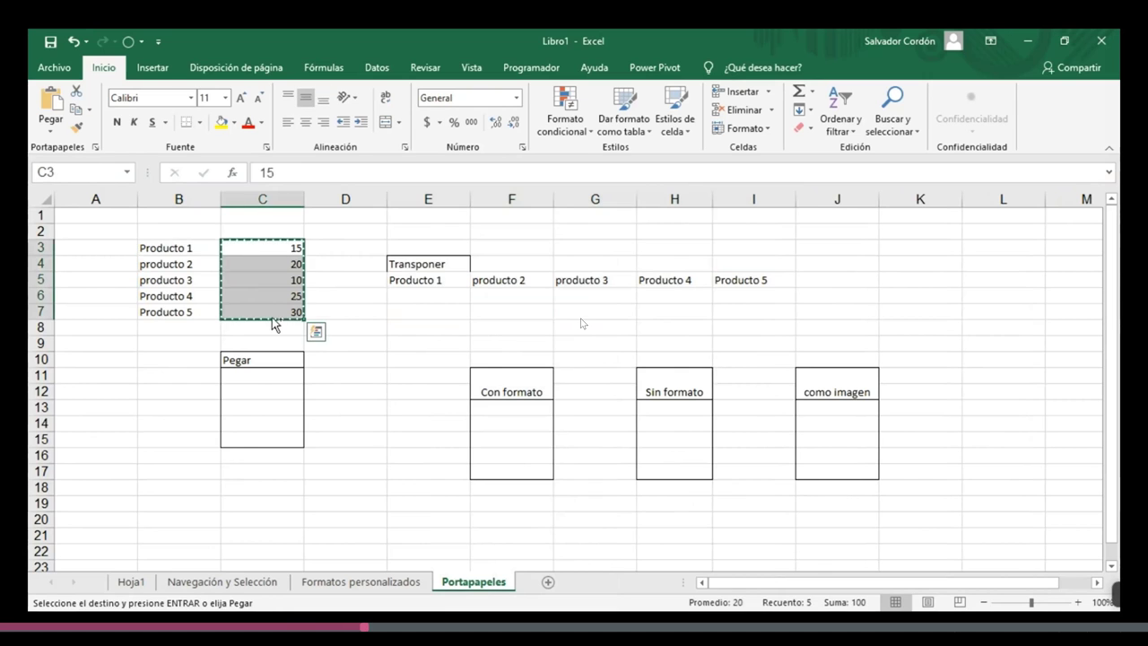
# Paste the quantities transposed into row 6 from E6, then undo that attempt
pyautogui.click(445, 294)
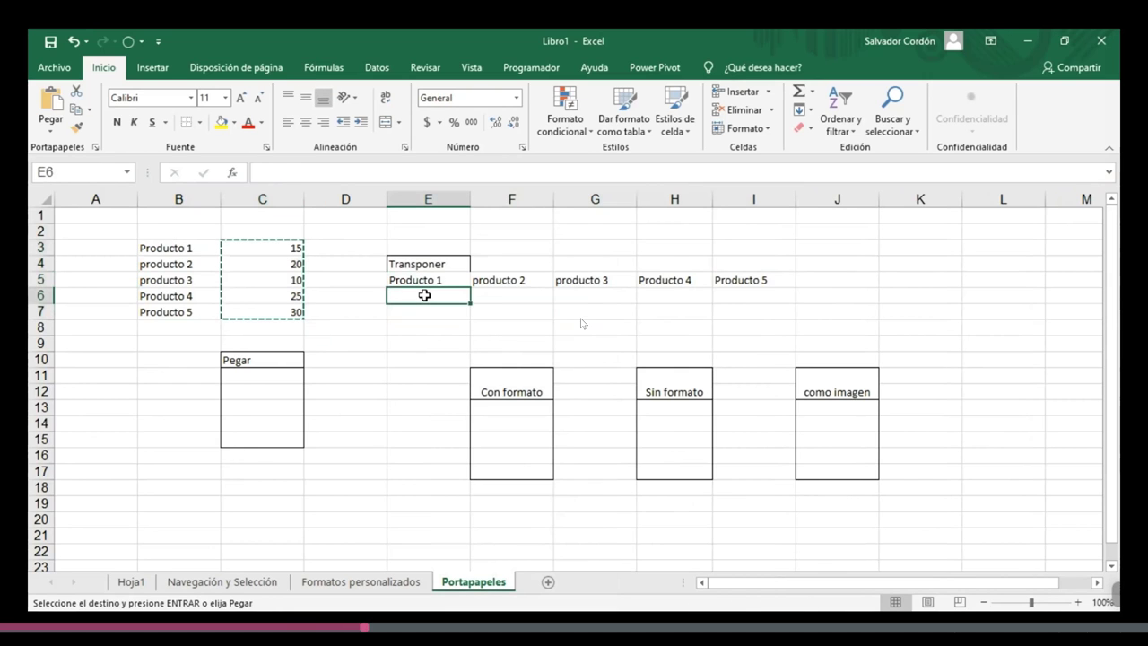
pyautogui.hotkey('ctrl', 'v')
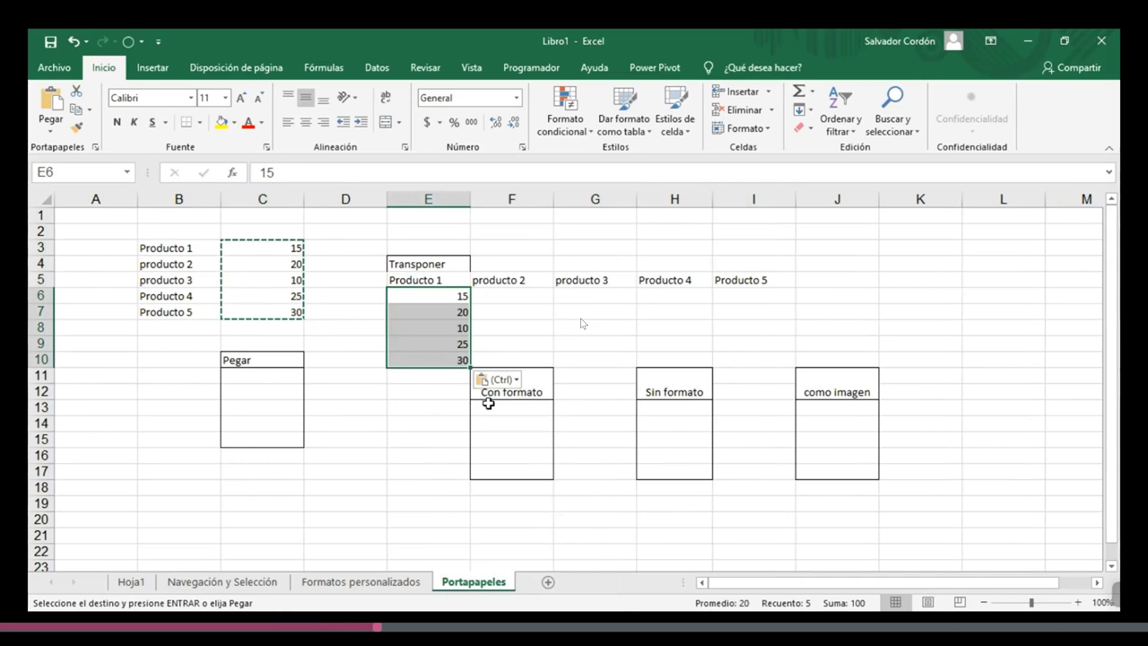
pyautogui.click(517, 382)
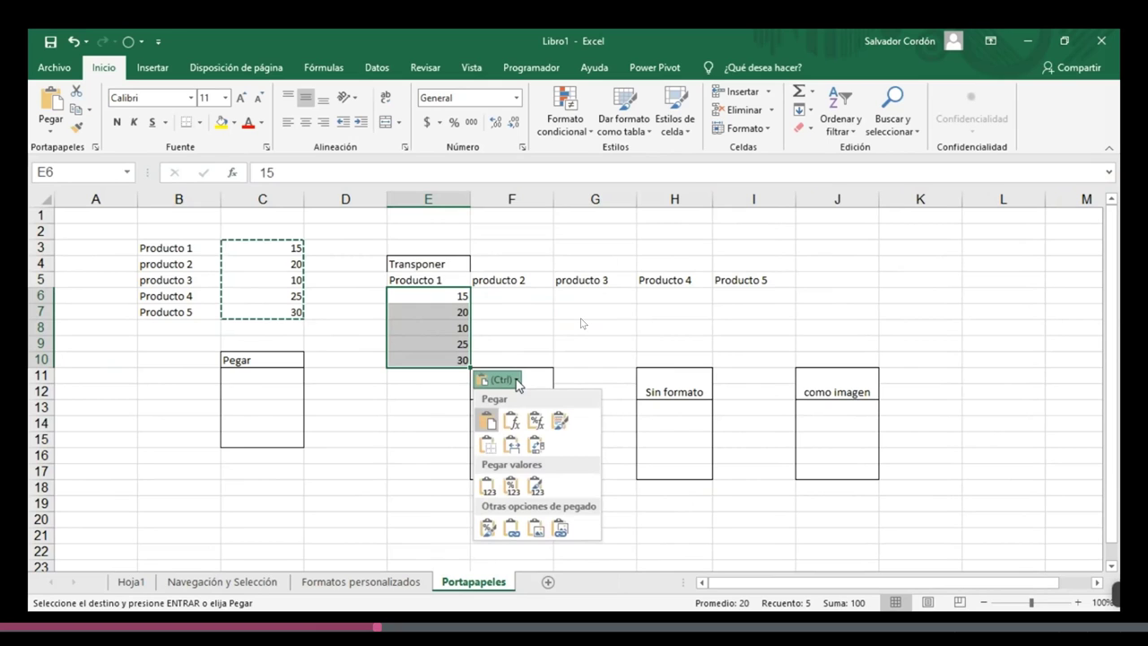
pyautogui.click(536, 446)
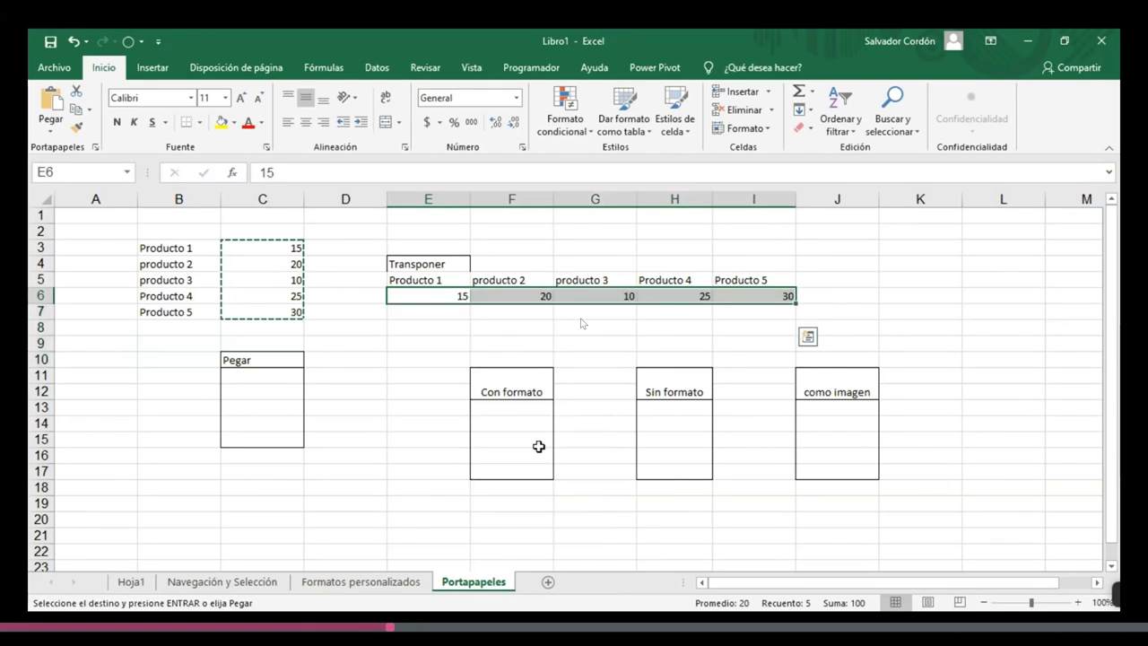
pyautogui.click(581, 326)
pyautogui.hotkey('ctrl', 'z')
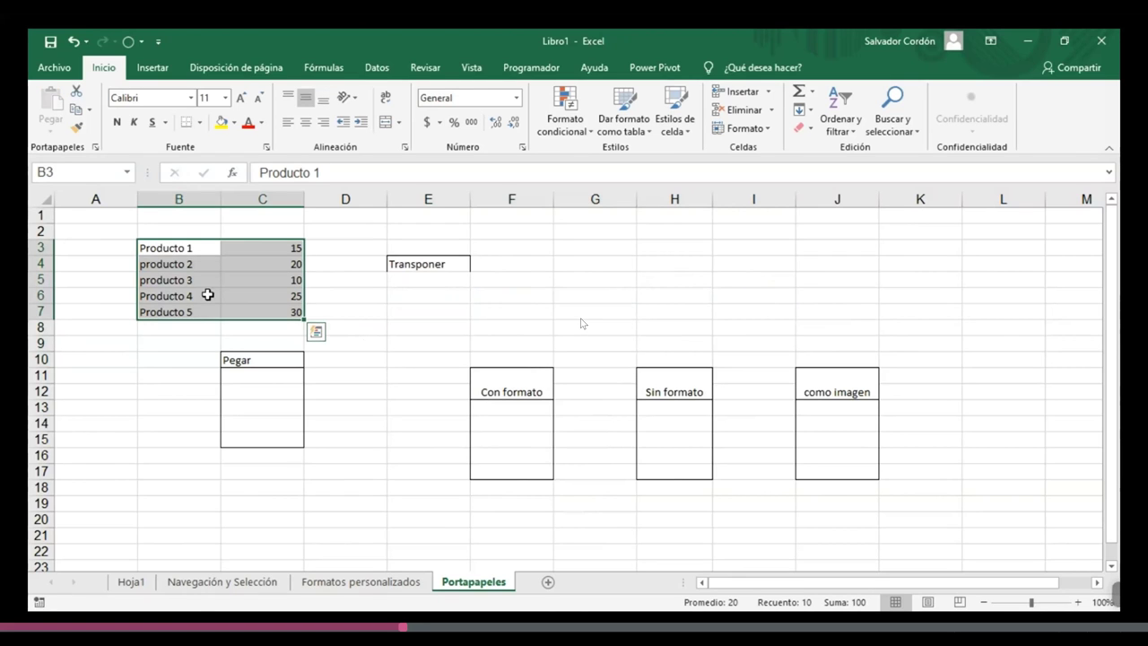
pyautogui.press('Escape')
# Paste B3:C7 transposed at E5, centre E5:I6, then select the Pegar cells C11:C15
pyautogui.hotkey('ctrl', 'c')
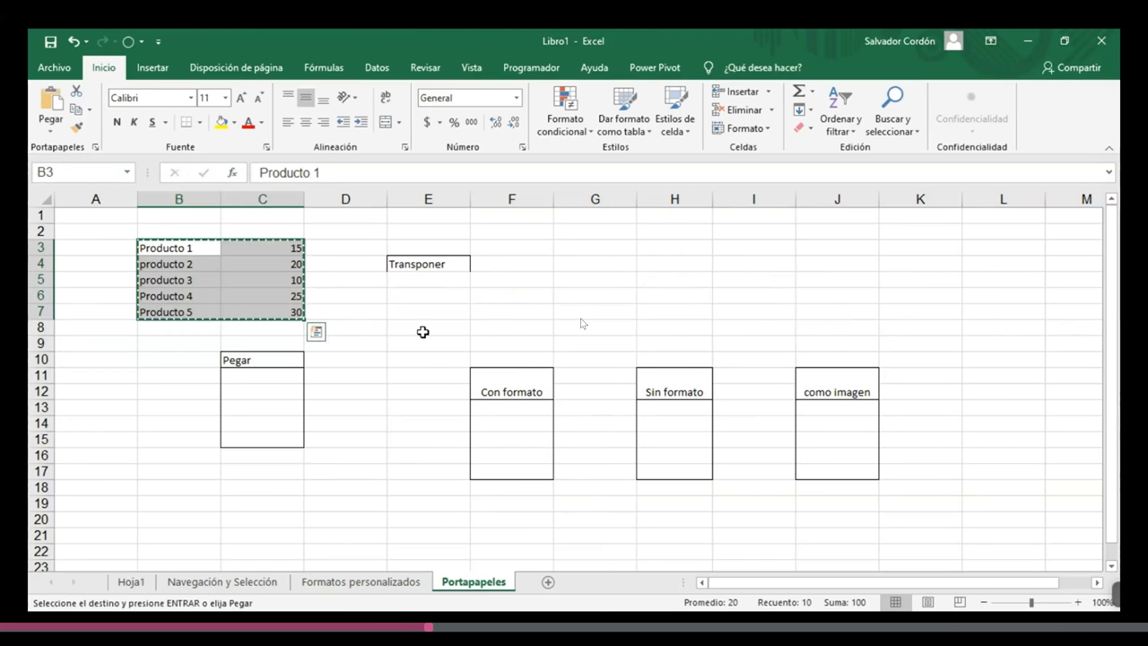
pyautogui.rightClick(423, 281)
pyautogui.click(529, 319)
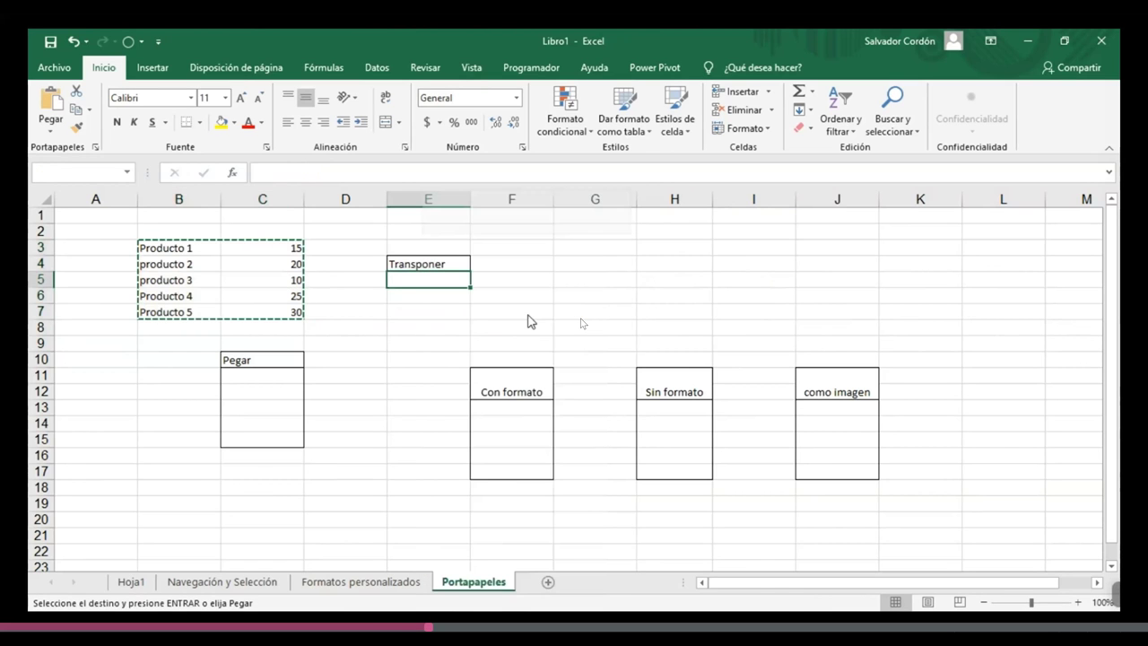
pyautogui.moveTo(421, 280); pyautogui.dragTo(763, 296)
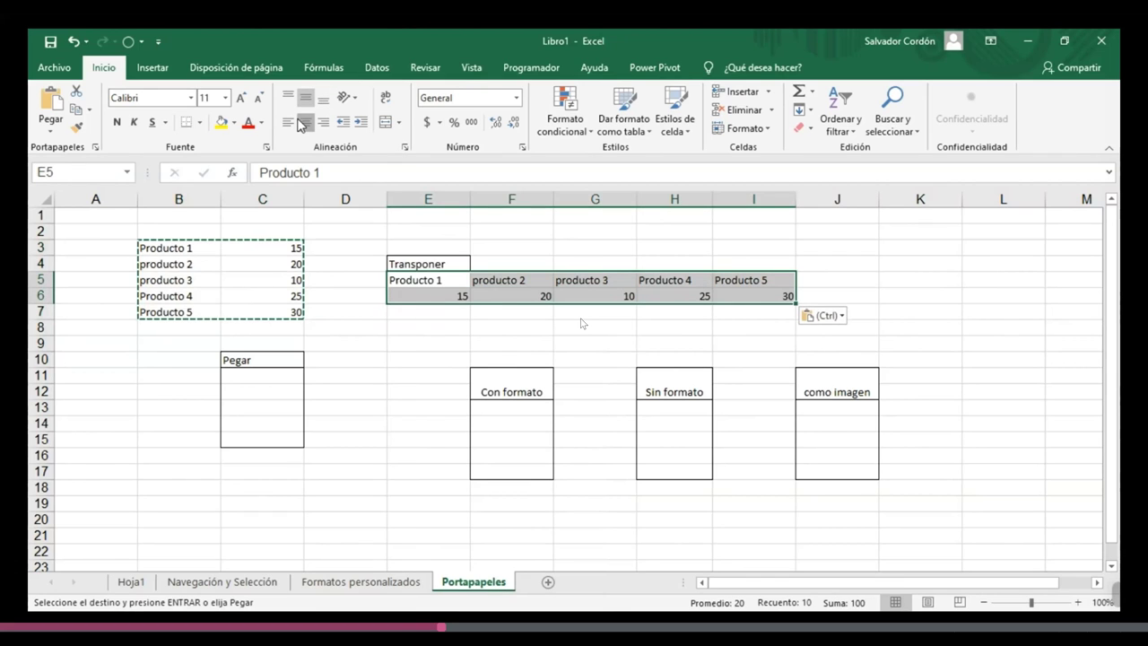
pyautogui.press('Escape')
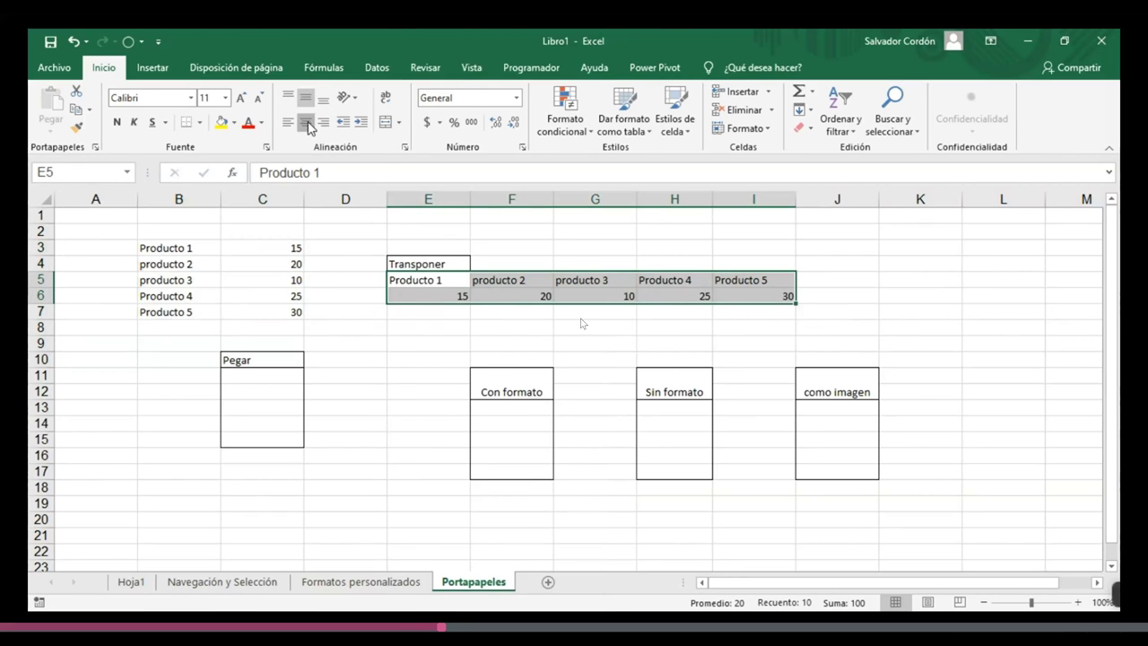
pyautogui.click(307, 123)
pyautogui.click(638, 327)
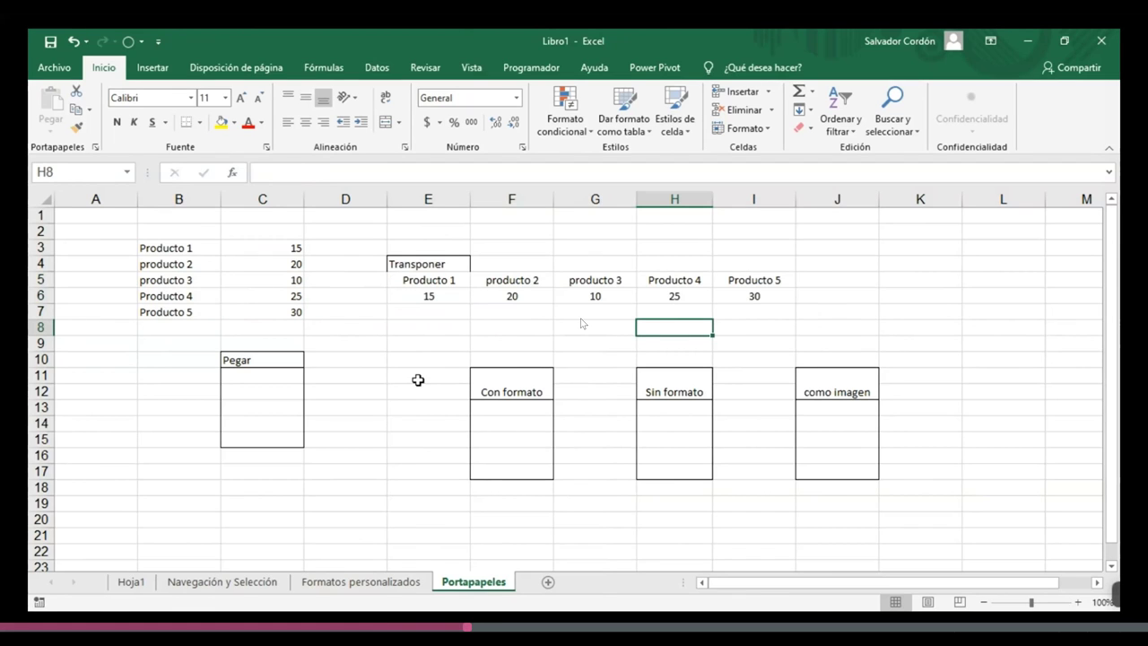
pyautogui.moveTo(262, 376); pyautogui.dragTo(269, 440)
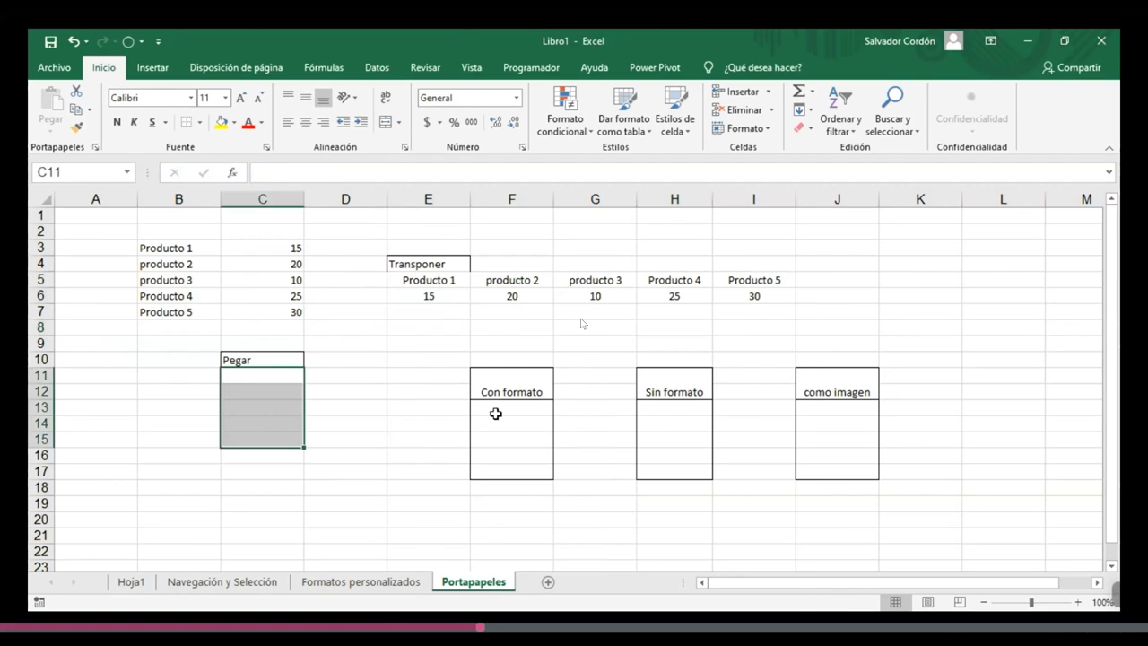
# Copy the quantities C3:C7 and paste them into C11 of the Pegar box
pyautogui.moveTo(269, 248); pyautogui.dragTo(284, 311)
pyautogui.hotkey('ctrl', 'c')
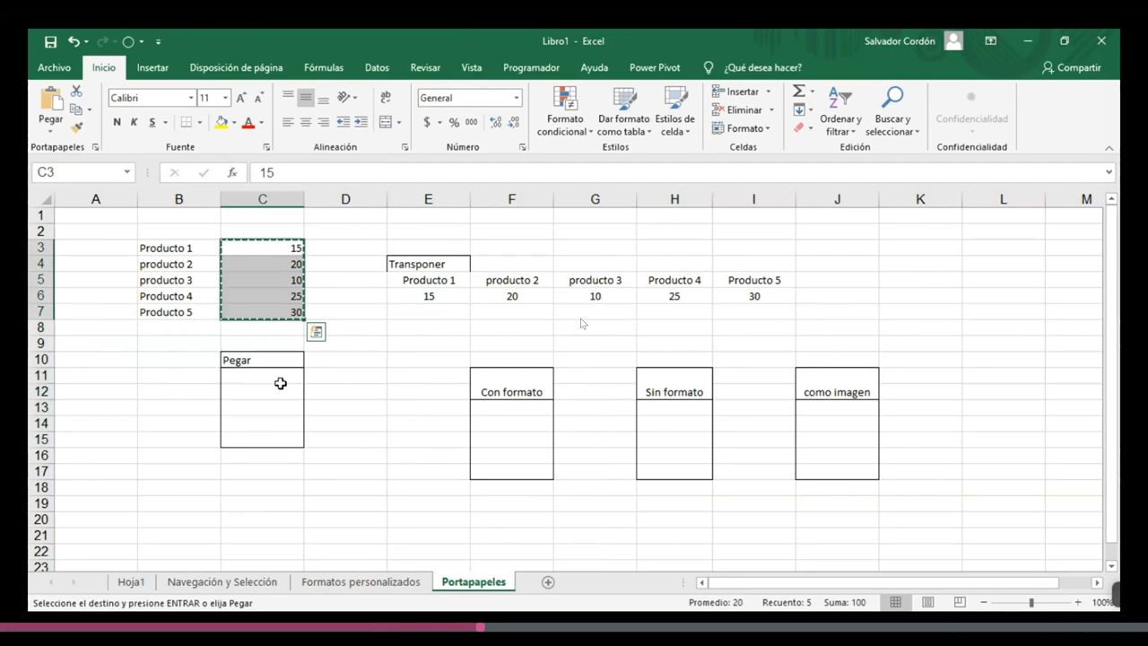
pyautogui.click(284, 375)
pyautogui.hotkey('ctrl', 'v')
pyautogui.click(407, 372)
# Review the paste options and centre the pasted values in C11:C15
pyautogui.moveTo(283, 376); pyautogui.dragTo(285, 439)
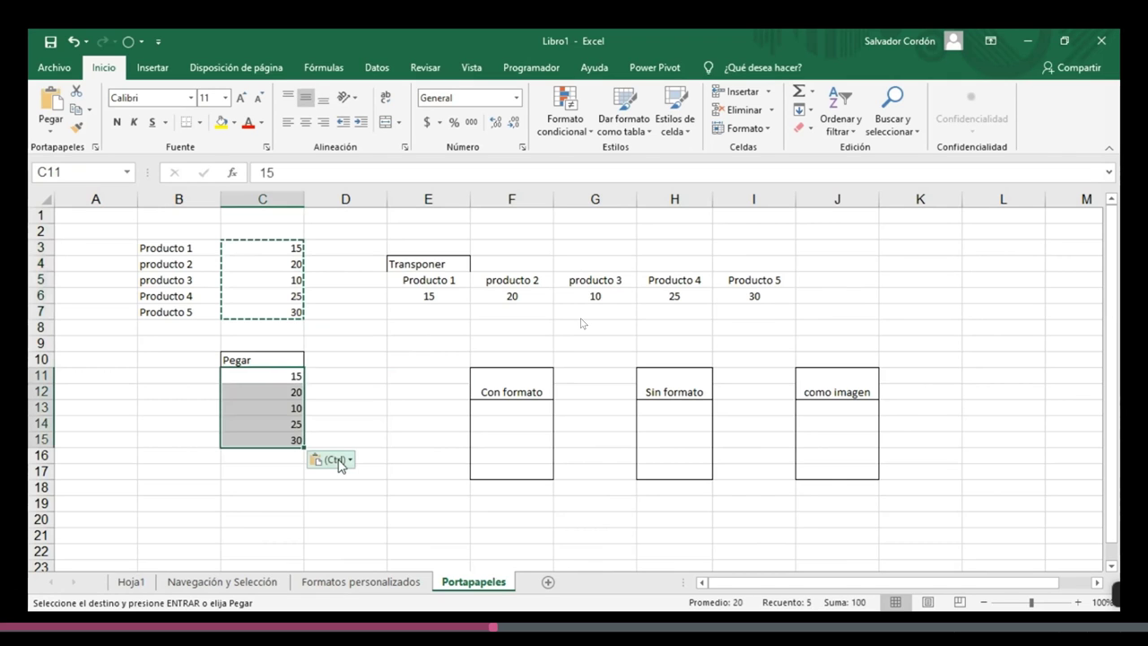
pyautogui.click(340, 462)
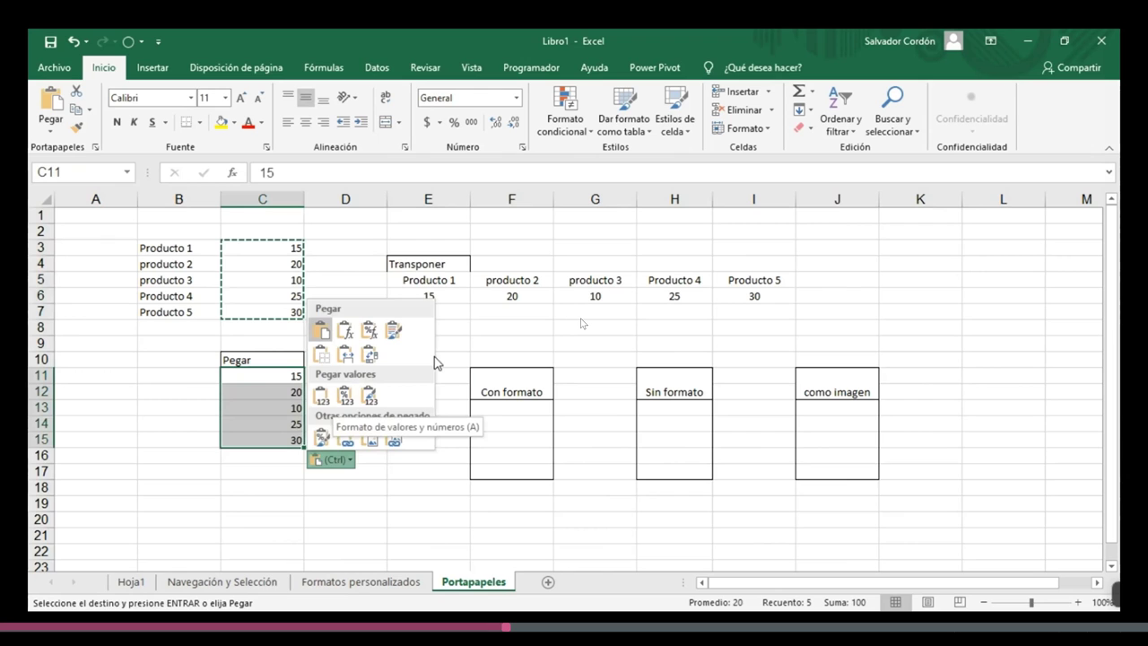
pyautogui.press('Escape')
pyautogui.click(306, 122)
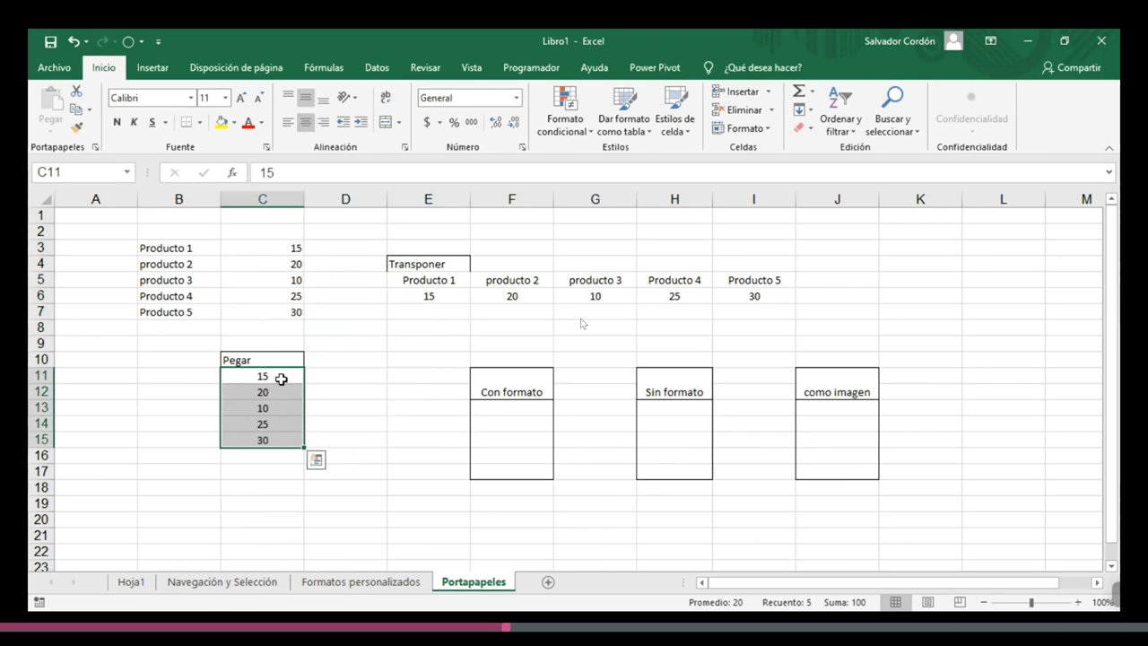
pyautogui.click(281, 378)
pyautogui.doubleClick(299, 377)
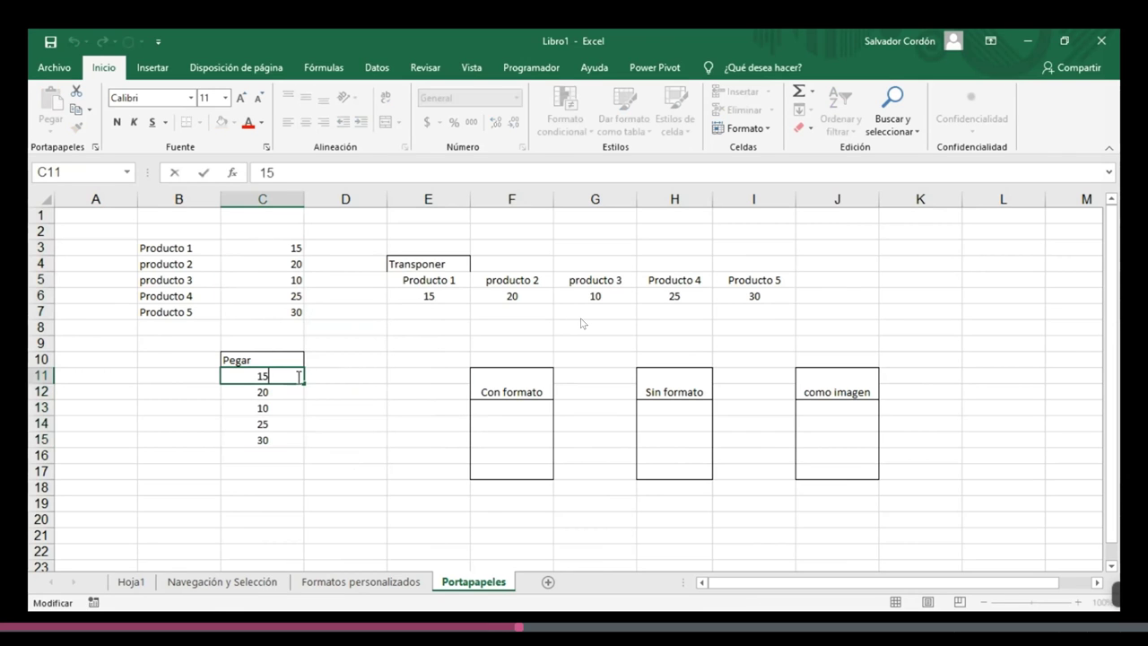
# Apply the accounting $ format to C11 so it shows $ 15.00
pyautogui.click(345, 408)
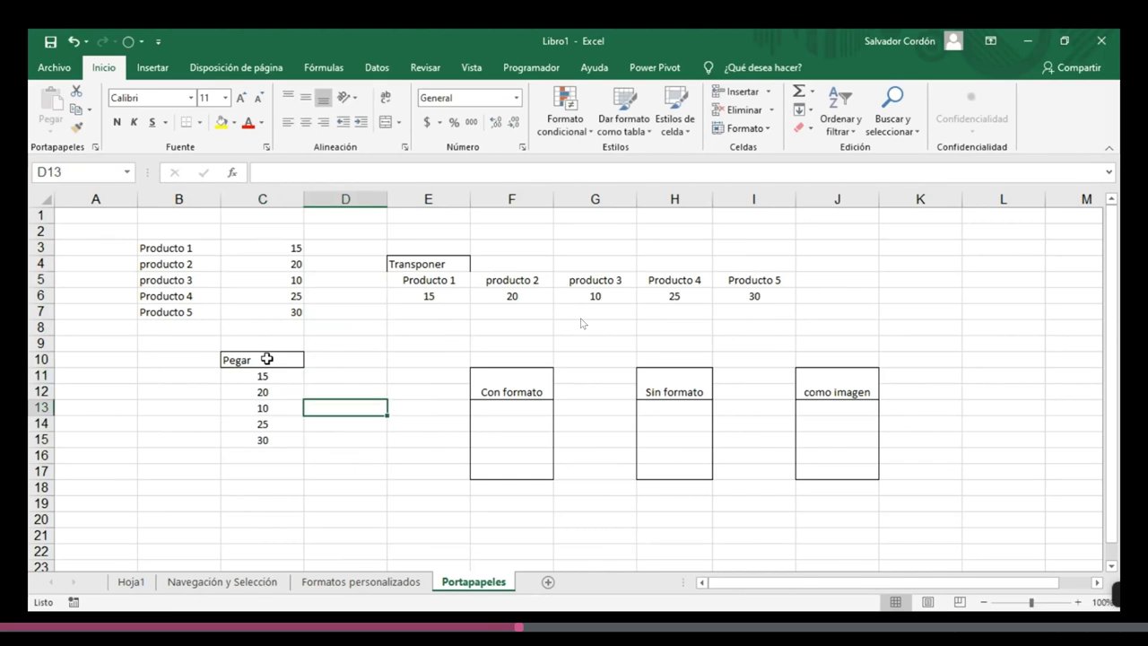
pyautogui.click(266, 376)
pyautogui.click(427, 122)
# Format C12 as a percentage and edit it to read 20%
pyautogui.press('Return')
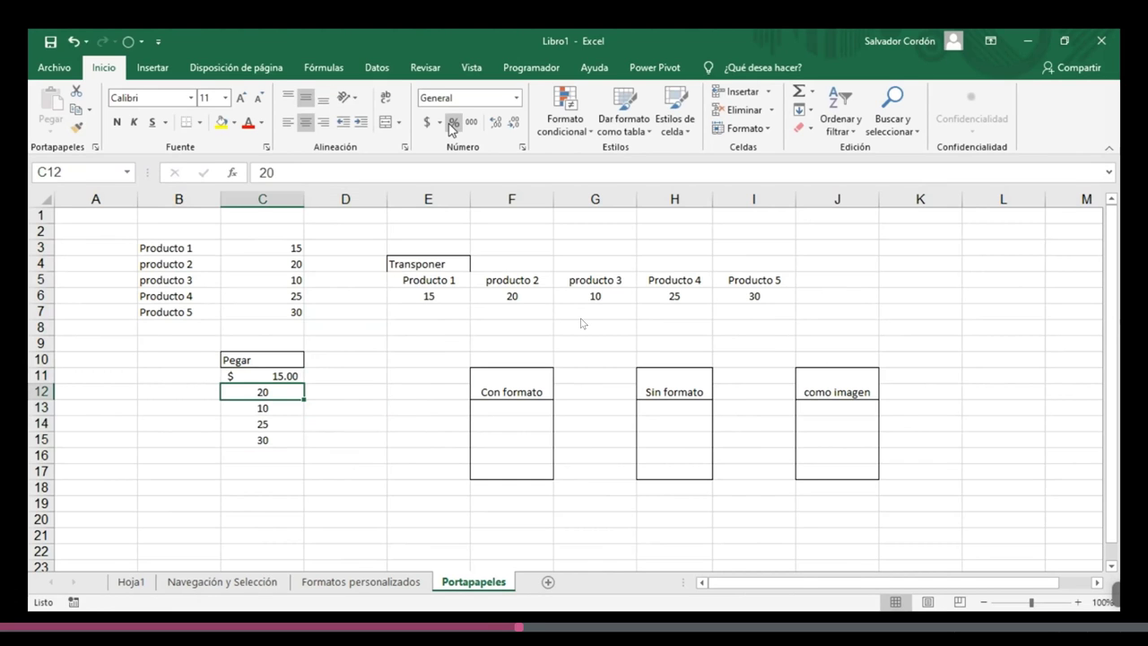
pyautogui.click(452, 122)
pyautogui.doubleClick(269, 392)
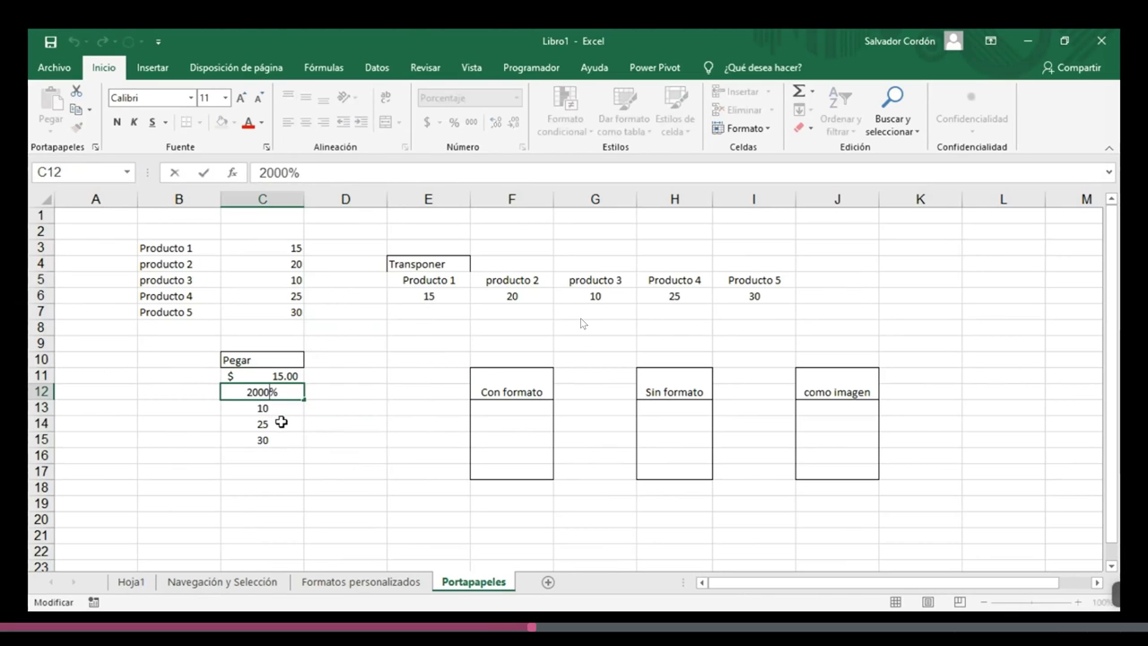
pyautogui.press('BackSpace')
pyautogui.press('BackSpace')
pyautogui.press('BackSpace')
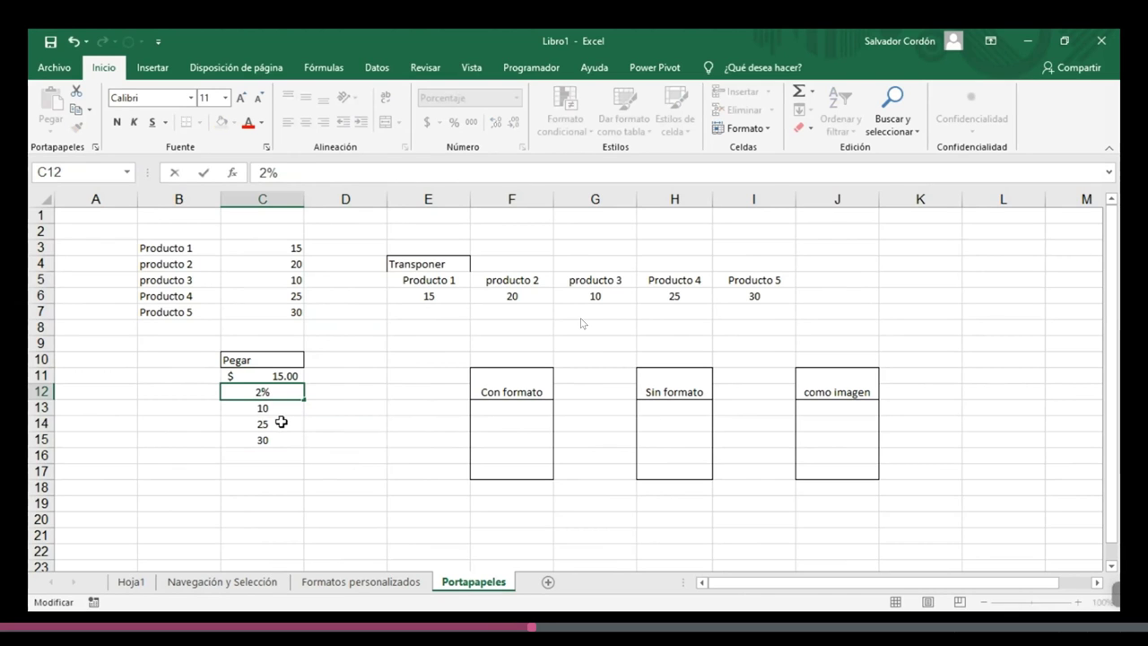
pyautogui.write('0')
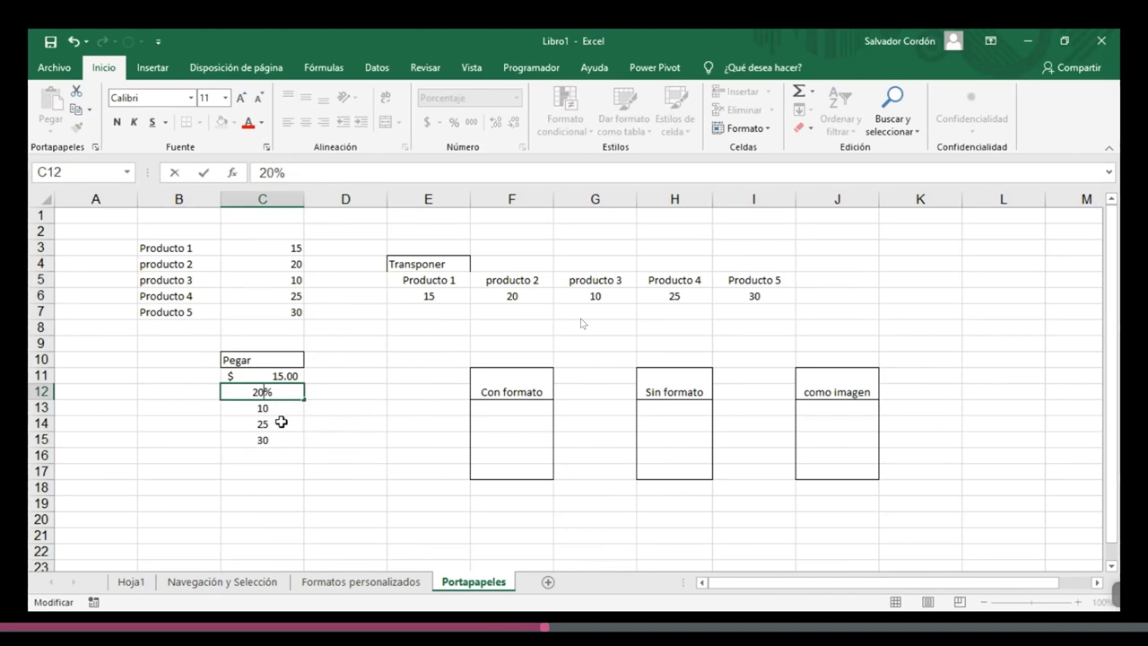
pyautogui.press('Return')
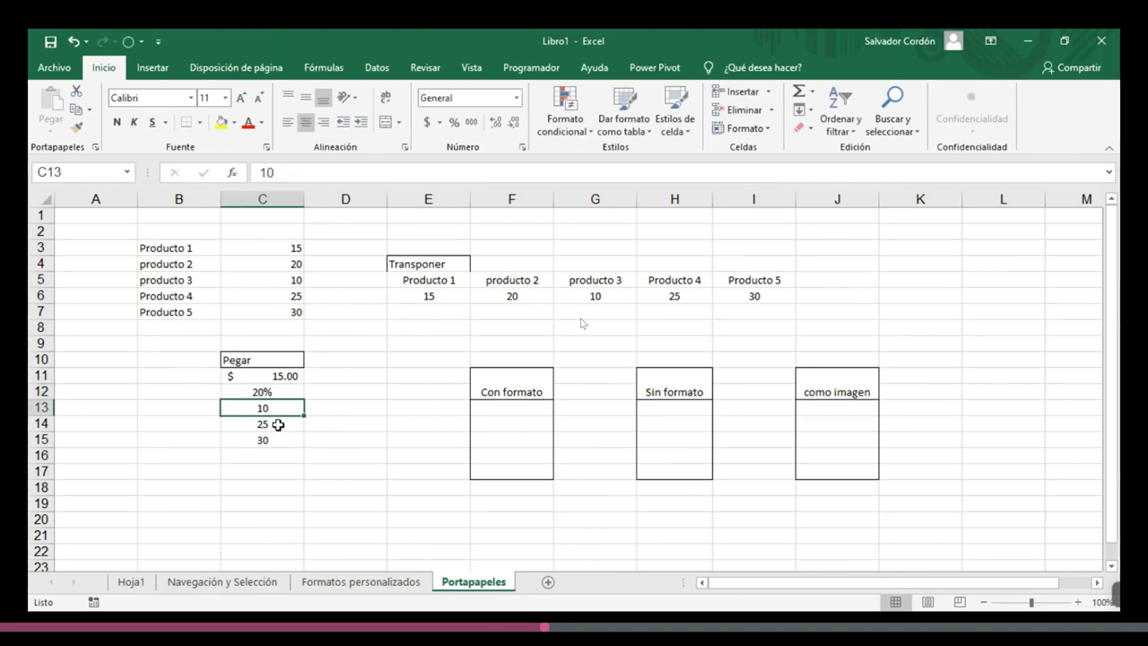
pyautogui.press('Up')
pyautogui.press('F2')
pyautogui.press('Escape')
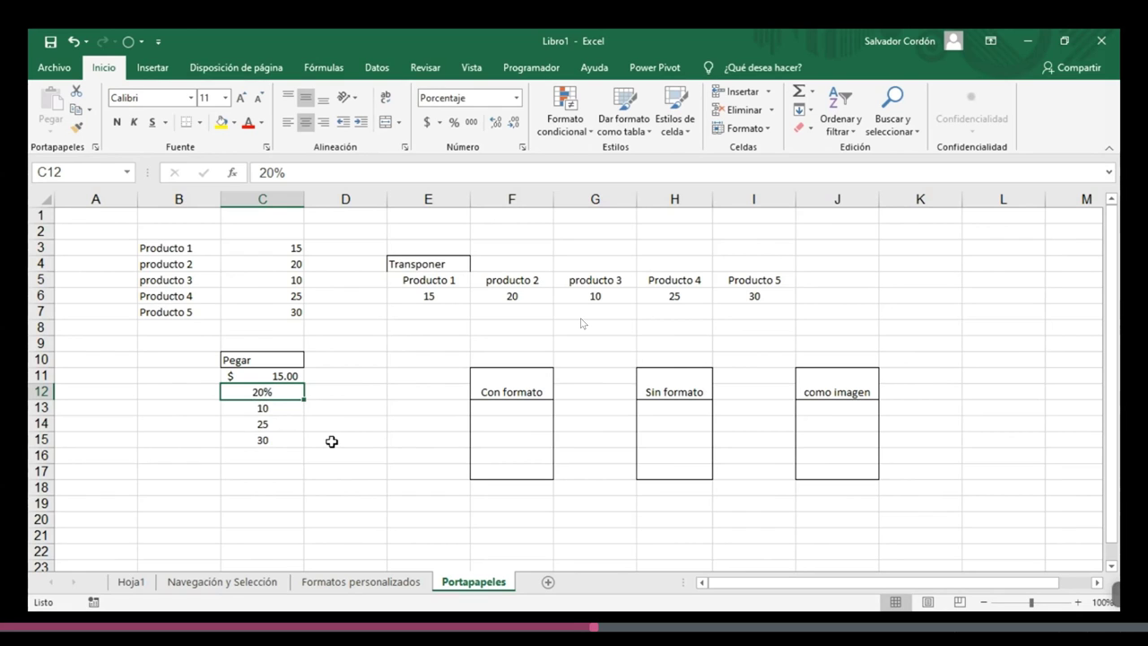
pyautogui.click(281, 404)
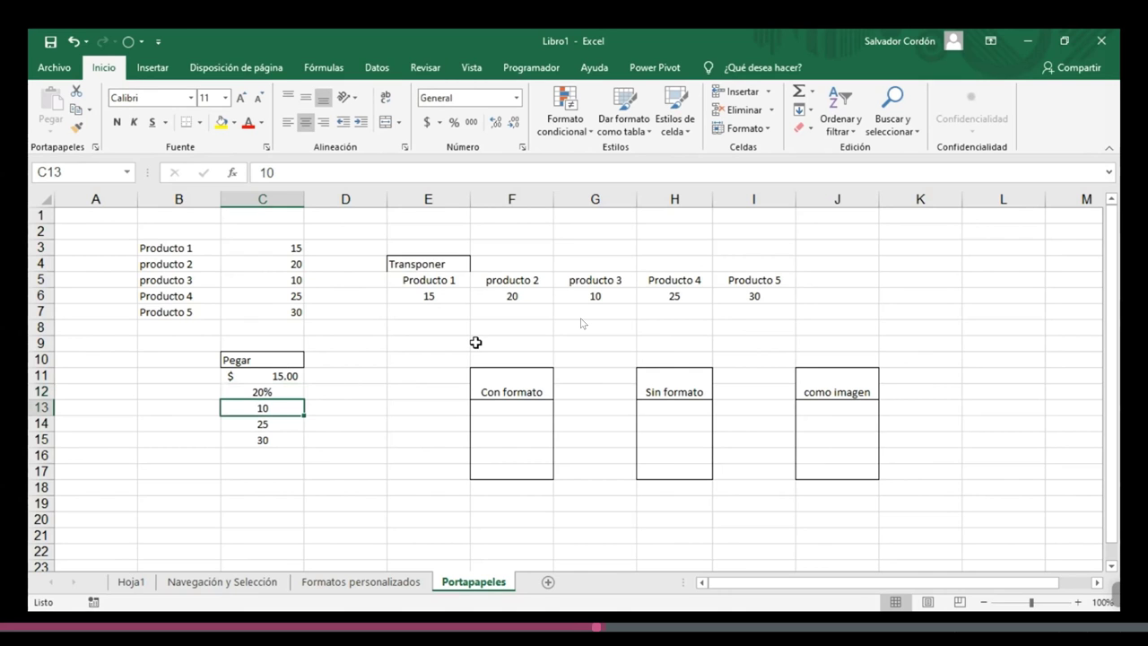
# Give C13 the custom number format 0.00 "Km"
pyautogui.click(516, 96)
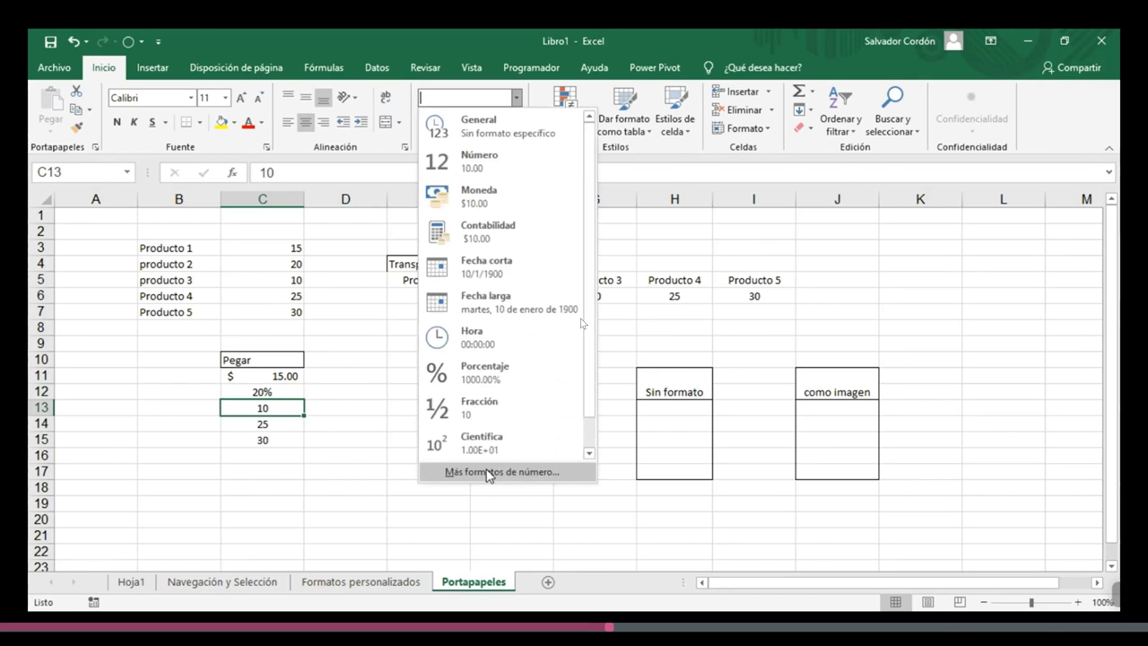
pyautogui.click(489, 472)
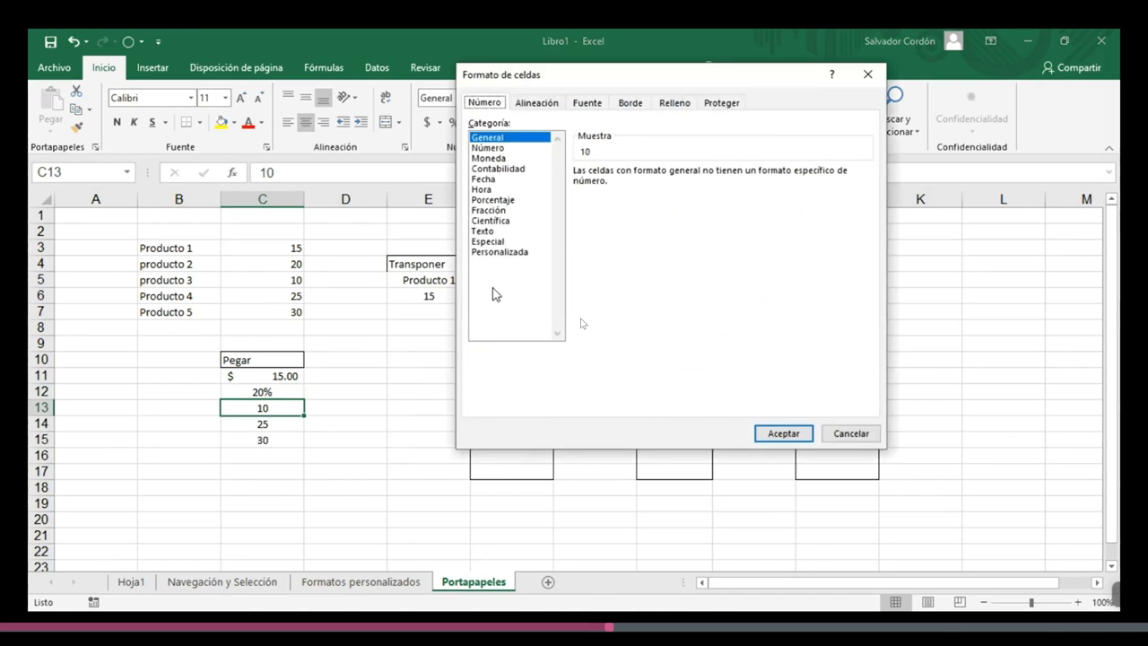
pyautogui.click(500, 252)
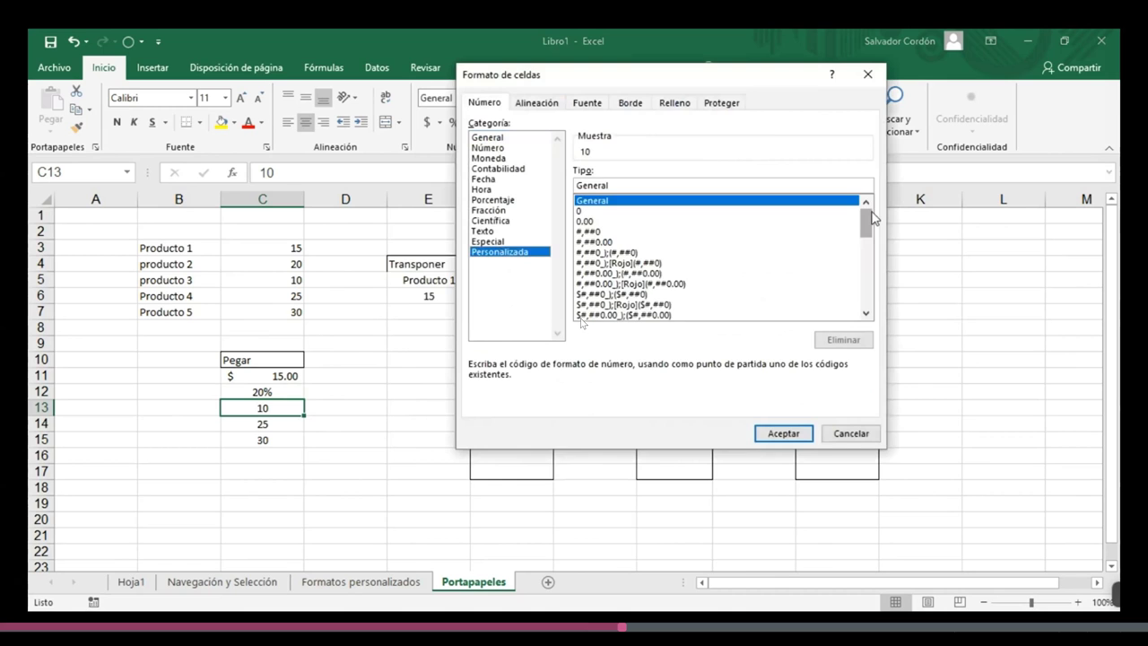
pyautogui.moveTo(873, 218); pyautogui.dragTo(723, 323)
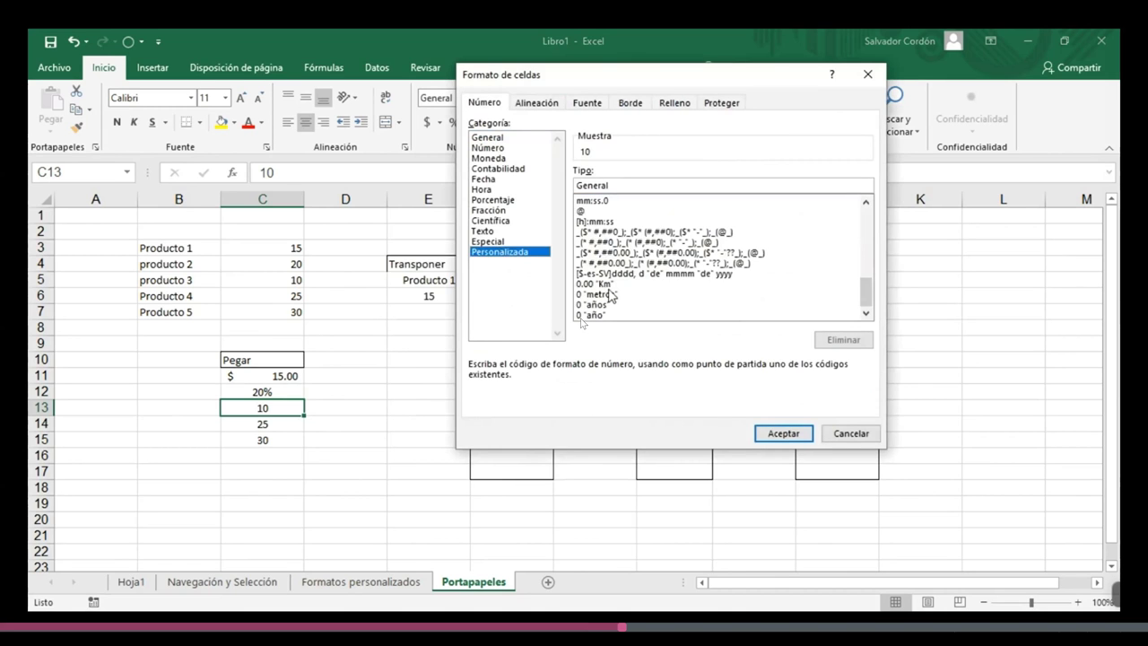
pyautogui.click(599, 284)
pyautogui.click(783, 433)
# Give C14 the custom number format 0 "años"
pyautogui.click(257, 419)
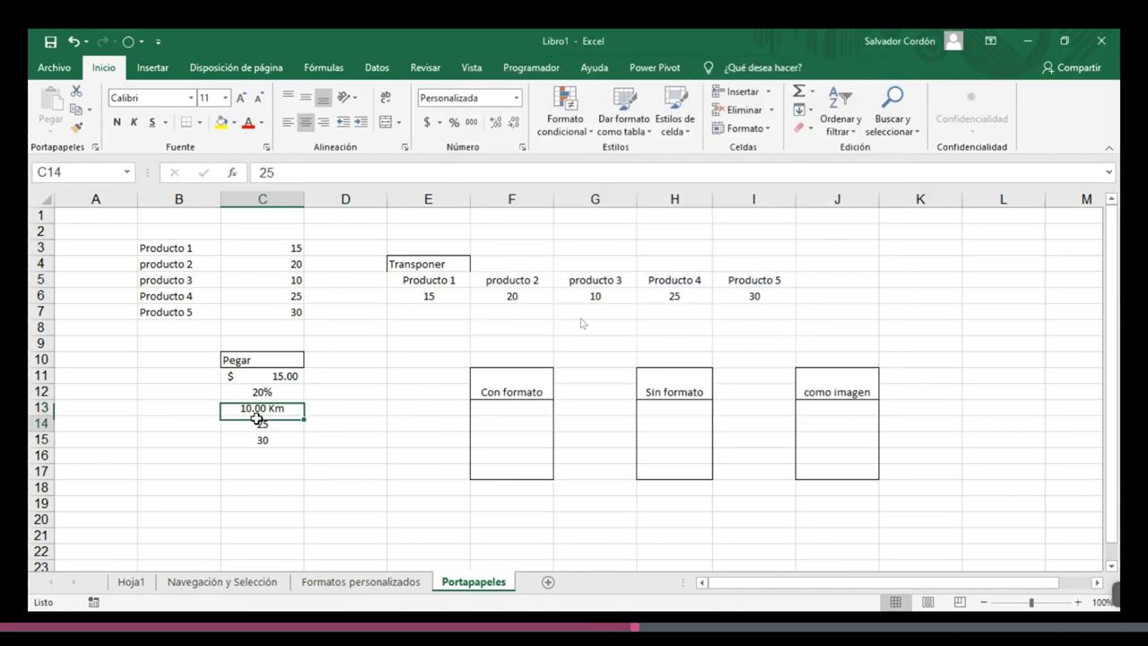
pyautogui.click(517, 98)
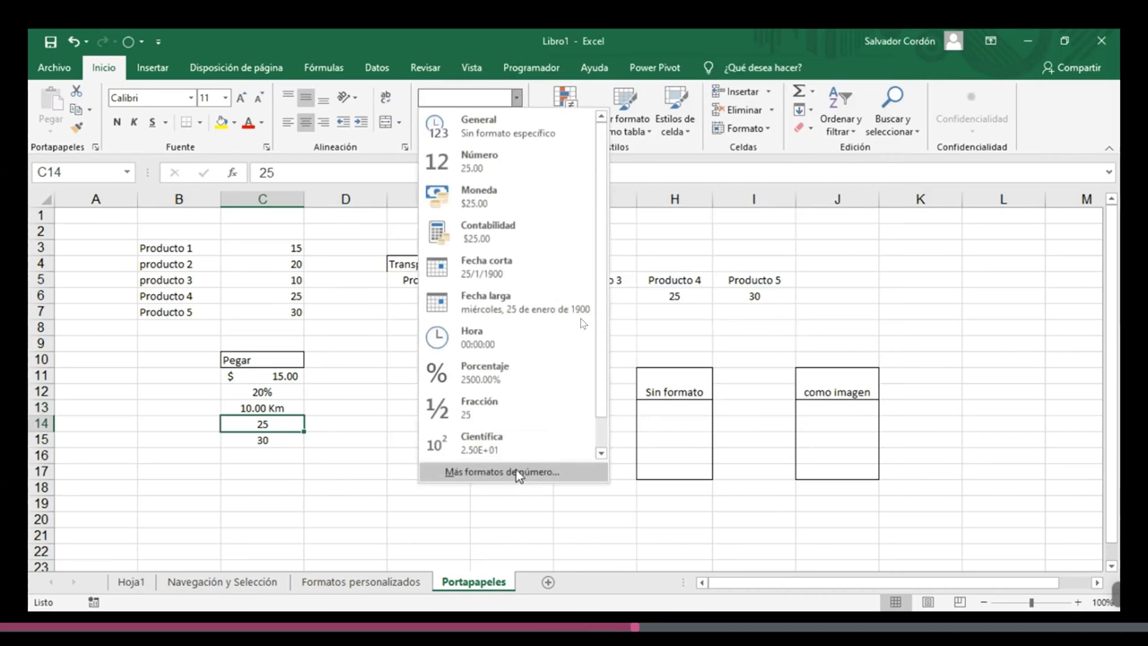
pyautogui.click(517, 473)
pyautogui.press('End')
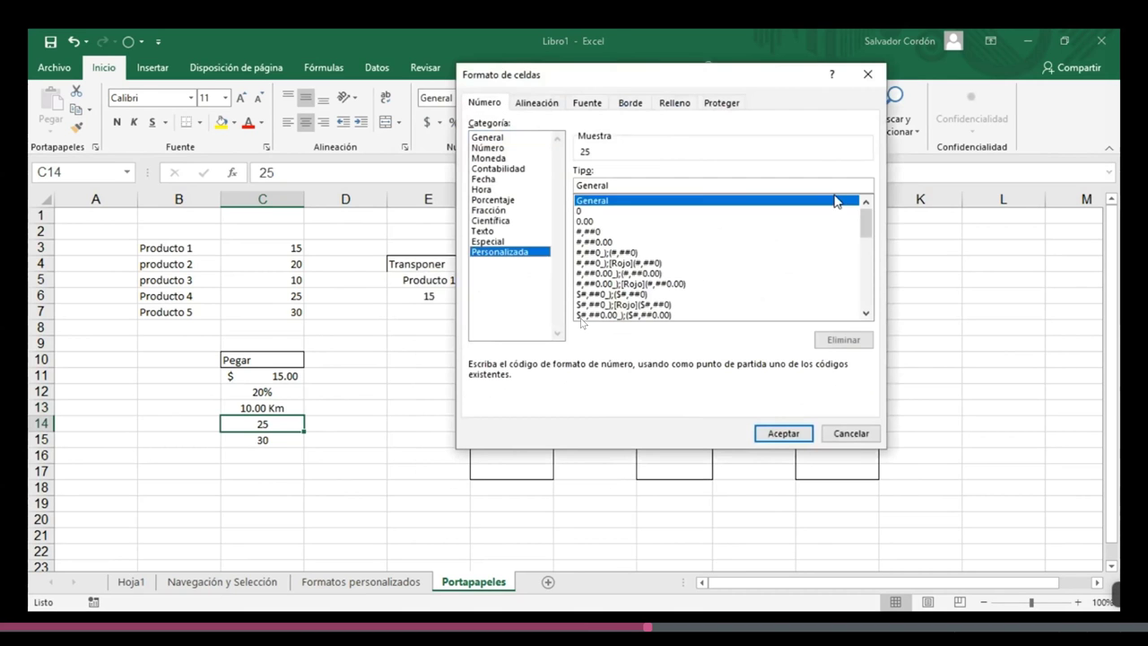
pyautogui.moveTo(865, 217); pyautogui.dragTo(876, 319)
pyautogui.click(603, 305)
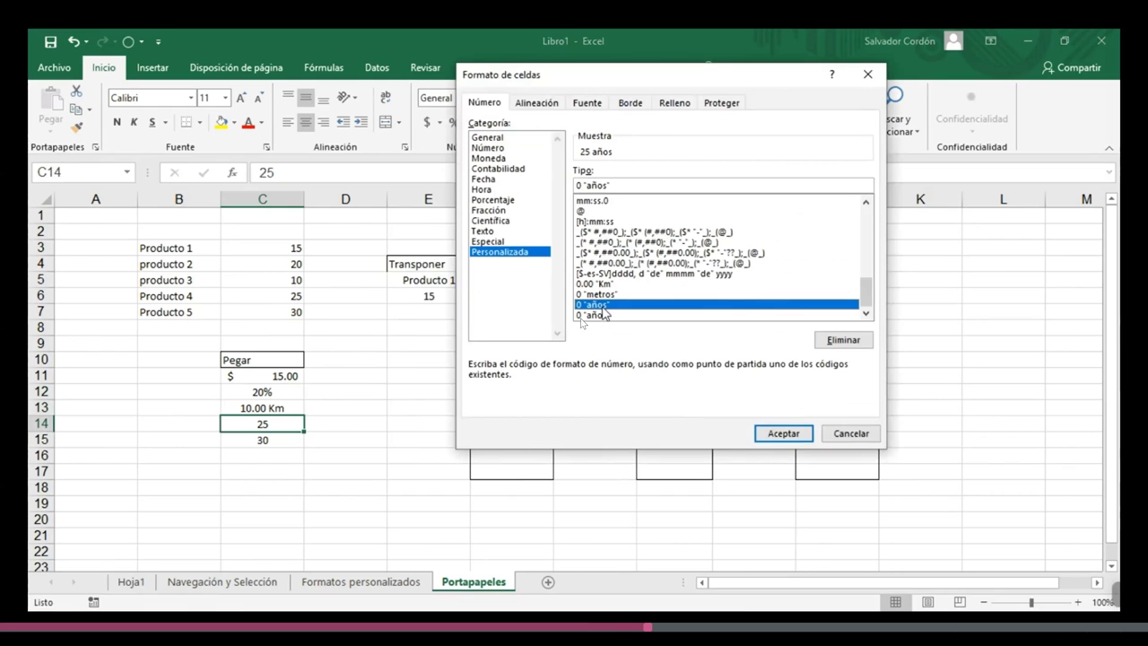
pyautogui.click(782, 435)
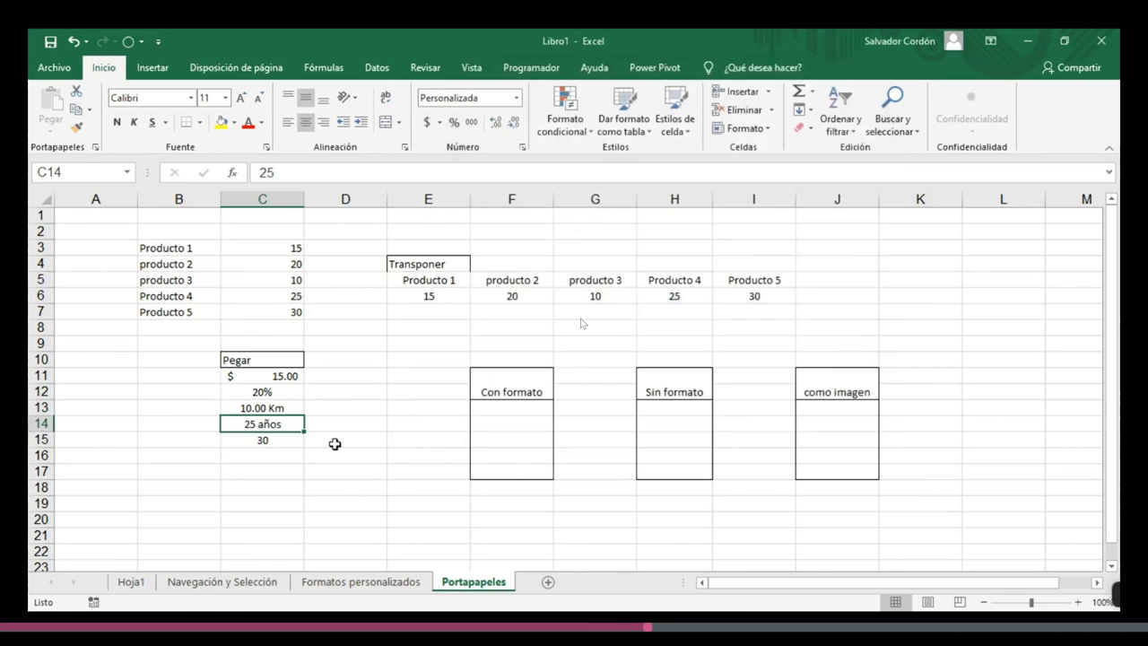
pyautogui.press('Down')
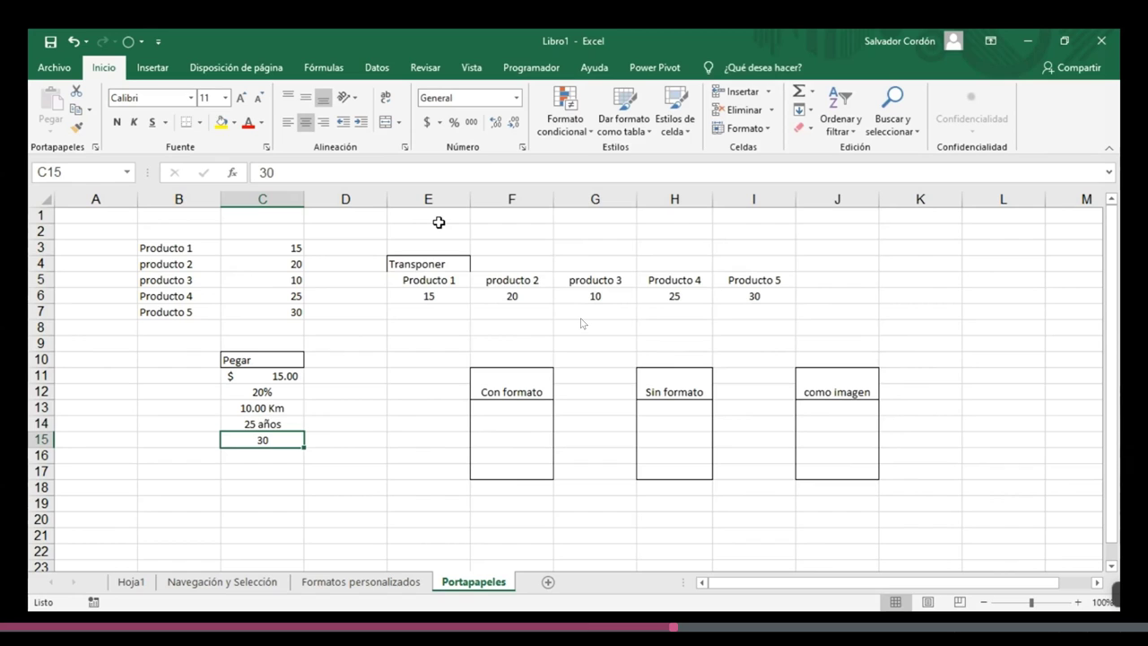
# Give C15 a yellow fill, red font and font size 18
pyautogui.click(221, 121)
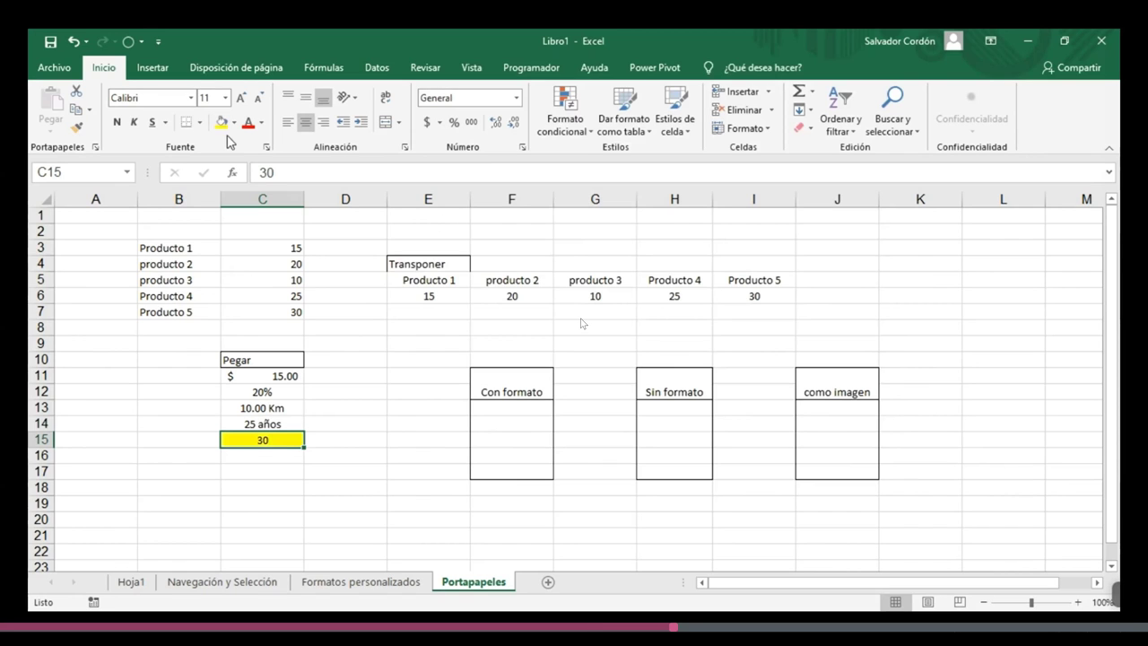
pyautogui.click(248, 122)
pyautogui.click(244, 99)
pyautogui.click(244, 99)
pyautogui.click(242, 99)
pyautogui.click(242, 99)
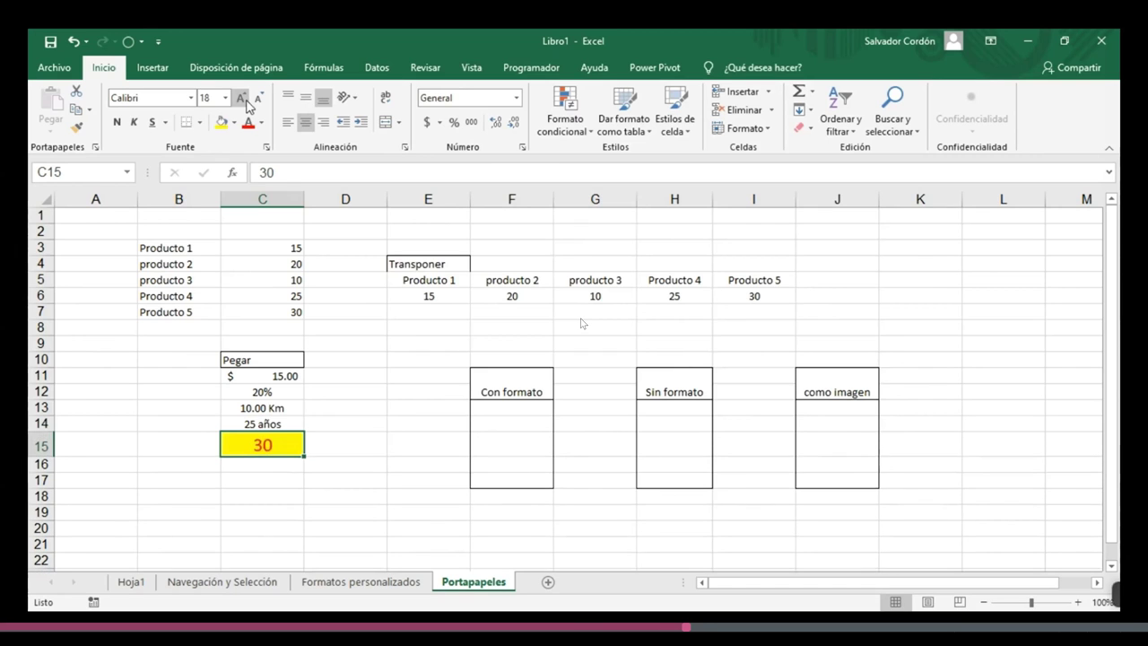
# Make the 20% in C12 bold, size 14 and right-aligned
pyautogui.press('Up')
pyautogui.press('Up')
pyautogui.press('Up')
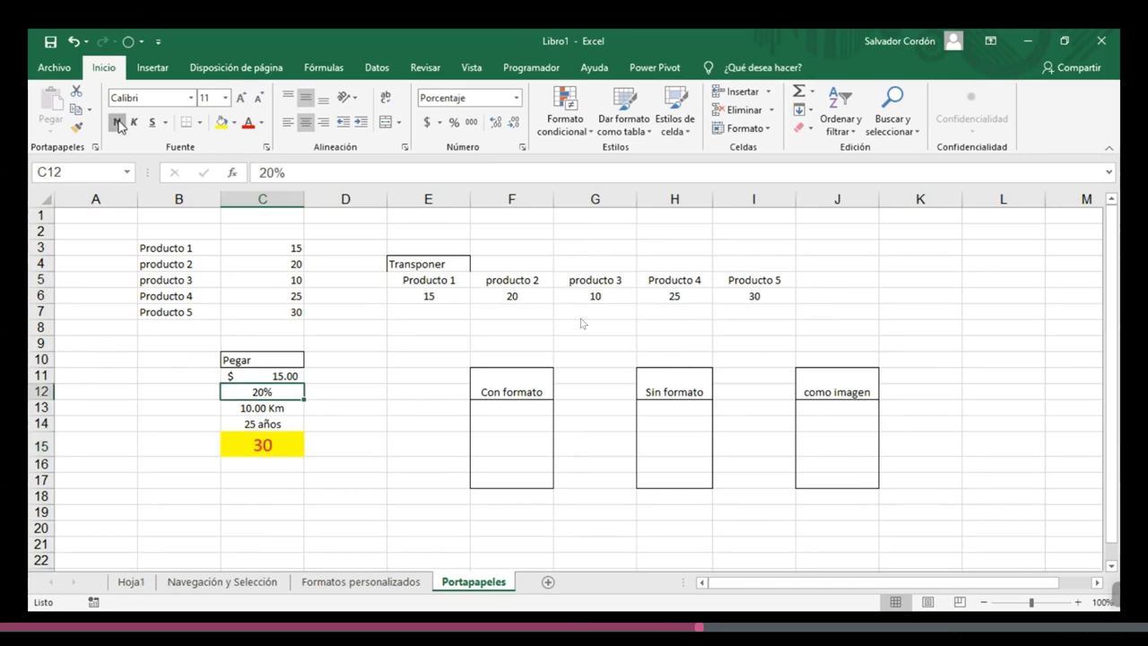
pyautogui.click(119, 126)
pyautogui.click(242, 98)
pyautogui.click(243, 98)
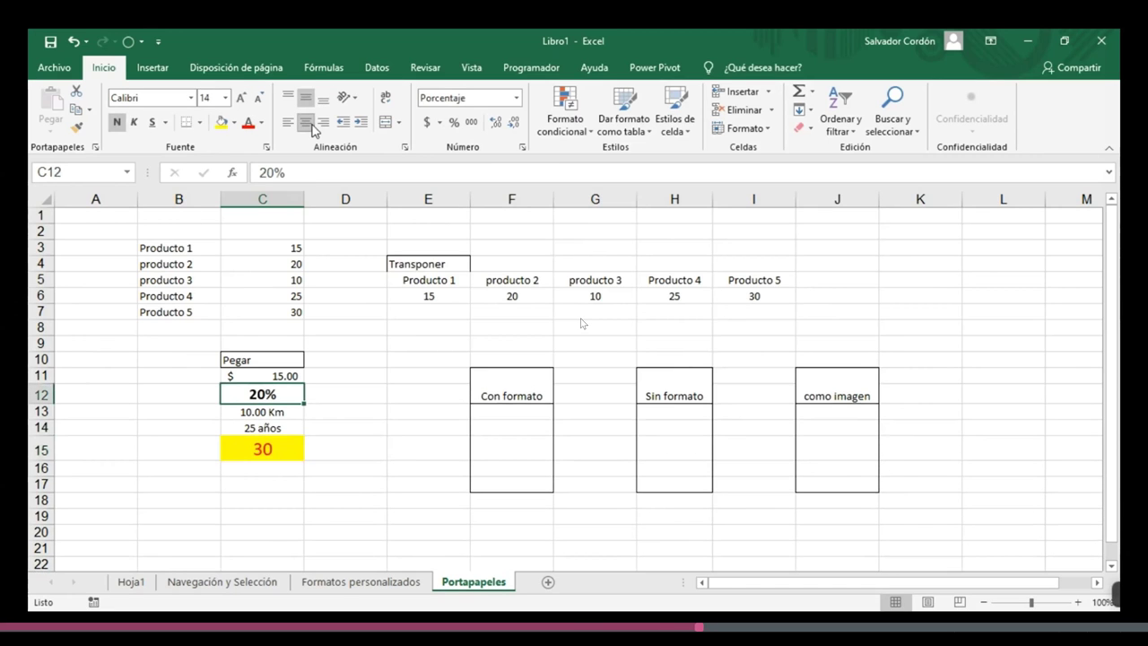
pyautogui.click(323, 123)
# Left-align C13, fill it light blue, and set it in a larger Aharoni font
pyautogui.press('Down')
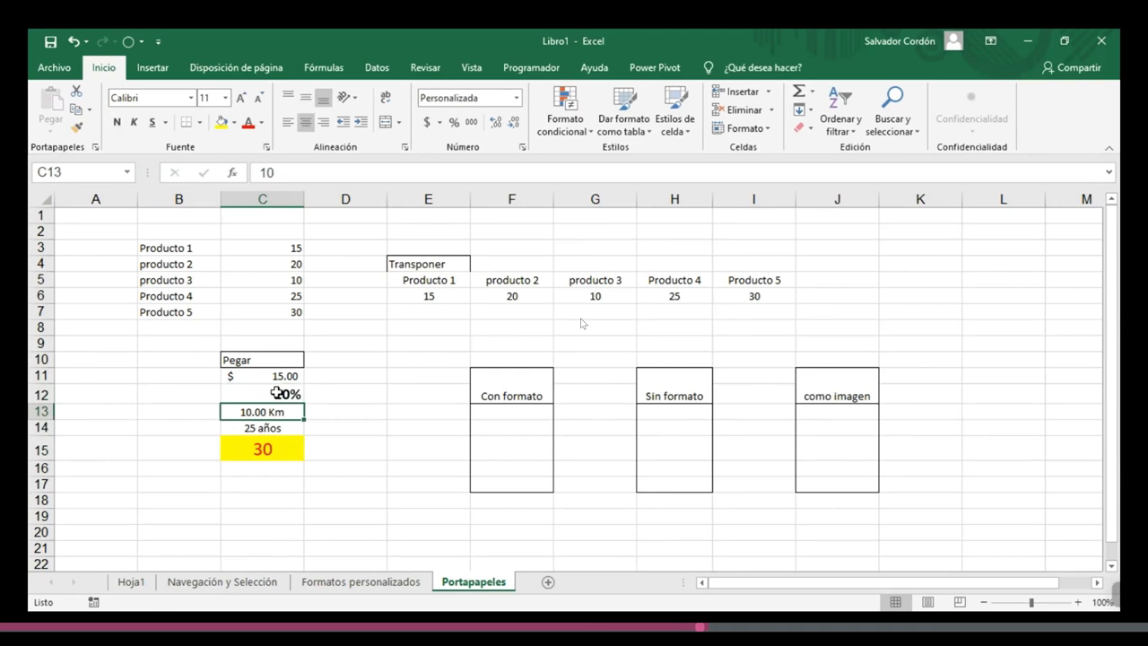
pyautogui.hotkey('alt', 'h')
pyautogui.press('a')
pyautogui.press('l')
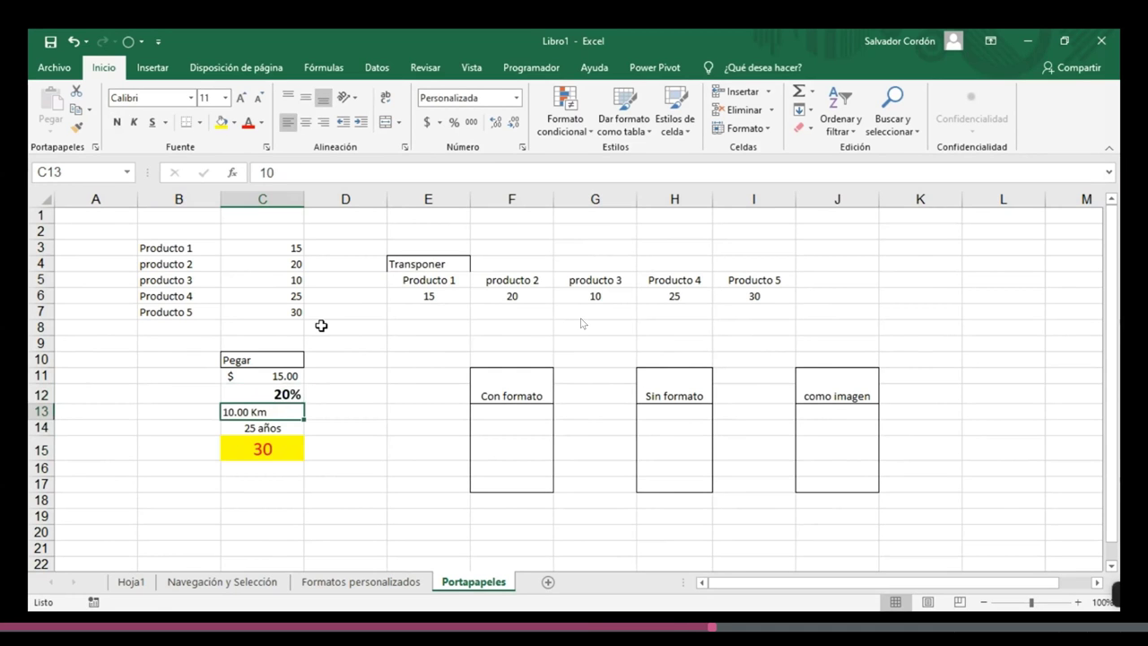
pyautogui.click(234, 122)
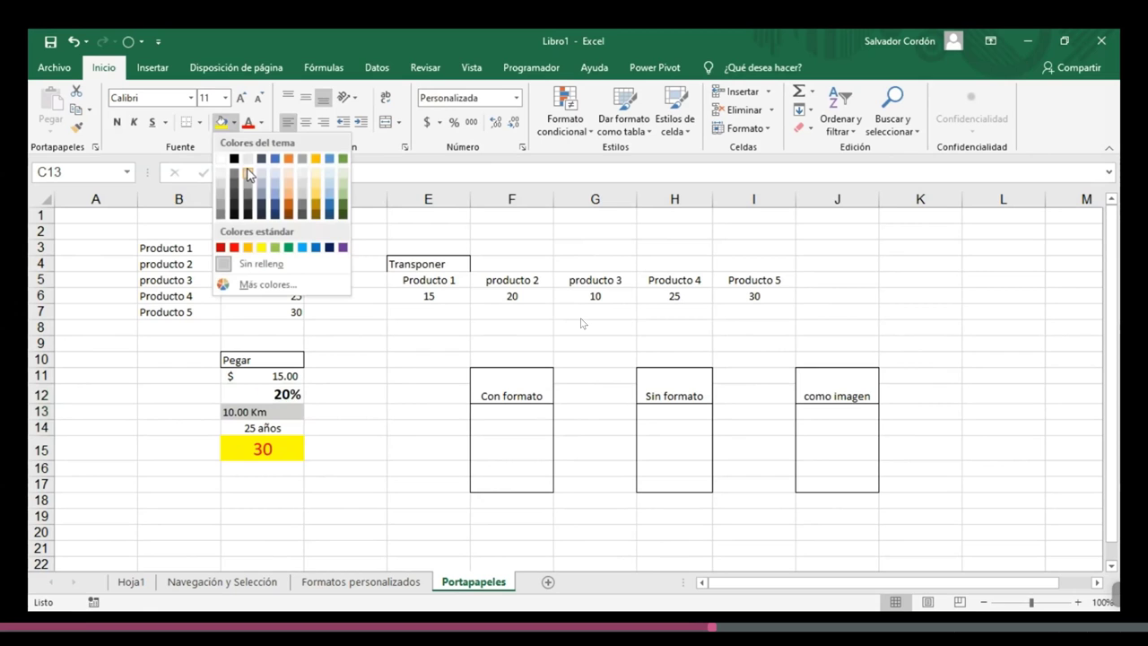
pyautogui.click(264, 178)
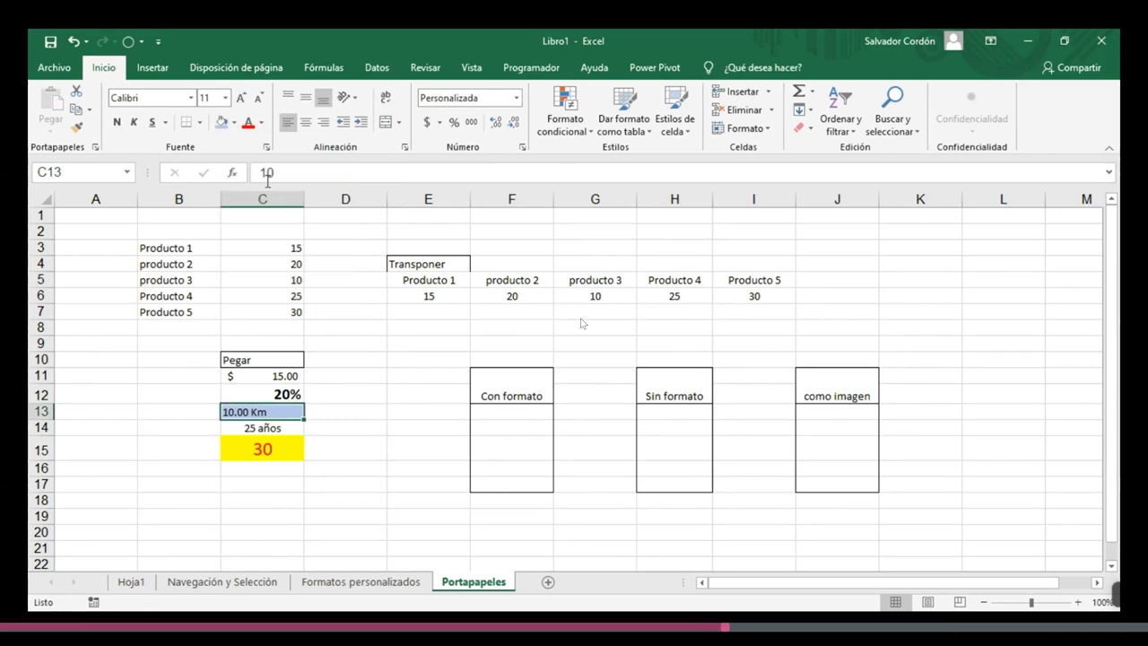
pyautogui.click(191, 98)
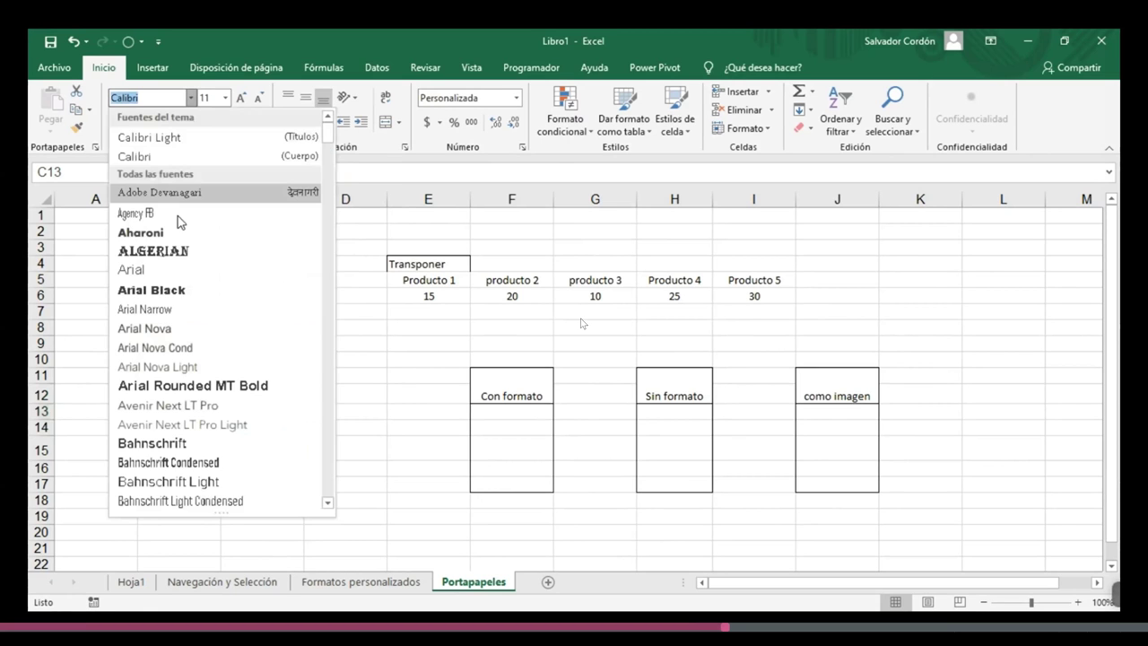
pyautogui.click(175, 232)
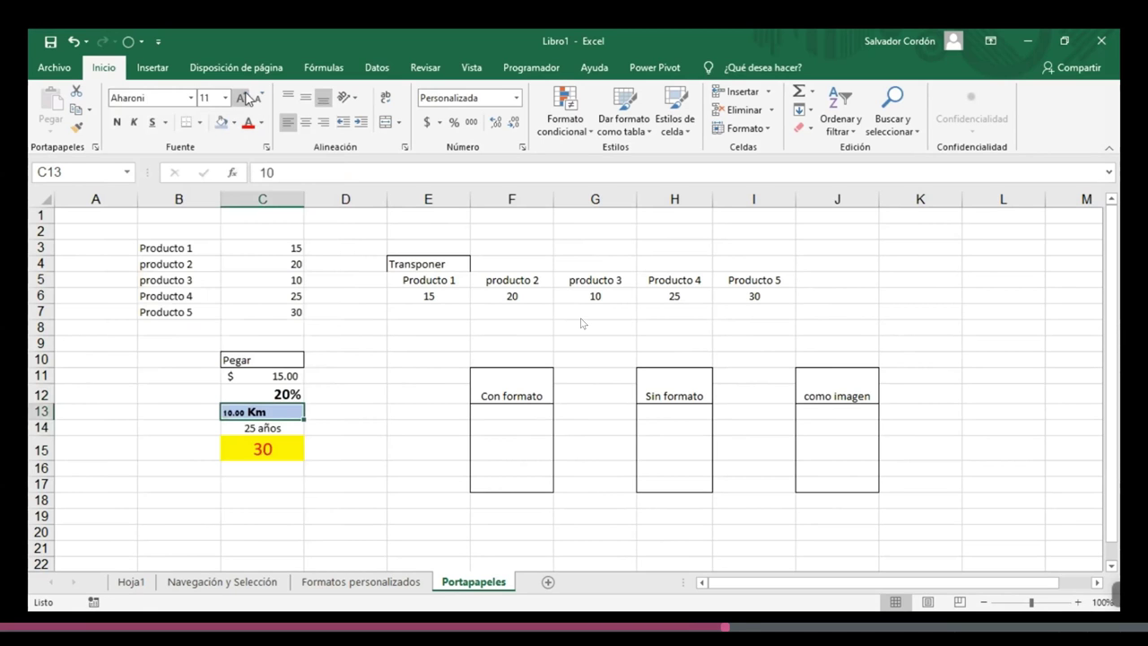
pyautogui.click(245, 98)
pyautogui.click(314, 392)
pyautogui.click(302, 377)
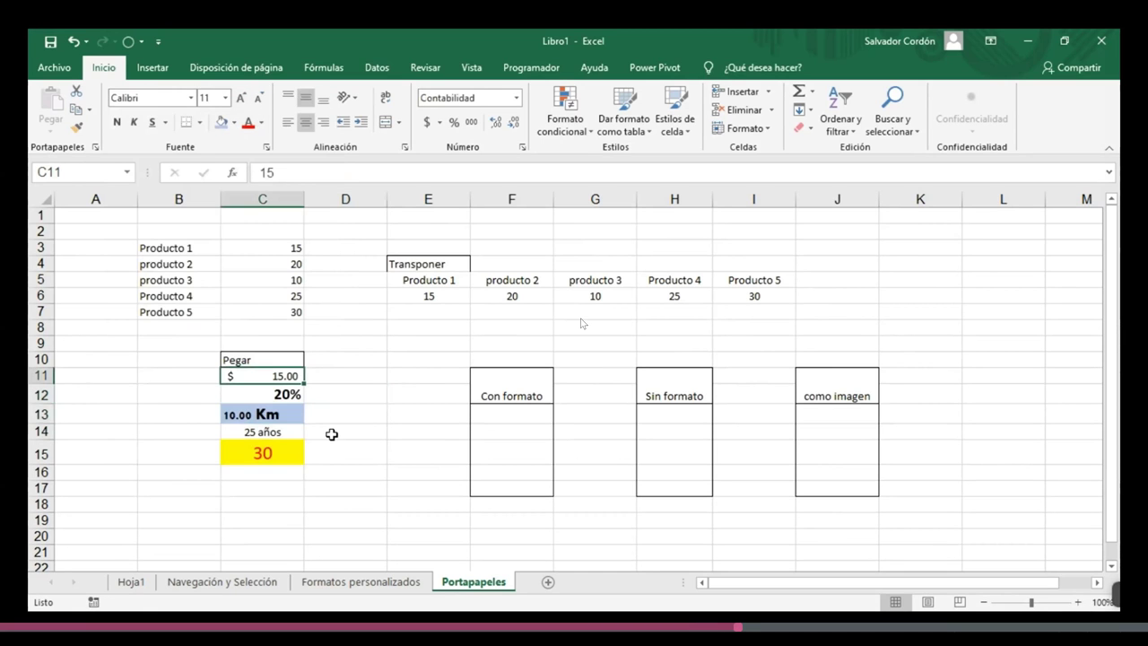
# Put a thick outside border (Borde exterior grueso) around C11, then select C11:C15
pyautogui.click(198, 122)
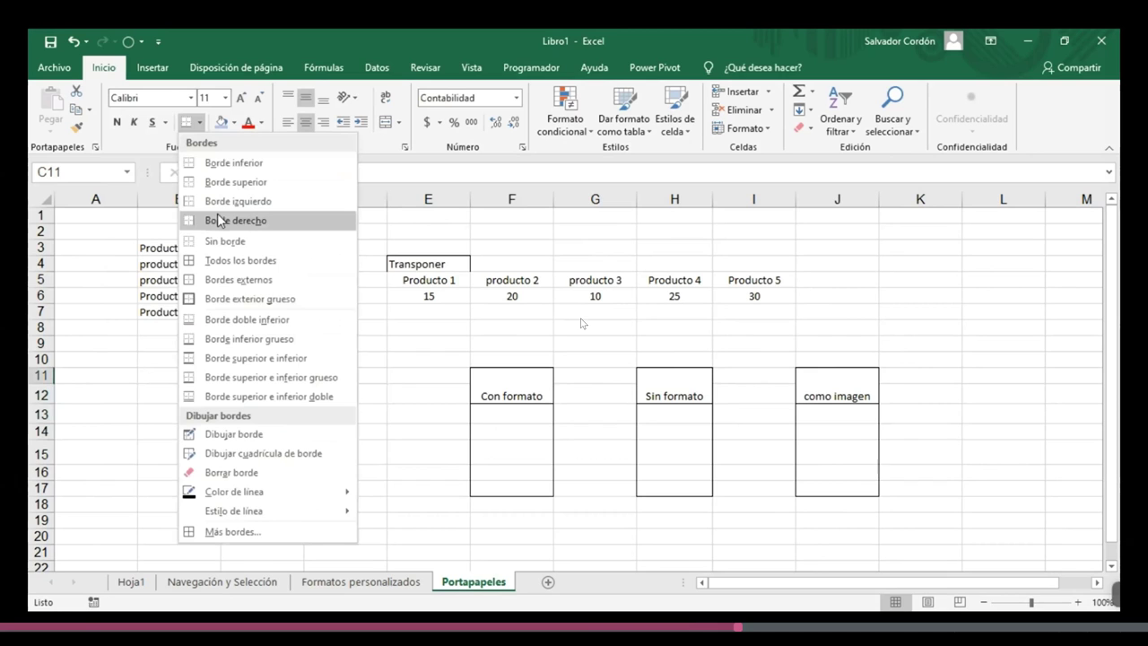
pyautogui.click(241, 300)
pyautogui.click(384, 431)
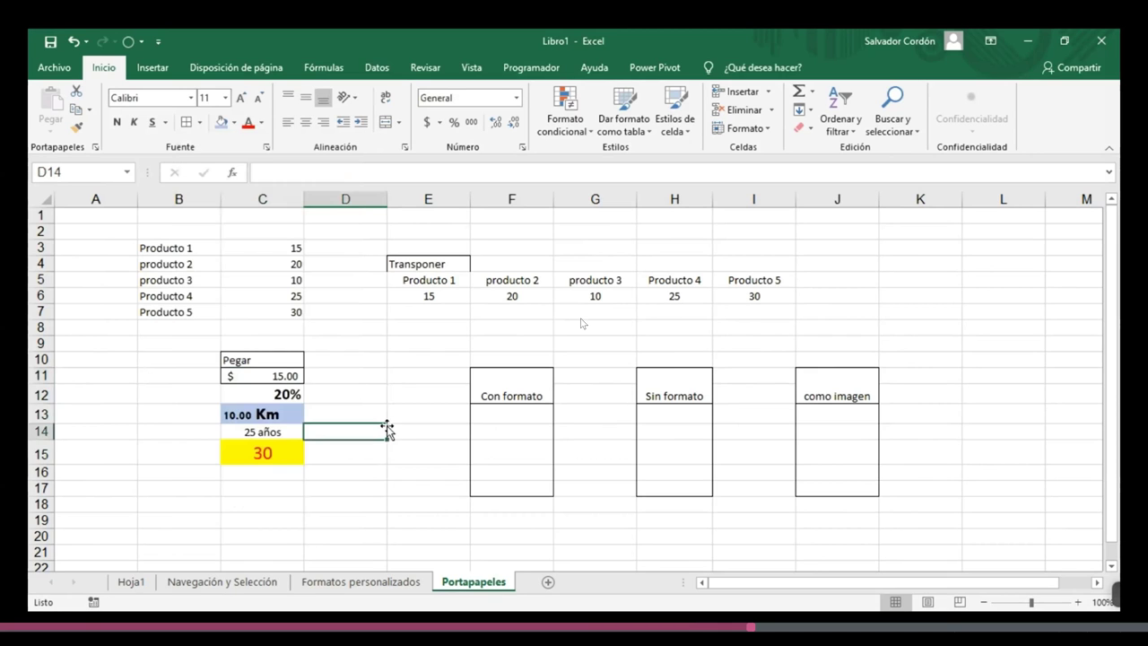
pyautogui.click(428, 520)
pyautogui.click(292, 531)
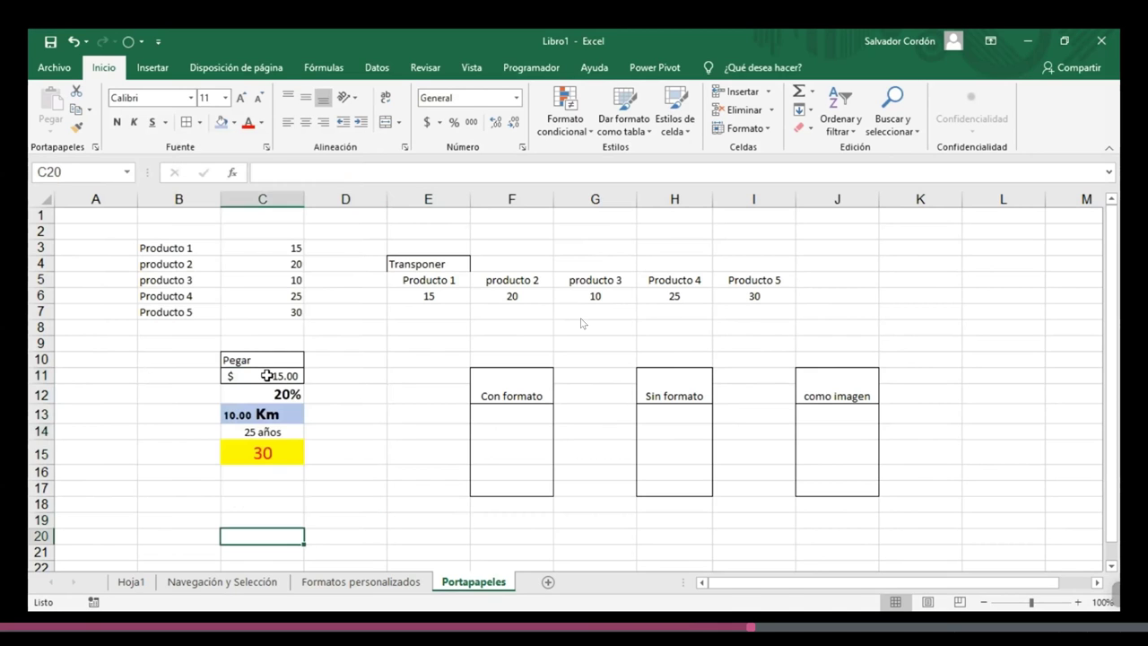
pyautogui.moveTo(268, 376); pyautogui.dragTo(269, 453)
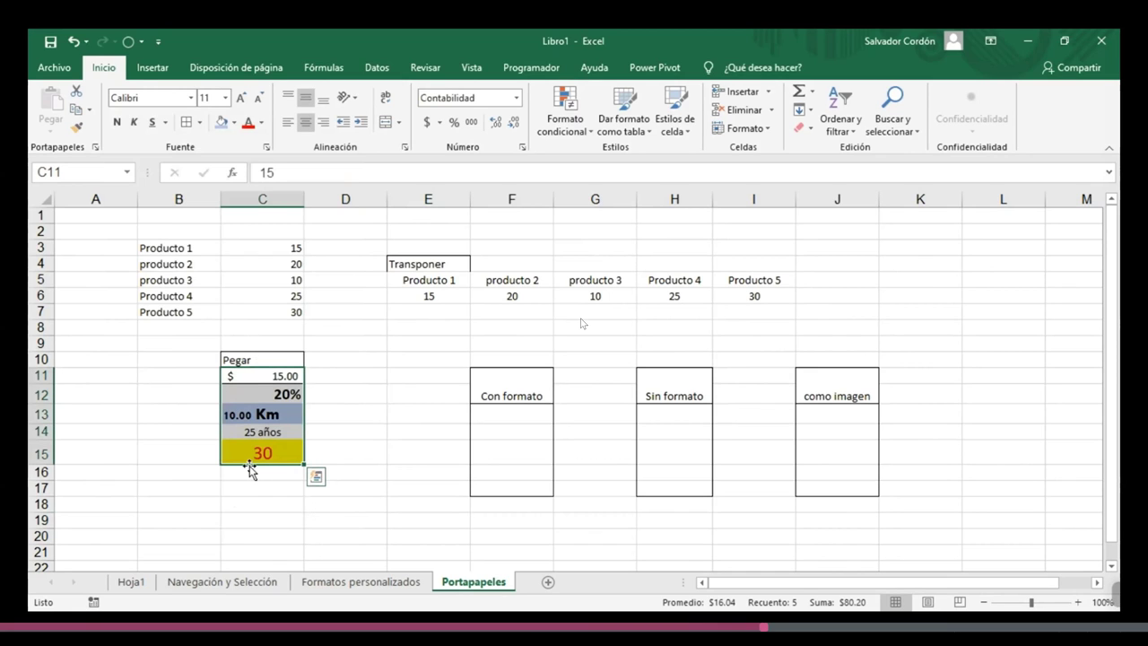
# Copy the Pegar block C11:C15 and paste it with formatting into F13:F17
pyautogui.moveTo(510, 413); pyautogui.dragTo(505, 492)
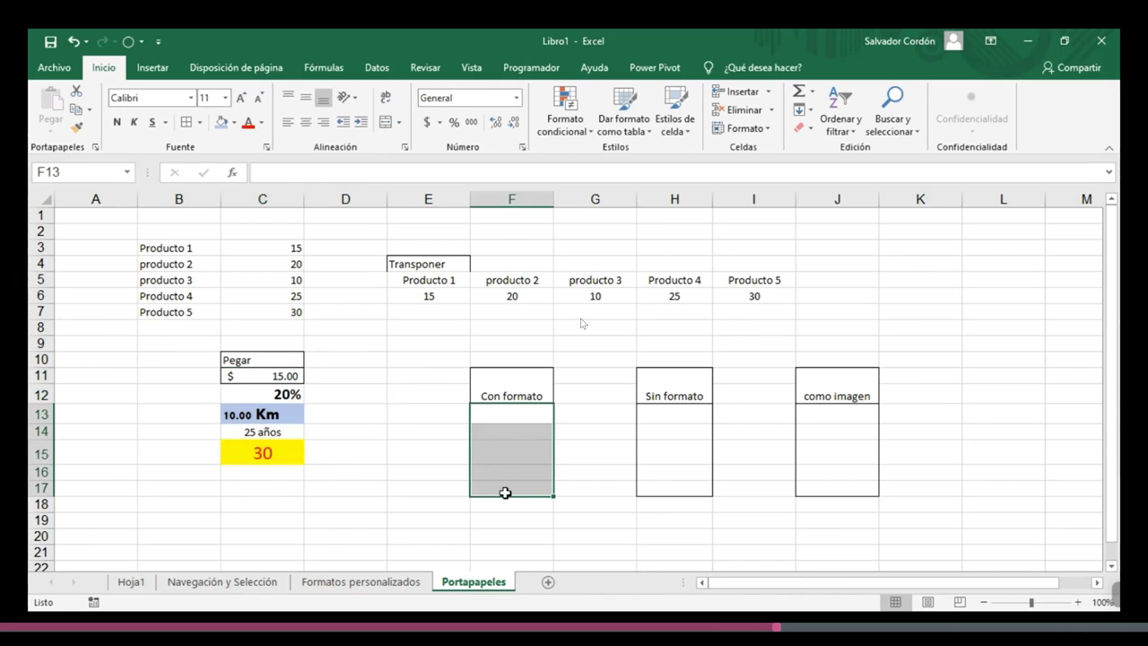
pyautogui.moveTo(675, 413); pyautogui.dragTo(676, 490)
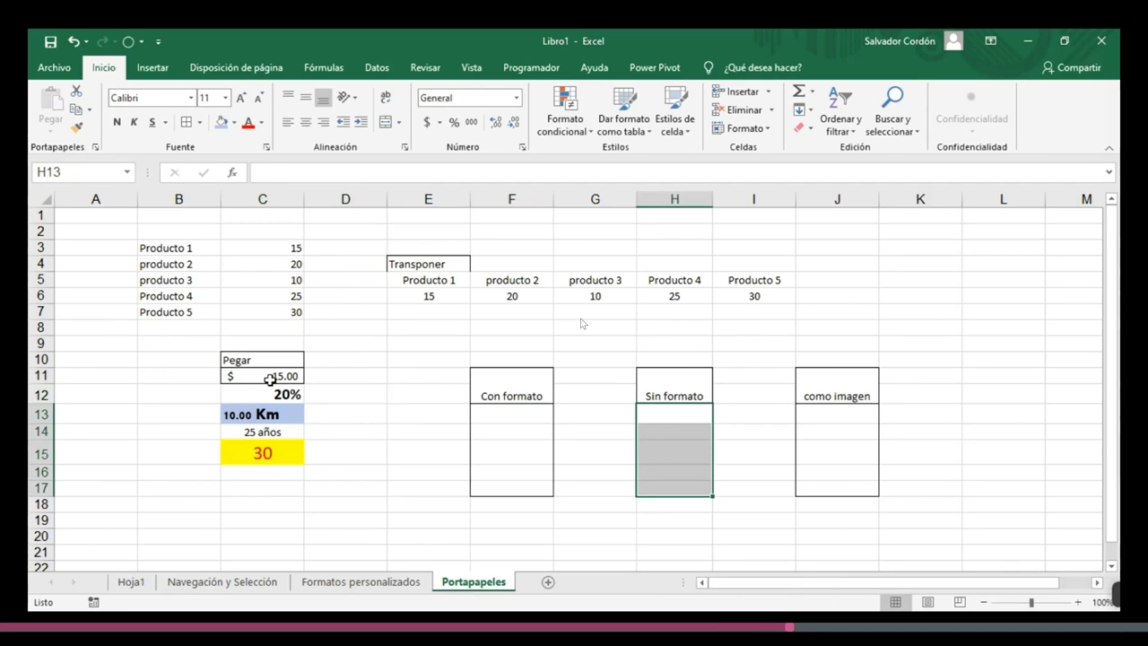
pyautogui.moveTo(269, 379); pyautogui.dragTo(271, 456)
pyautogui.hotkey('ctrl', 'v')
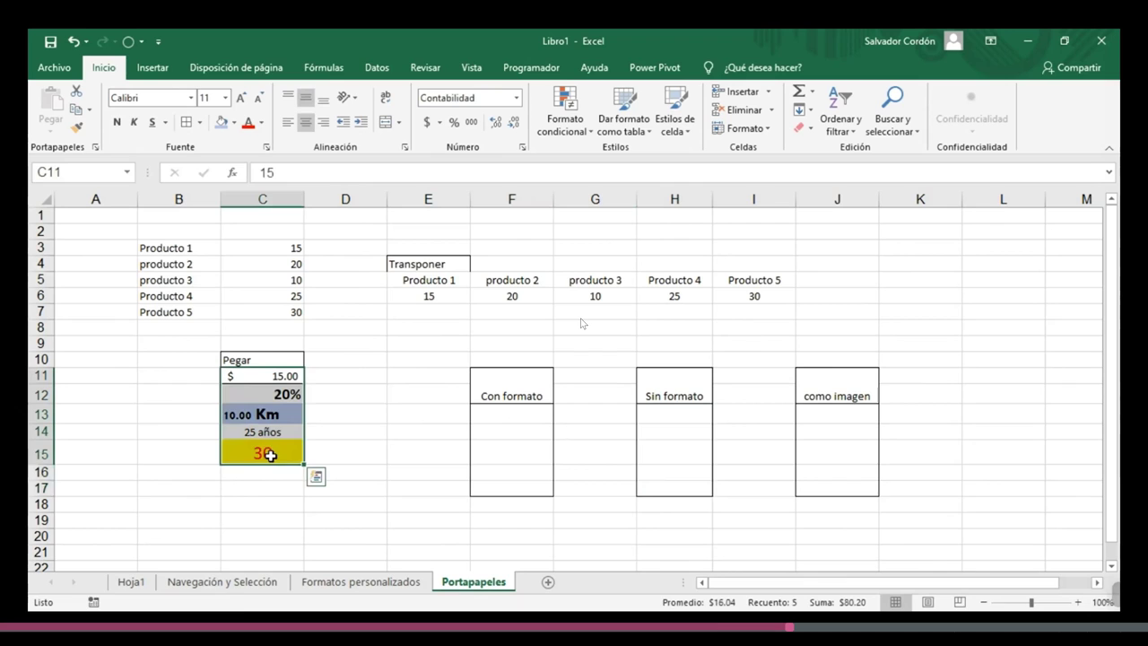
pyautogui.hotkey('ctrl', 'c')
pyautogui.click(496, 418)
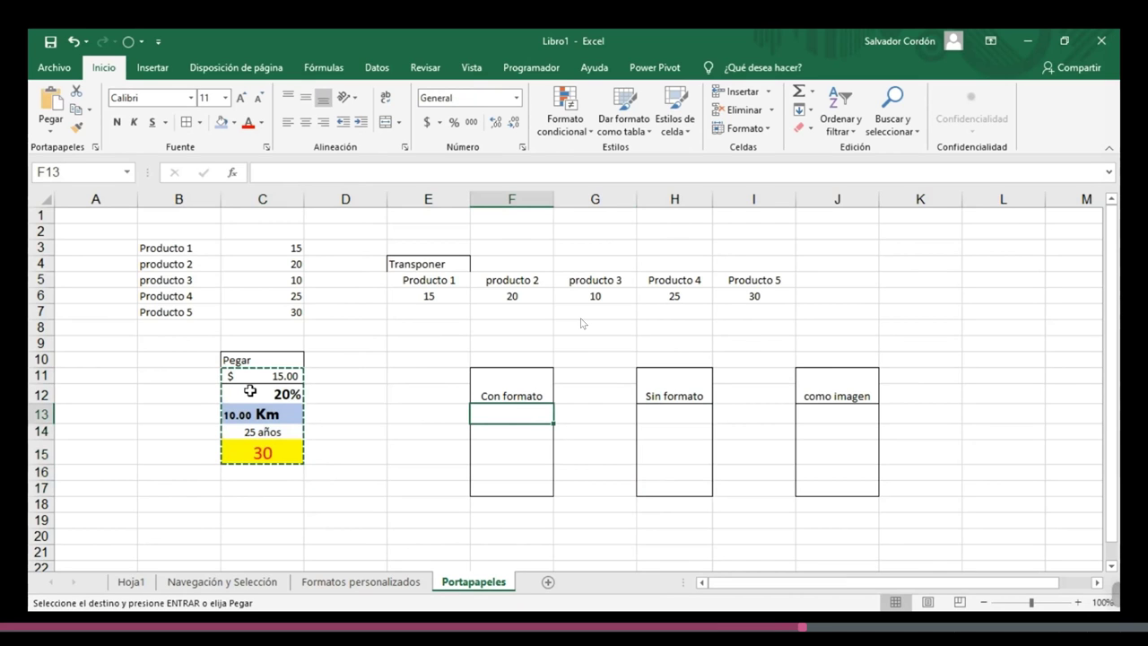
pyautogui.hotkey('ctrl', 'v')
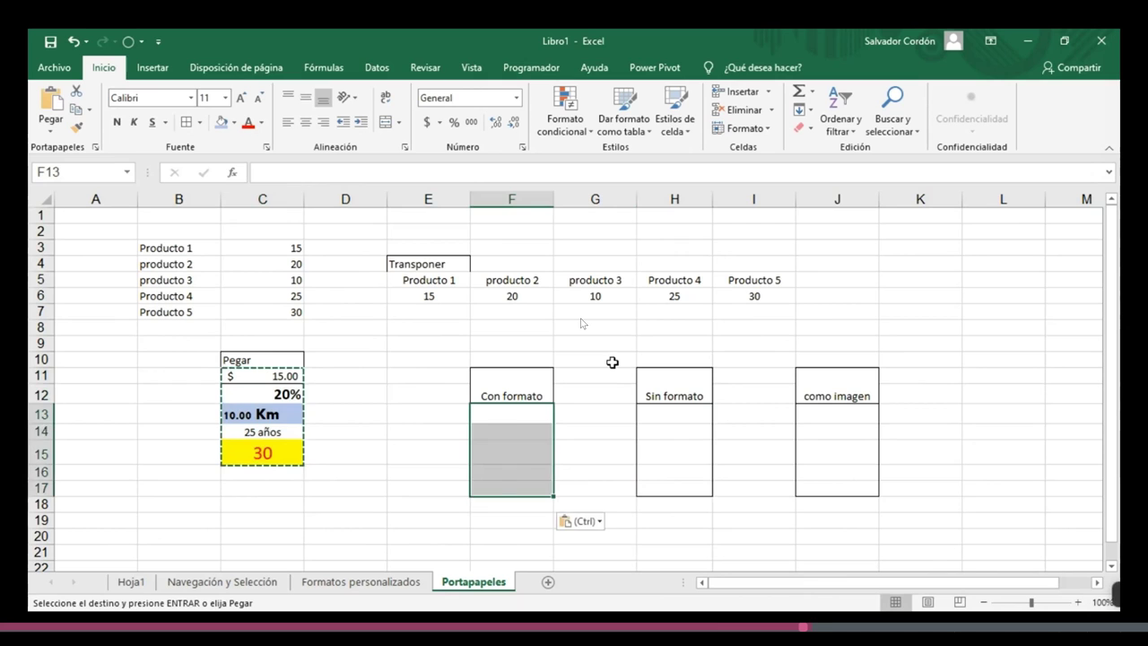
# Check the pasted F13:F17 block, then mark H13:H17 and reselect C11:C15
pyautogui.click(593, 473)
pyautogui.moveTo(511, 414); pyautogui.dragTo(512, 498)
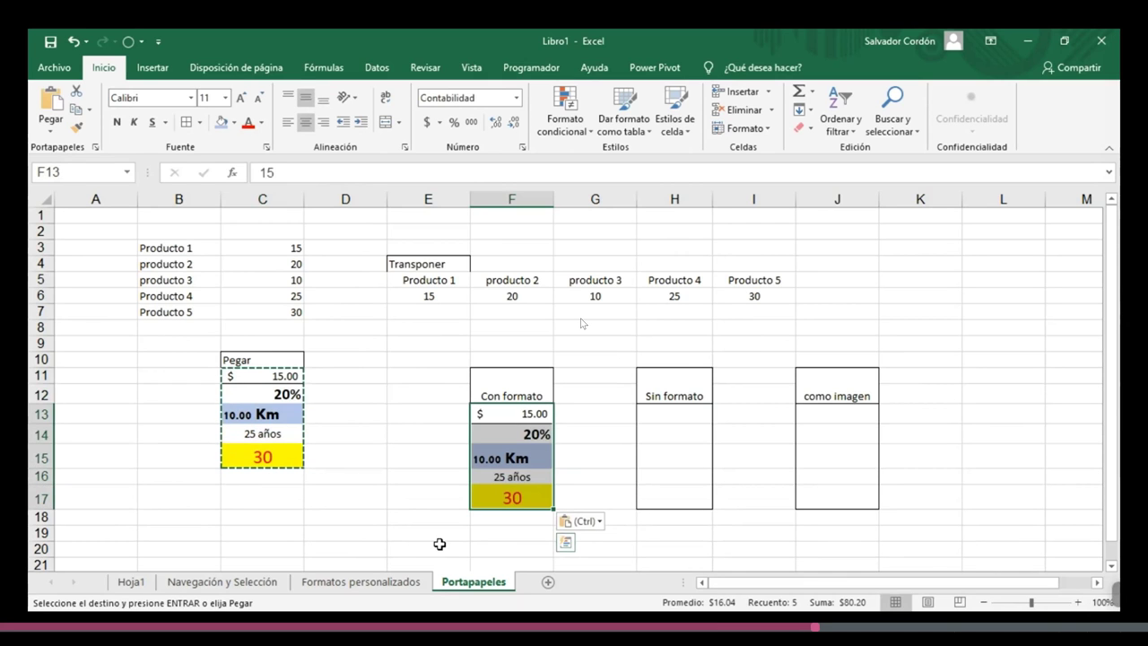
pyautogui.click(382, 520)
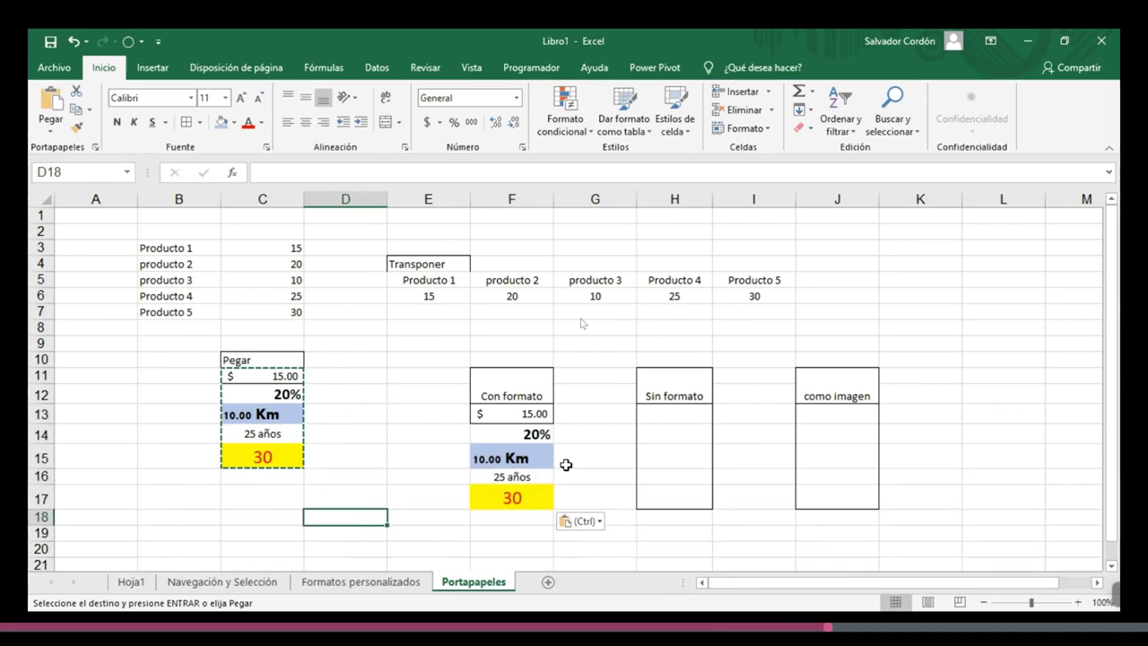
pyautogui.click(675, 414)
pyautogui.moveTo(262, 376); pyautogui.dragTo(265, 475)
pyautogui.click(268, 447)
pyautogui.moveTo(712, 402)
pyautogui.mouseDown()
pyautogui.moveTo(685, 491)
pyautogui.moveTo(662, 512)
pyautogui.mouseUp()
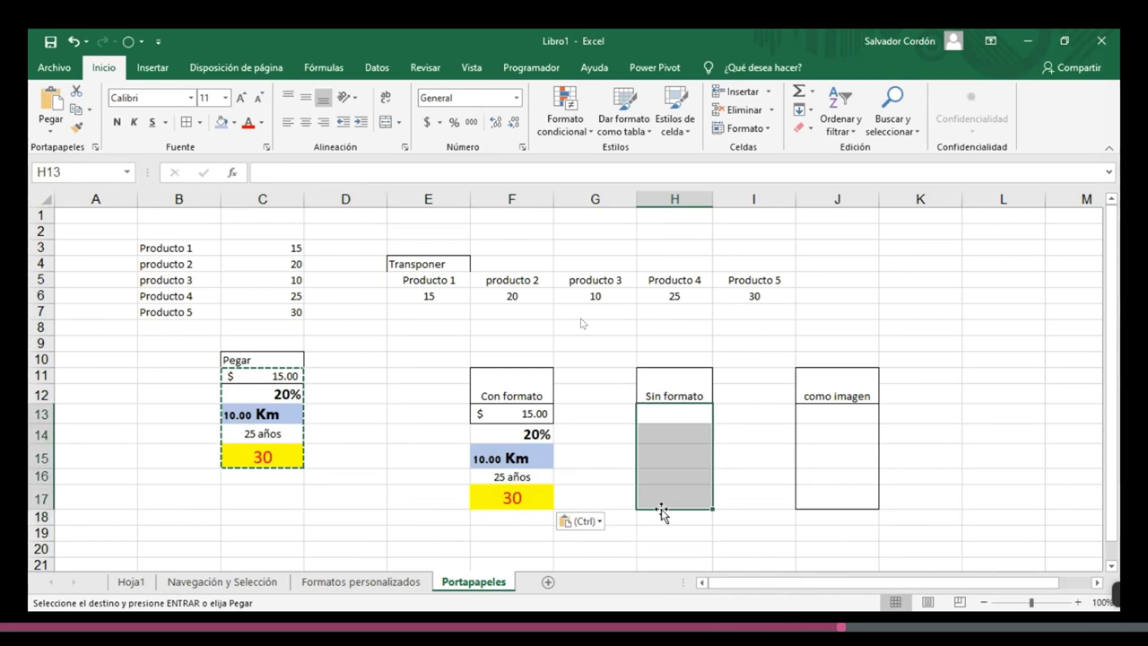
pyautogui.moveTo(263, 376); pyautogui.dragTo(270, 456)
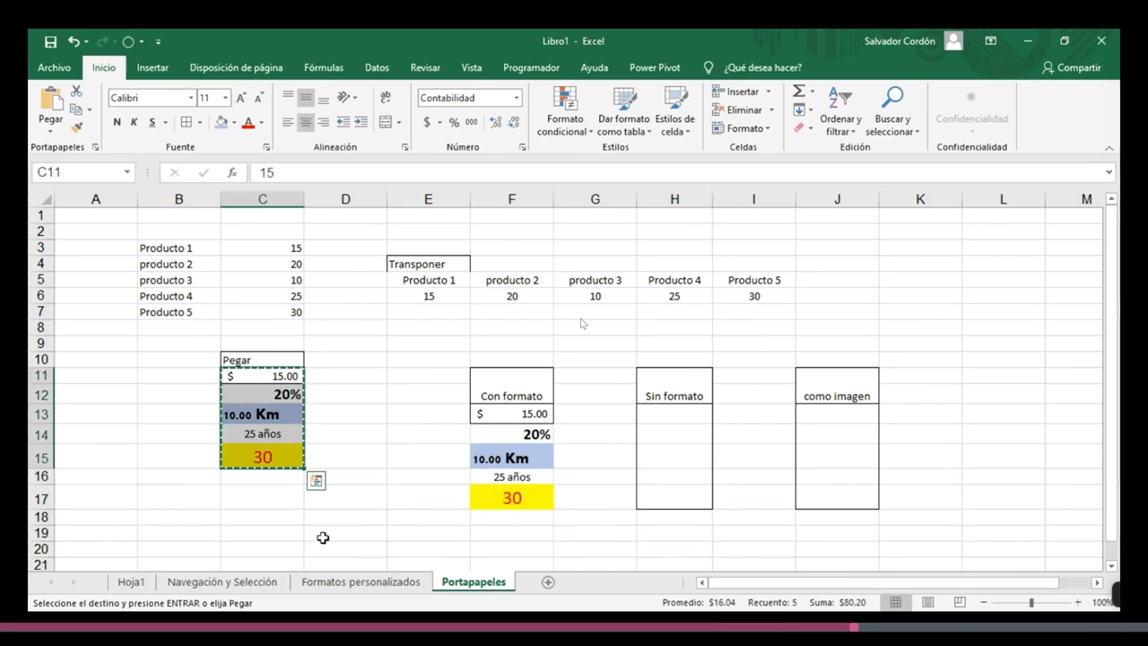
# Paste C11:C15 into H13:H17 as values only (15, 0.2, 10, 25, 30), then reselect C11:C15
pyautogui.click(683, 415)
pyautogui.rightClick(683, 416)
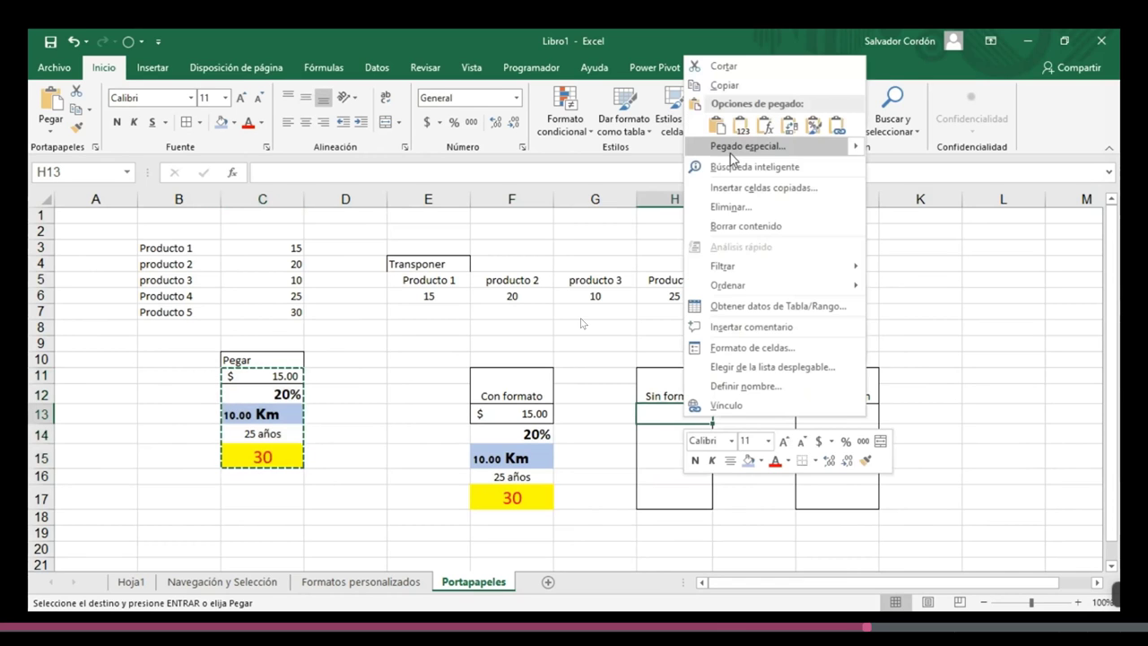
pyautogui.click(742, 127)
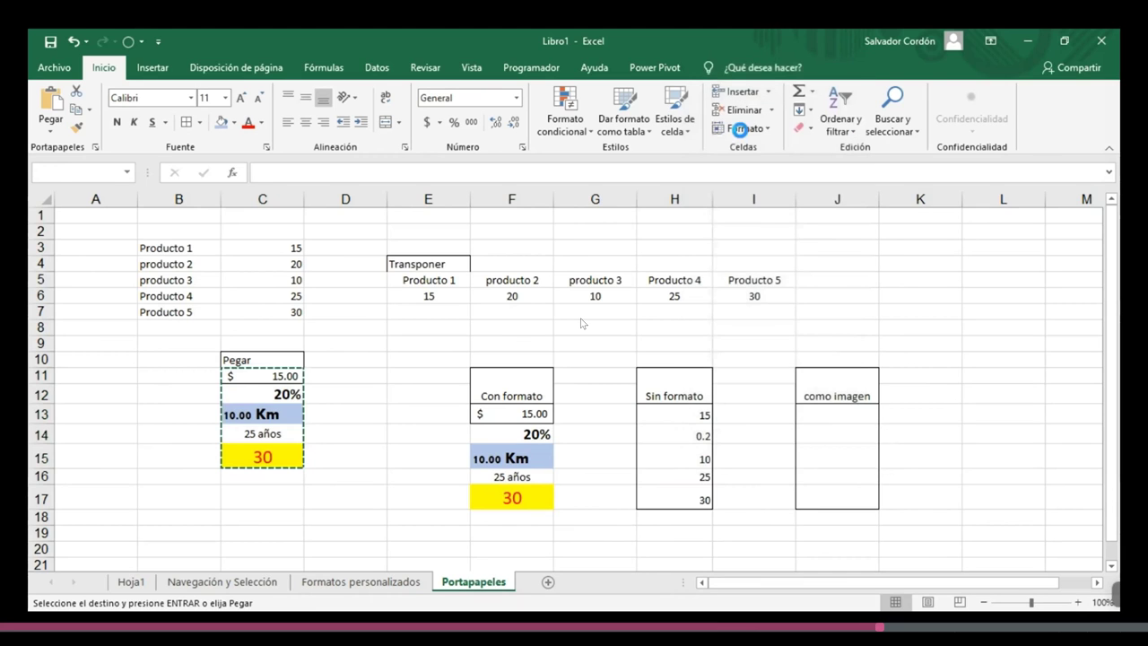
pyautogui.moveTo(695, 416); pyautogui.dragTo(696, 499)
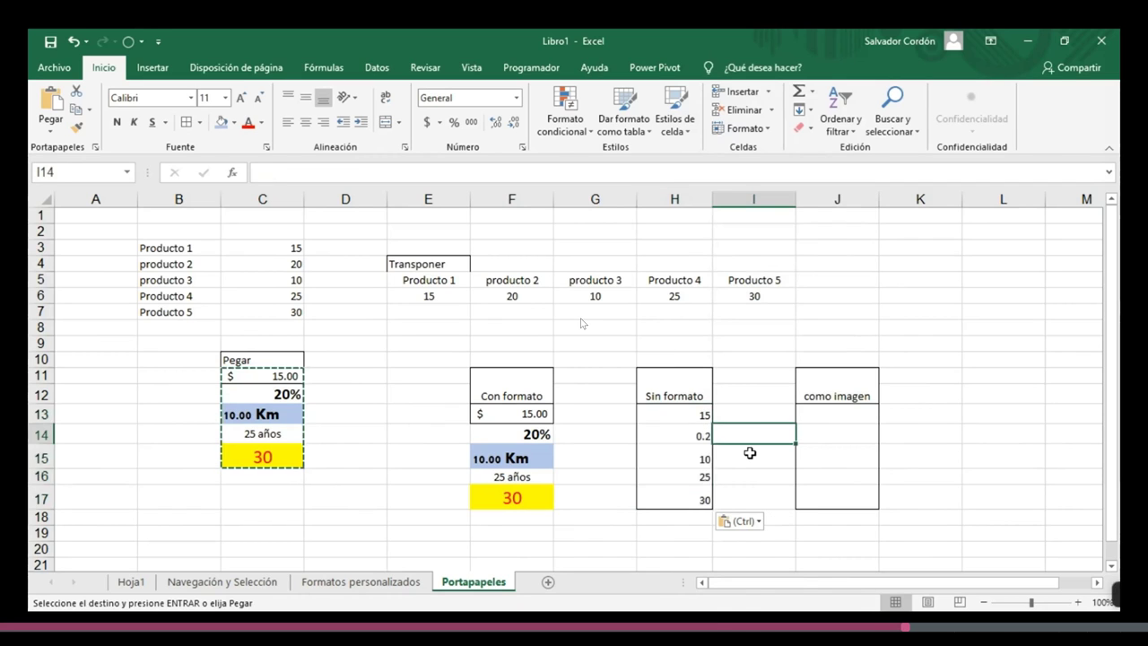
pyautogui.moveTo(691, 415); pyautogui.dragTo(696, 492)
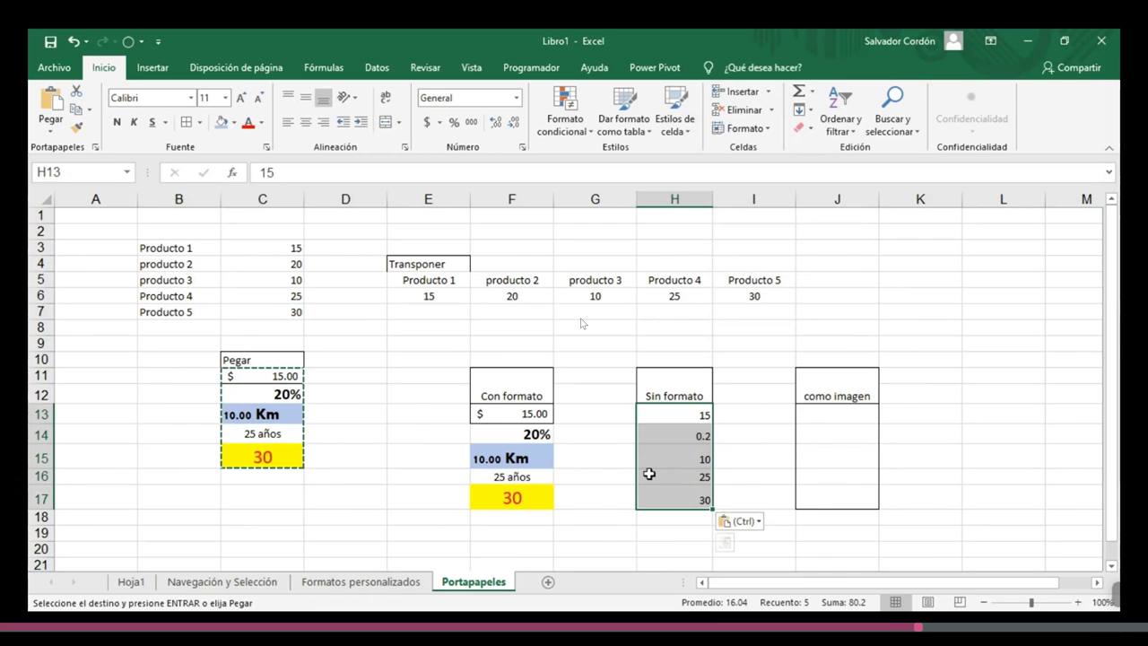
pyautogui.click(718, 465)
pyautogui.moveTo(269, 376); pyautogui.dragTo(274, 458)
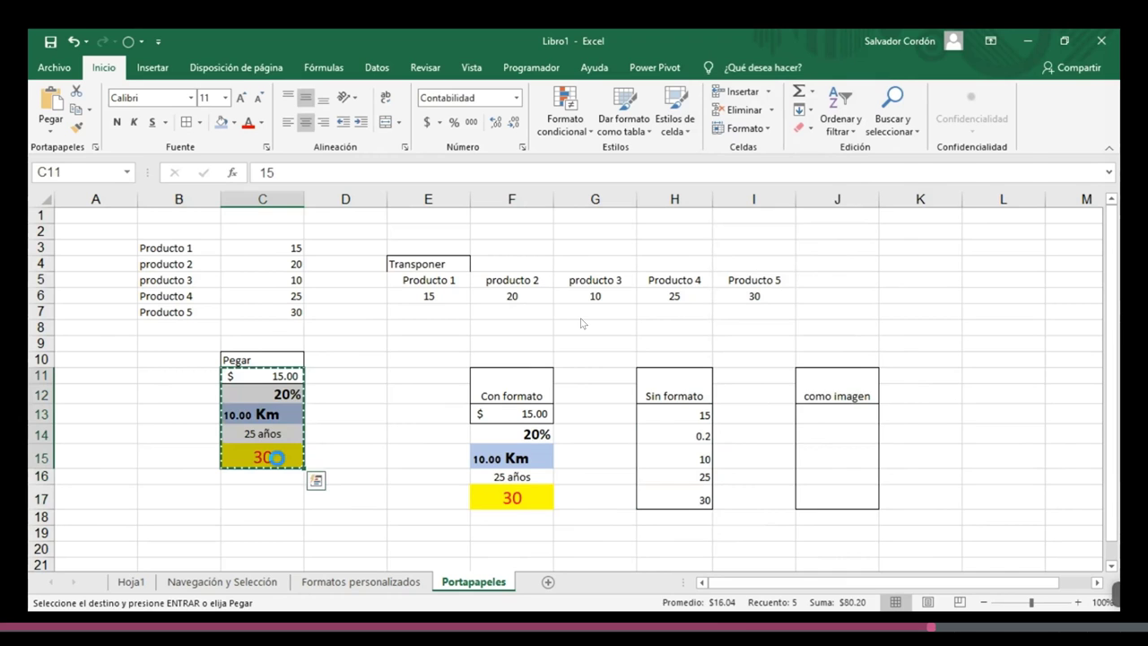
pyautogui.rightClick(854, 417)
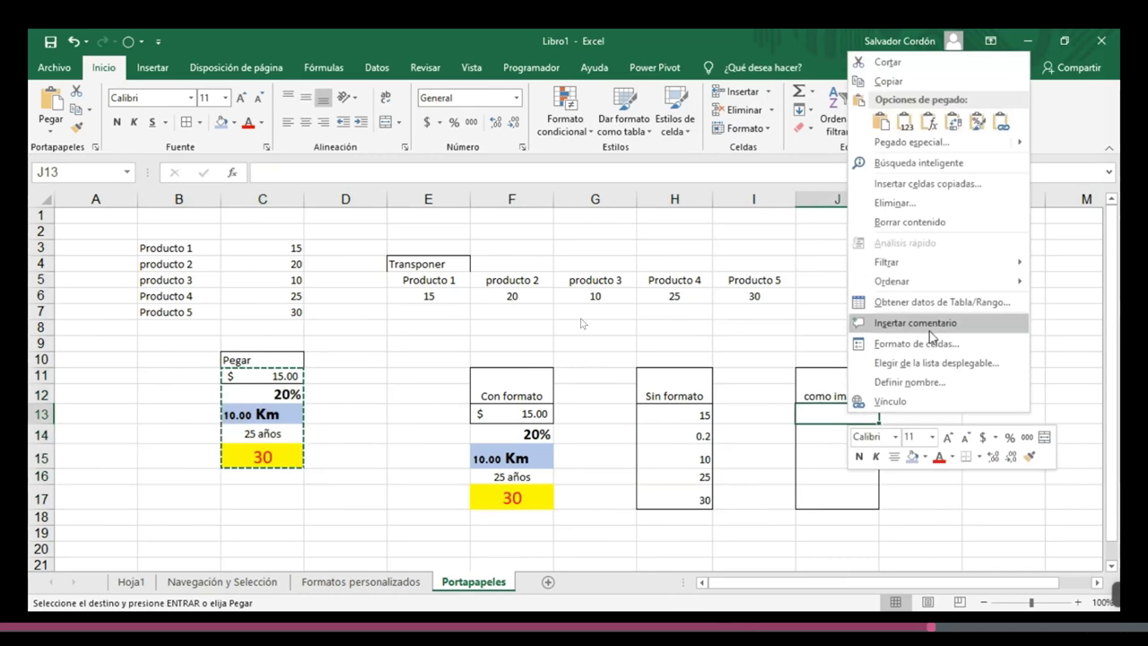
pyautogui.moveTo(1023, 146)
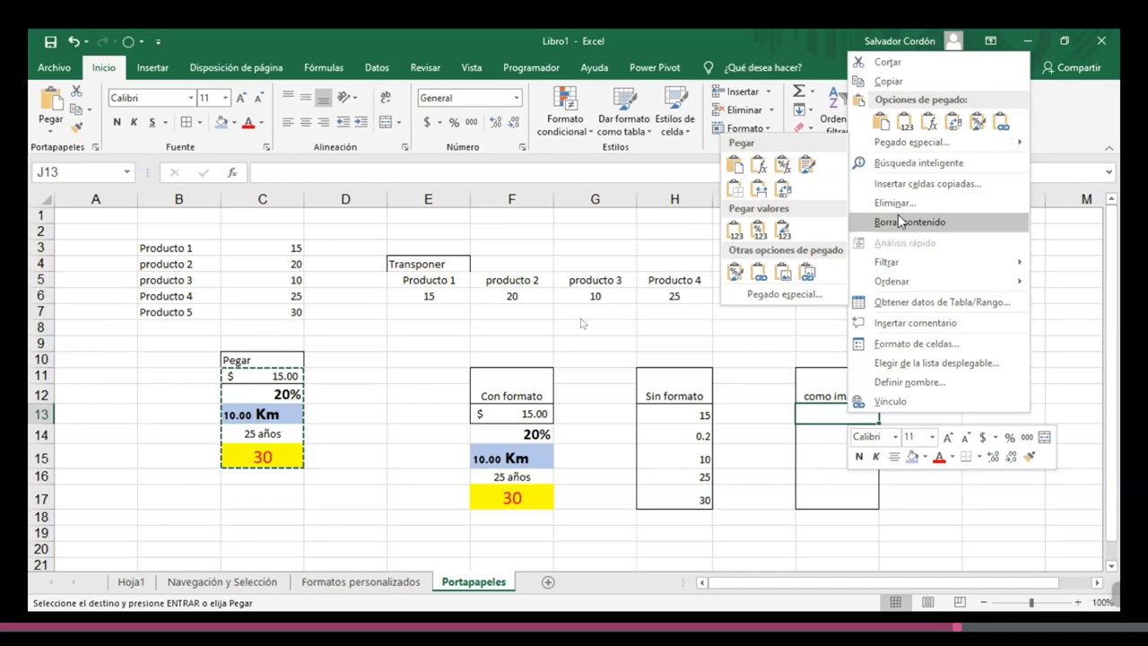
pyautogui.click(783, 272)
pyautogui.moveTo(824, 416); pyautogui.dragTo(967, 258)
pyautogui.moveTo(937, 329); pyautogui.dragTo(808, 432)
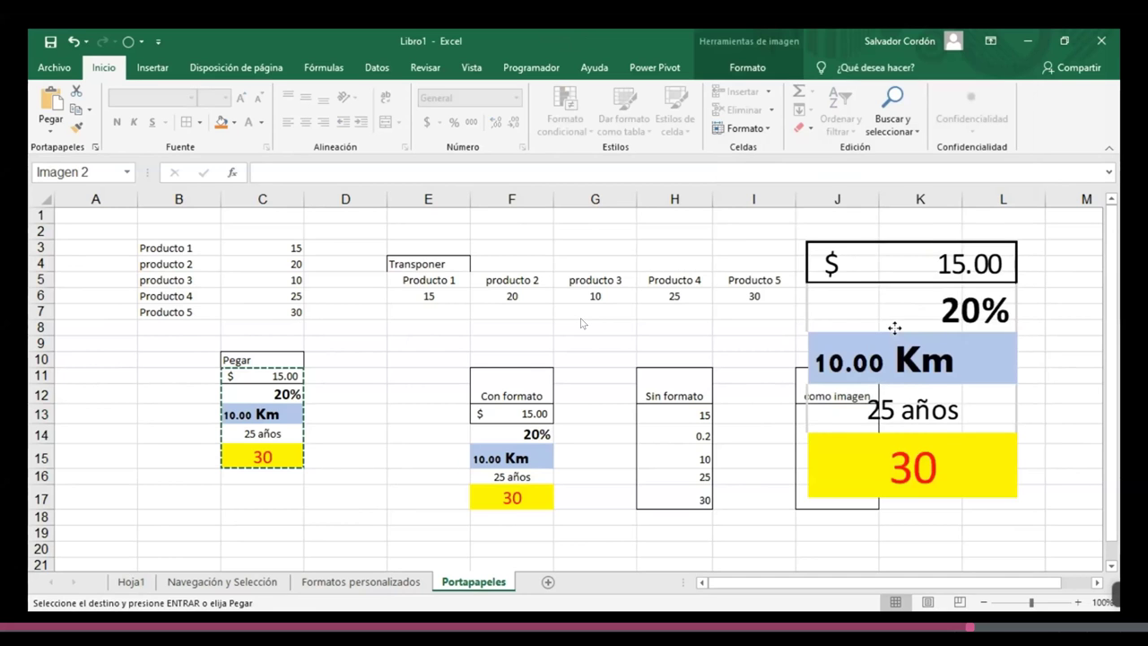
pyautogui.moveTo(894, 328); pyautogui.dragTo(913, 323)
pyautogui.moveTo(923, 230); pyautogui.dragTo(895, 249)
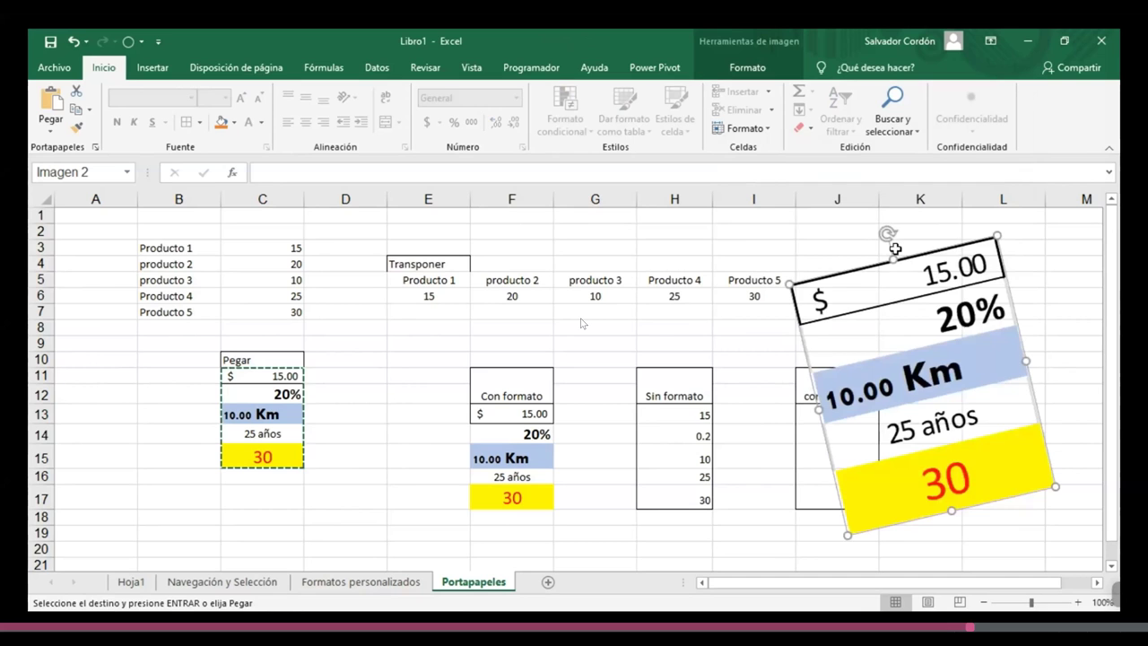
pyautogui.moveTo(958, 371); pyautogui.dragTo(819, 400)
pyautogui.moveTo(794, 294); pyautogui.dragTo(895, 267)
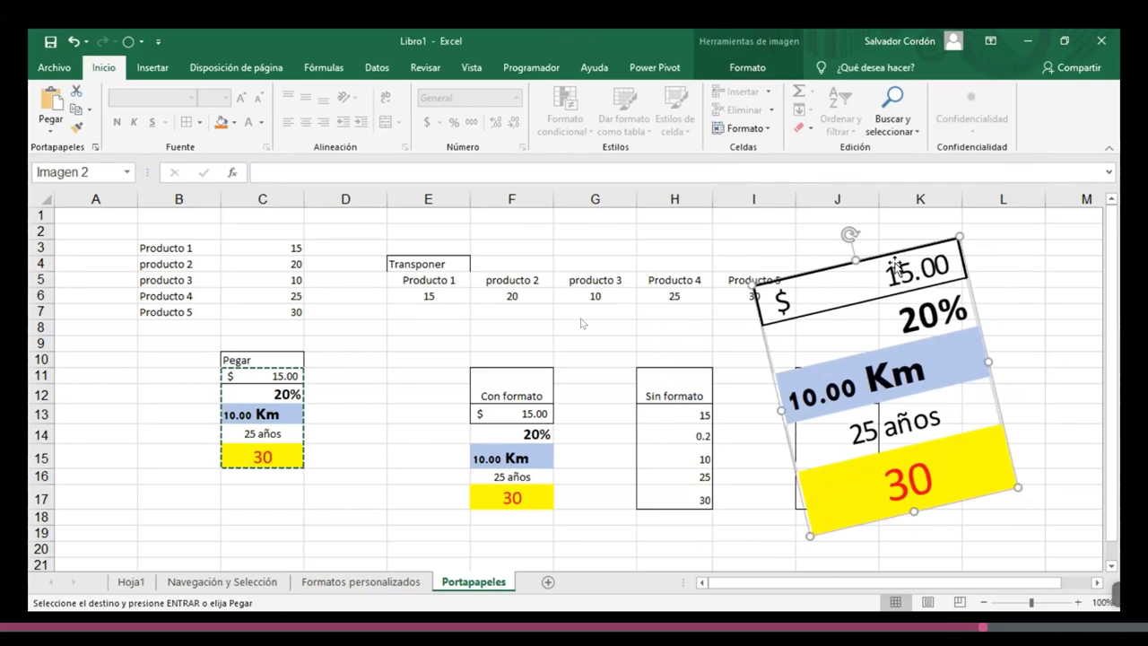
pyautogui.hotkey('ctrl', 'z')
pyautogui.hotkey('ctrl', 'z')
pyautogui.hotkey('ctrl', 'z')
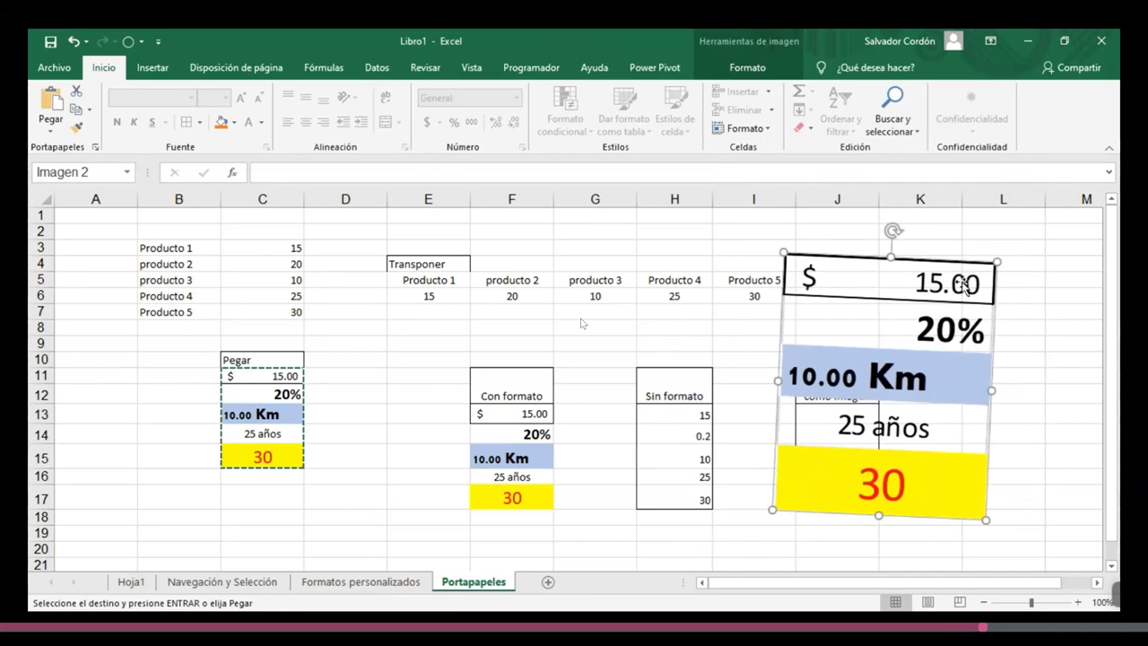
pyautogui.moveTo(897, 248); pyautogui.dragTo(956, 234)
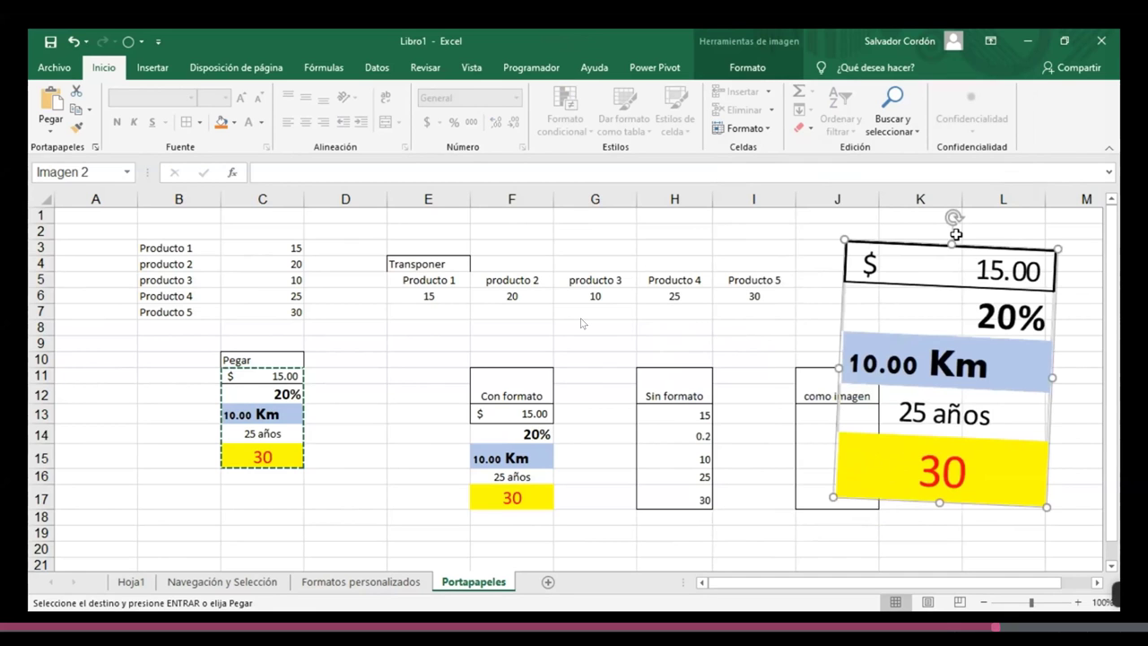
pyautogui.hotkey('ctrl', 'z')
pyautogui.moveTo(1049, 240); pyautogui.dragTo(1059, 238)
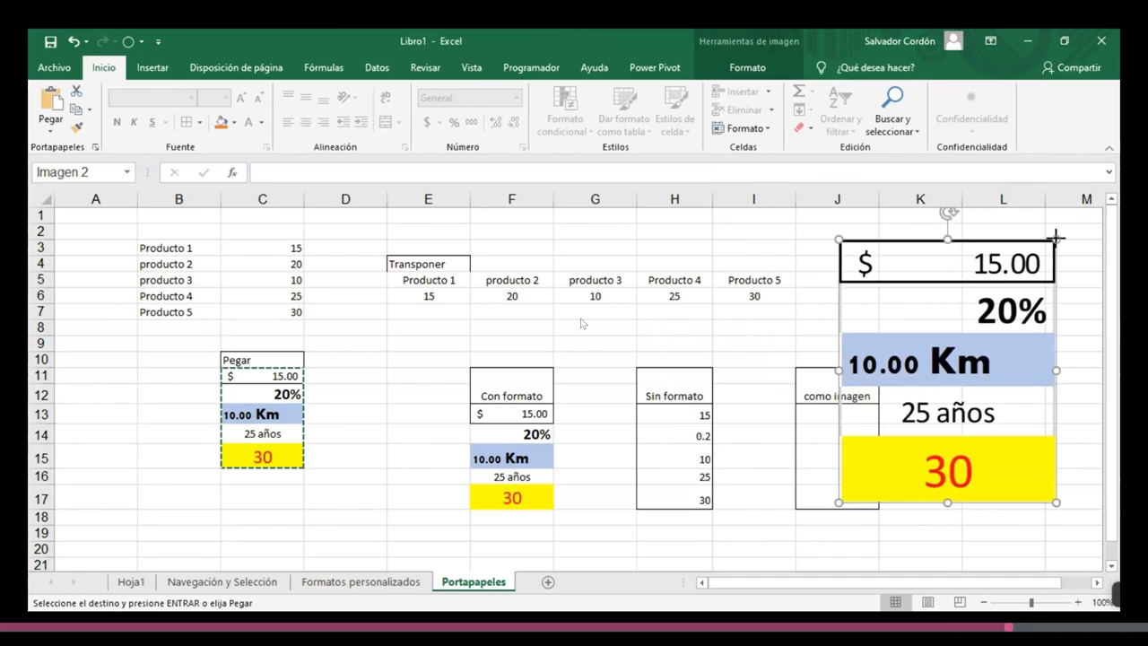
pyautogui.moveTo(1056, 236); pyautogui.dragTo(632, 249)
pyautogui.moveTo(951, 321); pyautogui.dragTo(982, 322)
pyautogui.moveTo(1050, 262); pyautogui.dragTo(941, 397)
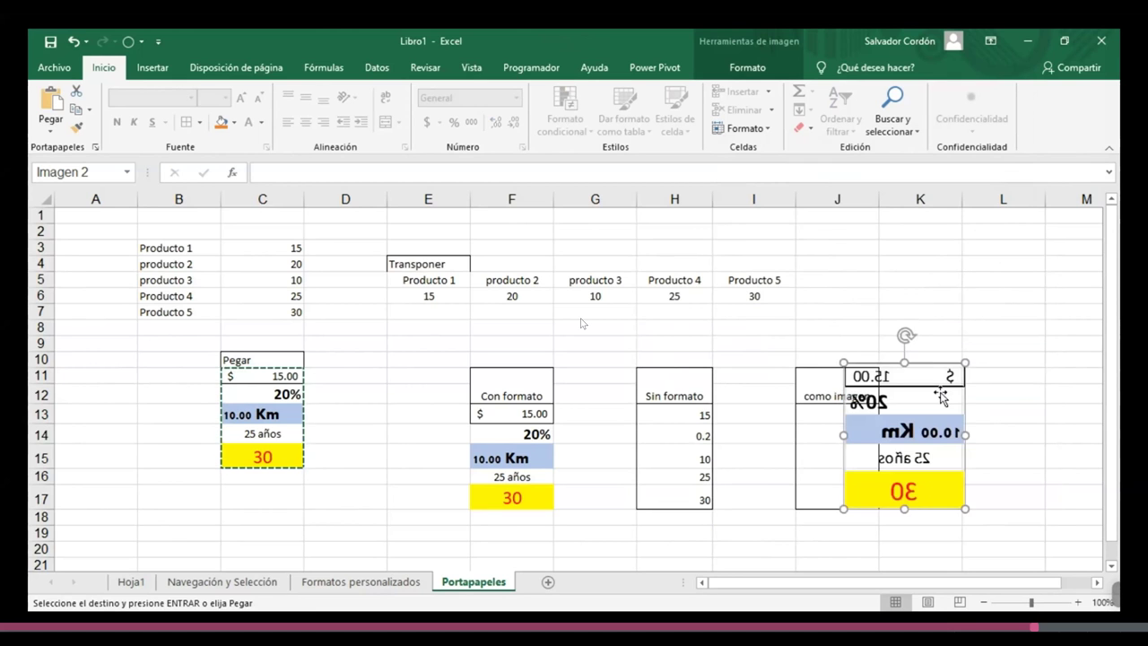
pyautogui.press('Delete')
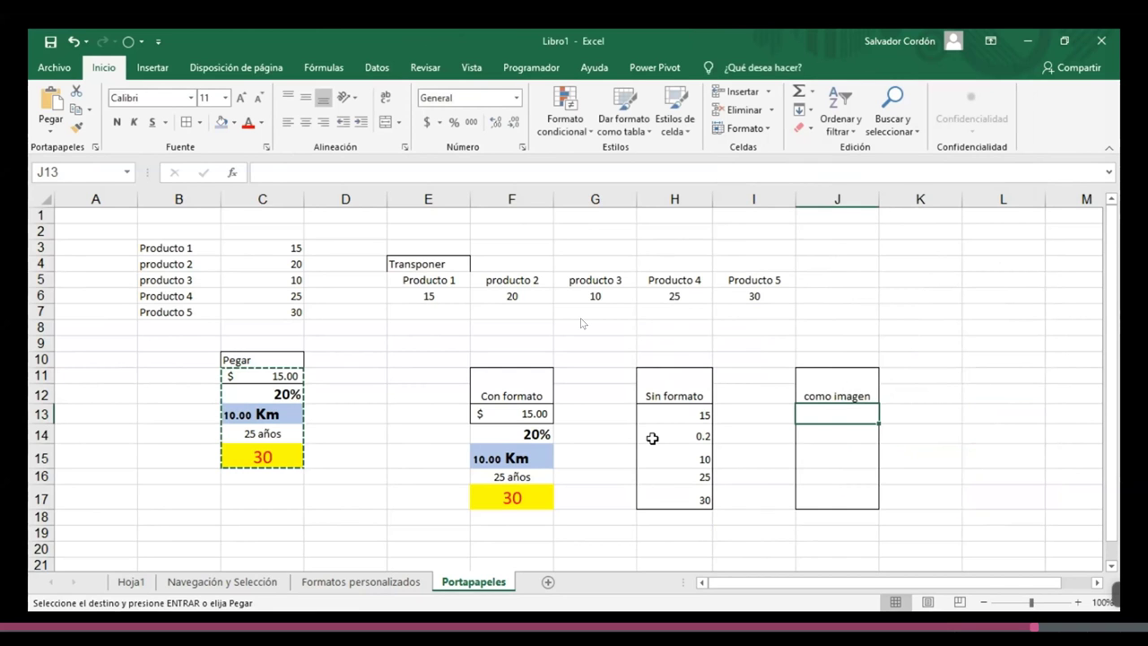
# Paste the Pegar block at J13 as a linked picture and enlarge it to 7.74 × 6.4 cm
pyautogui.moveTo(284, 375); pyautogui.dragTo(273, 459)
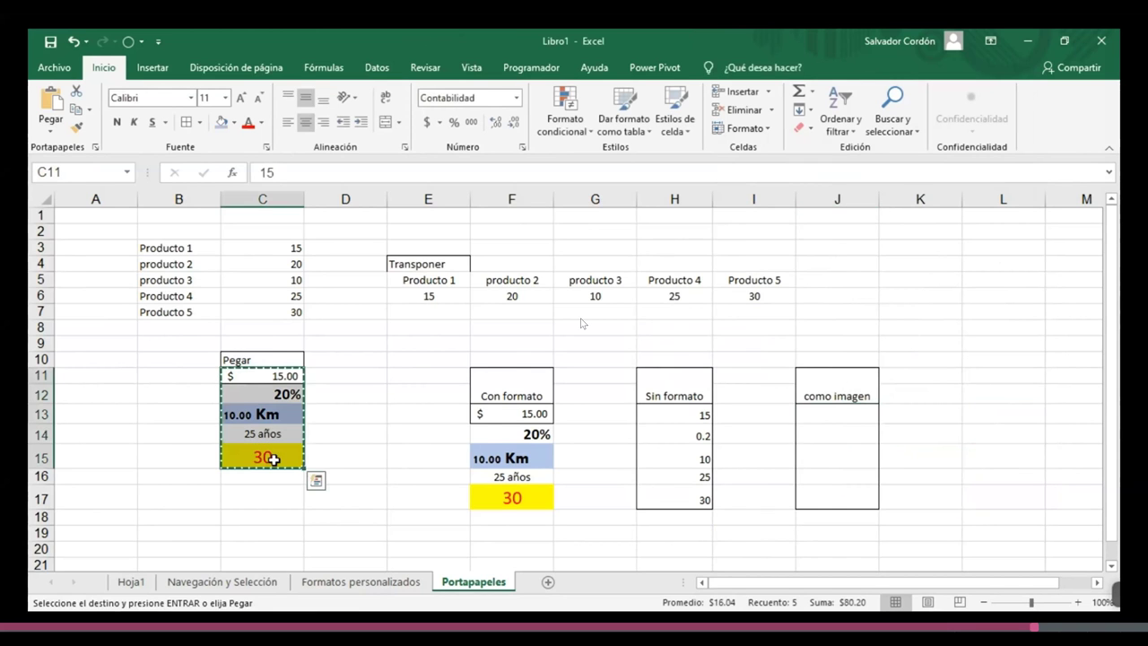
pyautogui.hotkey('ctrl', 'q')
pyautogui.moveTo(884, 583); pyautogui.dragTo(917, 588)
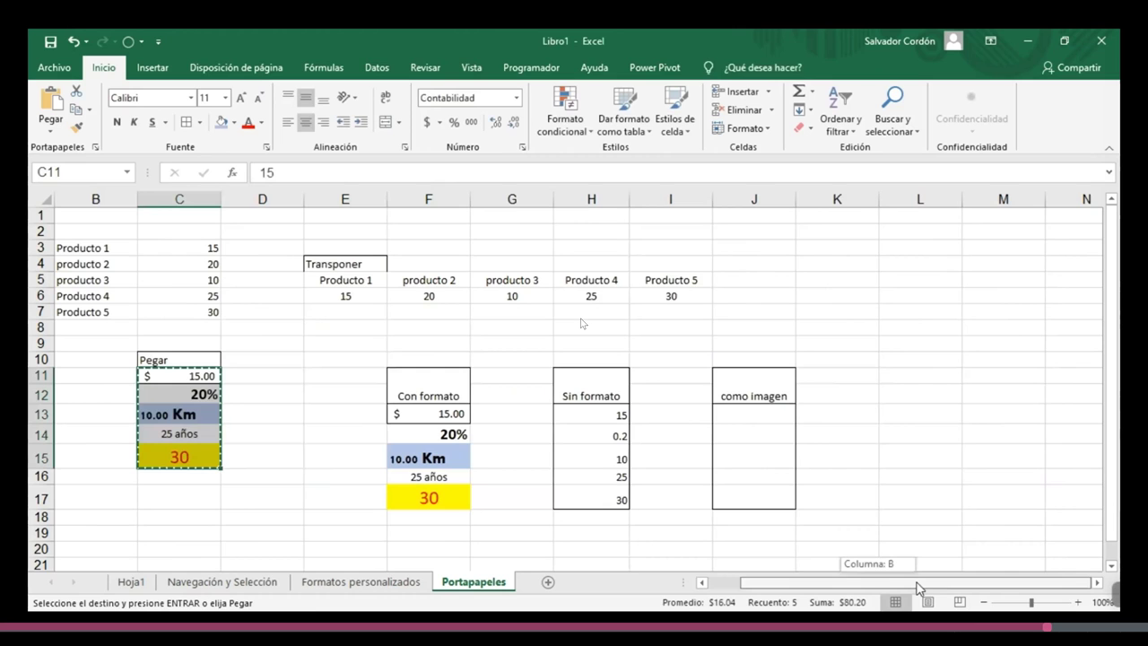
pyautogui.rightClick(756, 418)
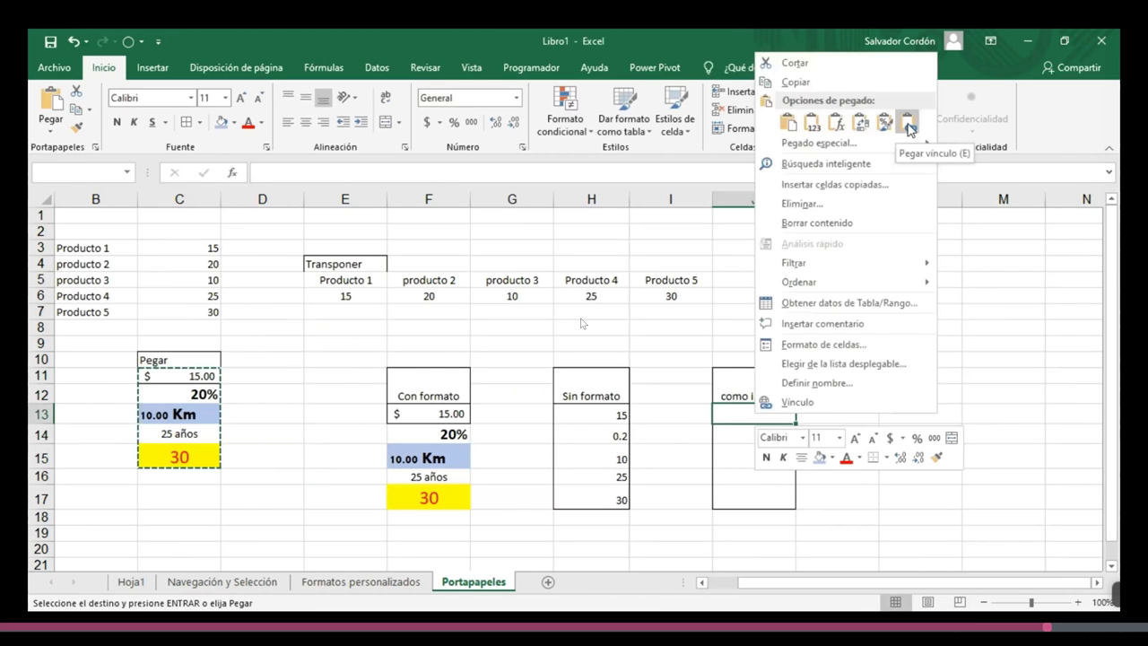
pyautogui.moveTo(924, 144)
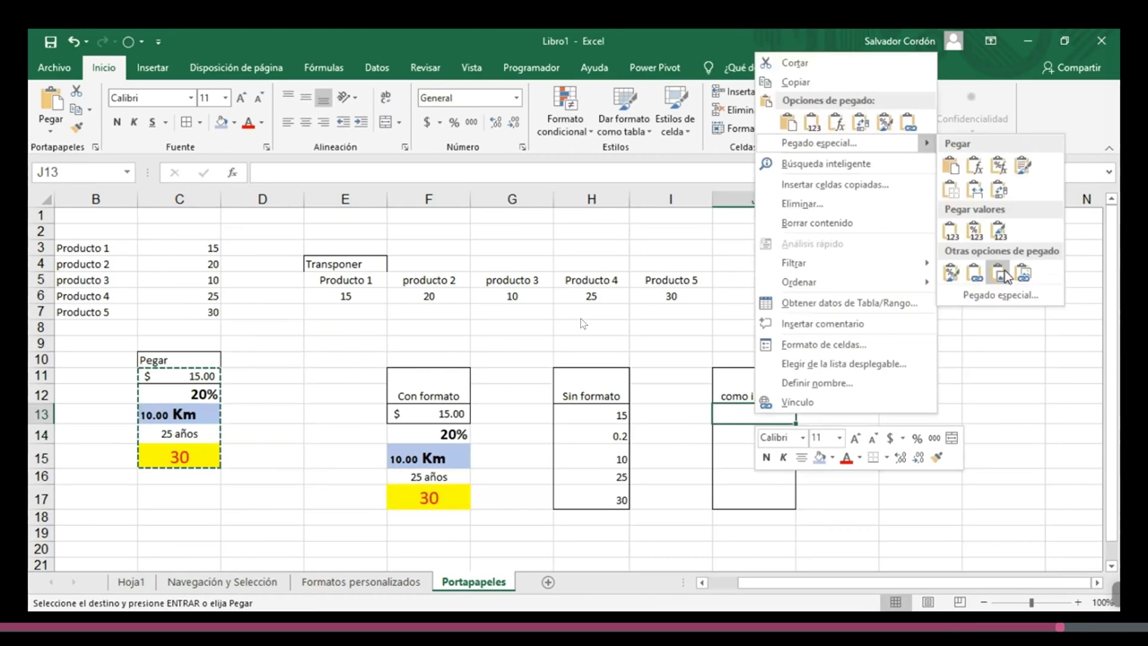
pyautogui.click(1024, 273)
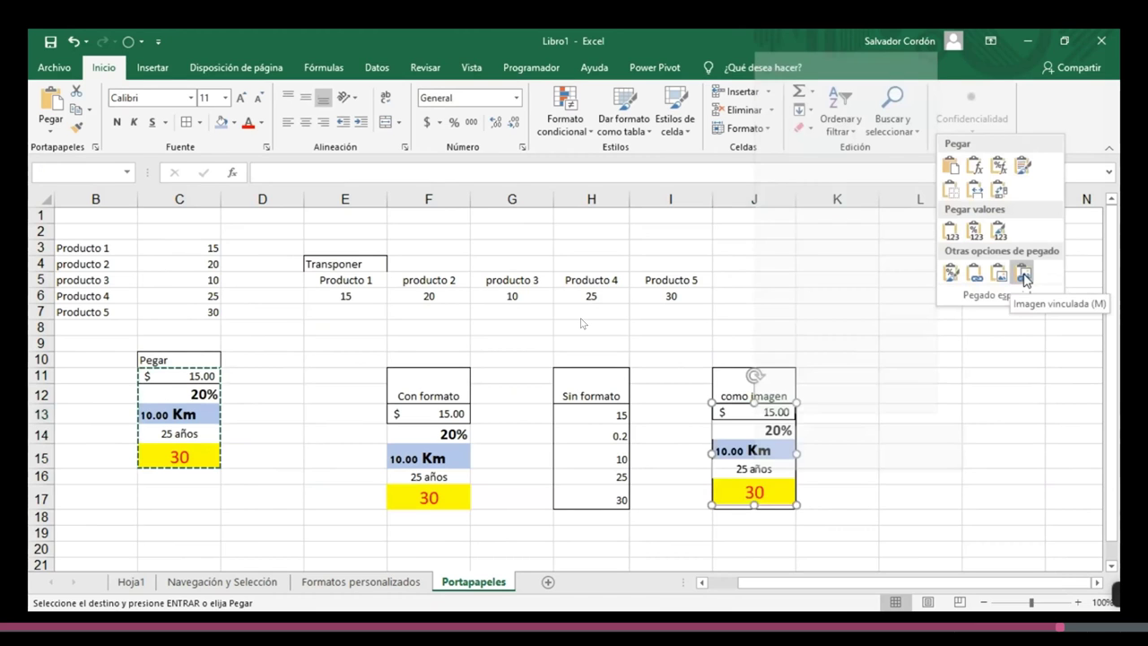
pyautogui.click(1025, 274)
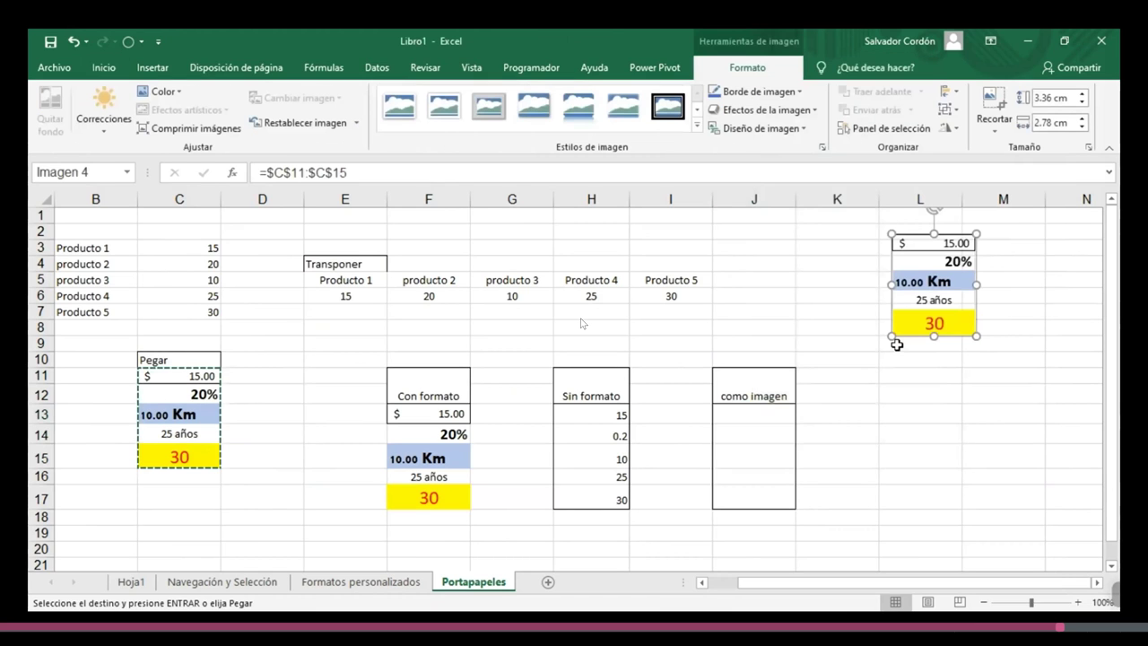
pyautogui.moveTo(897, 344); pyautogui.dragTo(935, 406)
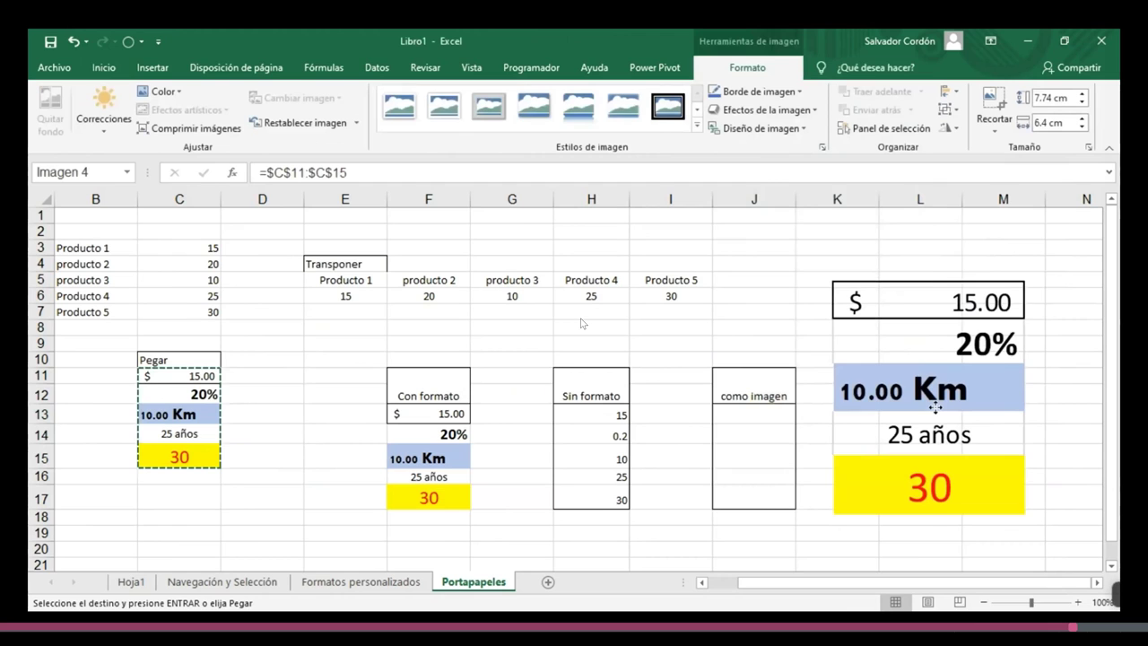
pyautogui.click(201, 375)
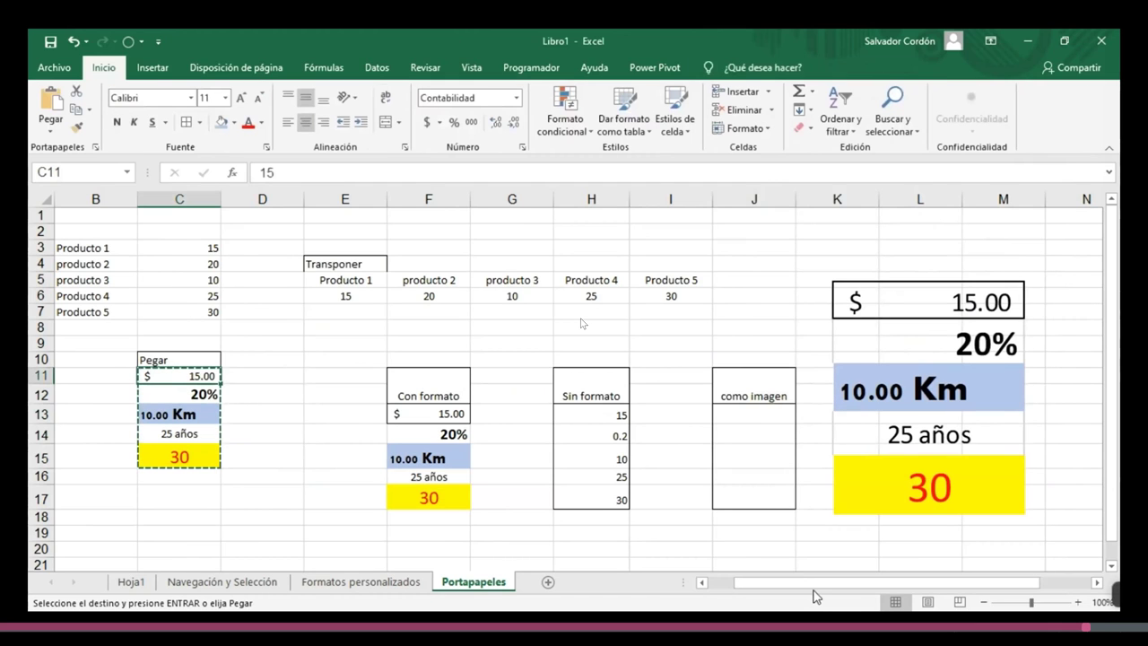
# Enter 50 in C11, then move and shrink the linked picture, which now shows 50.00
pyautogui.write('50')
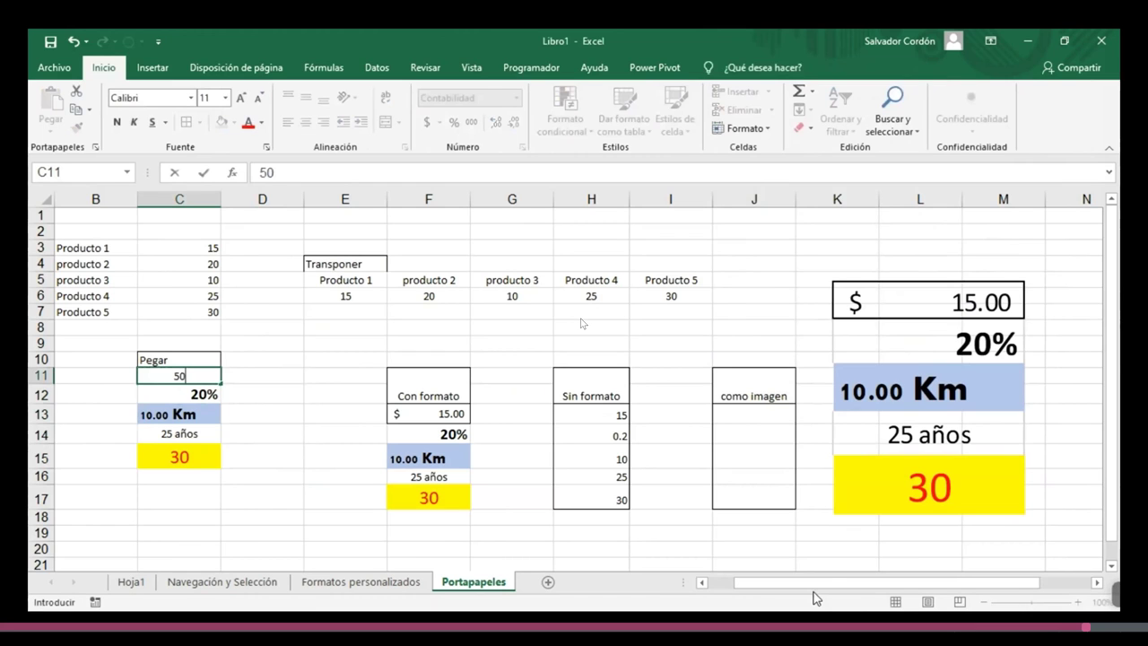
pyautogui.press('Return')
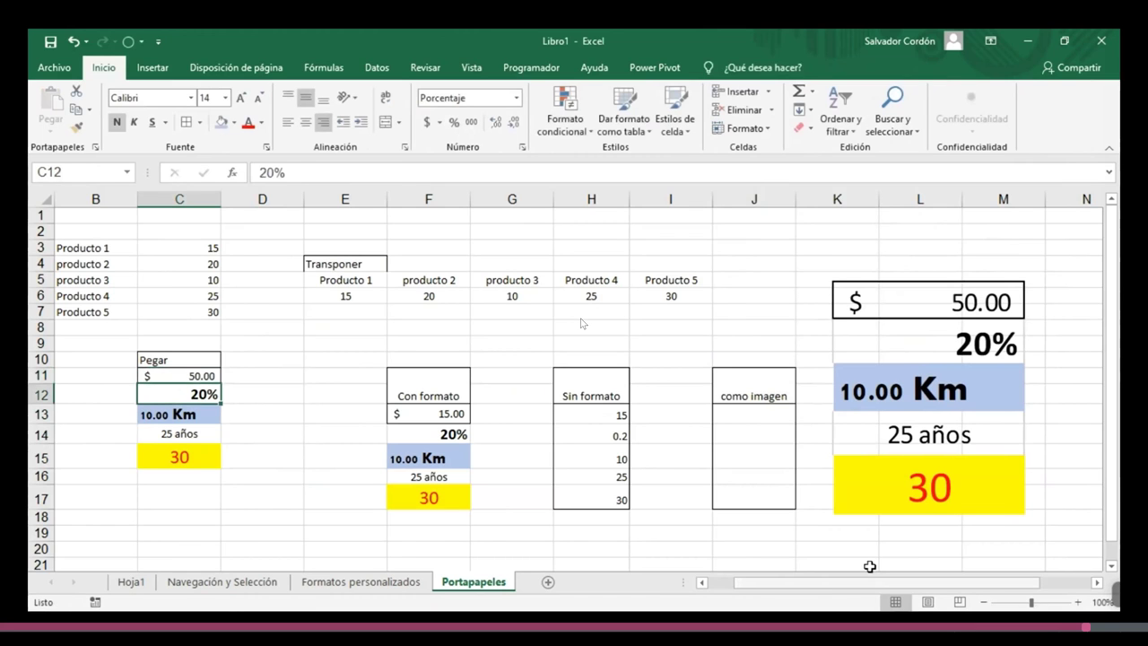
pyautogui.moveTo(917, 352); pyautogui.dragTo(893, 348)
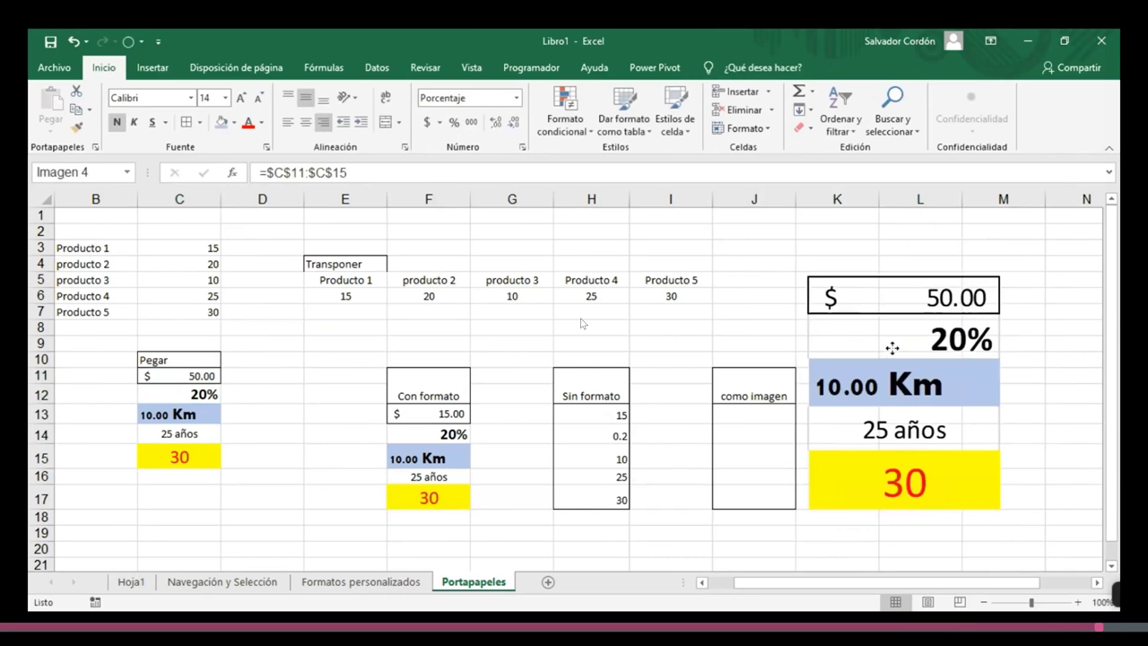
pyautogui.moveTo(847, 306); pyautogui.dragTo(863, 302)
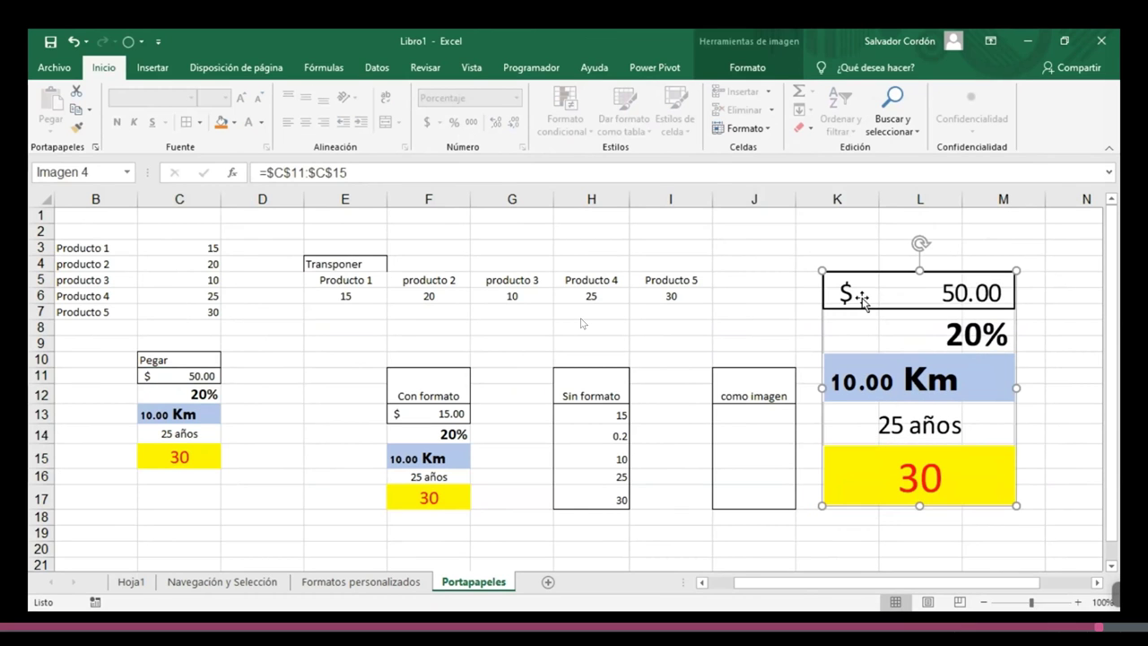
pyautogui.moveTo(174, 371); pyautogui.dragTo(194, 459)
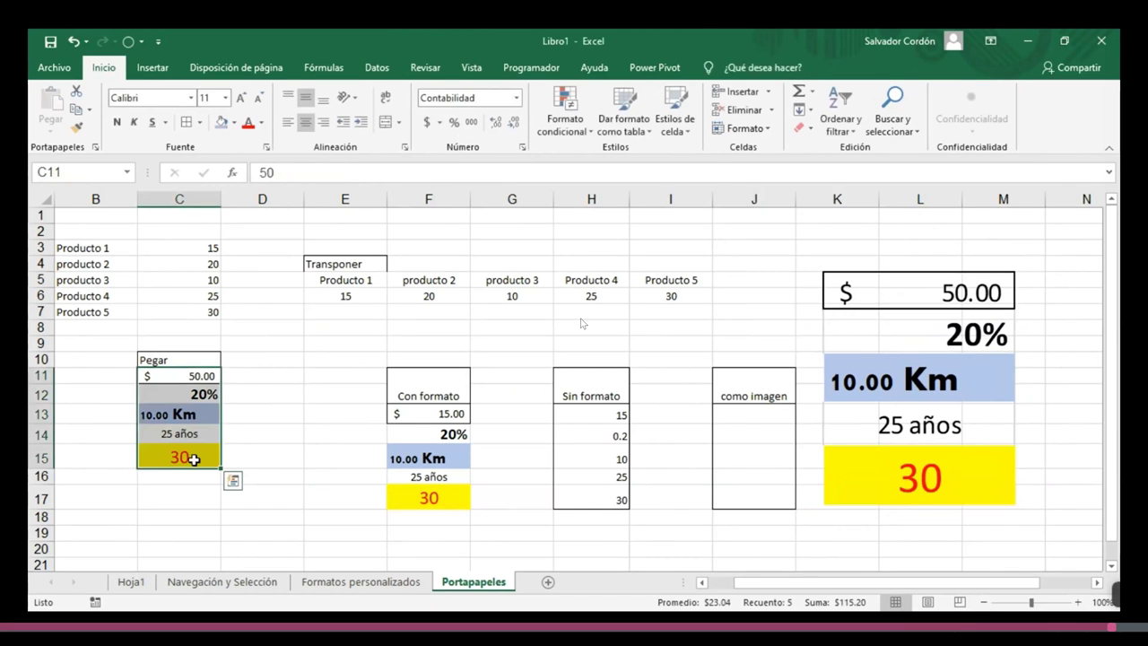
pyautogui.moveTo(968, 301); pyautogui.dragTo(978, 286)
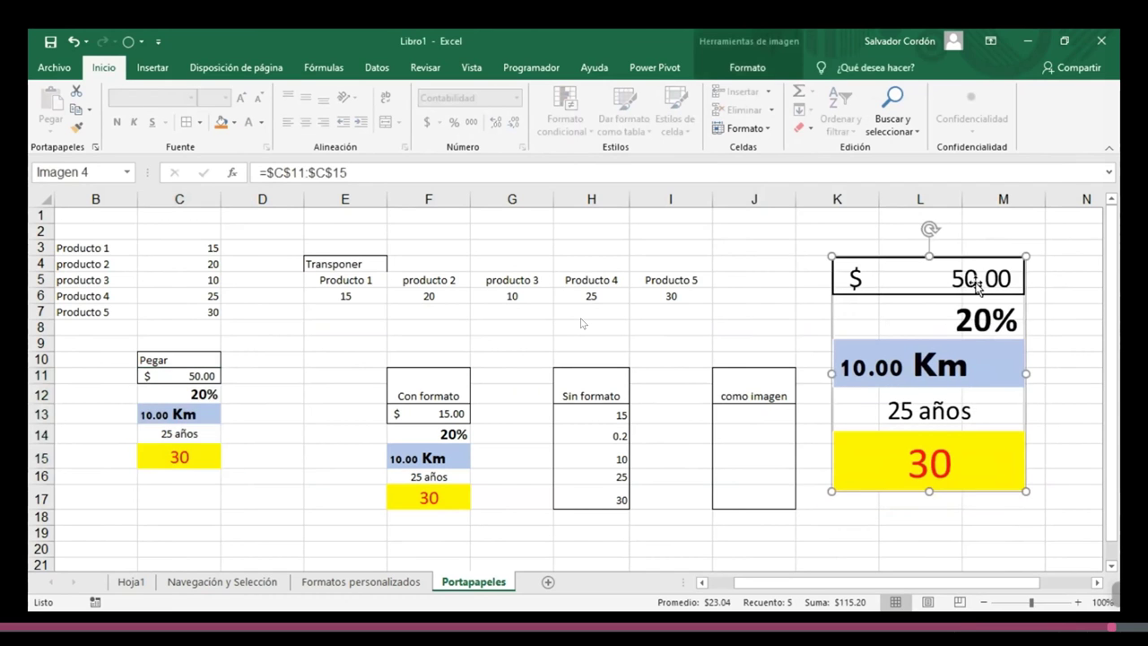
pyautogui.moveTo(1025, 257); pyautogui.dragTo(986, 304)
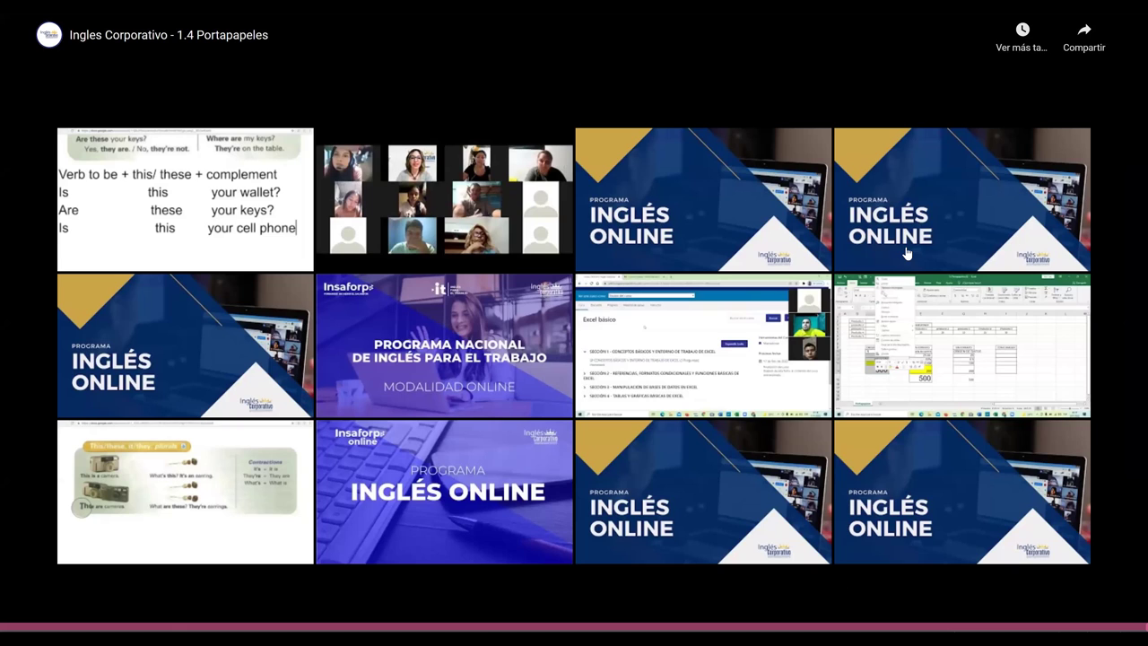
# Exit the video's full-screen view and scroll the course page up slightly
pyautogui.press('Escape')
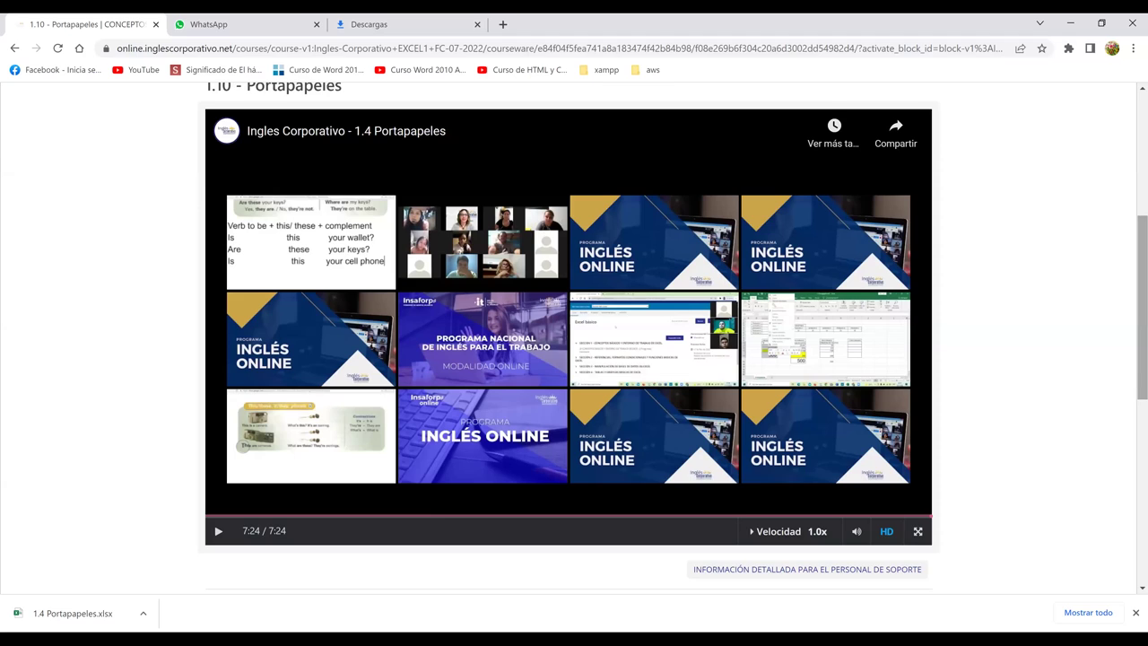
pyautogui.scroll(1, 574, 340)
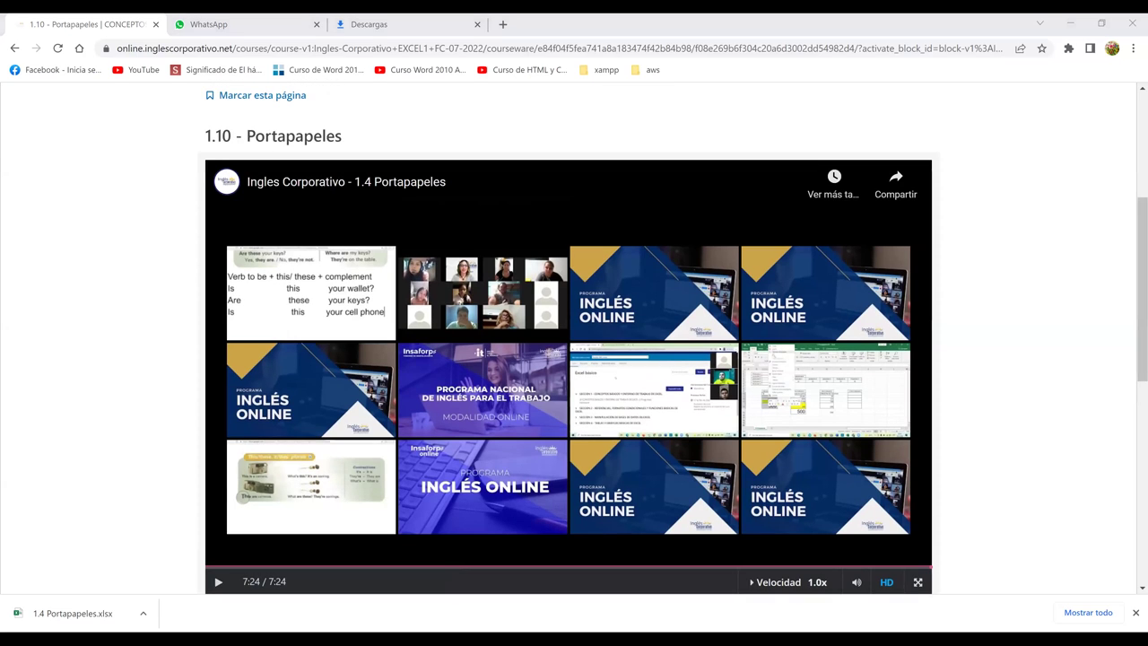
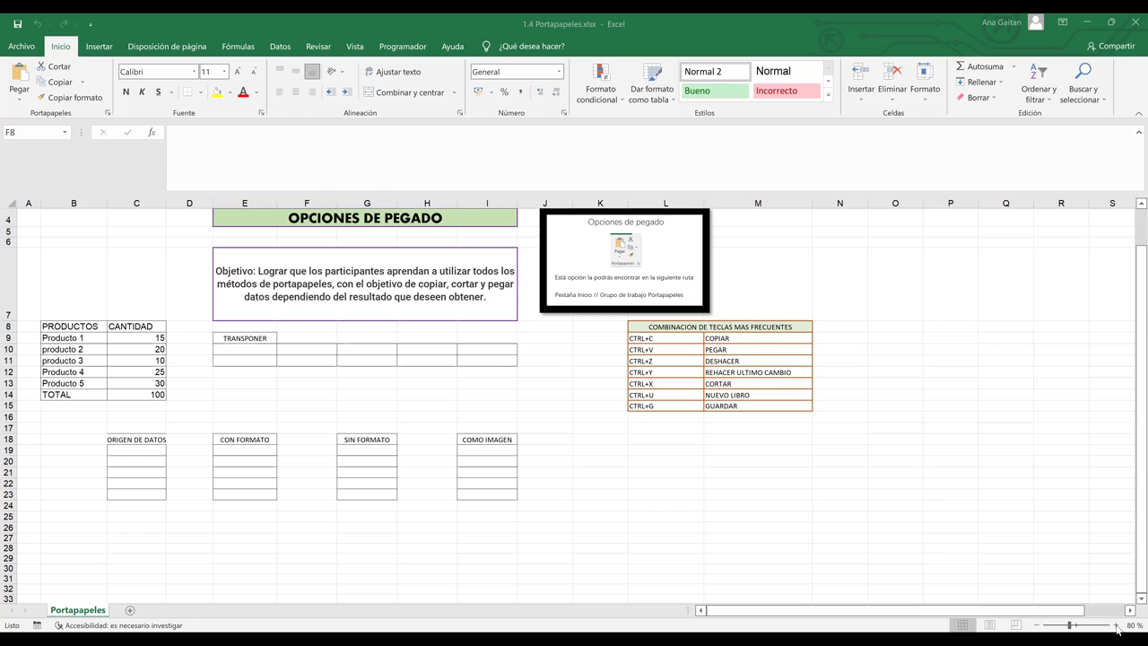
pyautogui.click(1117, 626)
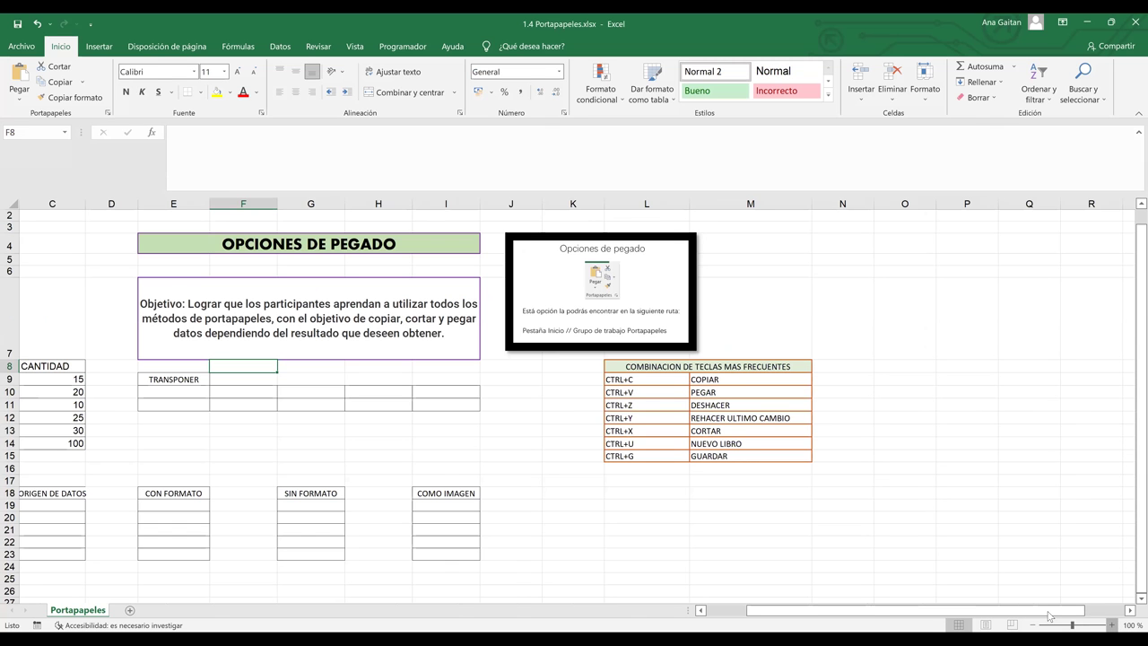
# Zoom in and review the CTRL+V shortcut and the Opciones de pegado note picture
pyautogui.moveTo(918, 624); pyautogui.dragTo(869, 628)
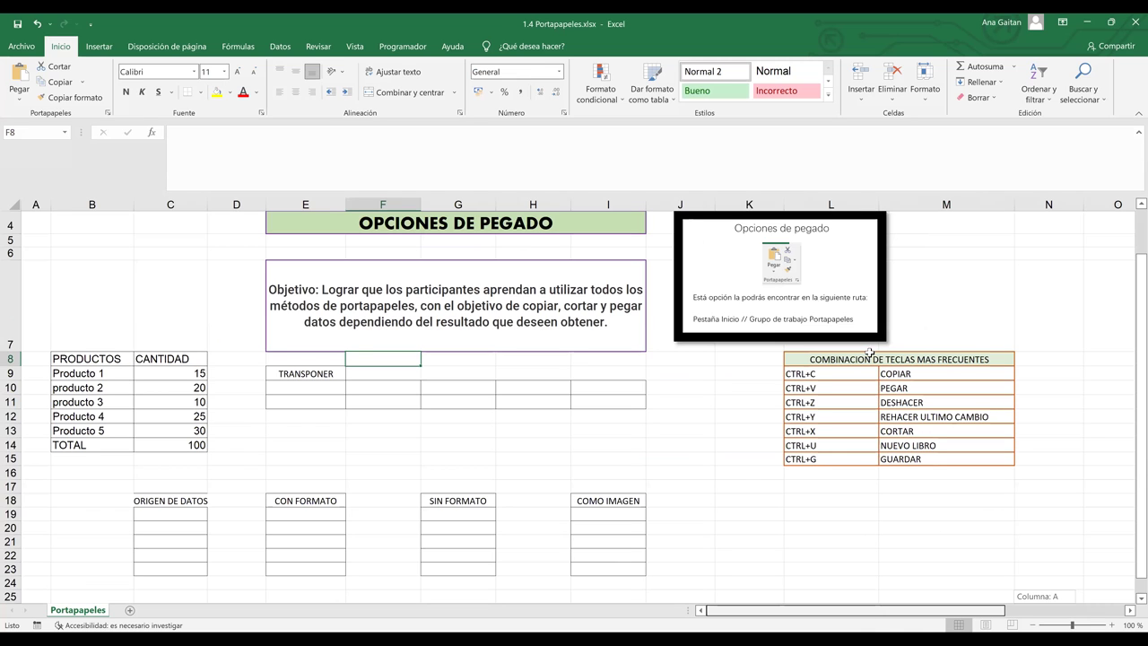
pyautogui.click(804, 388)
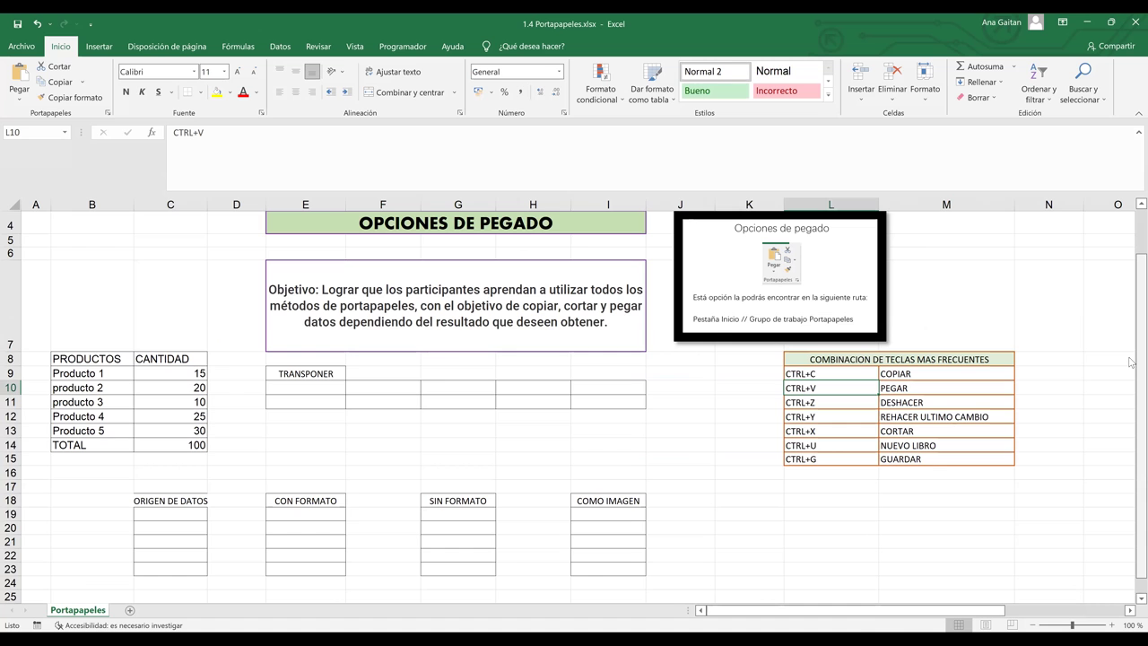
pyautogui.scroll(-1, 987, 350)
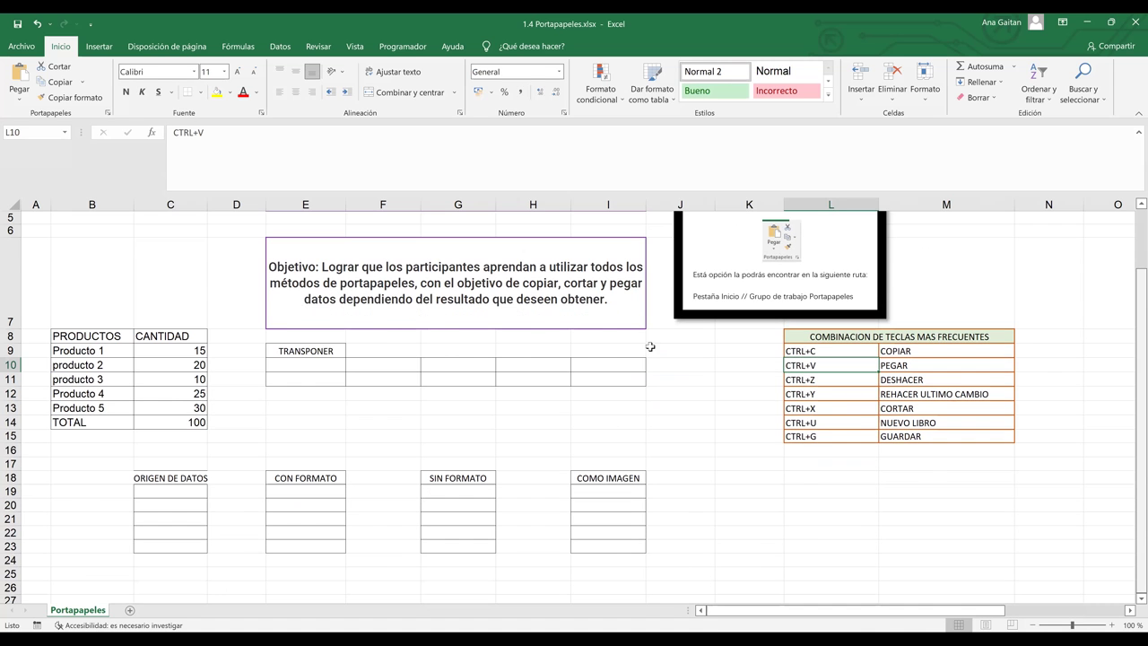
pyautogui.scroll(2, 709, 344)
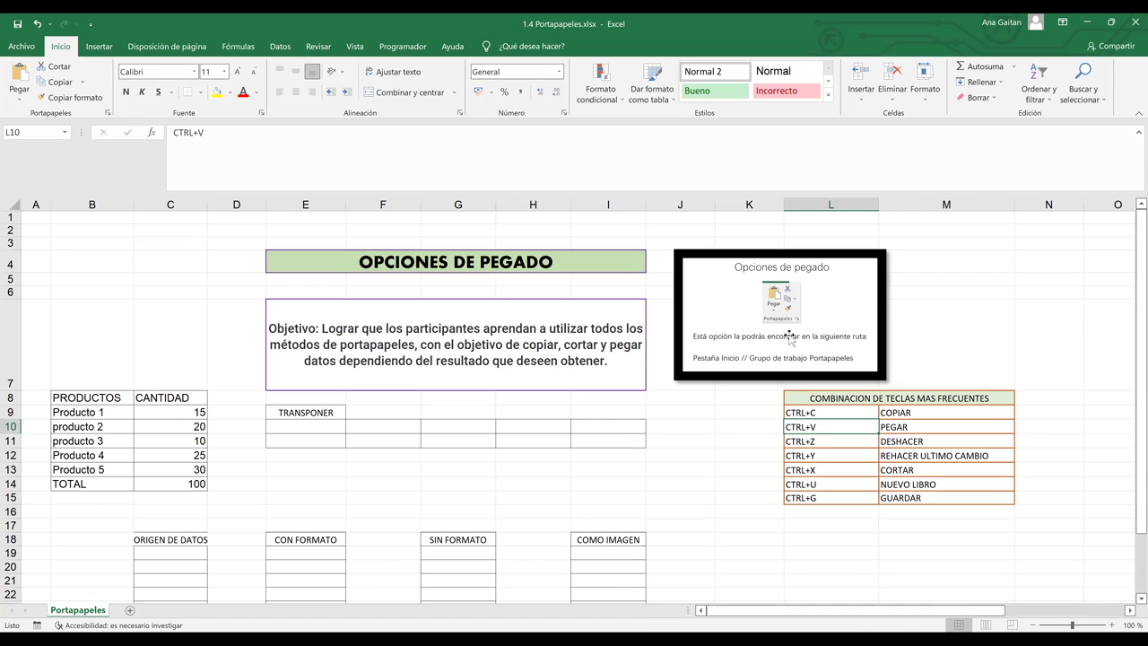
pyautogui.click(767, 292)
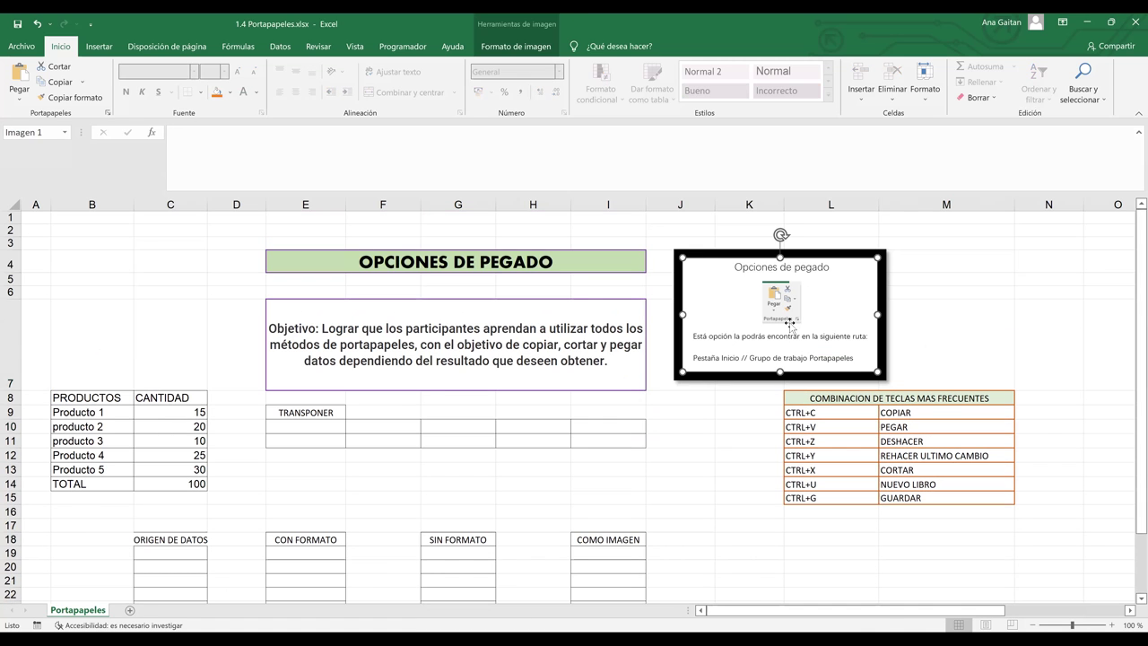
pyautogui.click(911, 334)
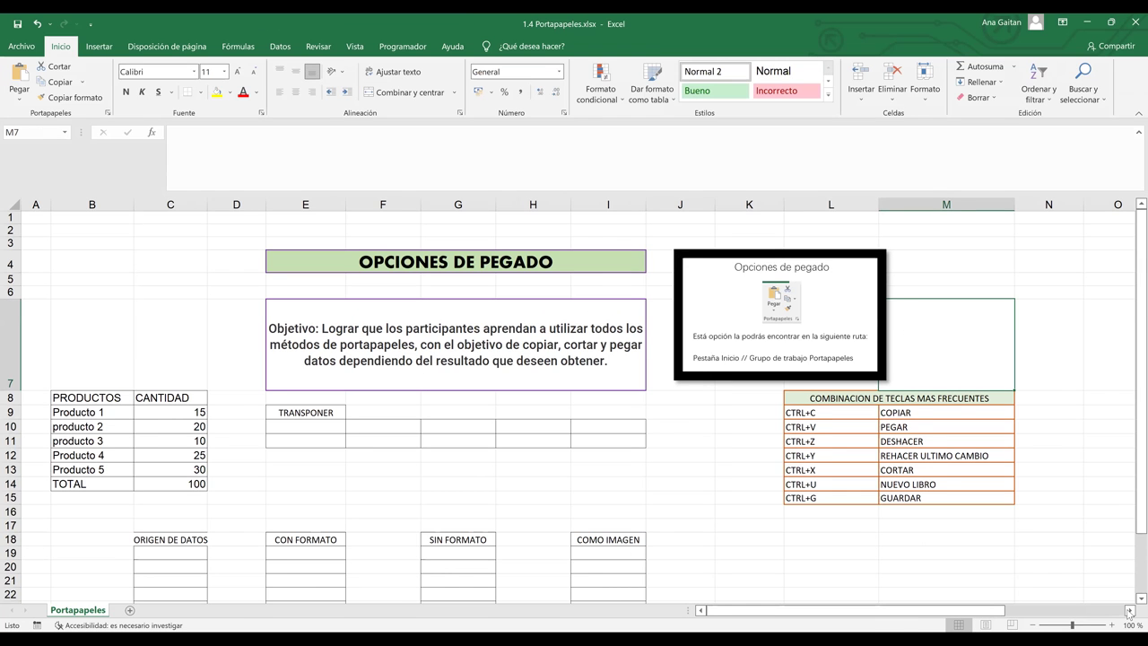
# Scroll right and enlarge the sheet to read the keyboard shortcut table, including CORTAR
pyautogui.click(1130, 611)
pyautogui.hscroll(3, 1129, 611)
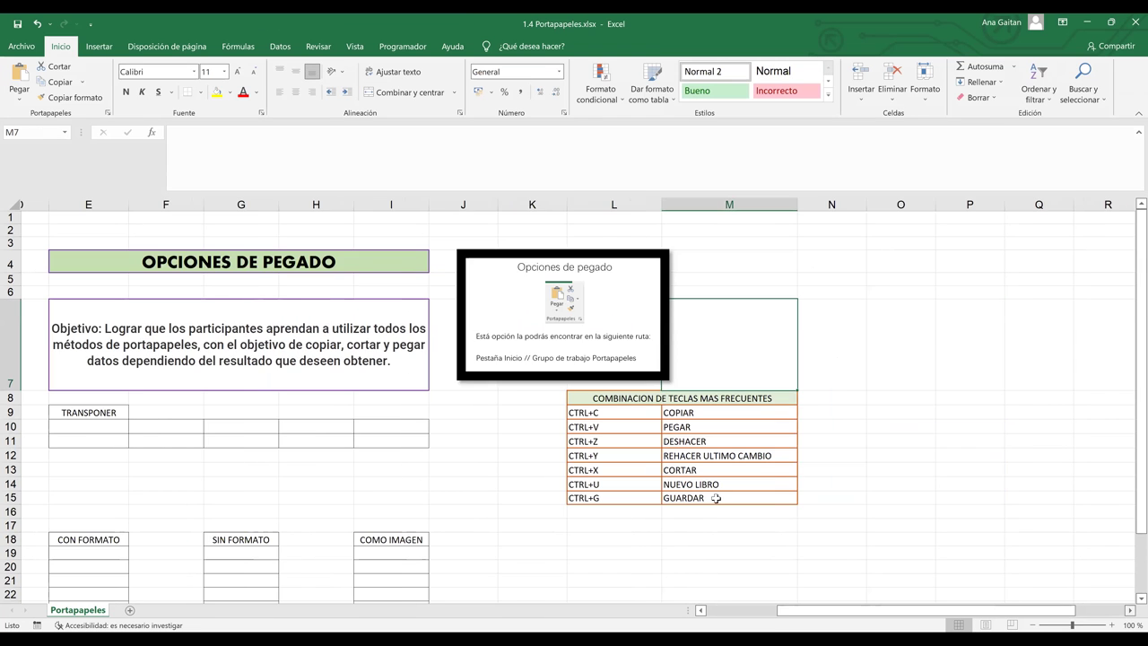
pyautogui.hscroll(2, 564, 465)
pyautogui.click(565, 465)
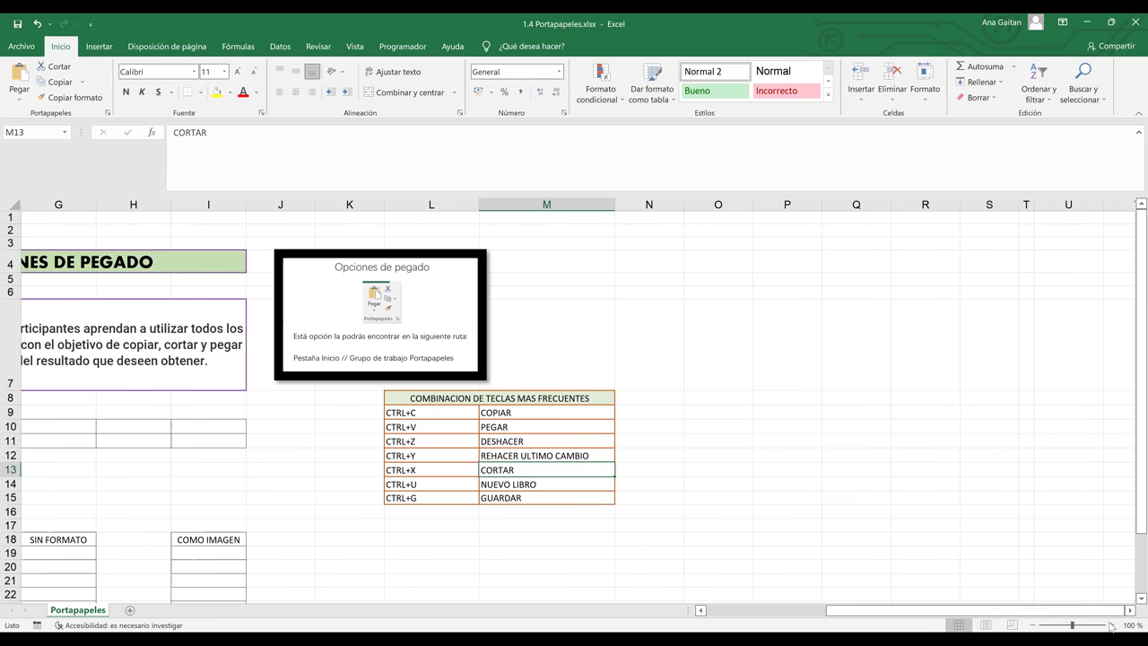
pyautogui.click(1113, 626)
pyautogui.click(1112, 625)
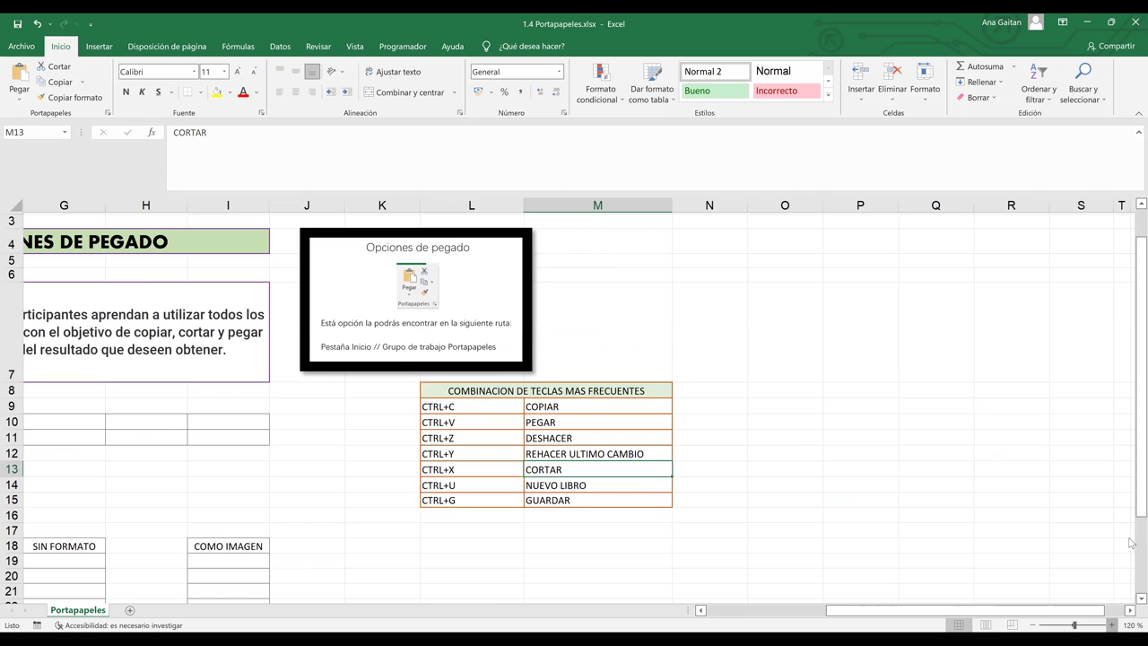
pyautogui.scroll(5, 1131, 542)
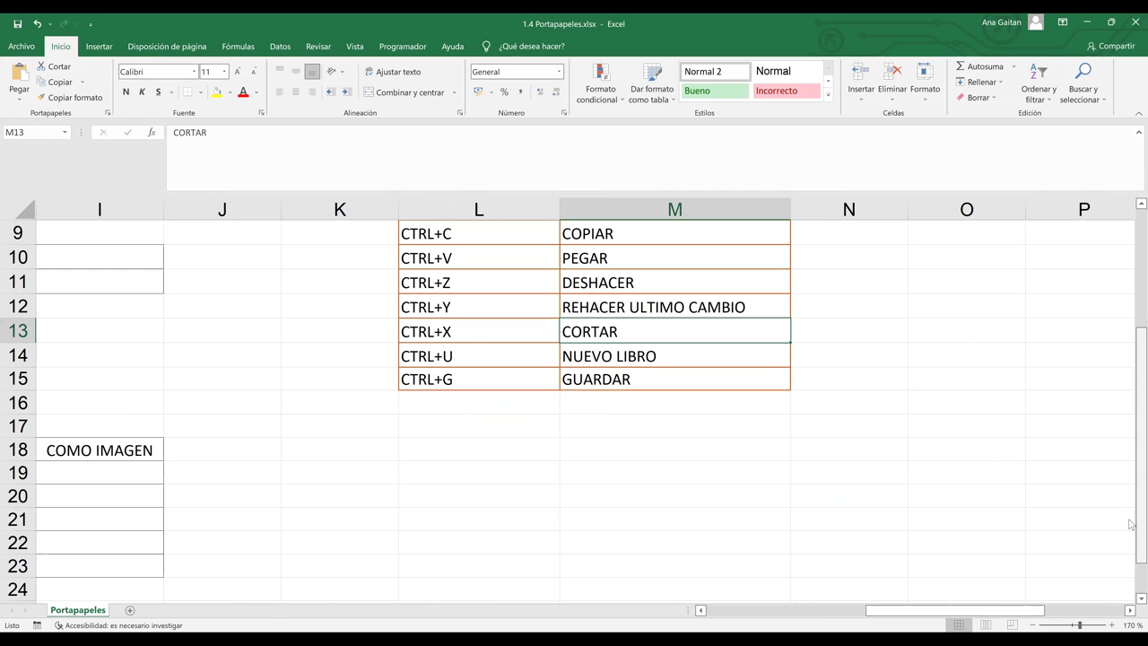
pyautogui.scroll(1, 1130, 523)
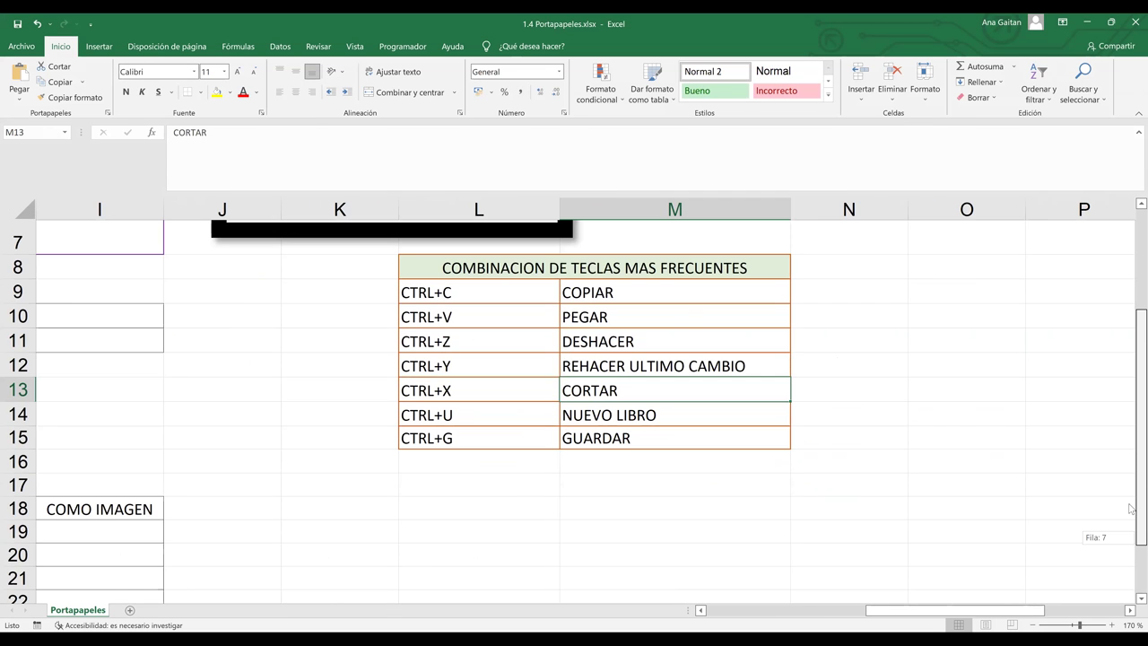
pyautogui.scroll(-1, 1131, 403)
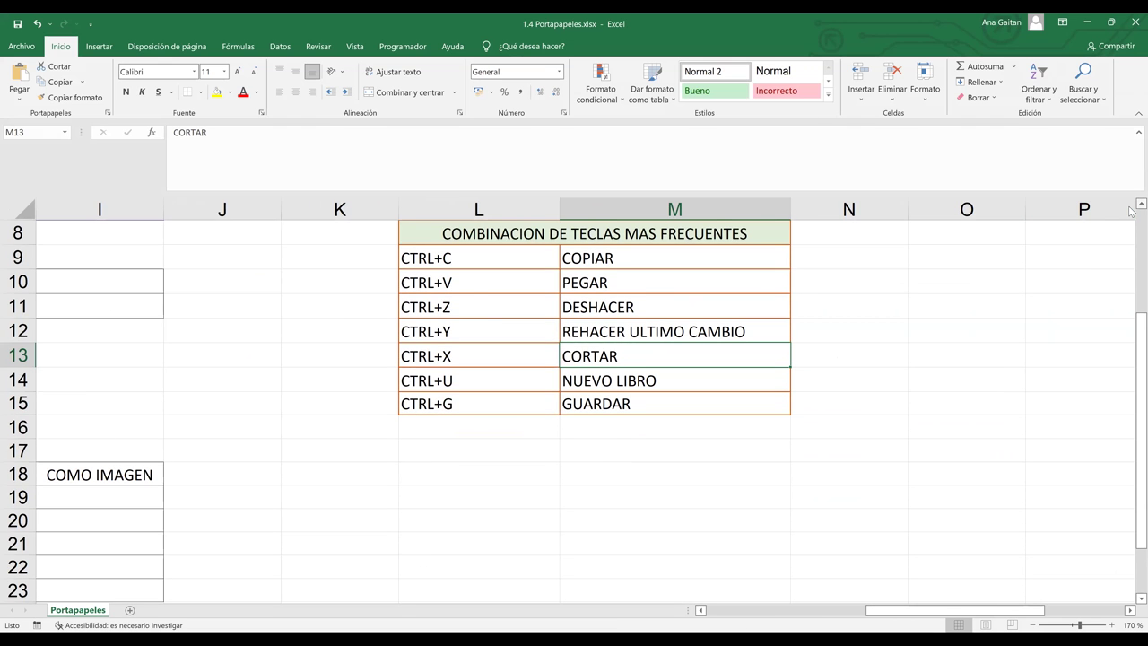
pyautogui.scroll(2, 802, 413)
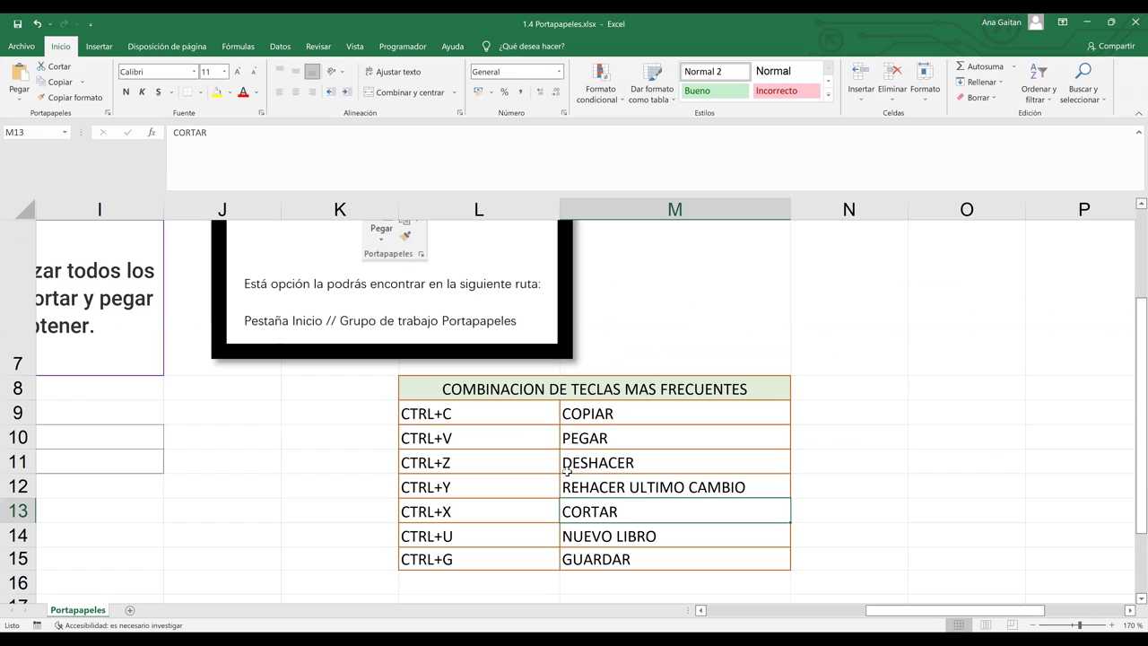
# Walk through shortcuts CTRL+C, CTRL+V (PEGAR), CTRL+Z (DESHACER) and CTRL+Y
pyautogui.click(483, 415)
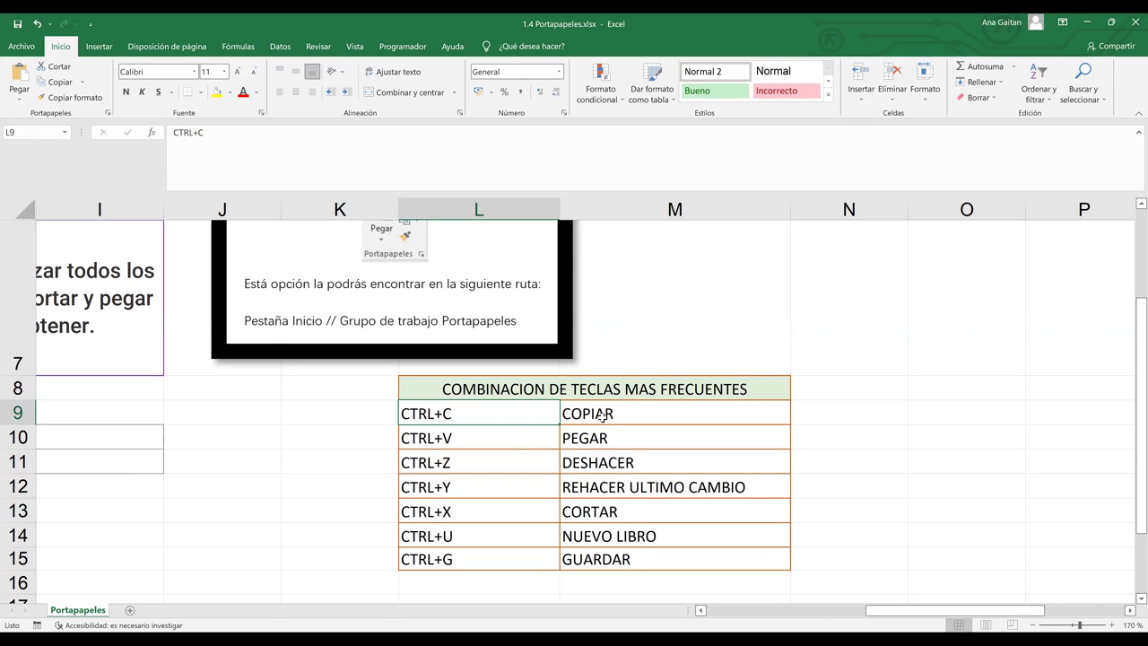
pyautogui.click(468, 436)
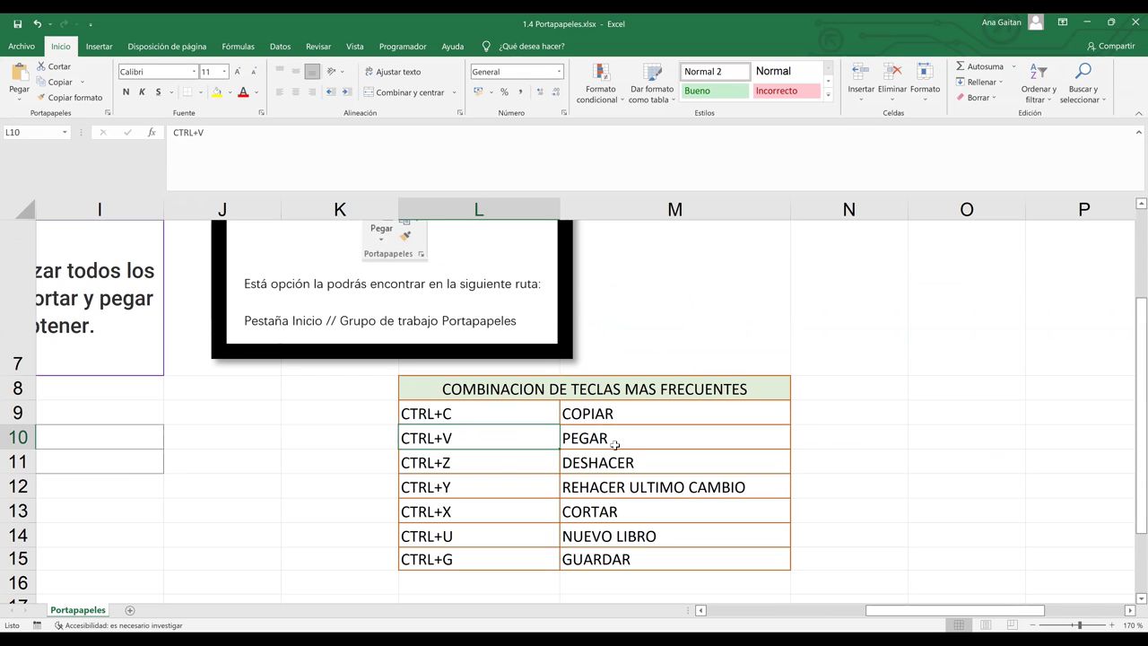
pyautogui.press('Right')
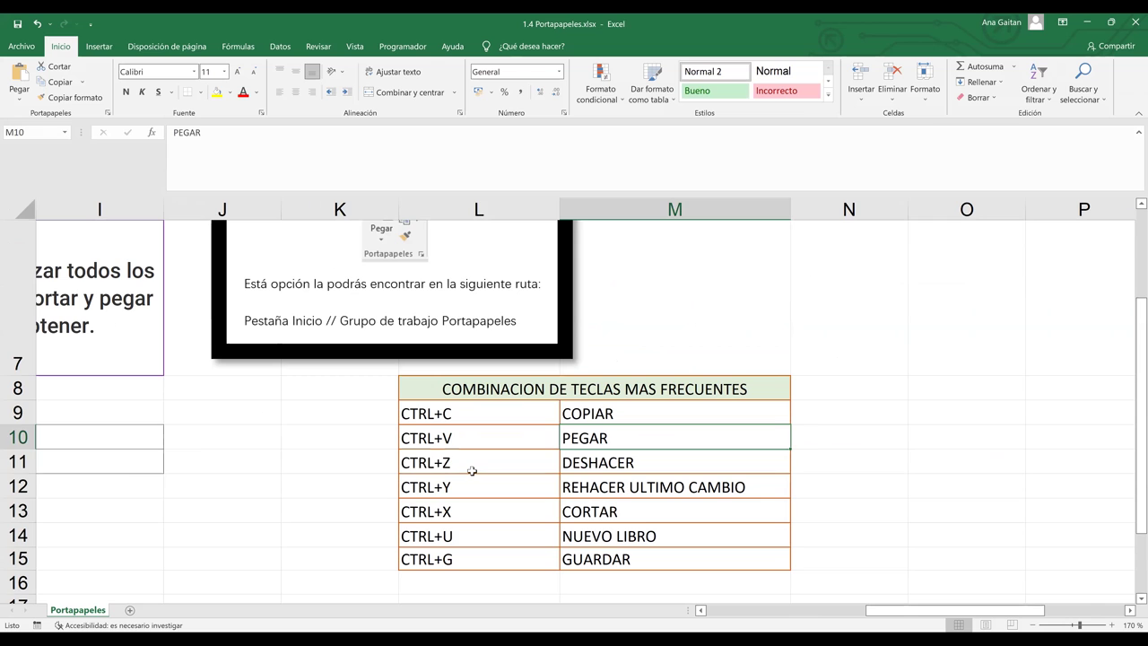
pyautogui.click(472, 470)
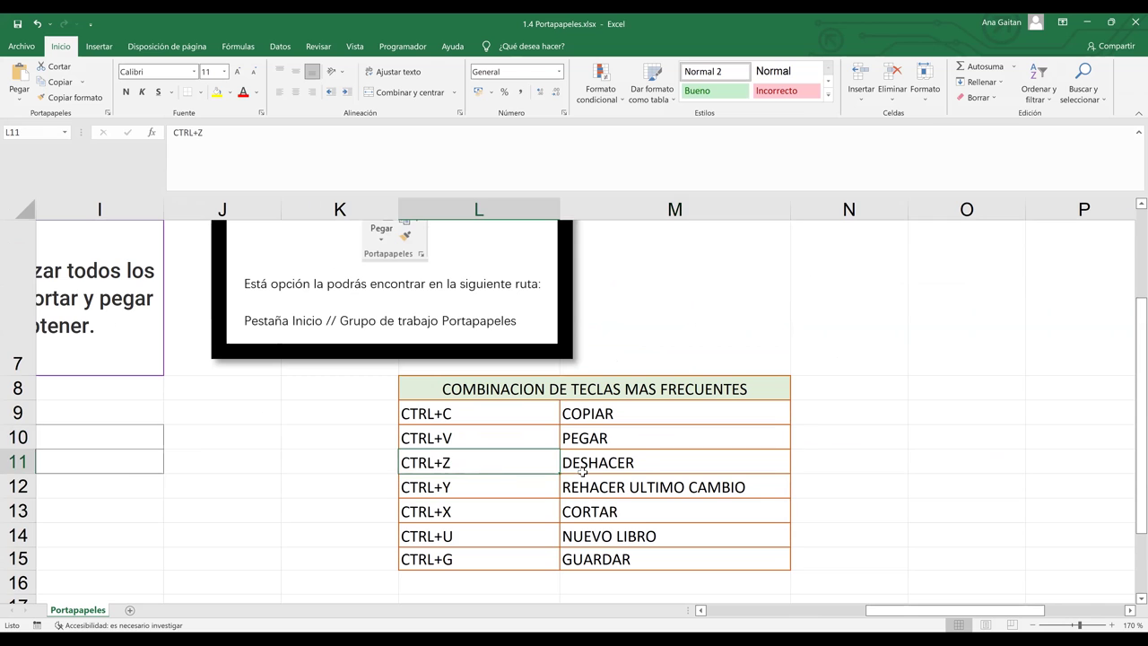
pyautogui.click(645, 463)
pyautogui.click(510, 493)
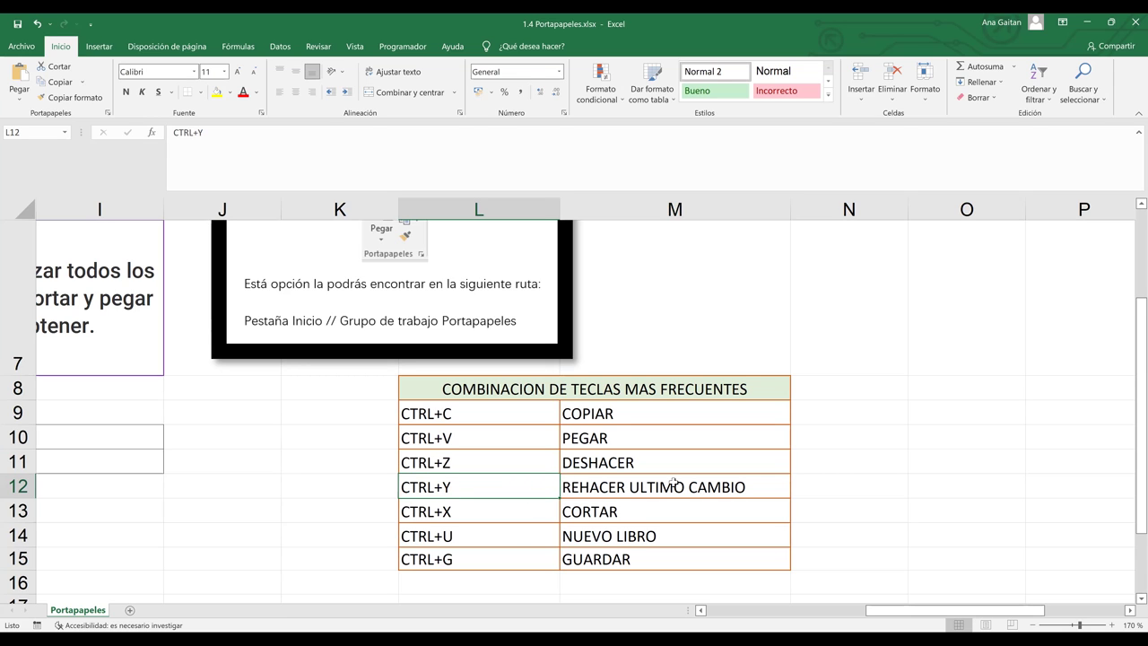
# Walk through shortcuts CTRL+X (CORTAR), CTRL+U (NUEVO LIBRO) and CTRL+G (GUARDAR)
pyautogui.click(459, 512)
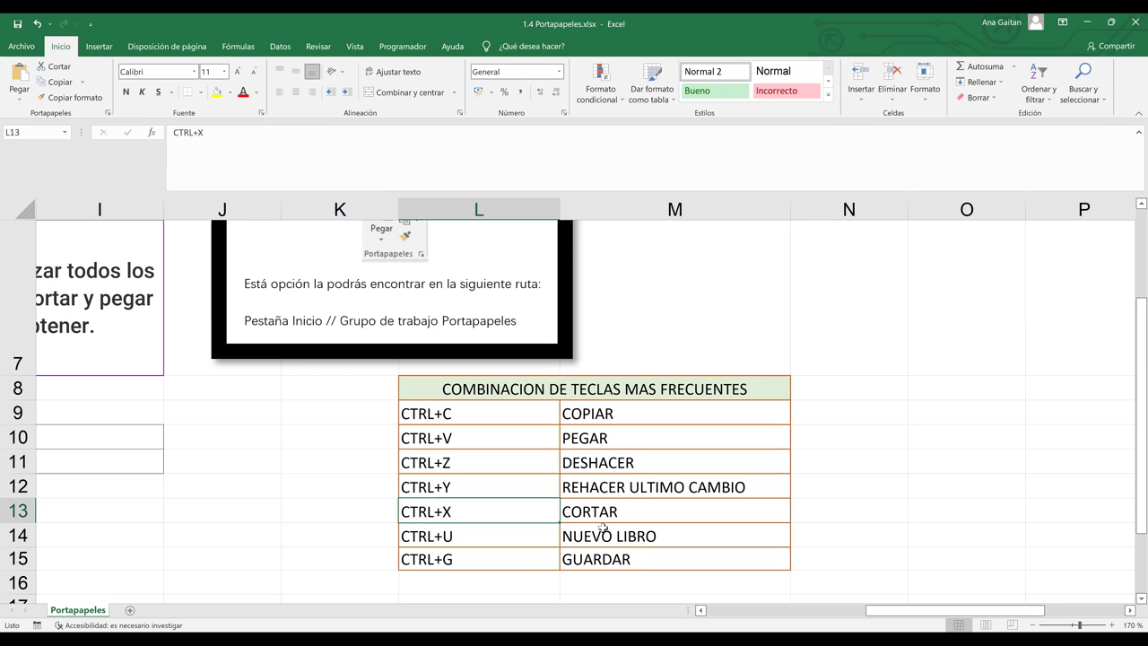
pyautogui.click(613, 519)
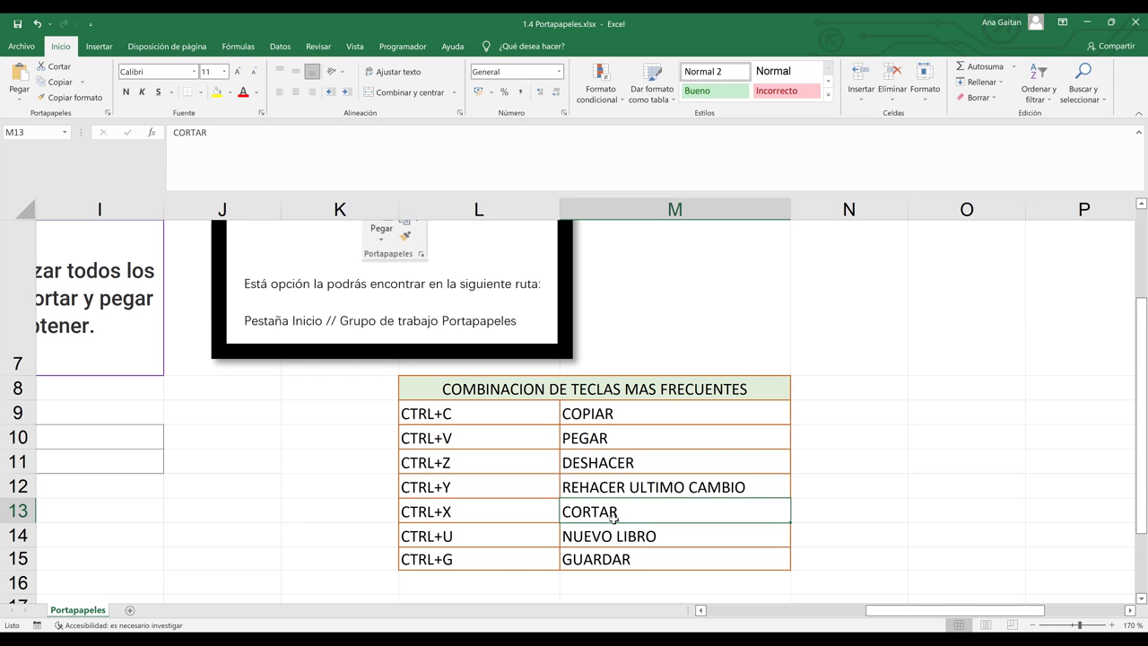
pyautogui.click(440, 539)
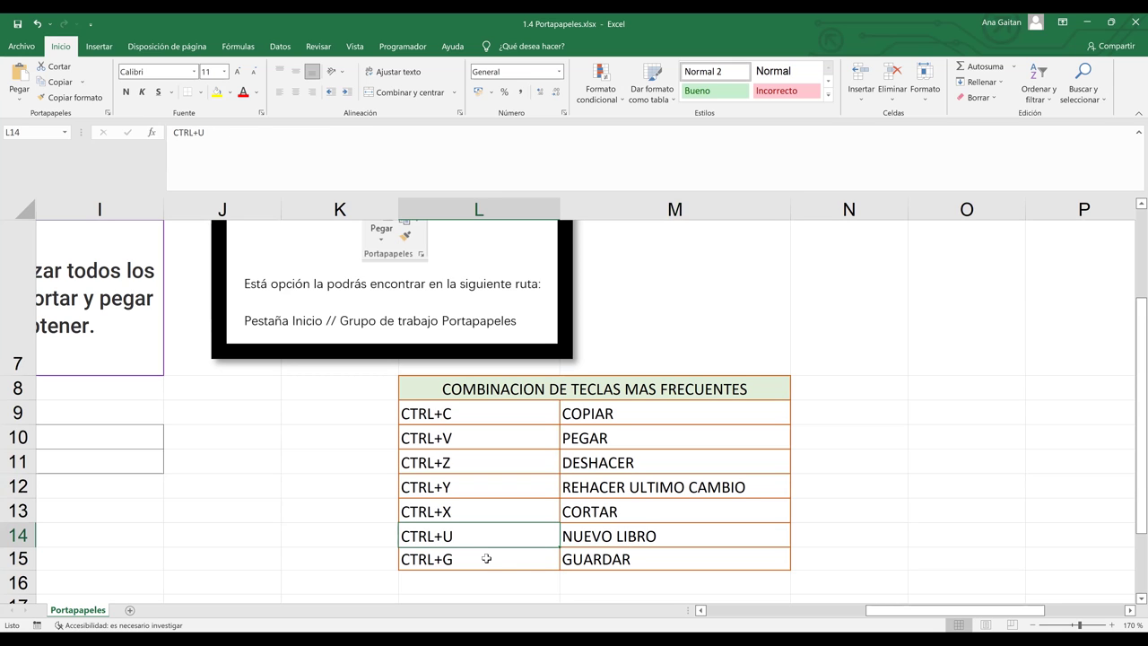
pyautogui.press('Tab')
pyautogui.press('Return')
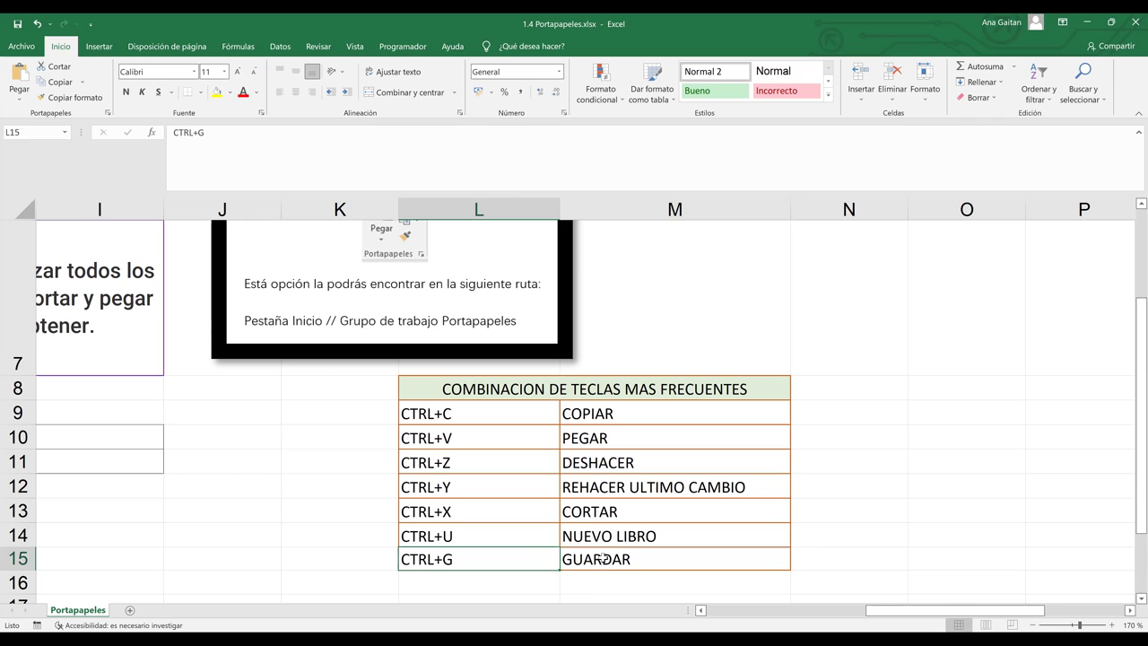
pyautogui.click(601, 559)
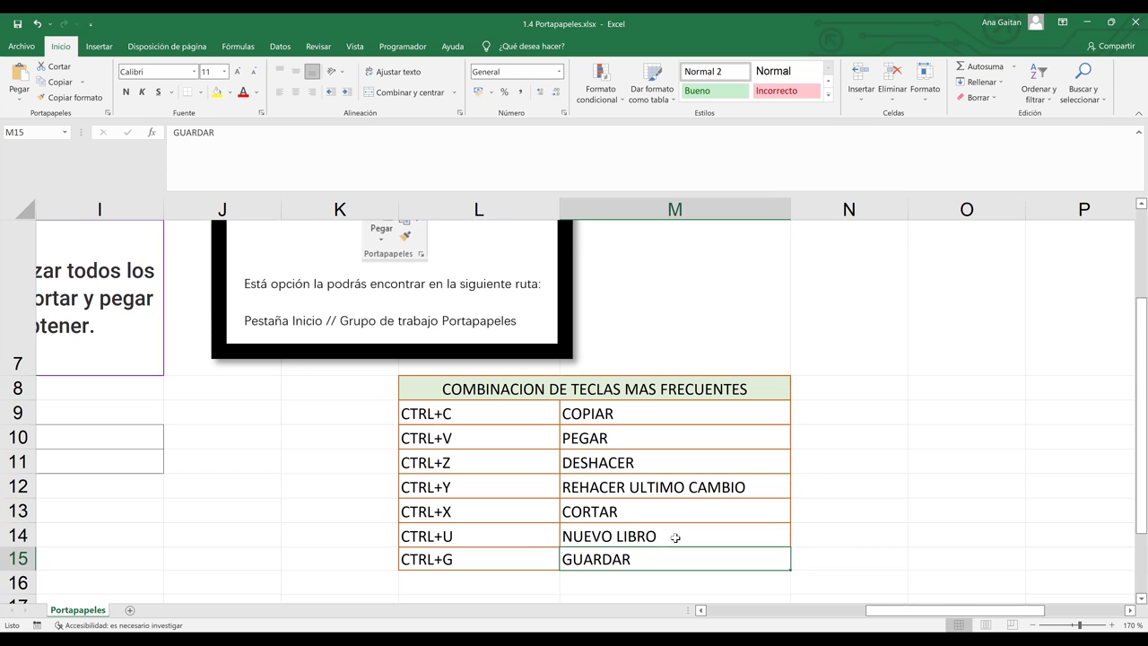
# Move to an empty cell and zoom out to see the whole paste-options layout
pyautogui.press('Up')
pyautogui.press('Right')
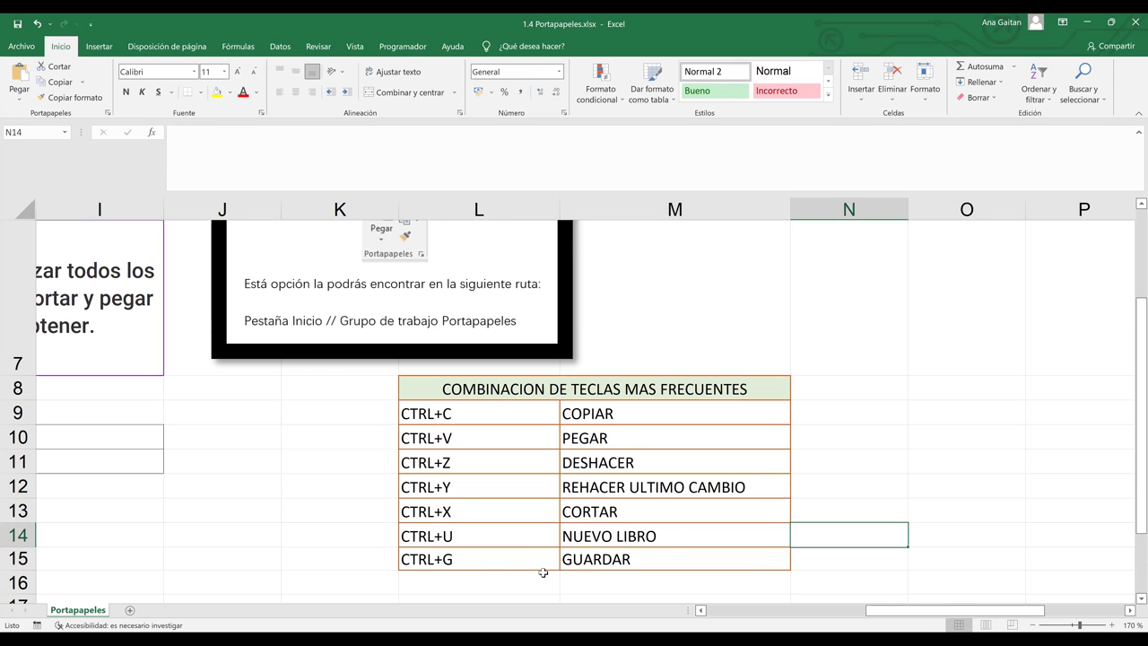
pyautogui.click(924, 599)
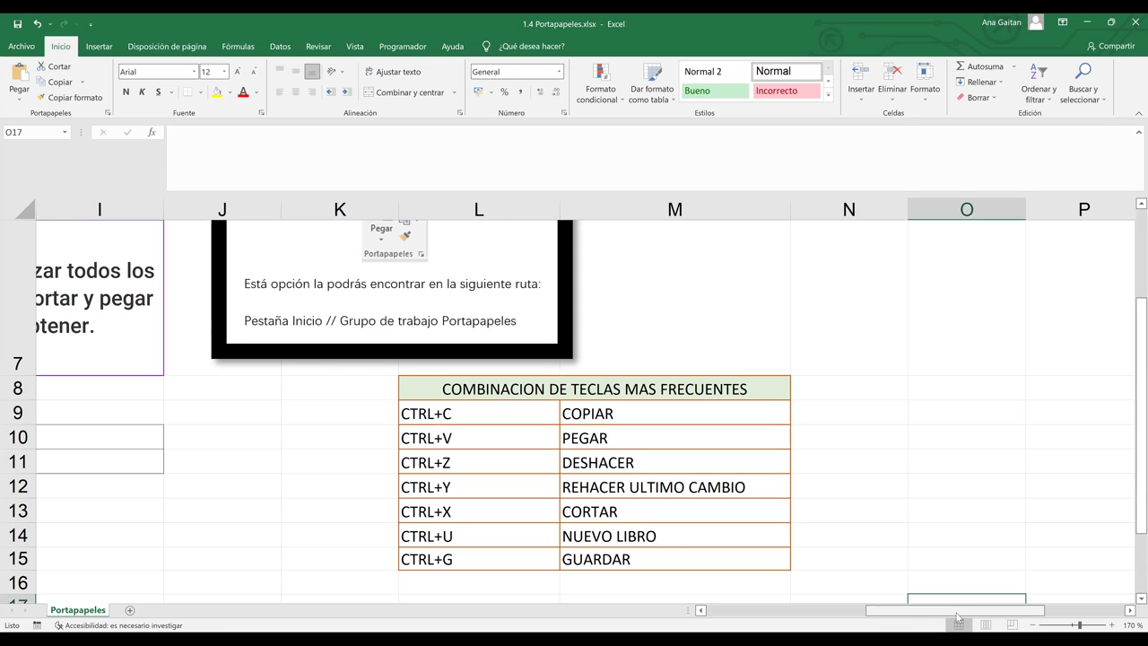
pyautogui.moveTo(958, 617); pyautogui.dragTo(700, 624)
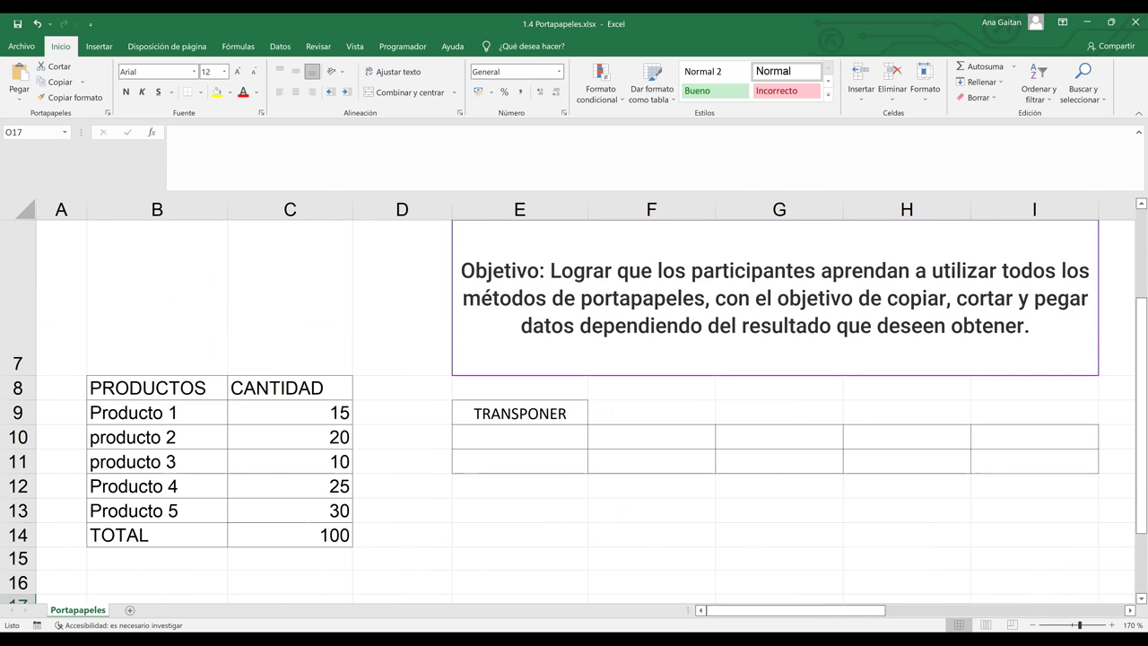
pyautogui.click(1071, 624)
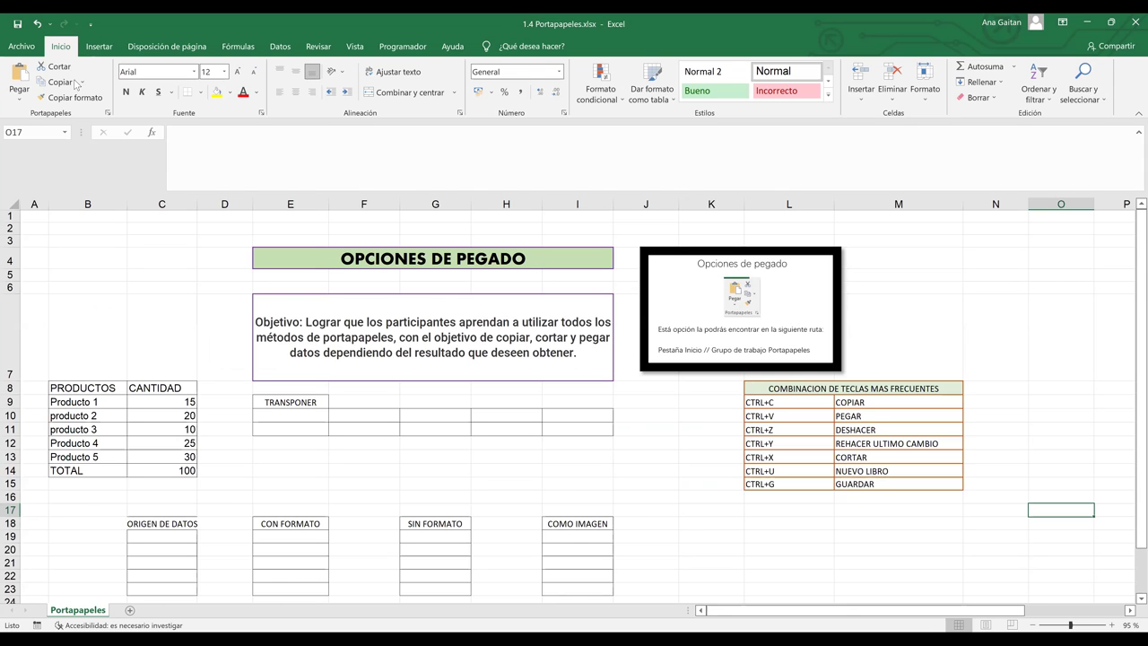
pyautogui.click(52, 99)
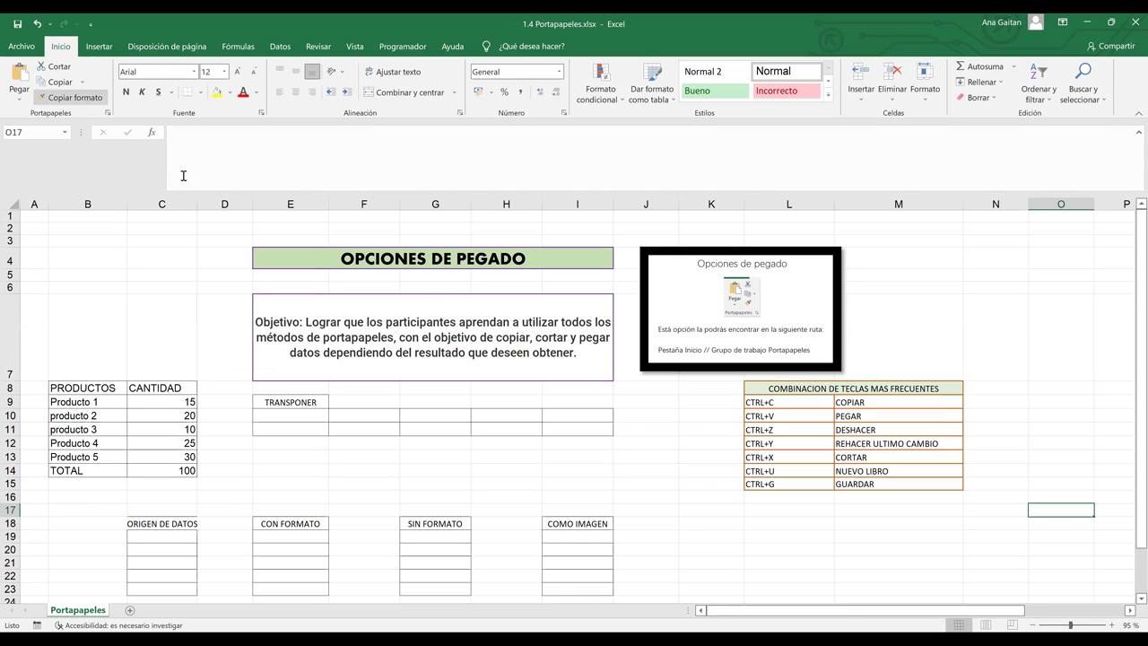
pyautogui.press('Escape')
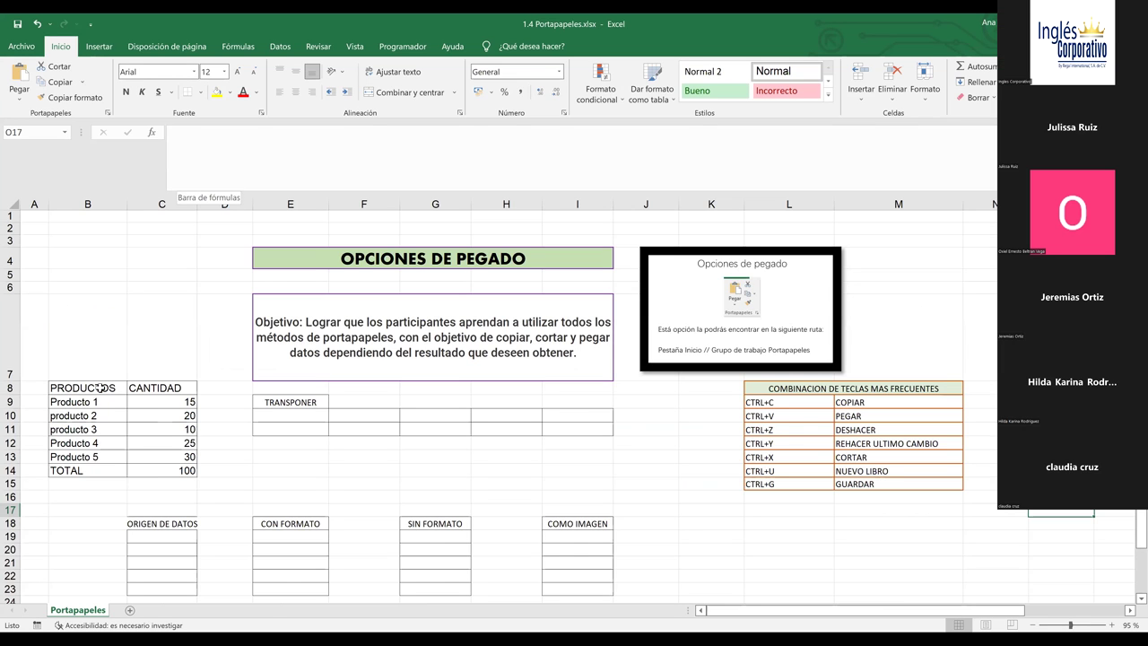
# Inspect the =SUMA(C9:C13) formula in C14 and clear the cell
pyautogui.click(101, 388)
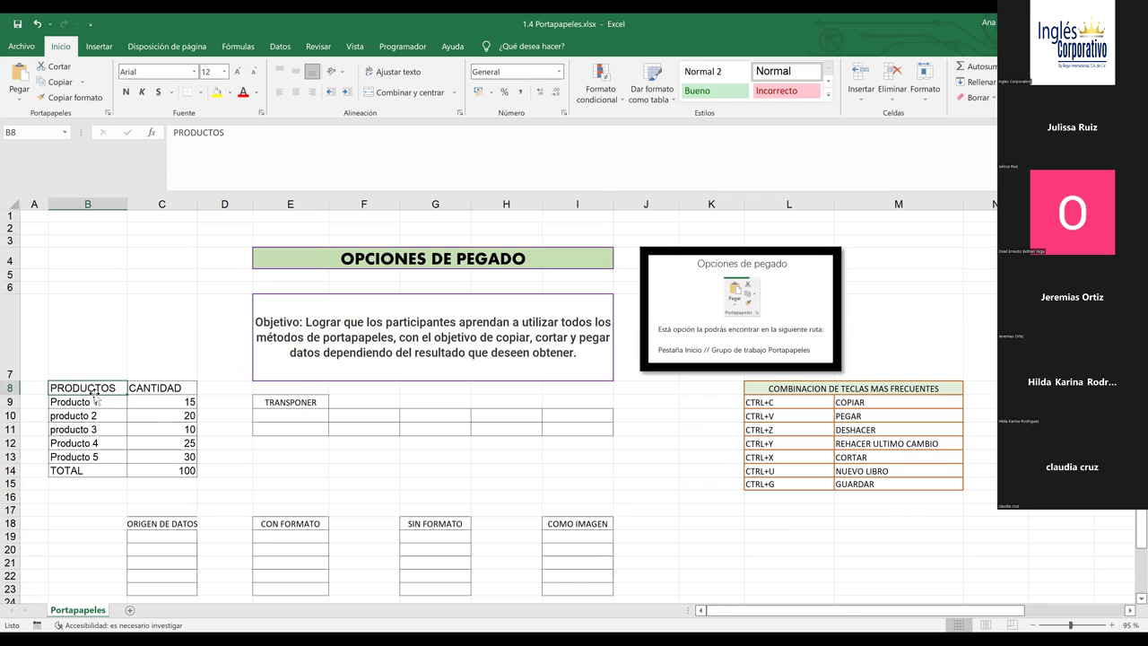
pyautogui.click(144, 388)
pyautogui.click(69, 472)
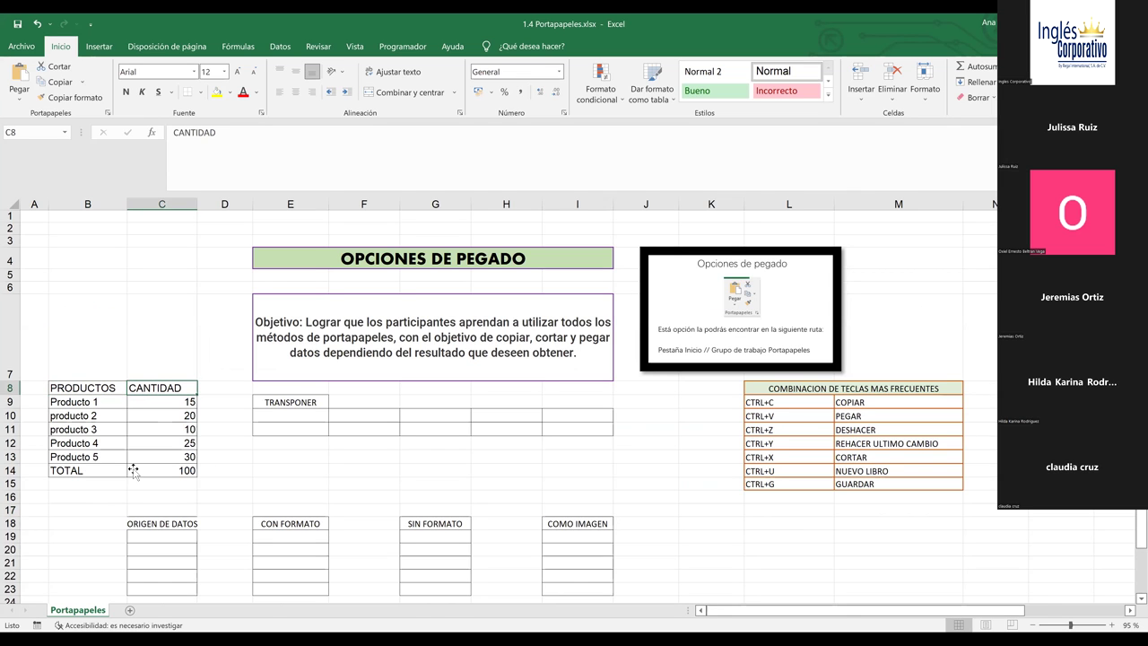
pyautogui.click(178, 472)
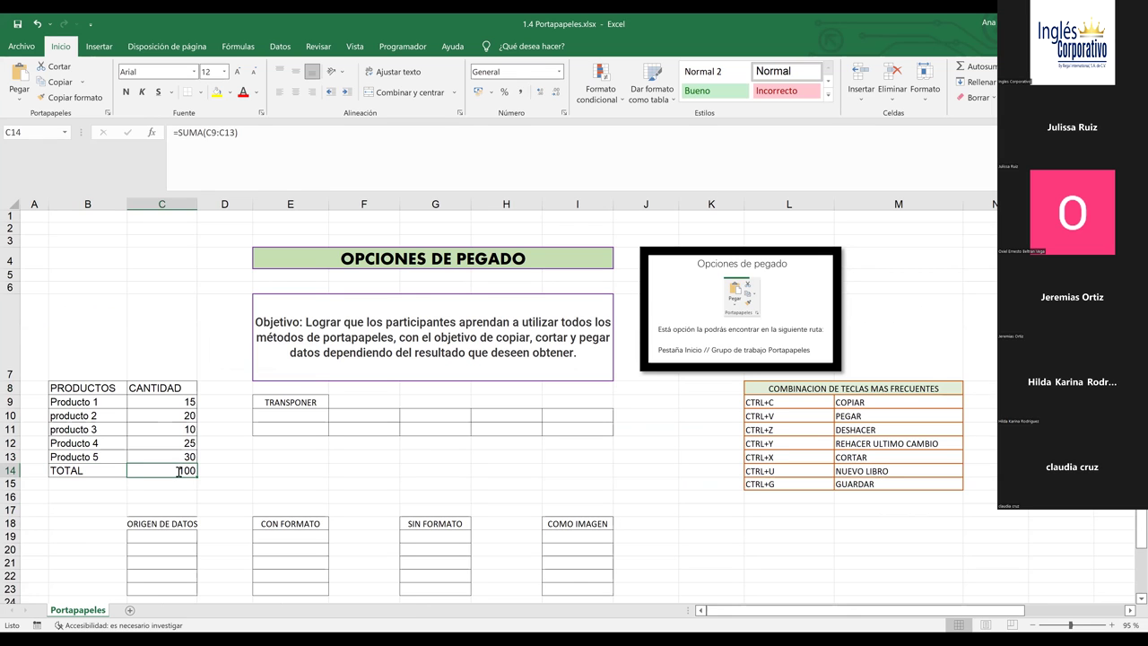
pyautogui.press('F2')
pyautogui.click(291, 471)
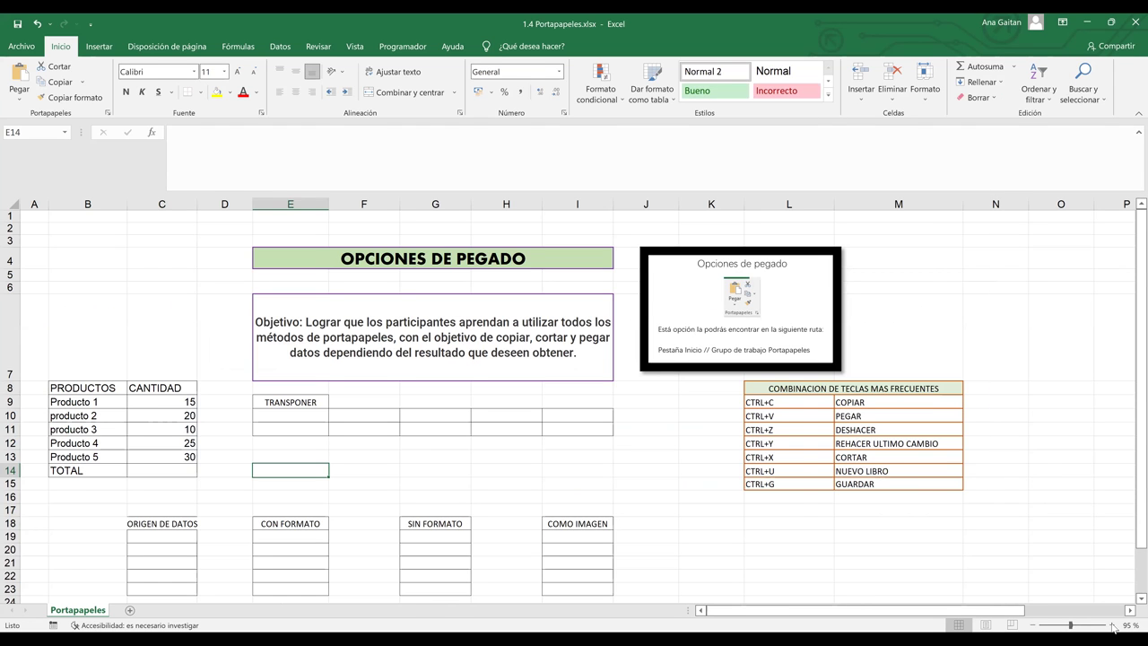
pyautogui.click(1112, 626)
pyautogui.click(1112, 625)
pyautogui.click(1113, 625)
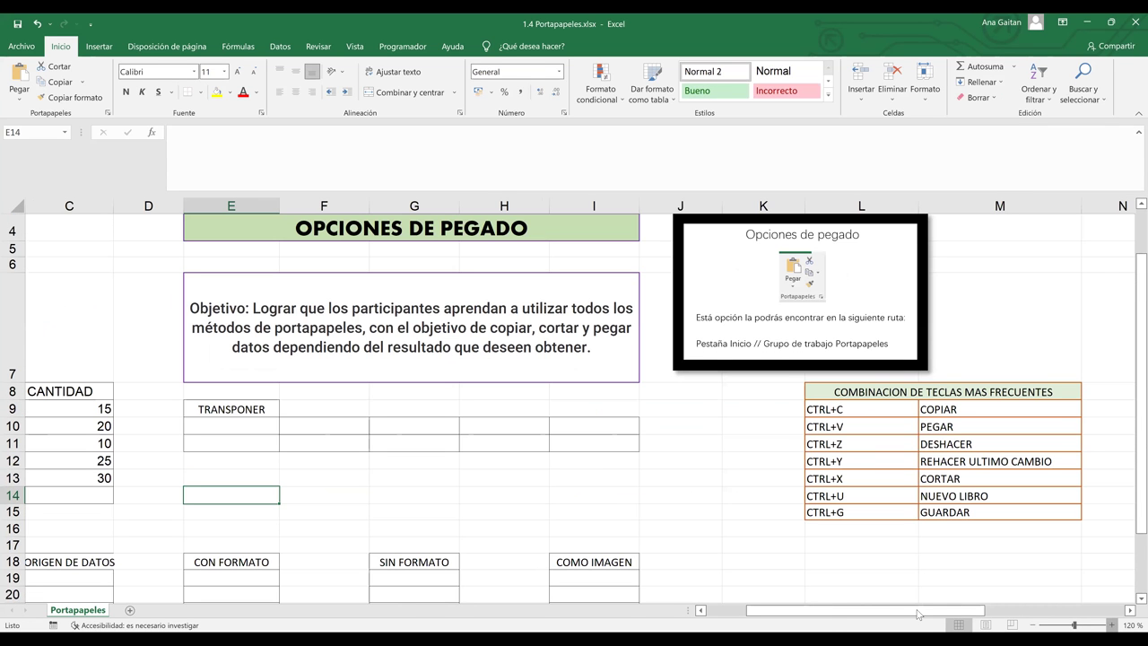
pyautogui.hscroll(-2, 264, 421)
pyautogui.scroll(1, 264, 422)
pyautogui.click(29, 431)
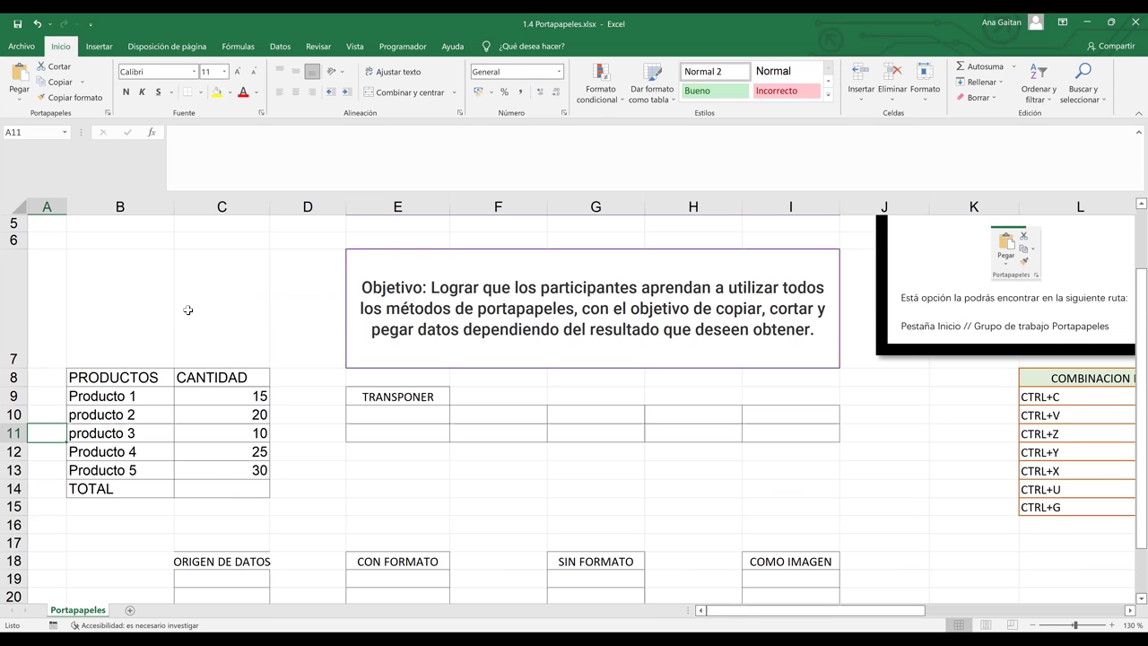
pyautogui.click(201, 95)
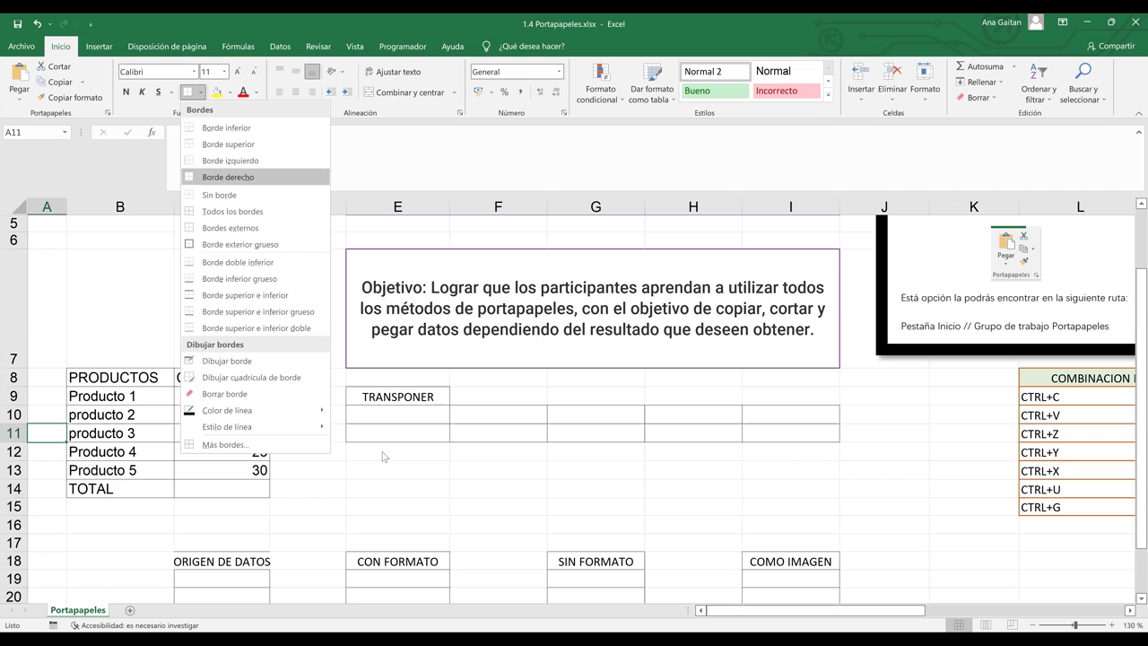
pyautogui.moveTo(227, 415)
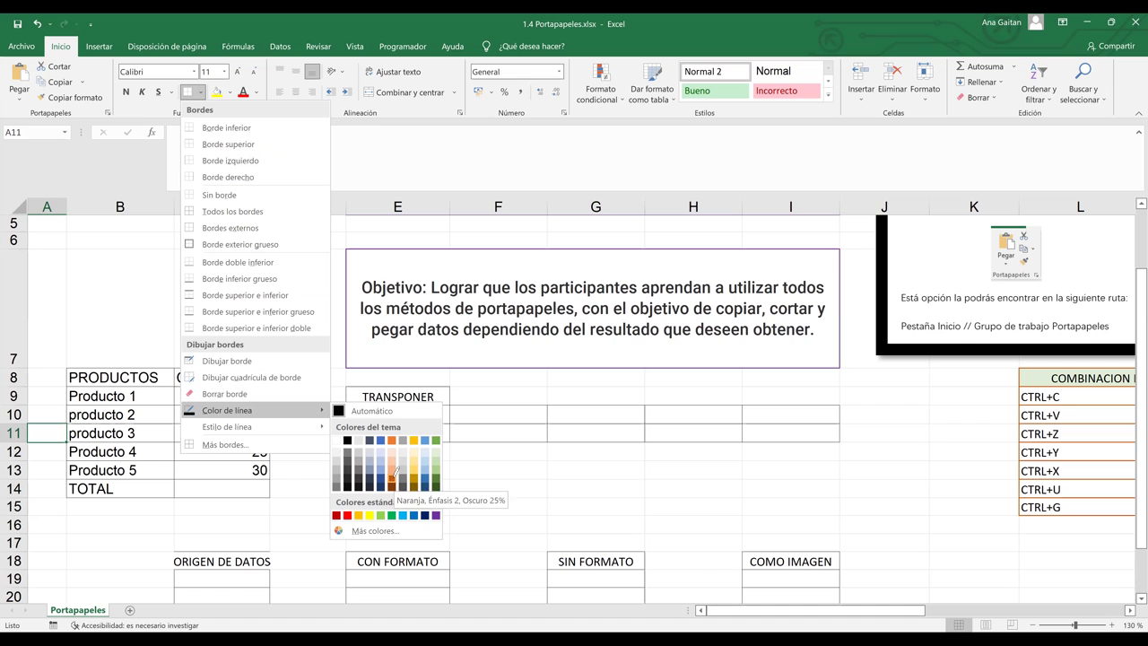
pyautogui.click(201, 95)
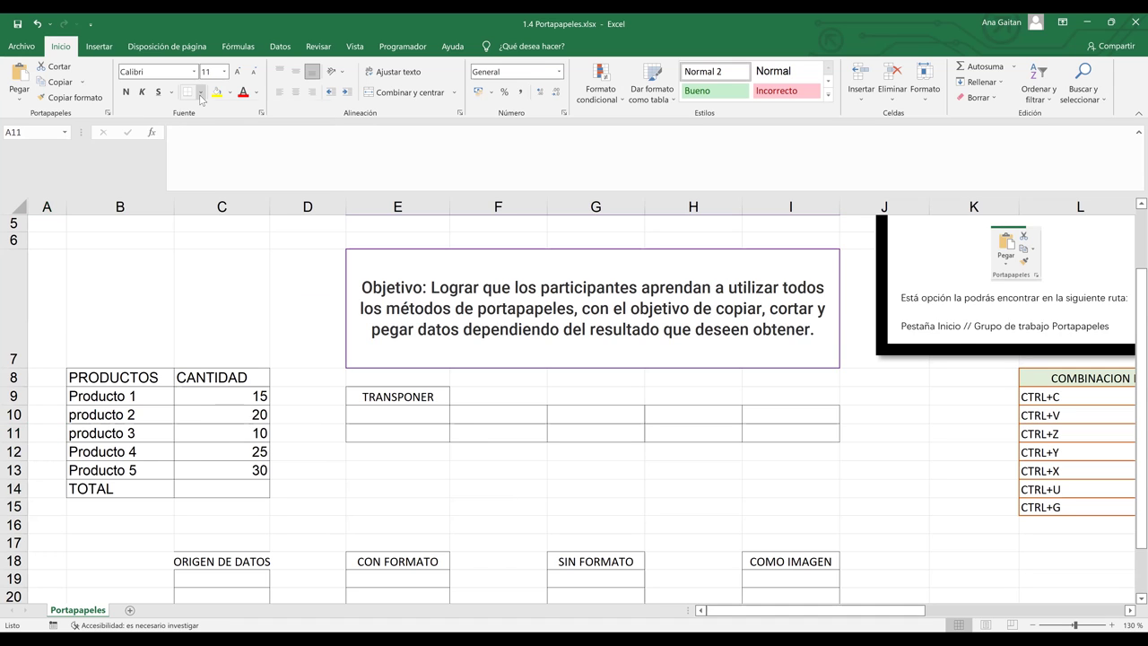
pyautogui.click(201, 95)
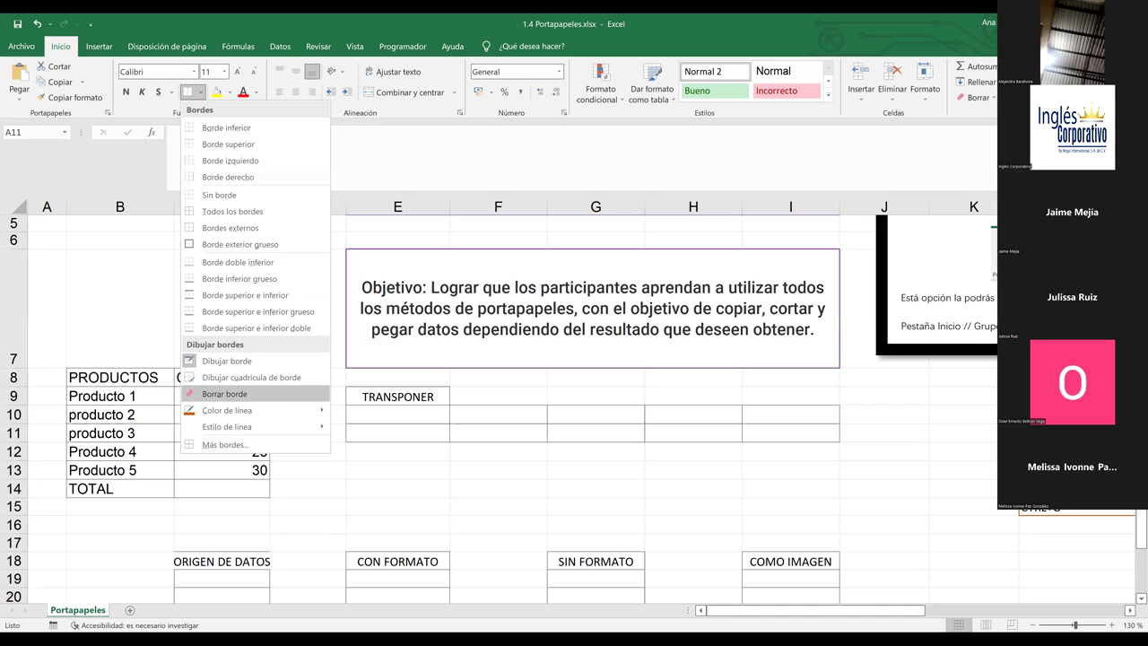
pyautogui.press('Escape')
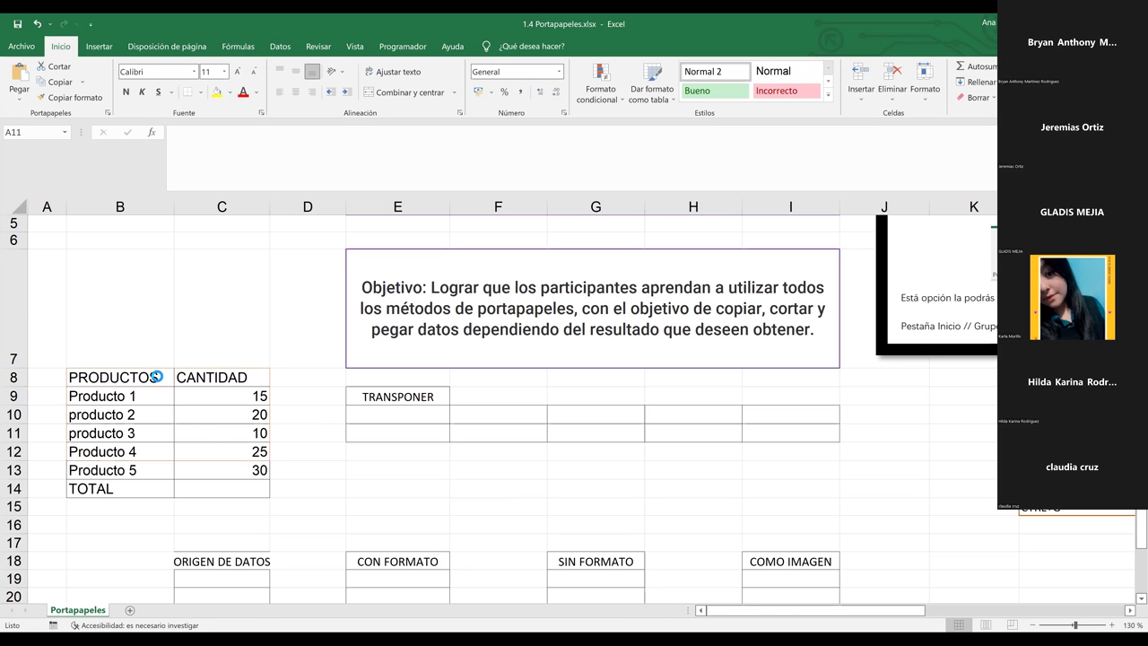
# Select B8:C14 and draw an orange outline around it with Dibujar borde
pyautogui.moveTo(209, 433); pyautogui.dragTo(208, 488)
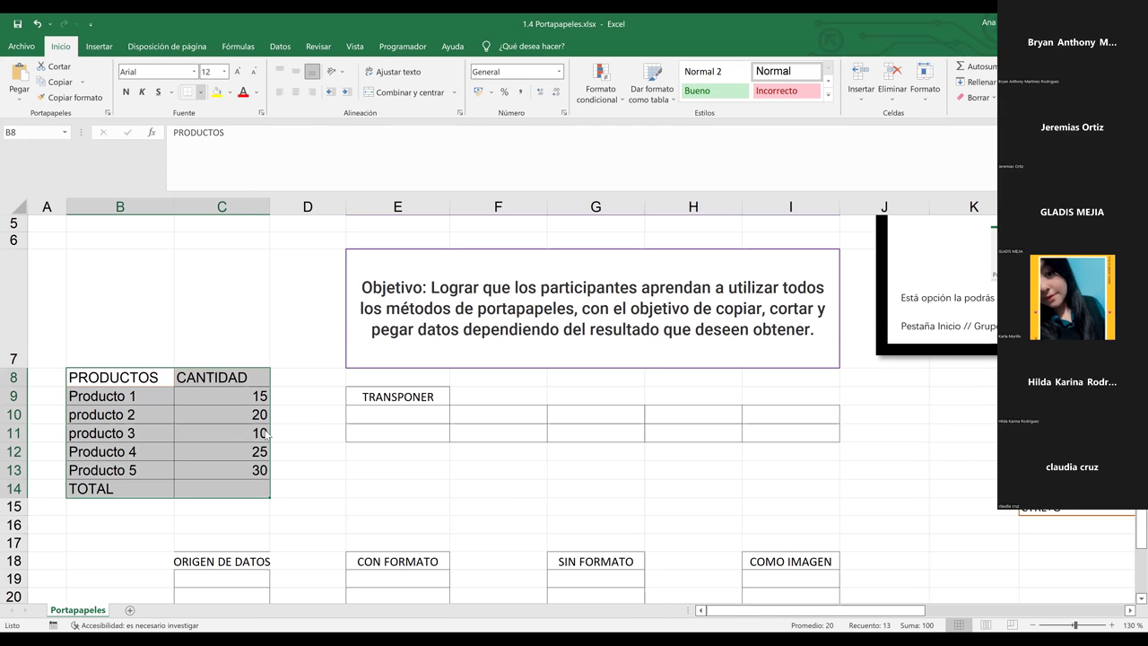
pyautogui.click(200, 91)
pyautogui.moveTo(269, 426)
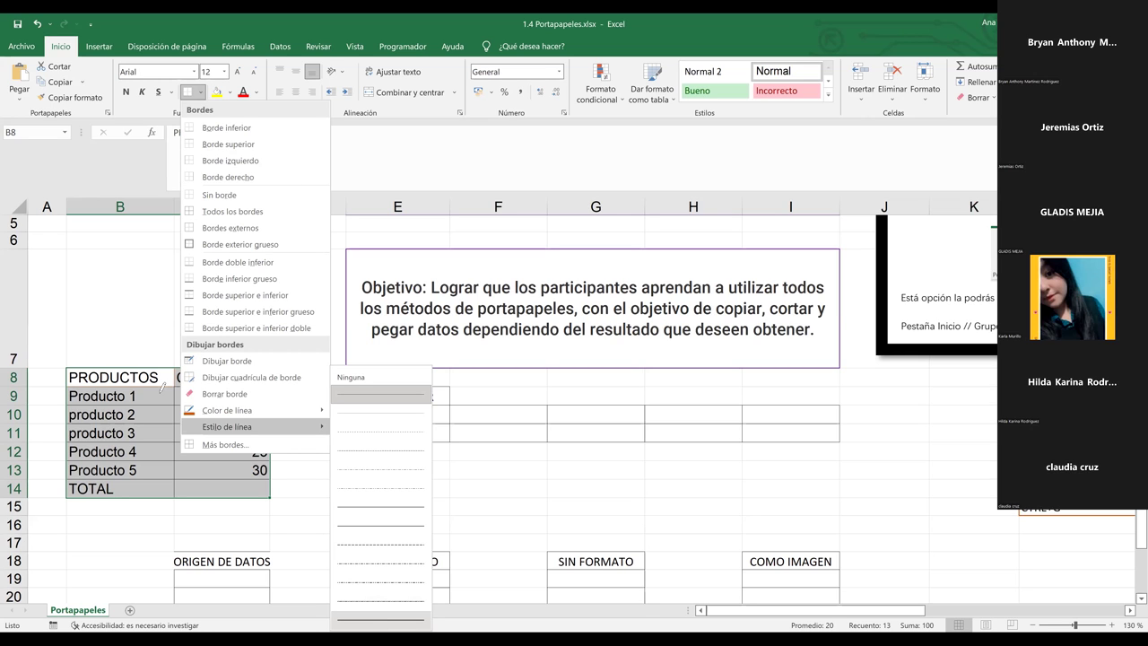
pyautogui.click(201, 93)
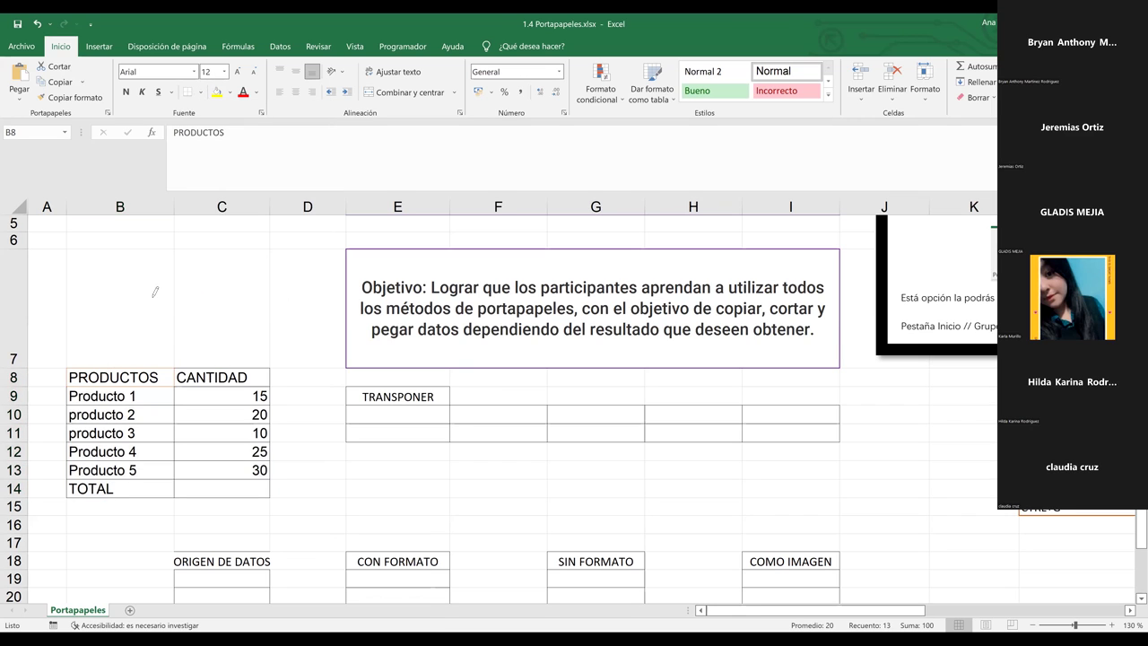
pyautogui.moveTo(243, 493)
pyautogui.mouseDown()
pyautogui.moveTo(239, 469)
pyautogui.moveTo(240, 489)
pyautogui.mouseUp()
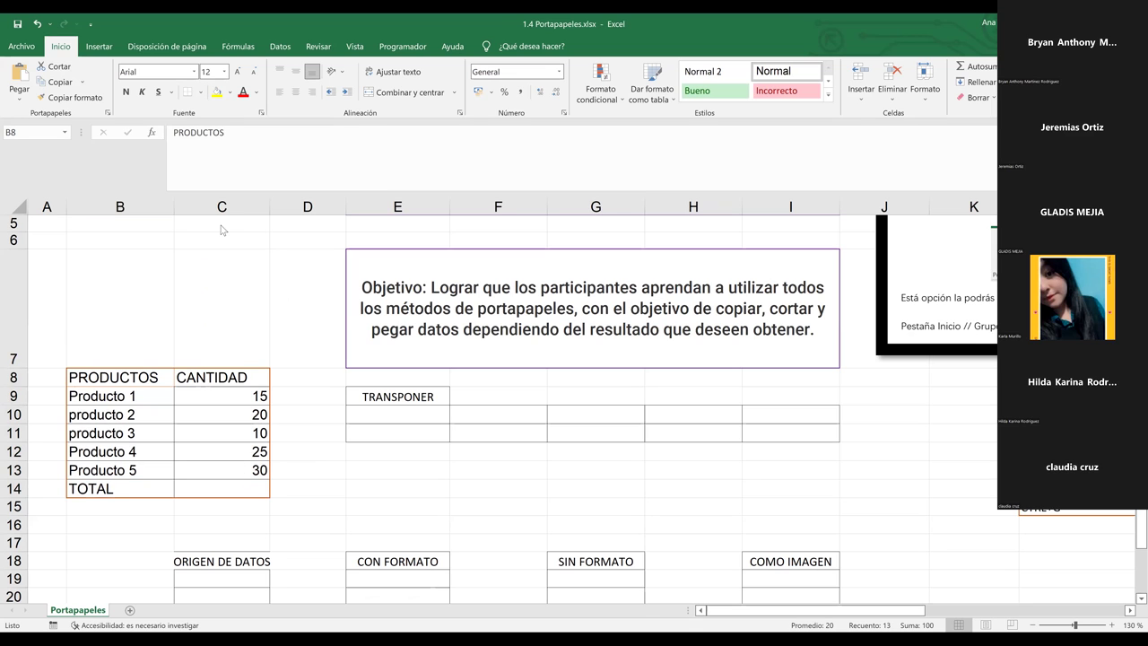
# Apply Todos los bordes to every cell of the product table
pyautogui.click(201, 91)
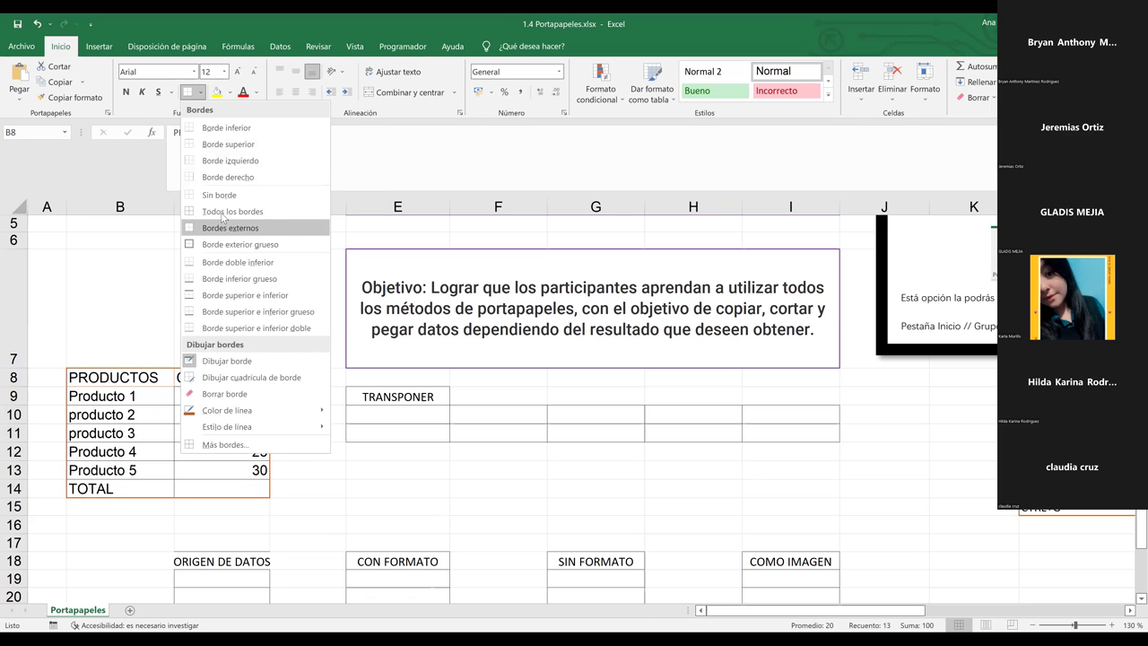
pyautogui.click(335, 519)
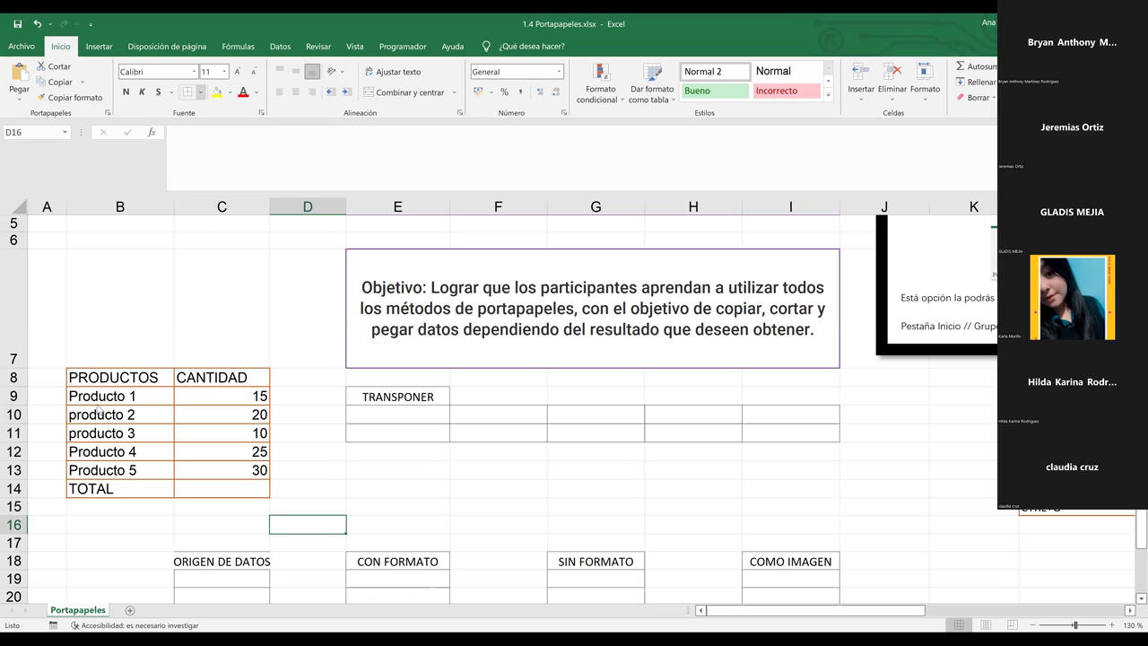
pyautogui.click(200, 91)
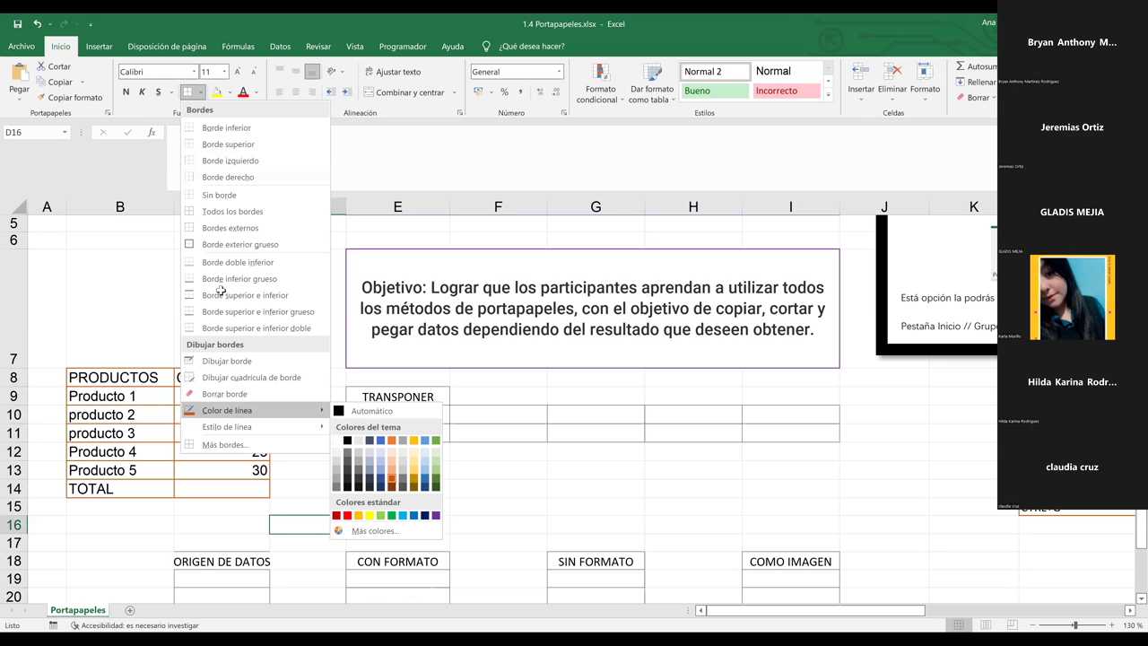
pyautogui.click(208, 239)
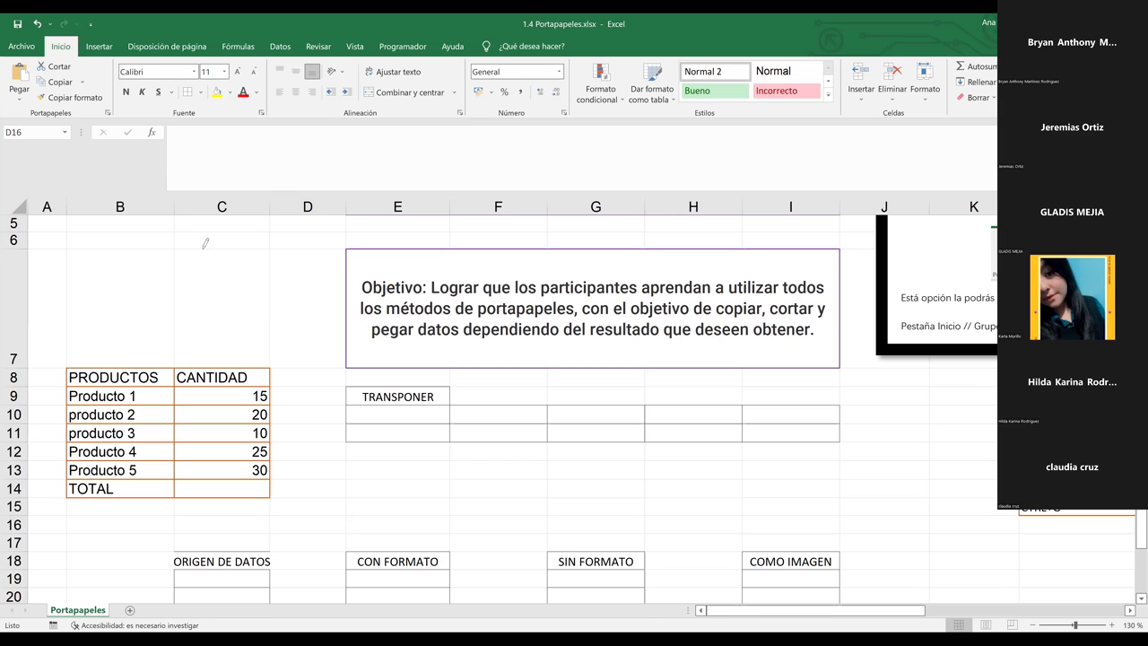
pyautogui.click(204, 247)
pyautogui.click(285, 246)
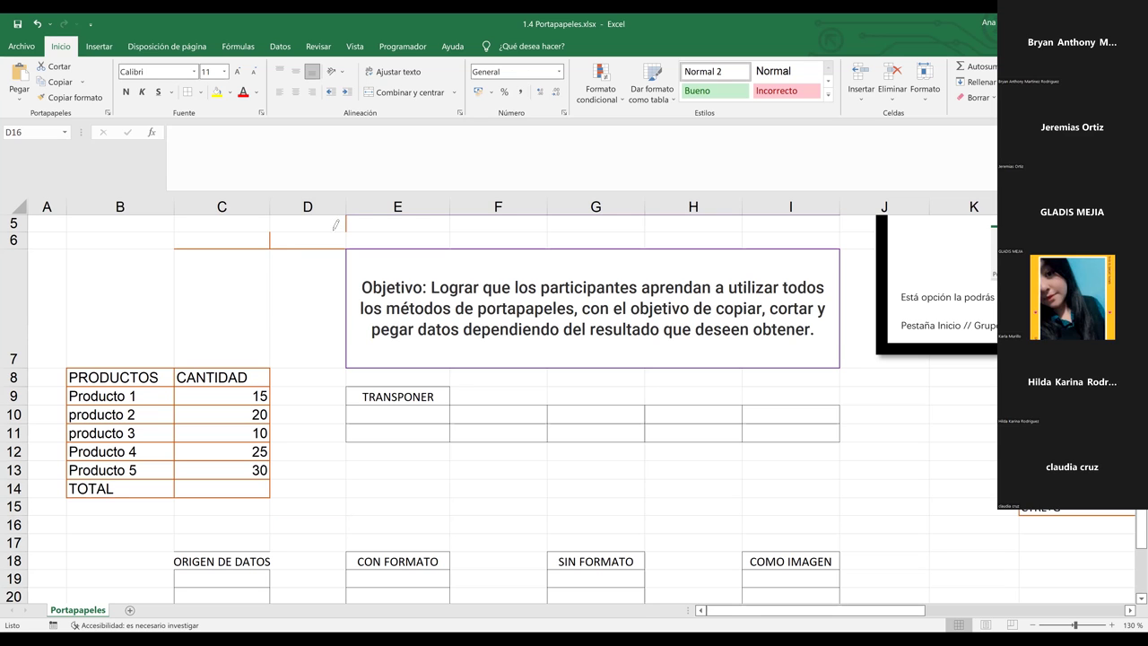
pyautogui.moveTo(336, 224); pyautogui.dragTo(283, 218)
pyautogui.click(269, 219)
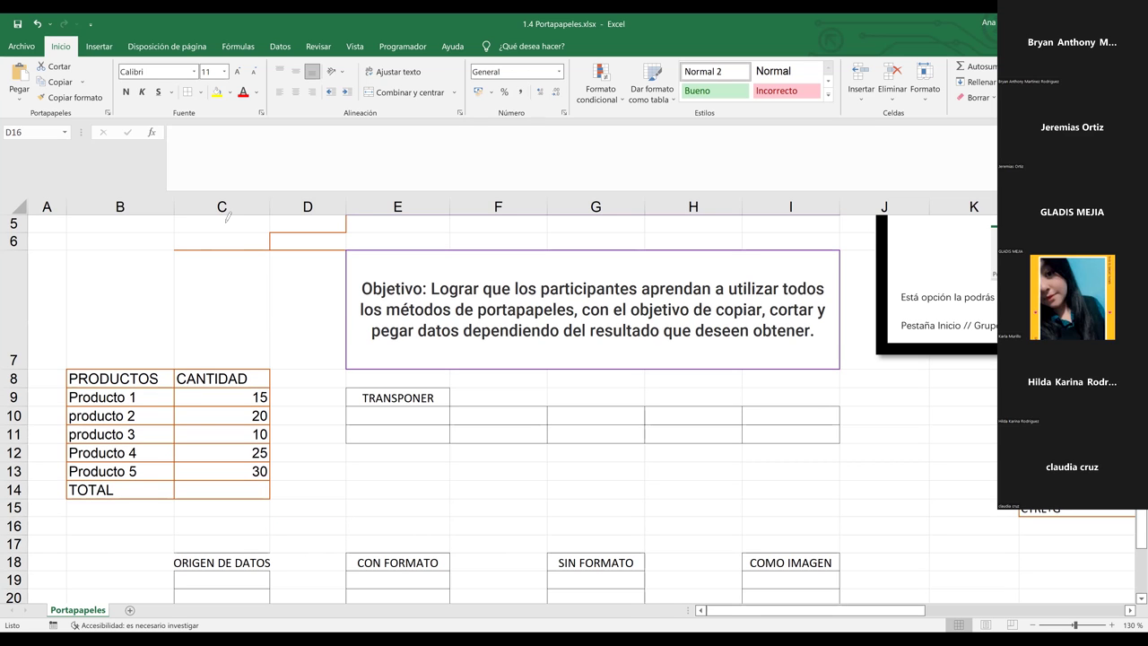
pyautogui.click(171, 240)
pyautogui.click(76, 240)
pyautogui.click(68, 239)
pyautogui.click(86, 233)
pyautogui.click(274, 276)
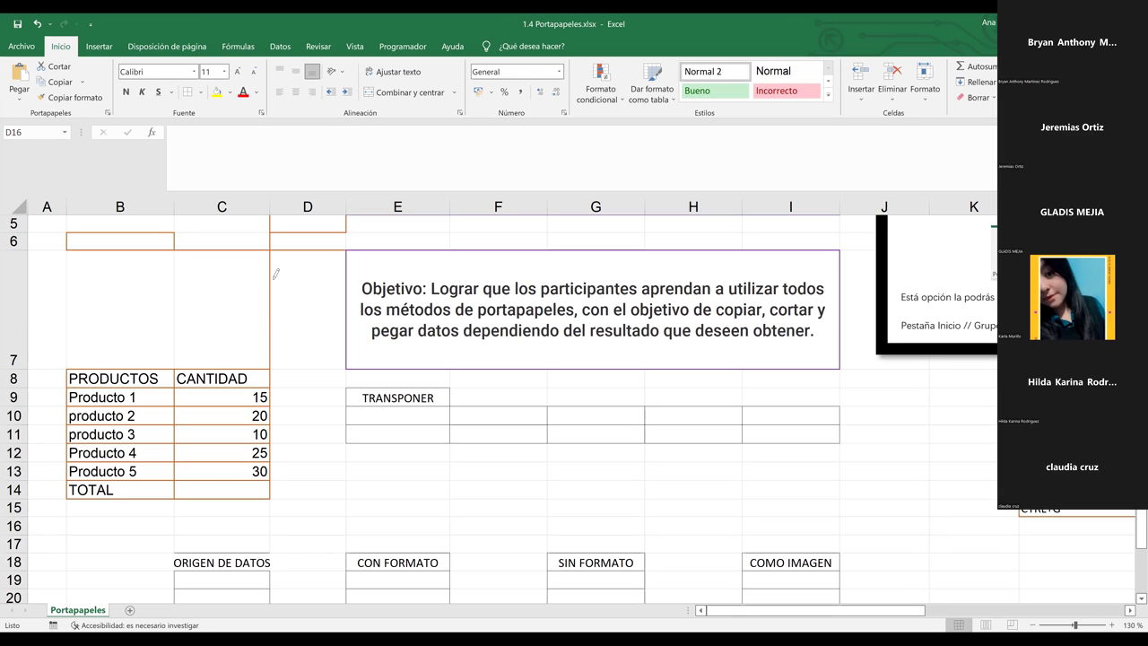
pyautogui.hotkey('ctrl', 'z')
pyautogui.hotkey('ctrl', 'z')
pyautogui.hotkey('ctrl', 'z')
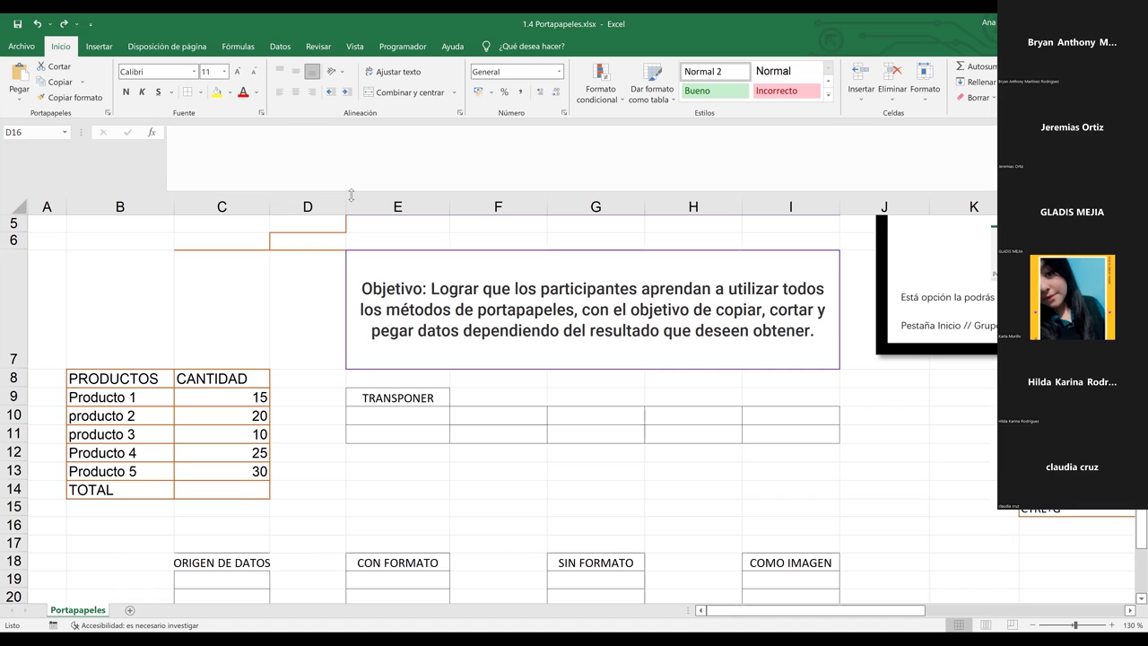
pyautogui.hotkey('ctrl', 'z')
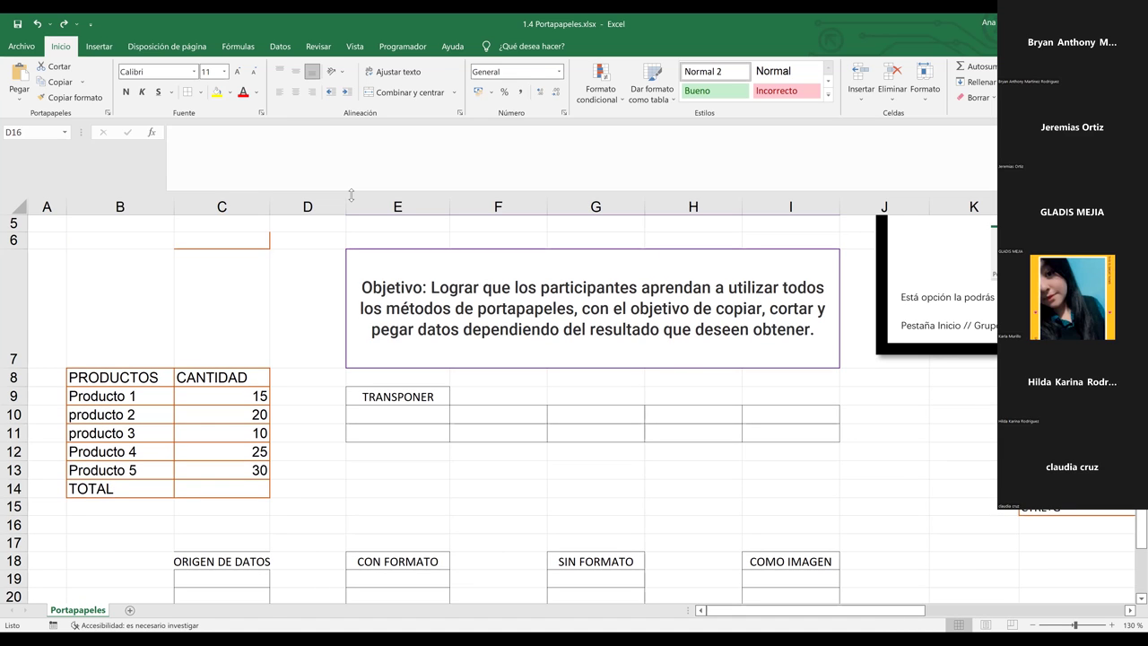
pyautogui.hotkey('ctrl', 'z')
pyautogui.press('Escape')
# Fill header cells B8:C8 with Naranja, Énfasis 2, Claro 40%
pyautogui.click(117, 377)
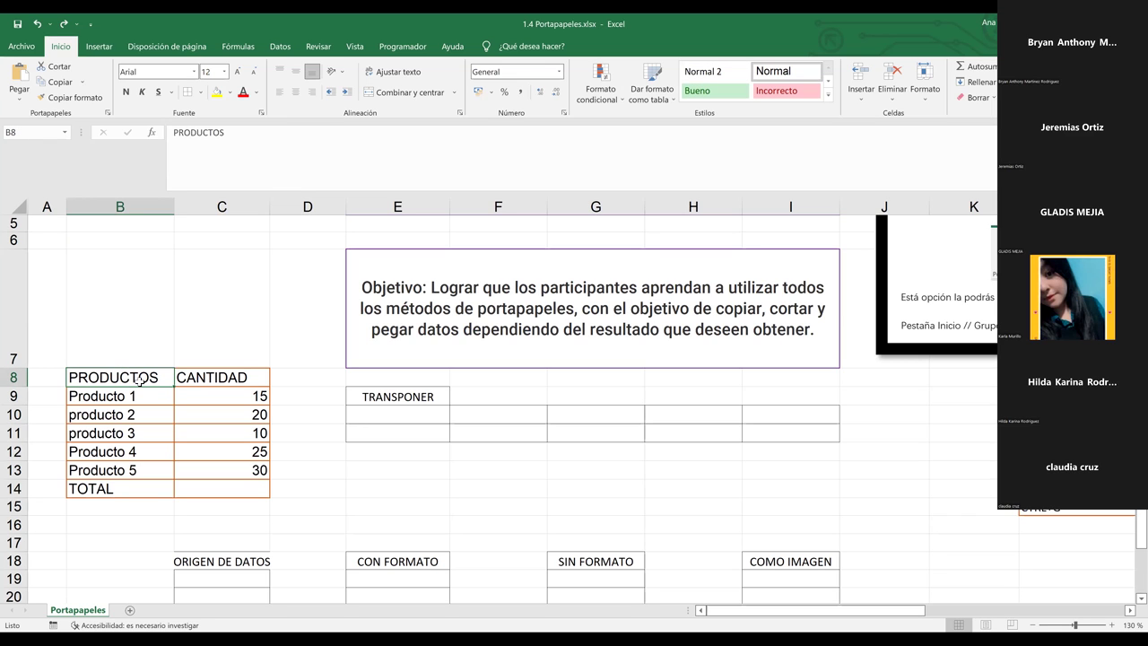
pyautogui.click(291, 437)
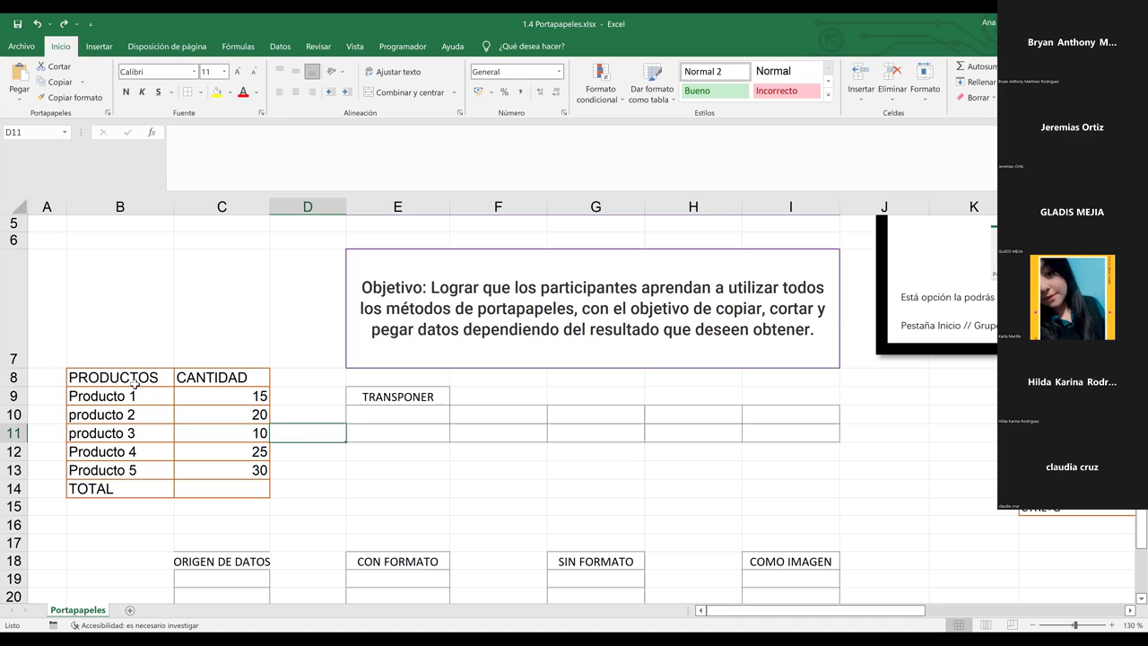
pyautogui.moveTo(128, 380); pyautogui.dragTo(233, 377)
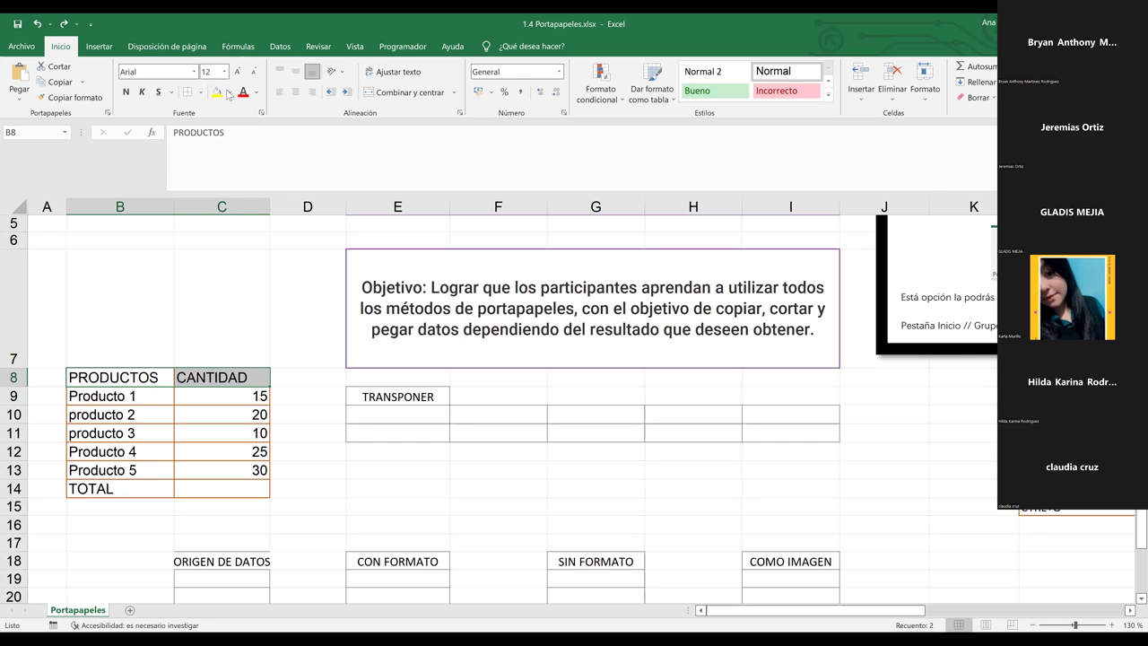
pyautogui.click(228, 93)
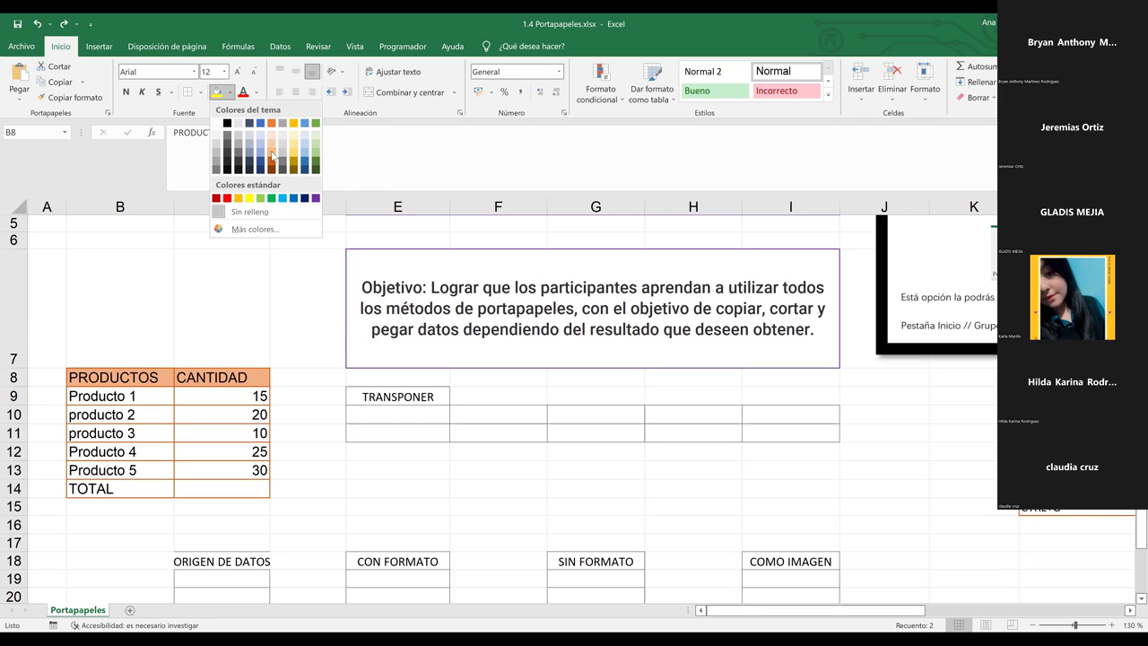
pyautogui.click(192, 513)
pyautogui.click(306, 469)
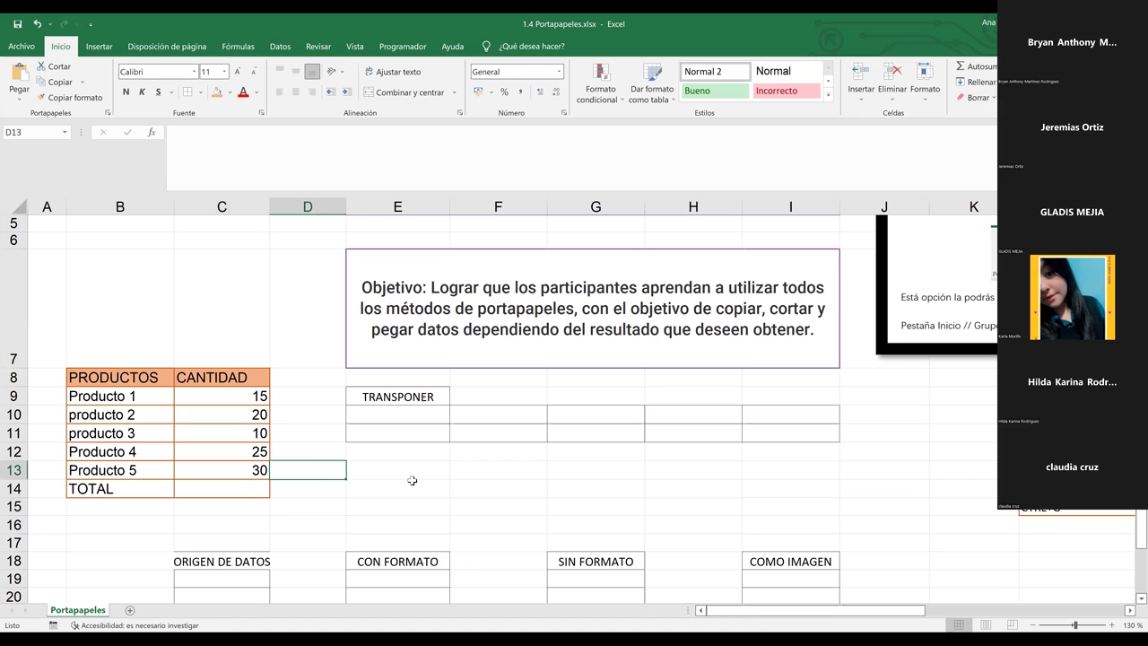
pyautogui.click(225, 492)
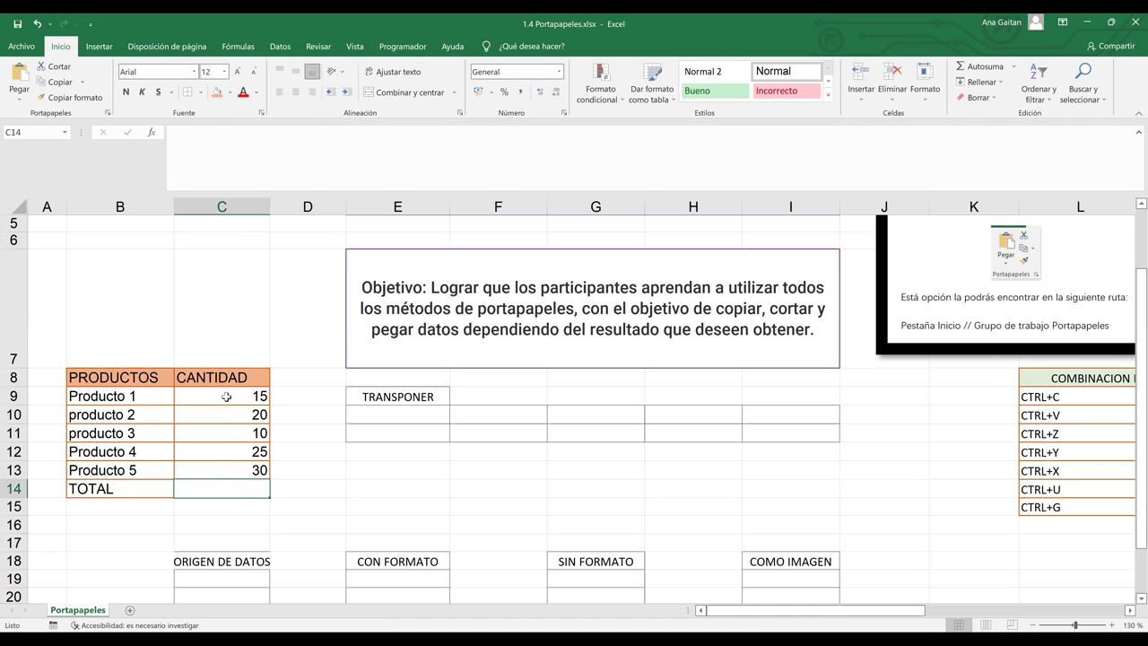
# Insert an AutoSum =SUMA(C9:C13) in C14 so the total shows 100
pyautogui.click(282, 514)
pyautogui.click(215, 489)
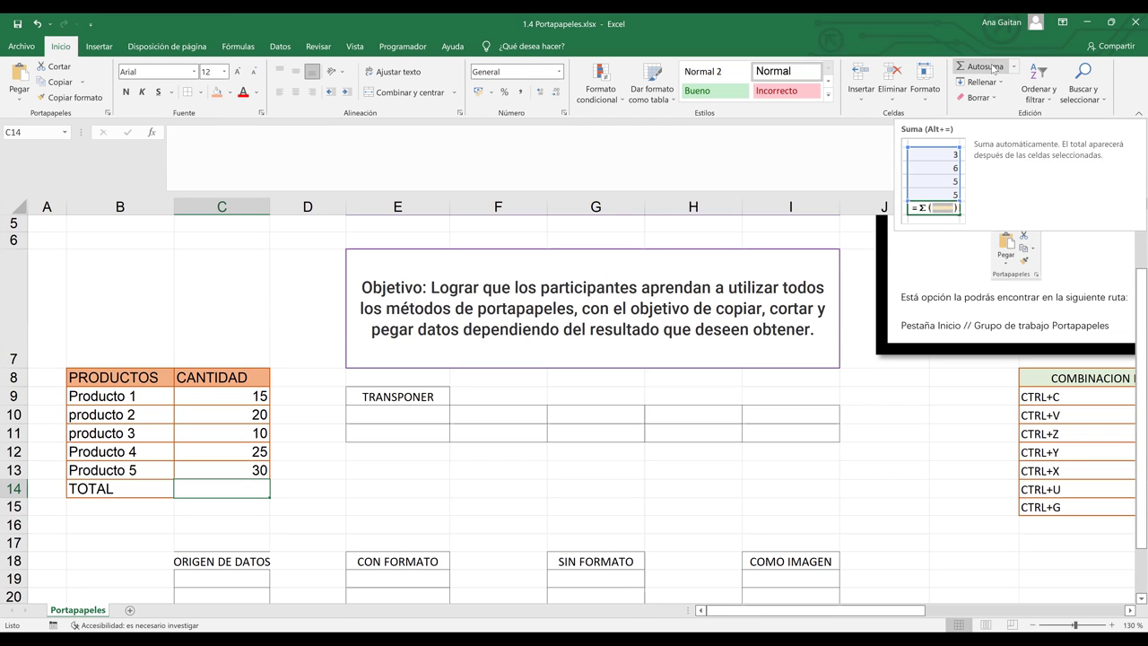
pyautogui.click(985, 67)
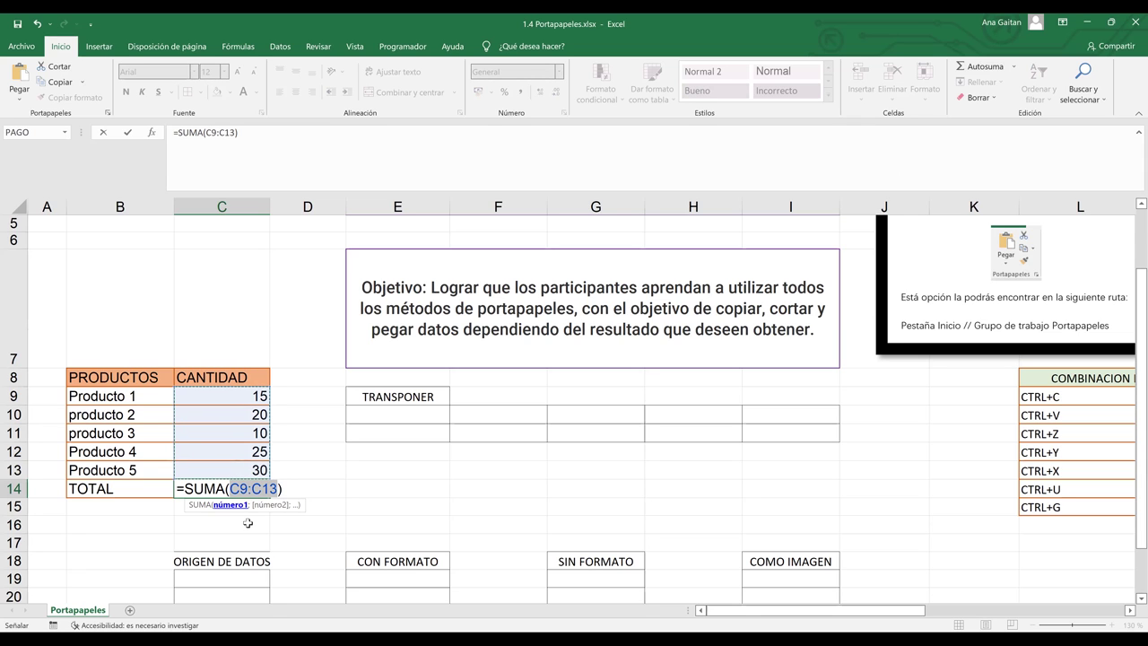
pyautogui.click(397, 504)
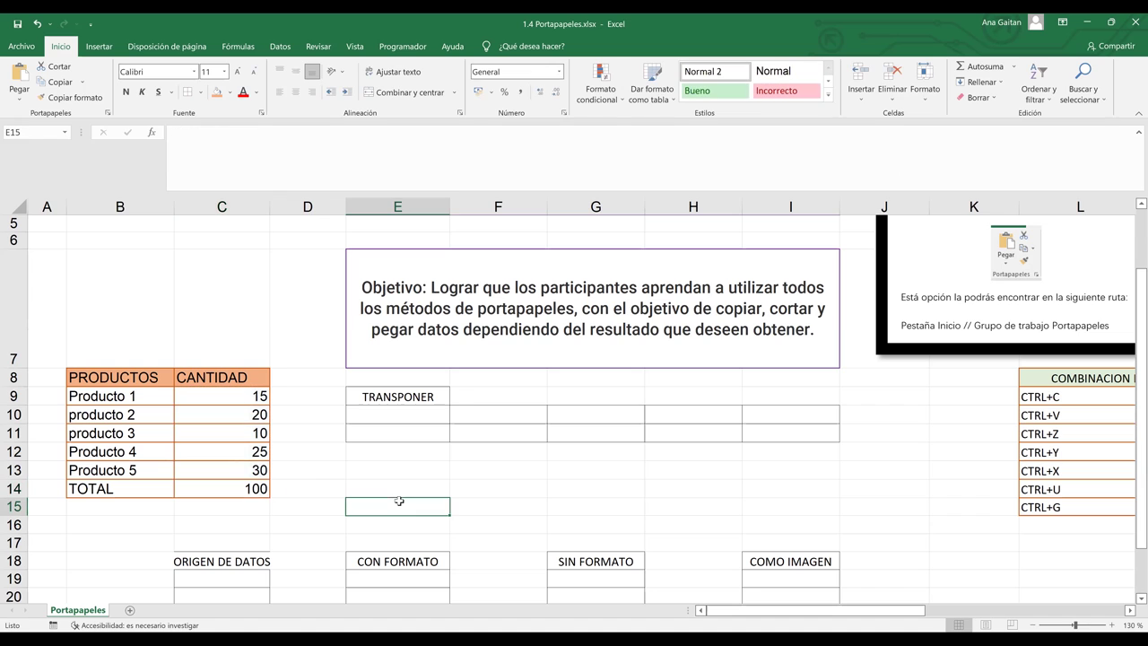
pyautogui.click(257, 492)
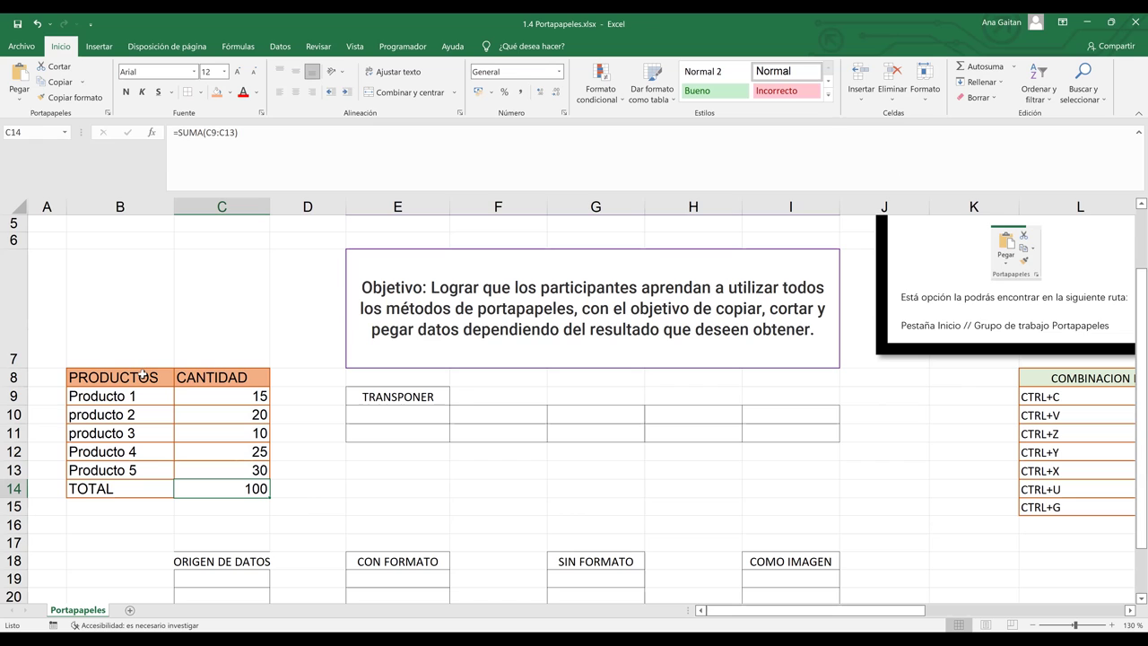
# Select the PRODUCTOS/CANTIDAD table B8:C14 and copy it
pyautogui.click(143, 375)
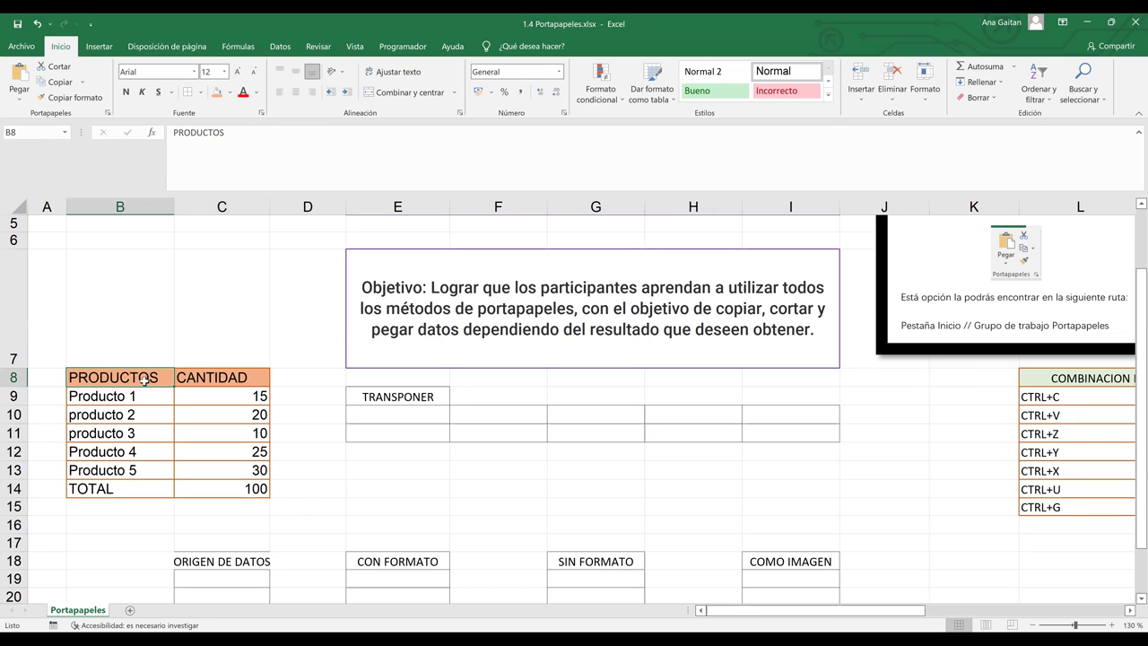
pyautogui.moveTo(148, 387); pyautogui.dragTo(197, 484)
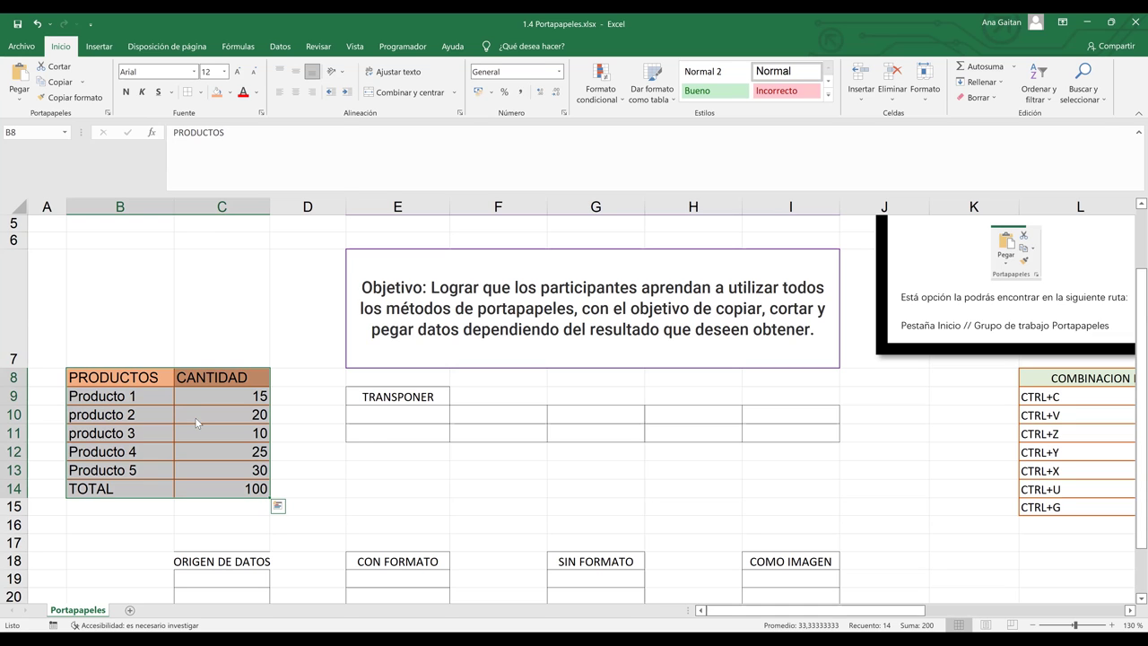
pyautogui.rightClick(197, 423)
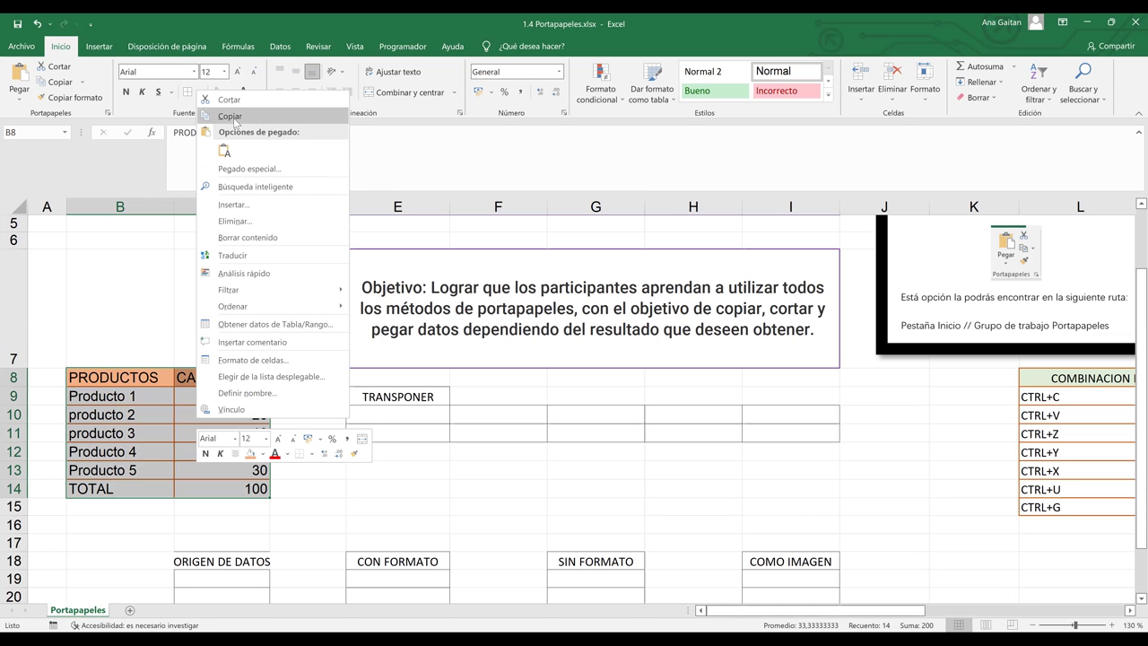
pyautogui.click(235, 117)
pyautogui.click(442, 491)
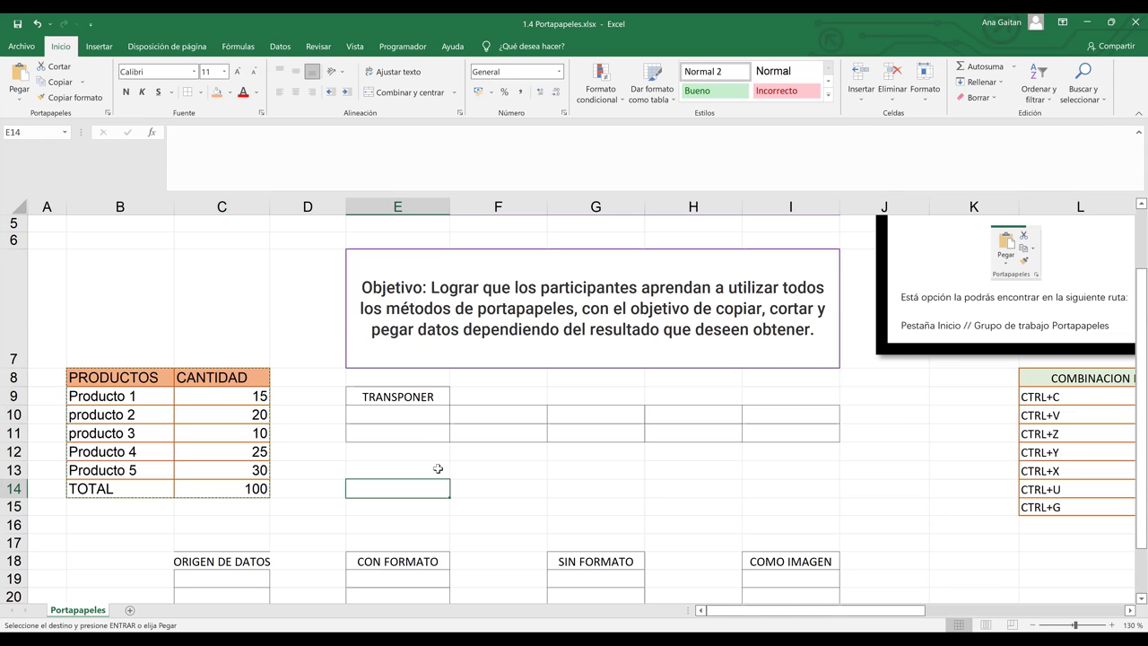
# Paste the table at E10 with source formatting, inspect its TOTAL, then undo the paste
pyautogui.click(381, 415)
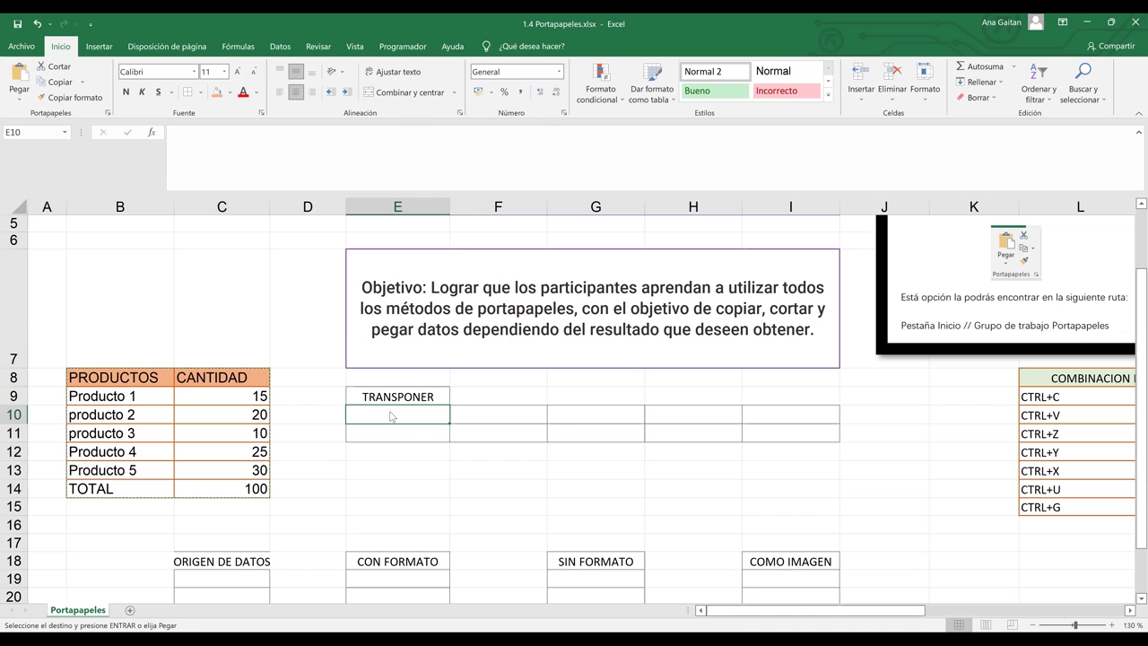
pyautogui.rightClick(391, 416)
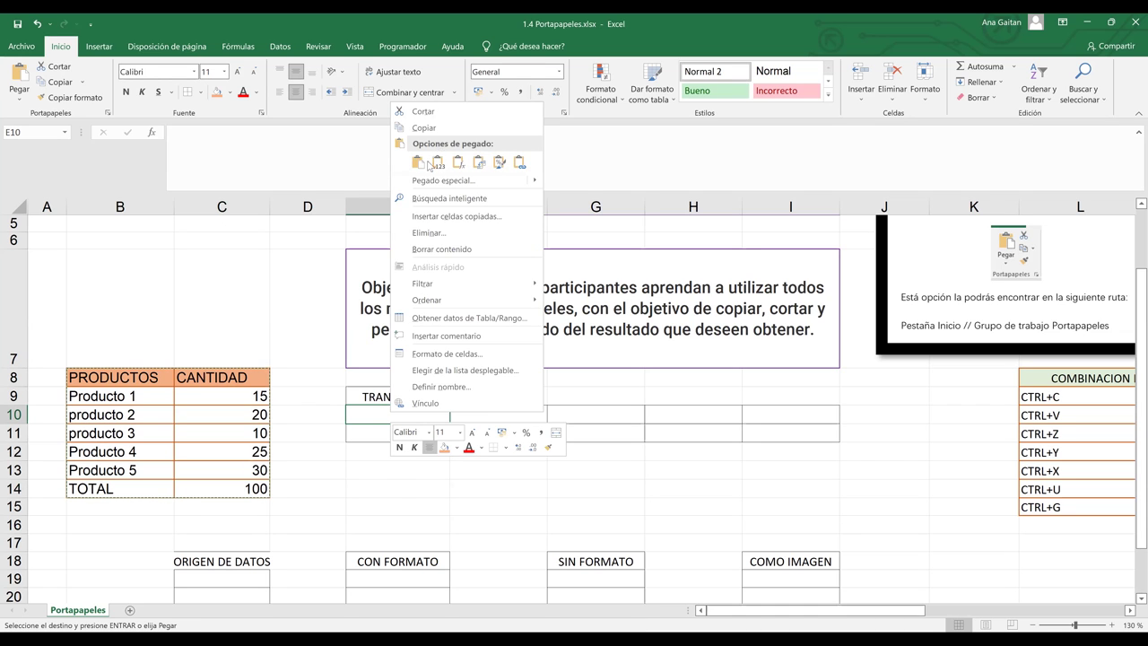
pyautogui.click(433, 165)
pyautogui.click(419, 164)
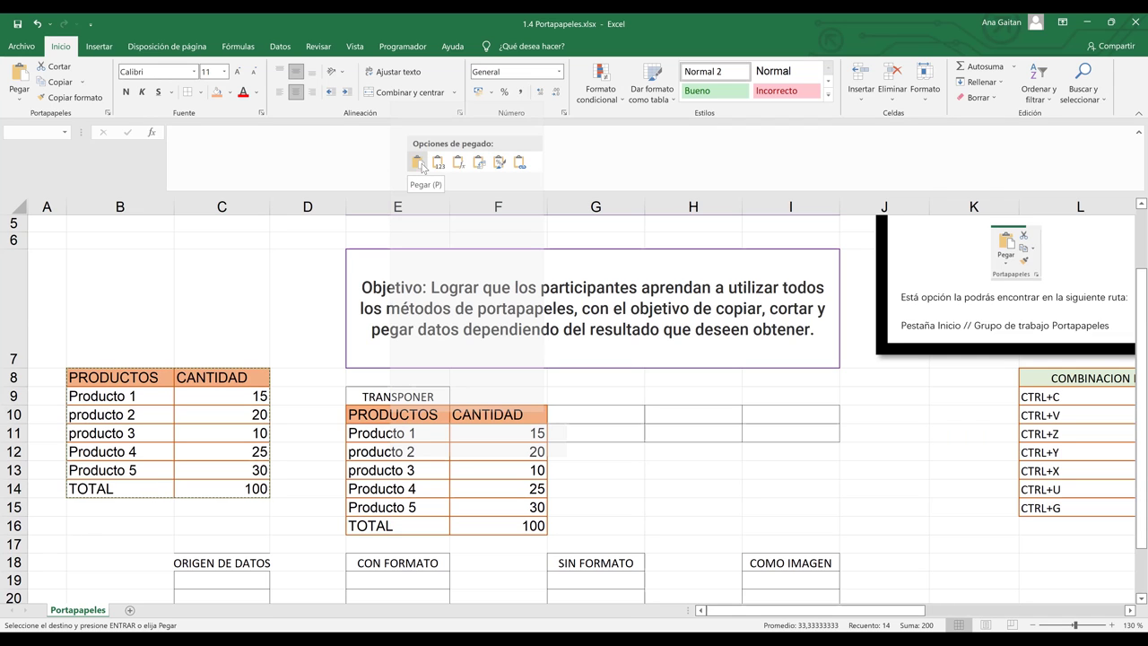
pyautogui.click(451, 449)
pyautogui.click(527, 526)
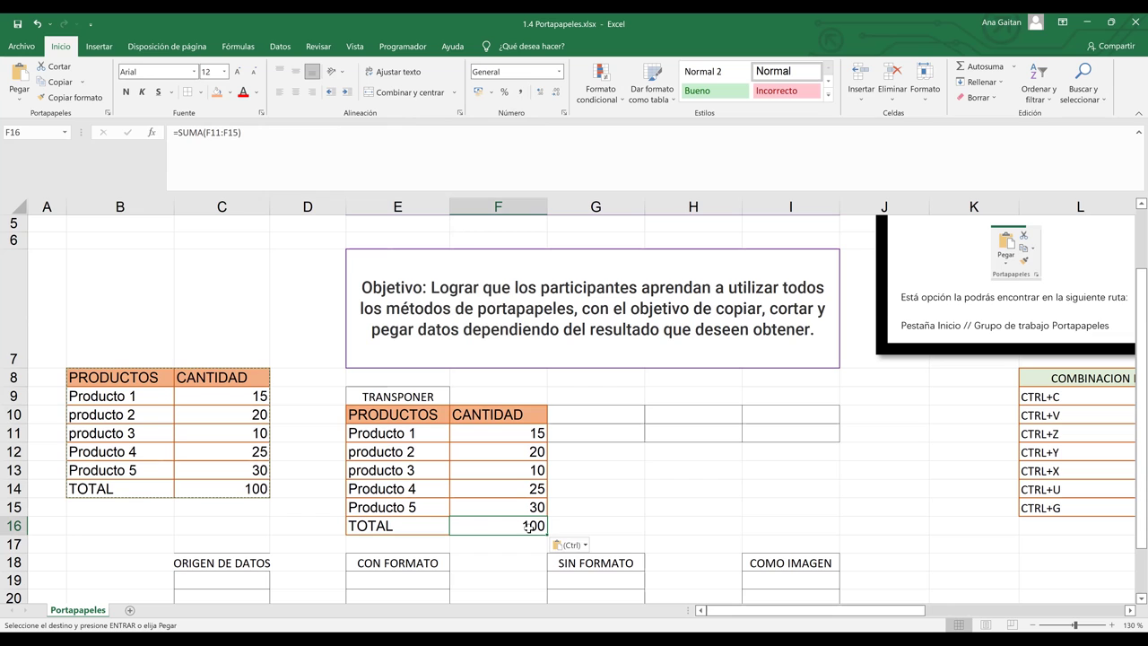
pyautogui.click(608, 507)
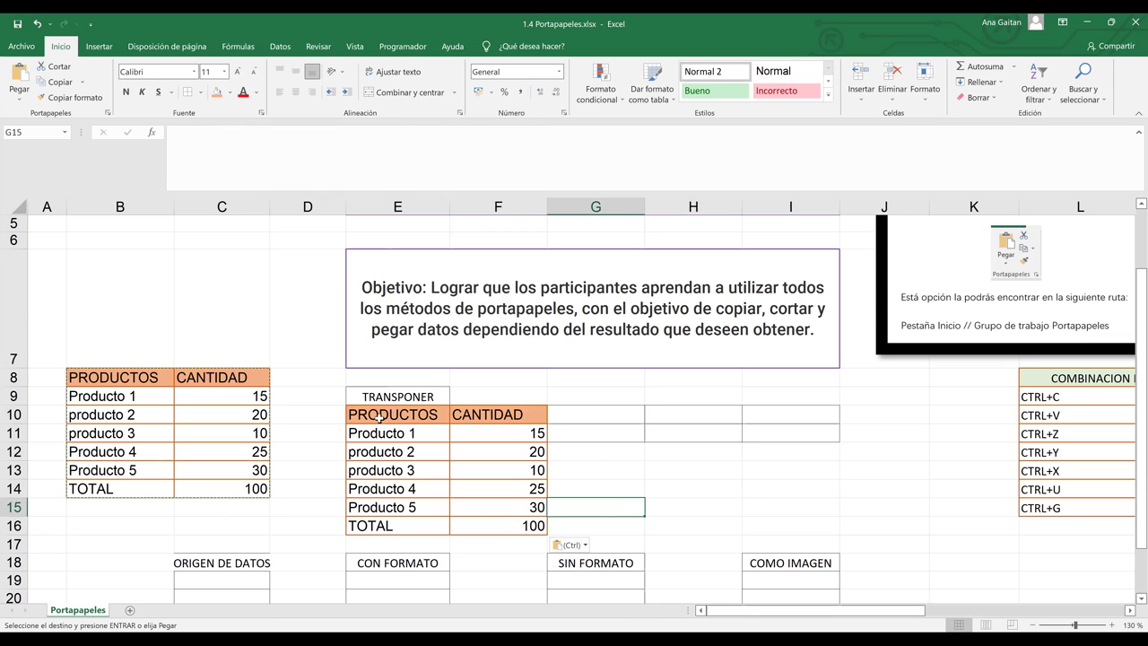
pyautogui.click(597, 485)
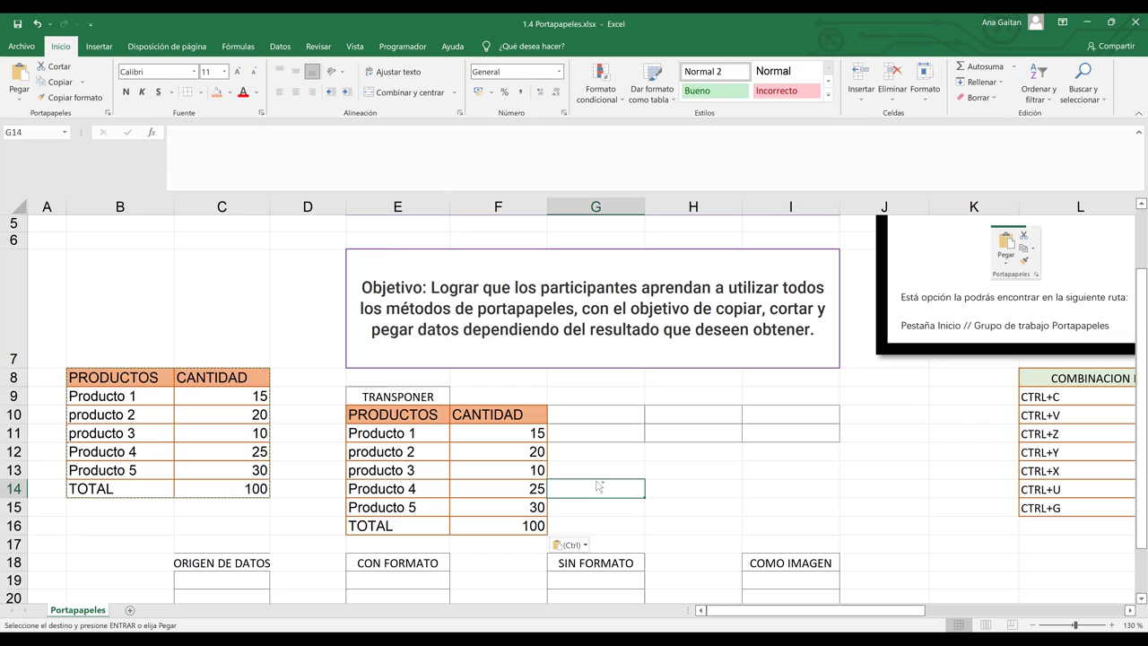
pyautogui.hotkey('ctrl', 'z')
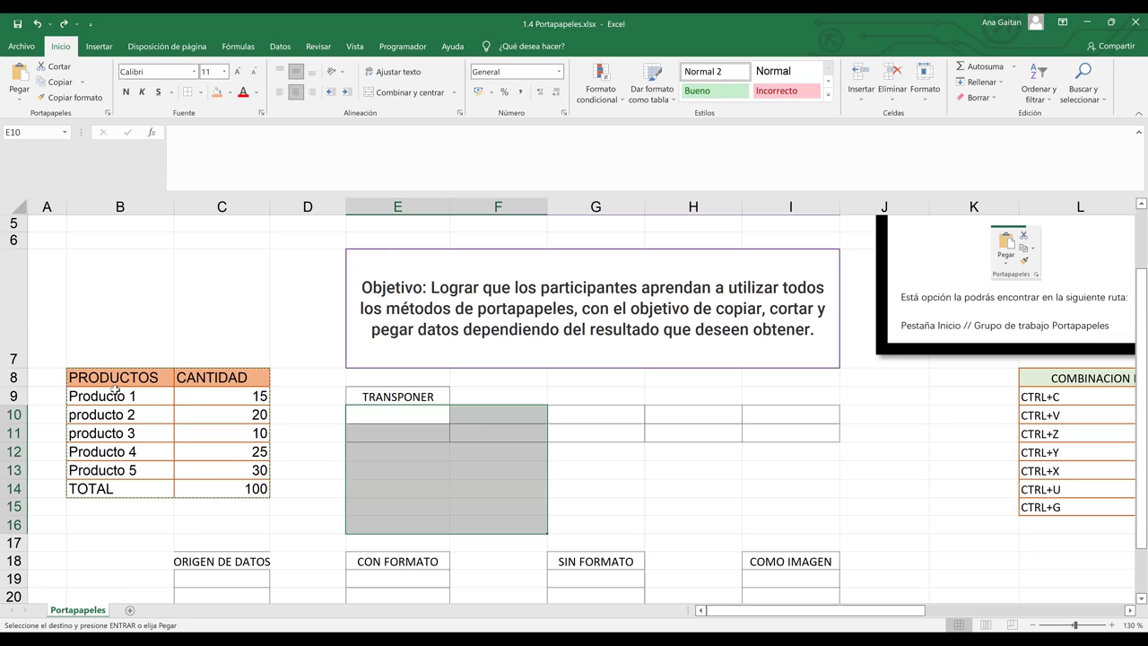
# Select E10 and open the Portapapeles pane showing the copied table
pyautogui.click(265, 395)
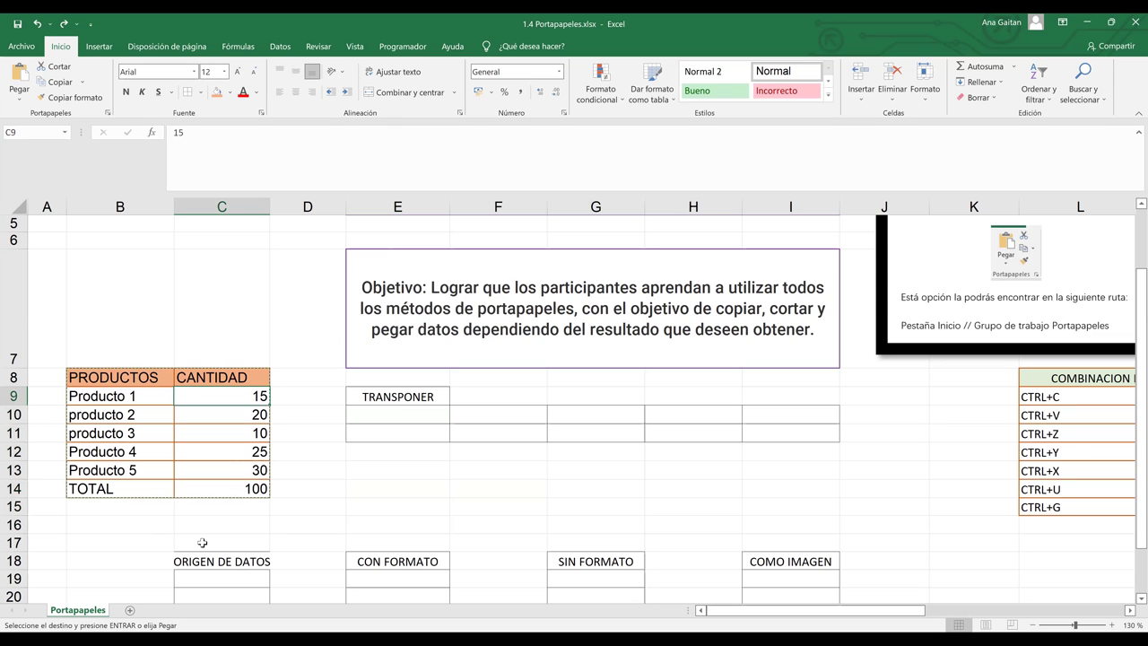
pyautogui.click(389, 411)
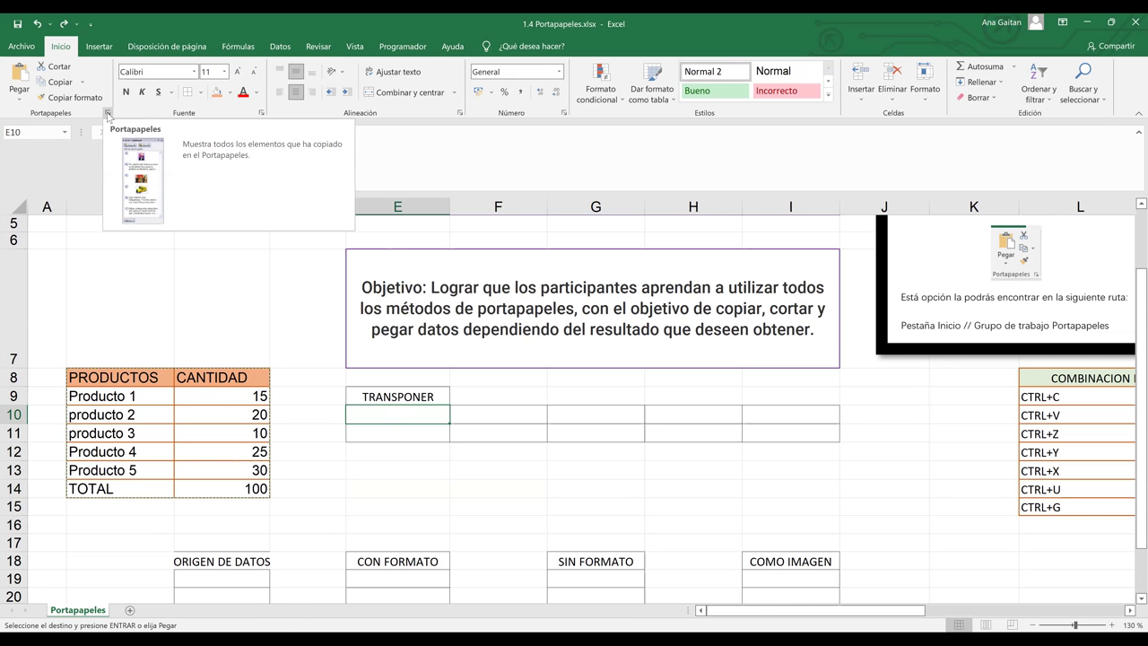
pyautogui.click(108, 114)
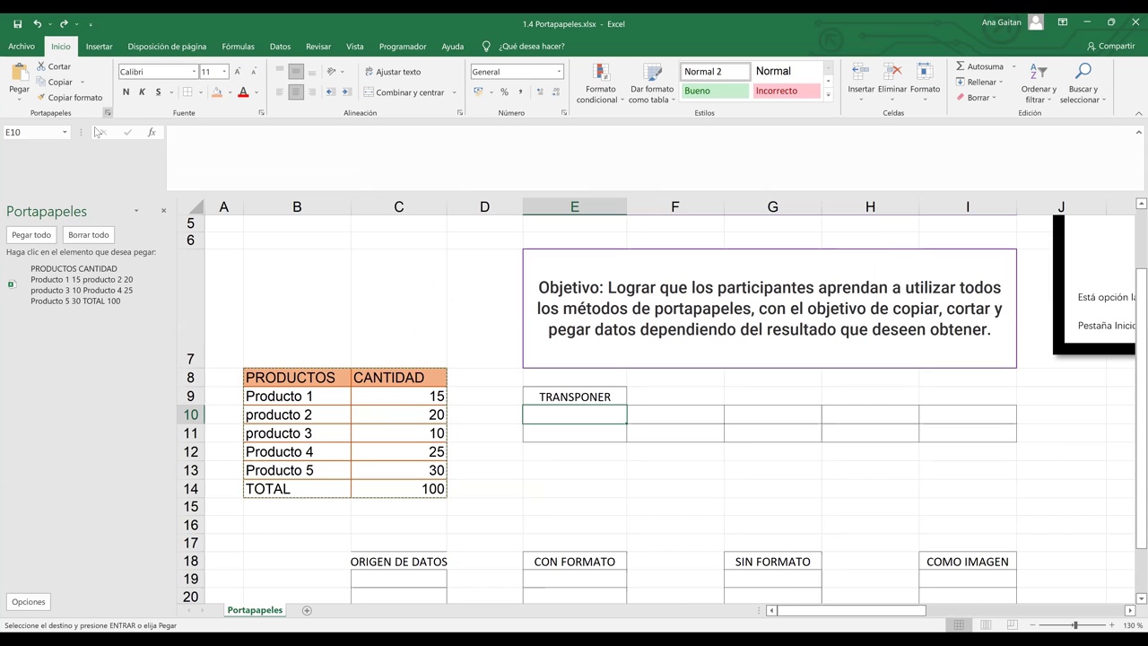
pyautogui.moveTo(68, 294)
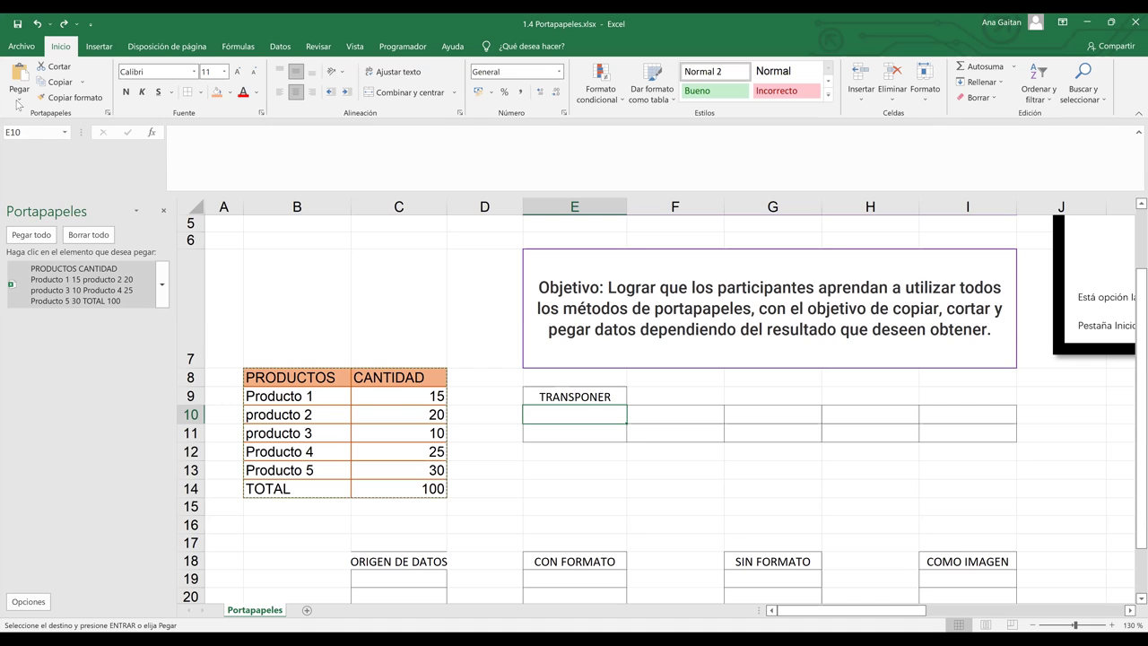
# Paste the table at E10 with Transponer and compare it with the original headers
pyautogui.click(18, 101)
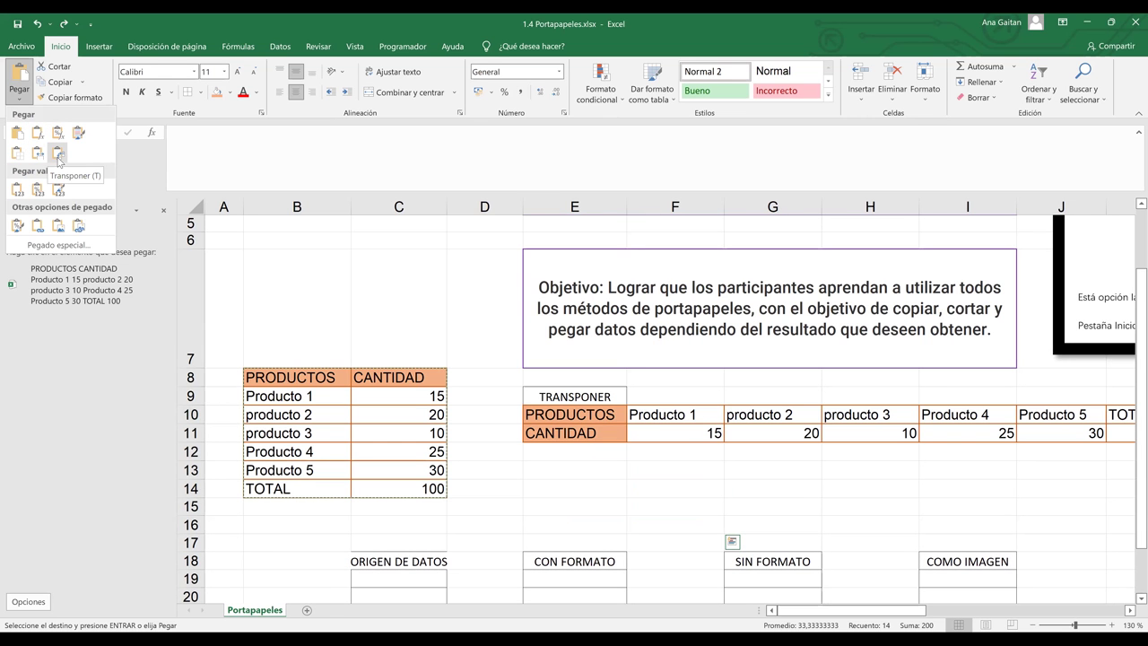
pyautogui.click(58, 157)
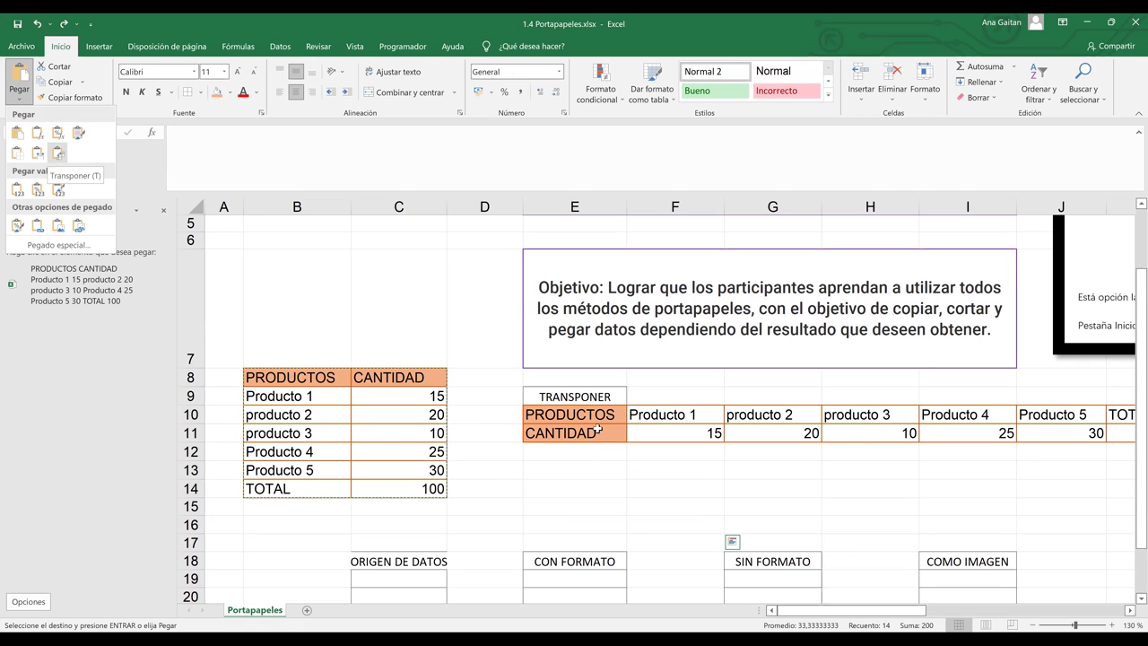
pyautogui.press('Down')
pyautogui.click(306, 379)
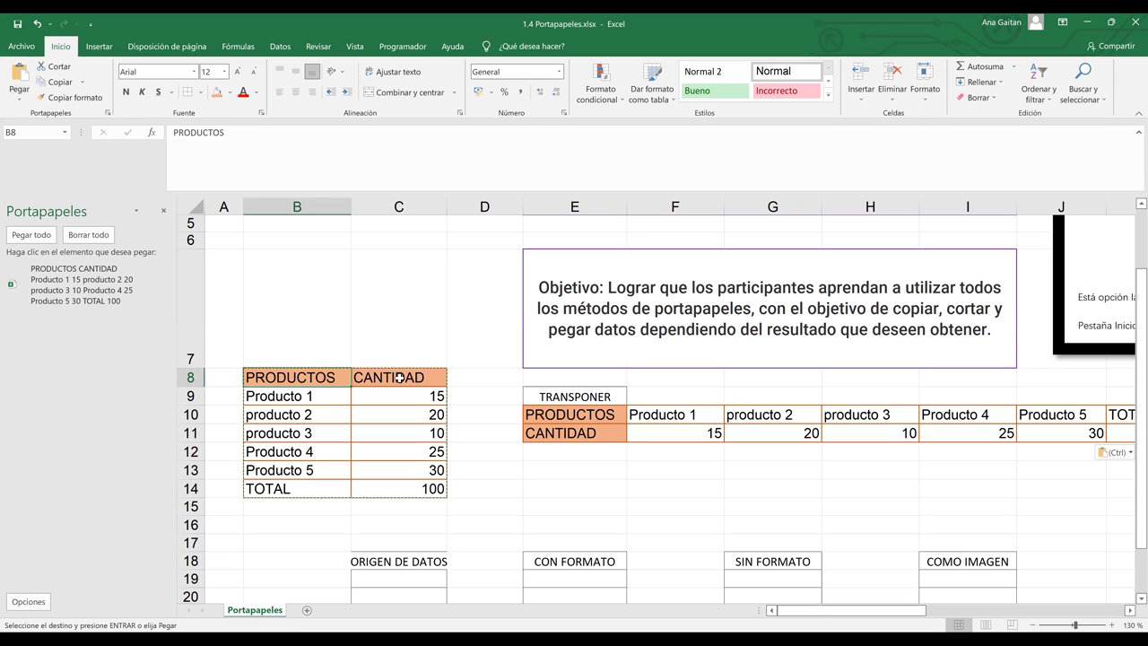
pyautogui.click(363, 379)
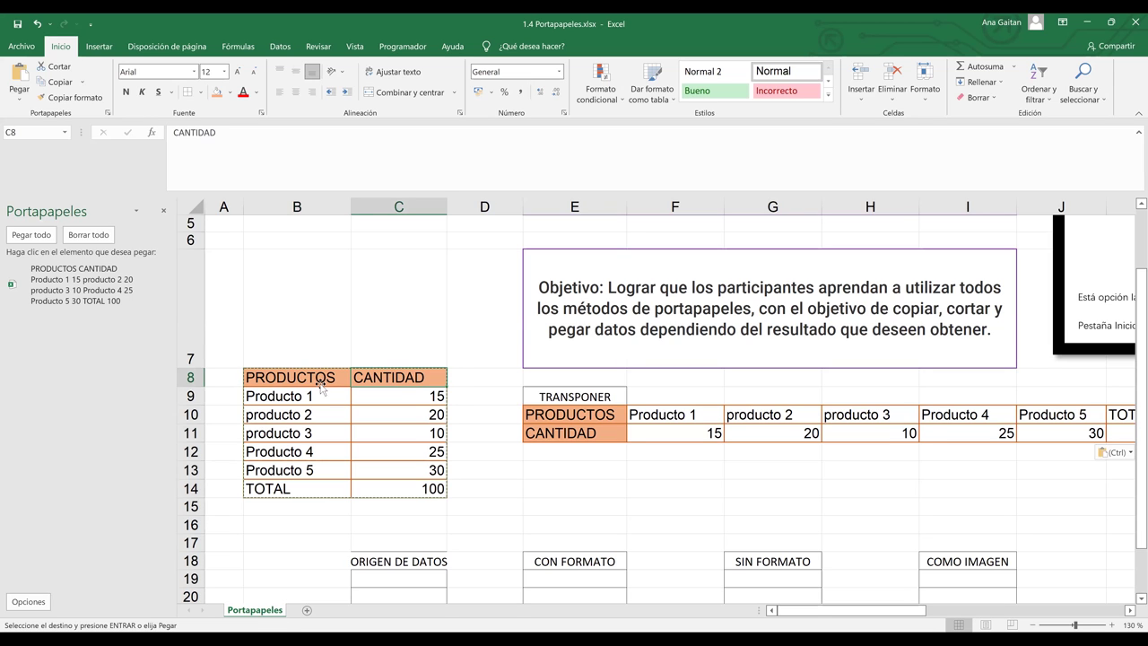
pyautogui.keyDown('shift'); pyautogui.click(322, 378); pyautogui.keyUp('shift')
# Check the transposed labels, Producto 1, quantity 15 and the TOTAL formula =SUMA(F11:J11)
pyautogui.moveTo(574, 413); pyautogui.dragTo(576, 431)
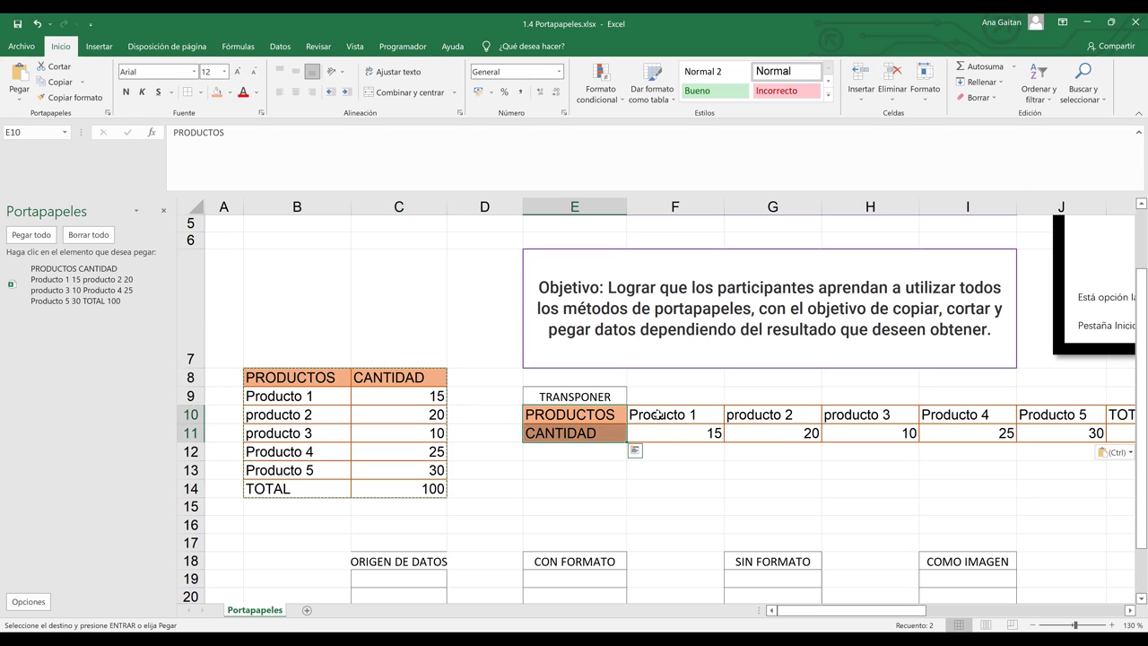
pyautogui.press('Right')
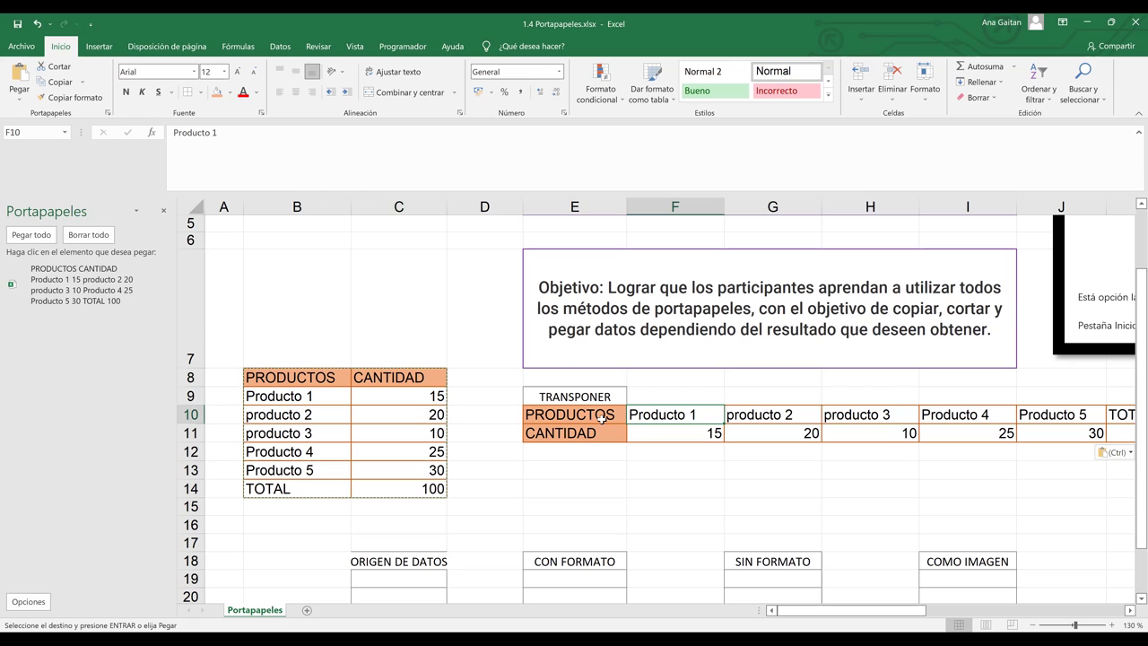
pyautogui.press('Down')
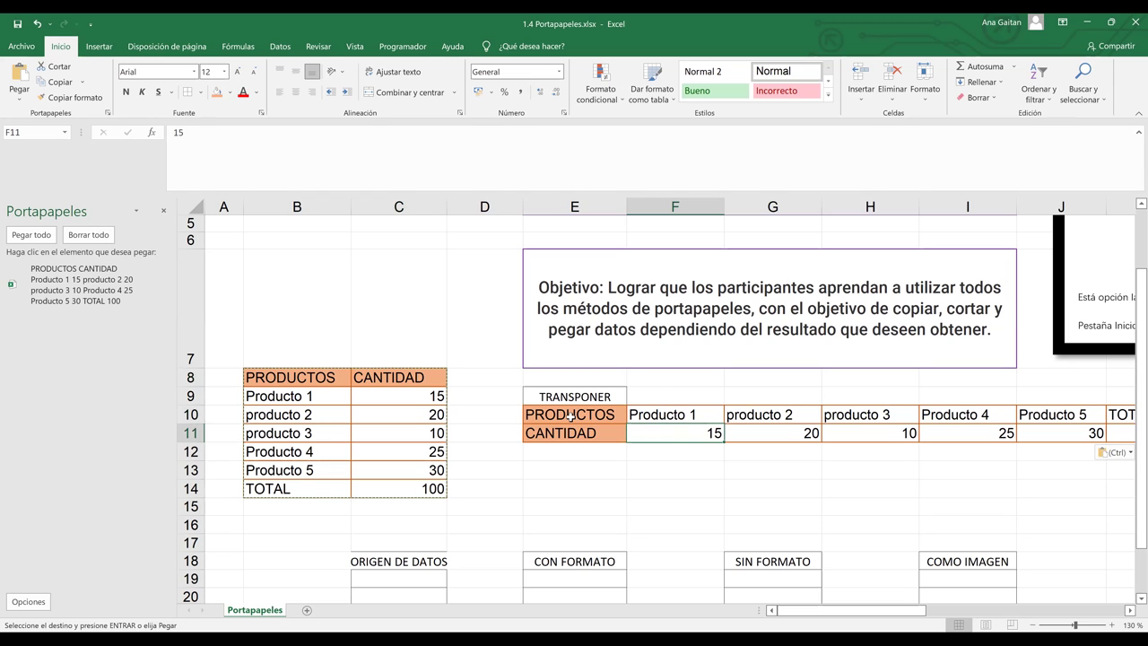
pyautogui.click(572, 416)
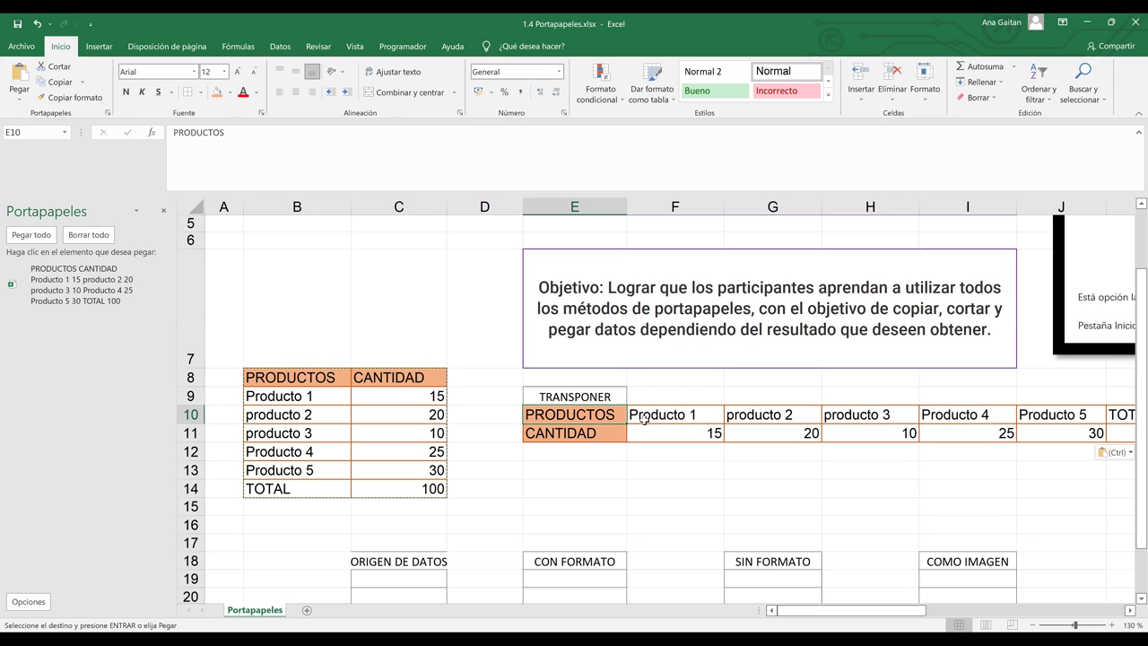
pyautogui.click(675, 415)
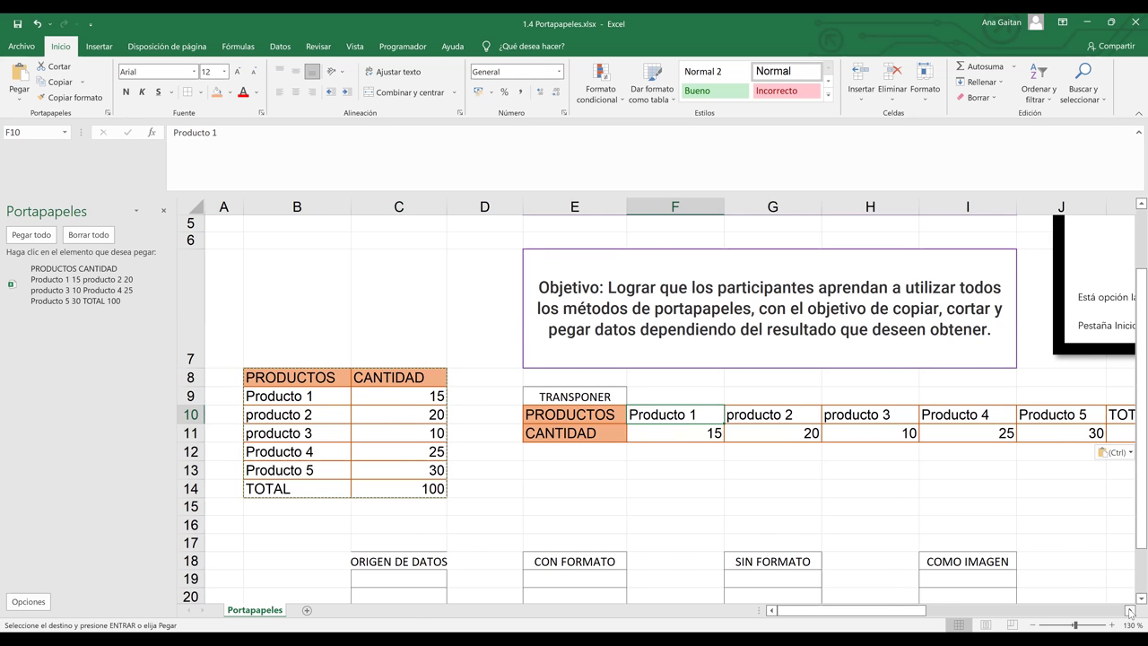
pyautogui.click(1129, 611)
pyautogui.hscroll(3, 662, 449)
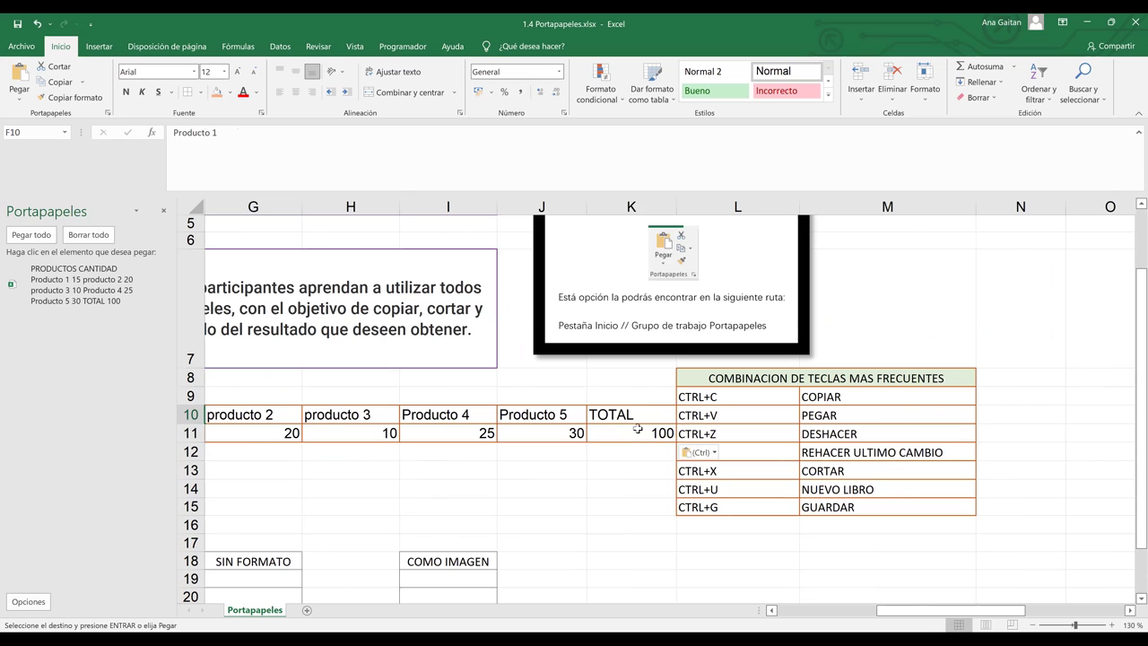
pyautogui.click(637, 429)
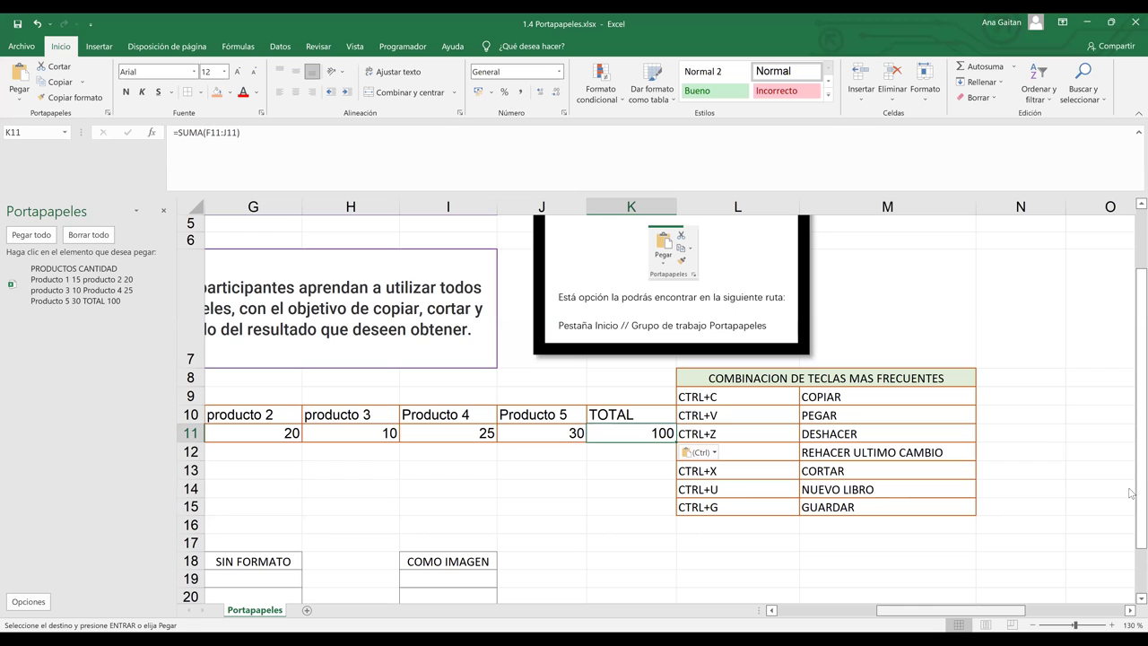
pyautogui.hscroll(-3, 1045, 444)
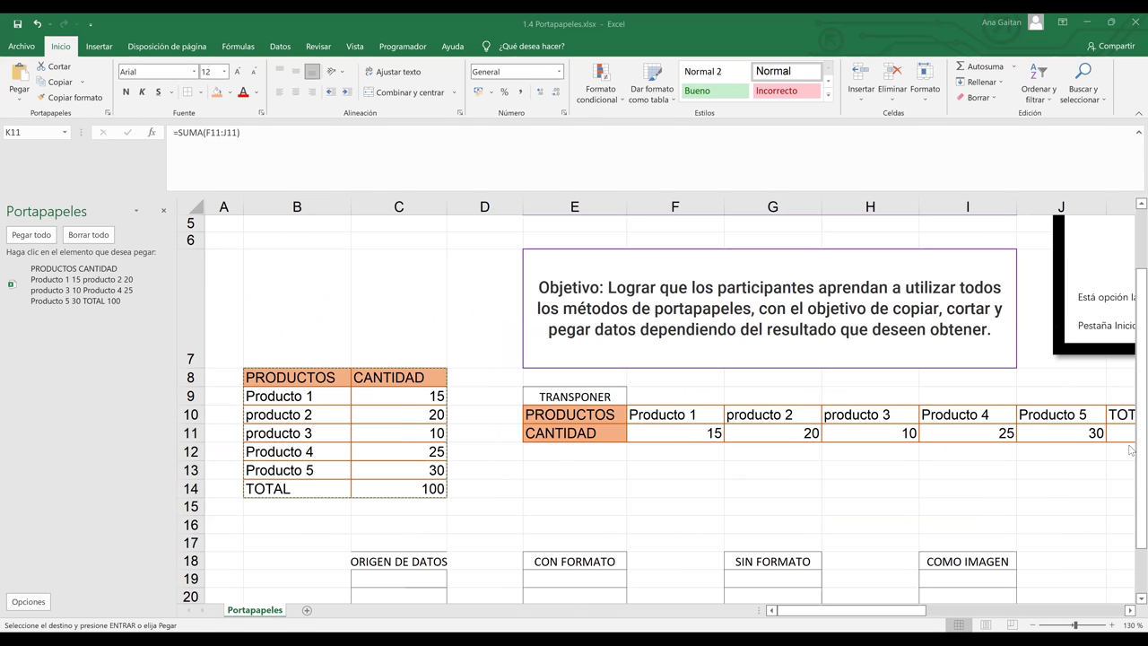
# Close the clipboard pane and choose C19 under ORIGEN DE DATOS as destination
pyautogui.scroll(-1, 837, 461)
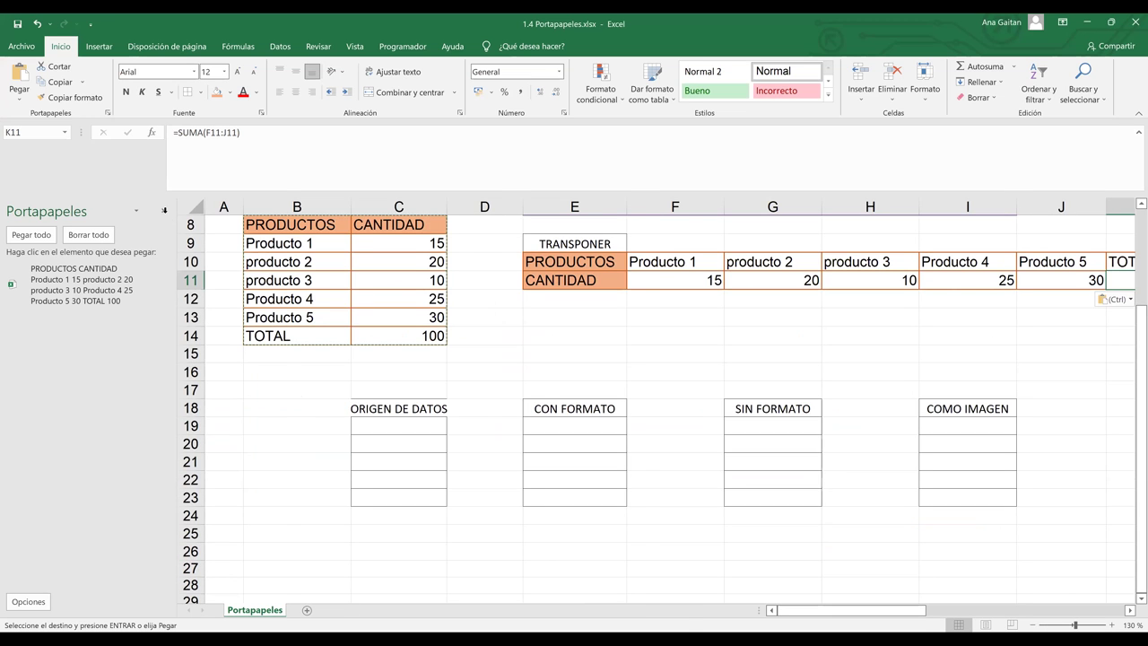
pyautogui.click(165, 212)
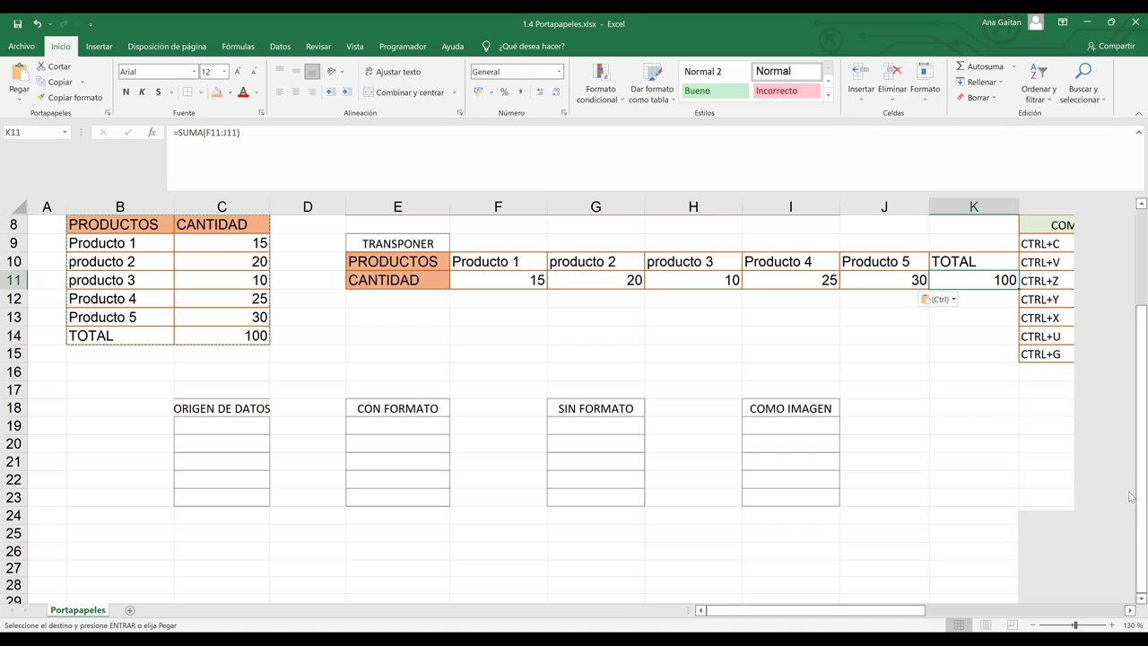
pyautogui.scroll(1, 496, 486)
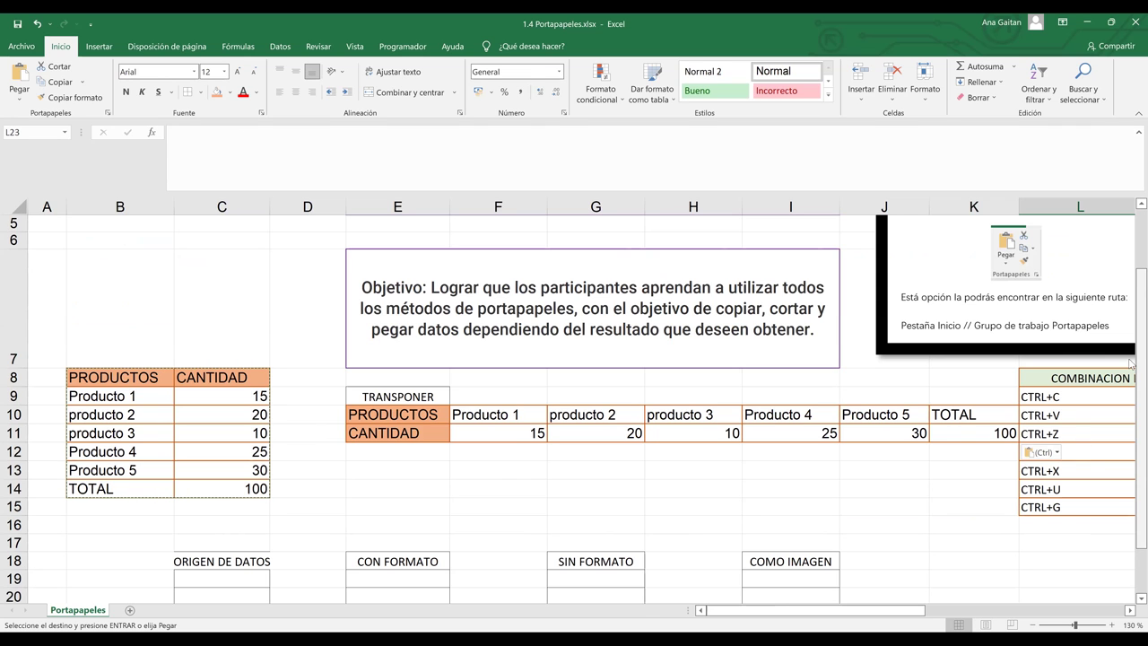
pyautogui.scroll(-1, 1133, 417)
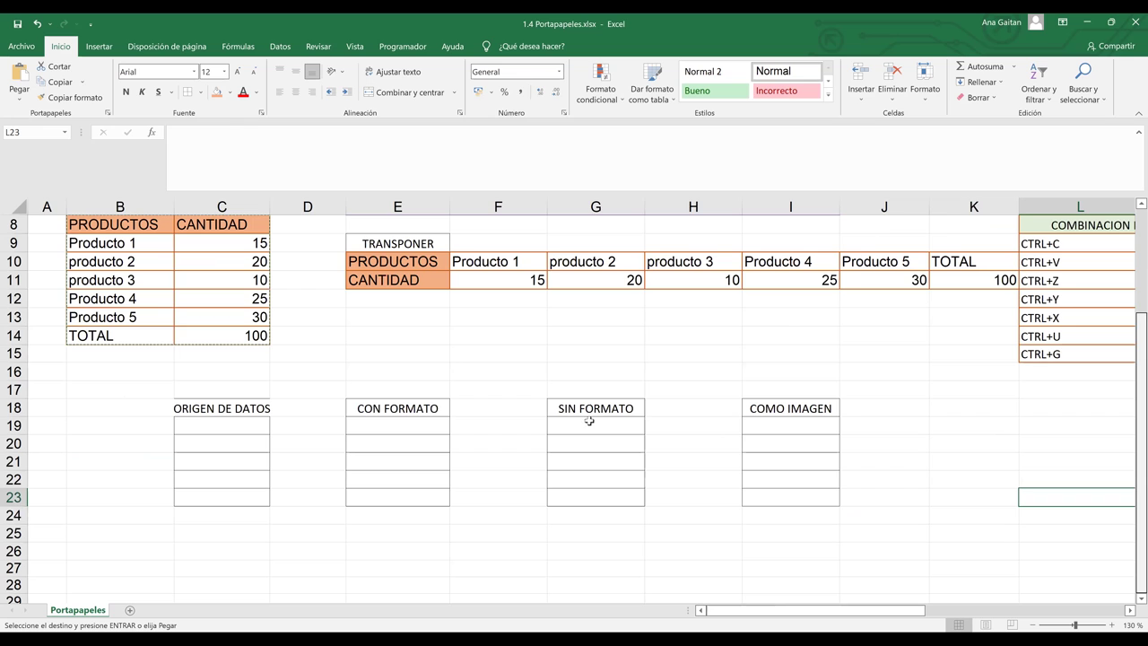
pyautogui.click(198, 427)
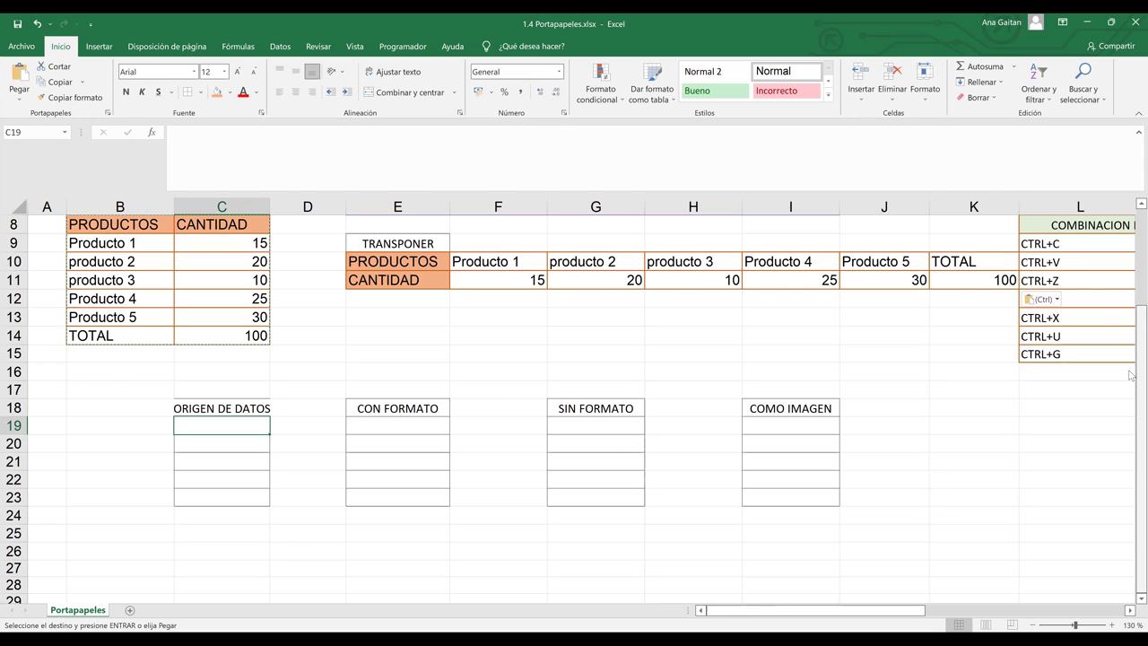
pyautogui.scroll(1, 1131, 375)
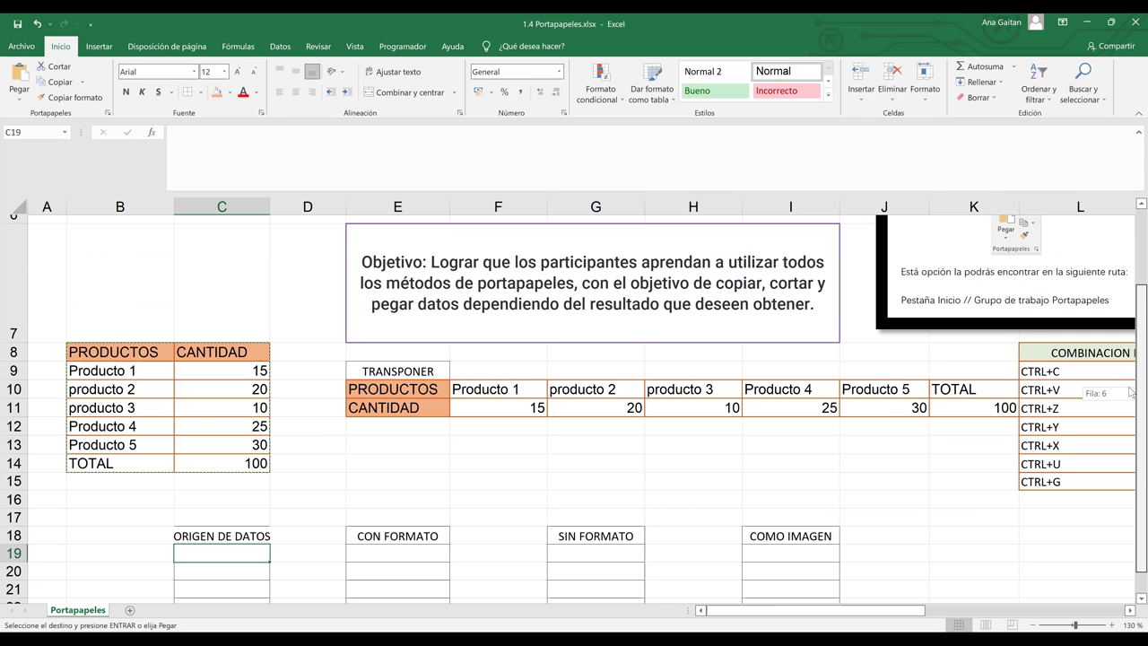
pyautogui.scroll(-1, 363, 321)
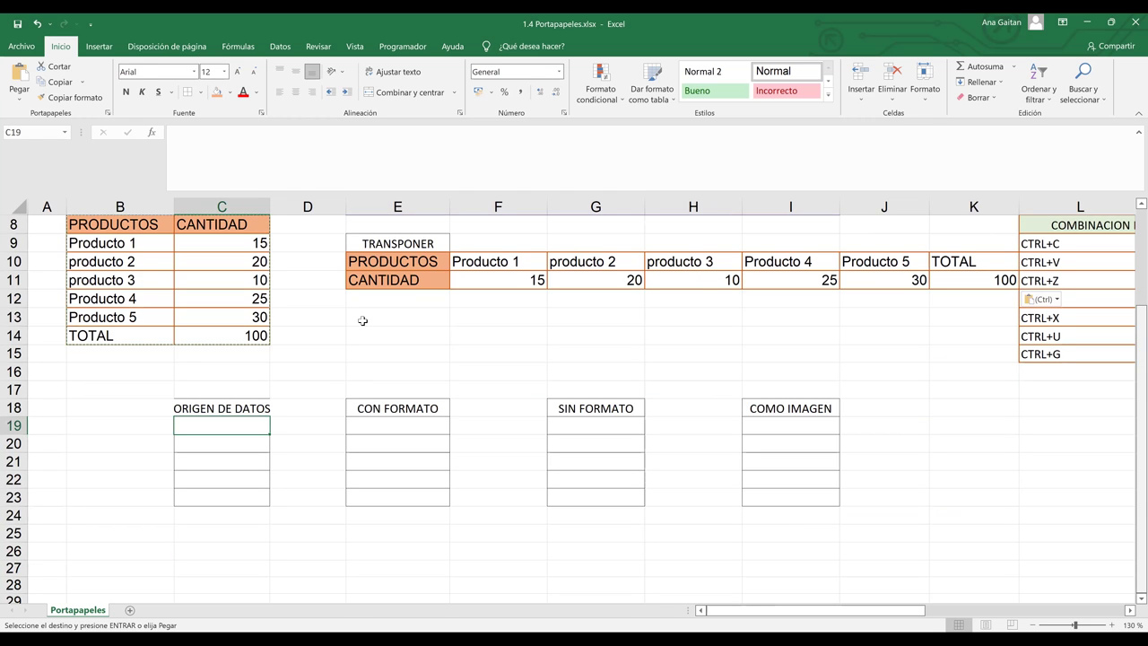
pyautogui.click(362, 320)
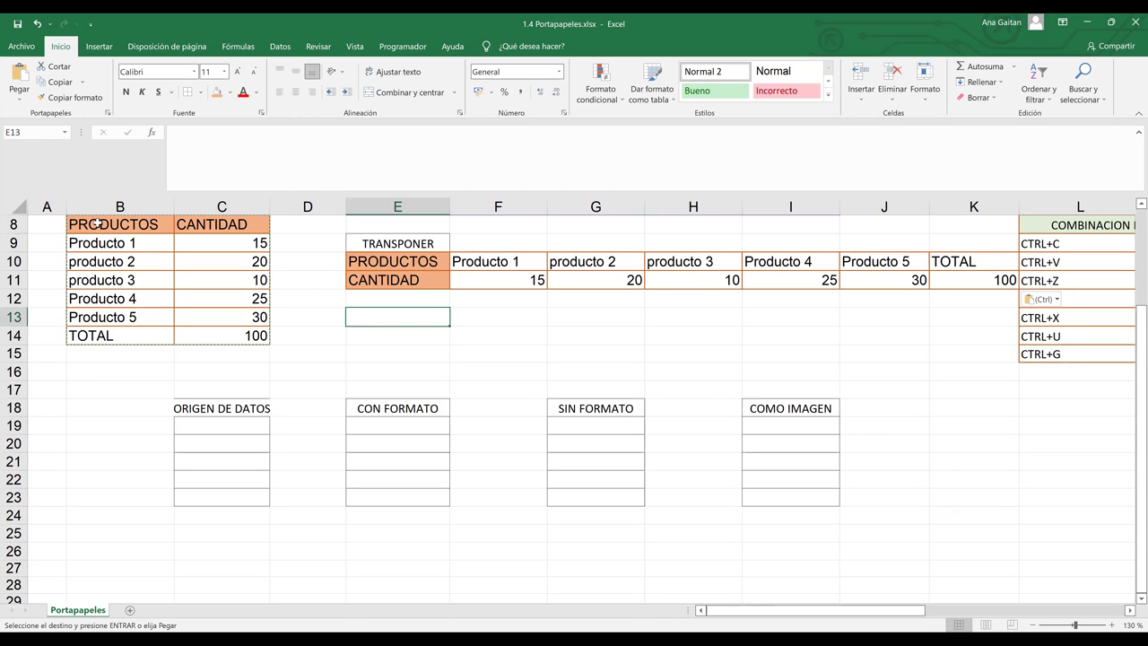
pyautogui.click(186, 429)
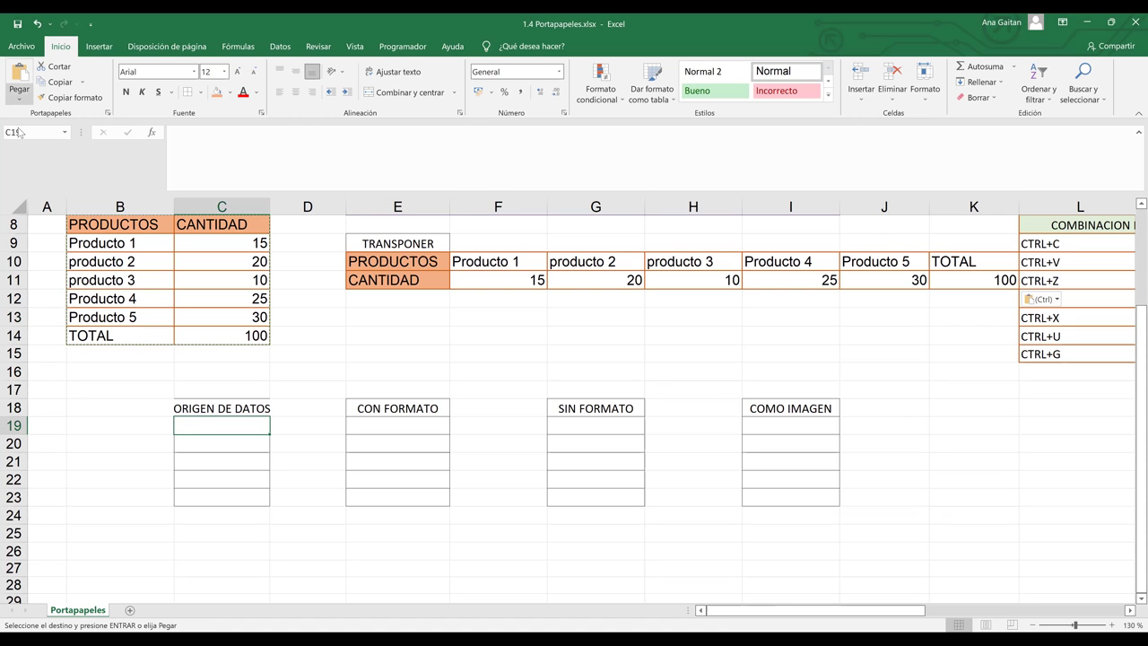
# Paste B8:C14 at C19 with Mantener formato de origen
pyautogui.click(19, 97)
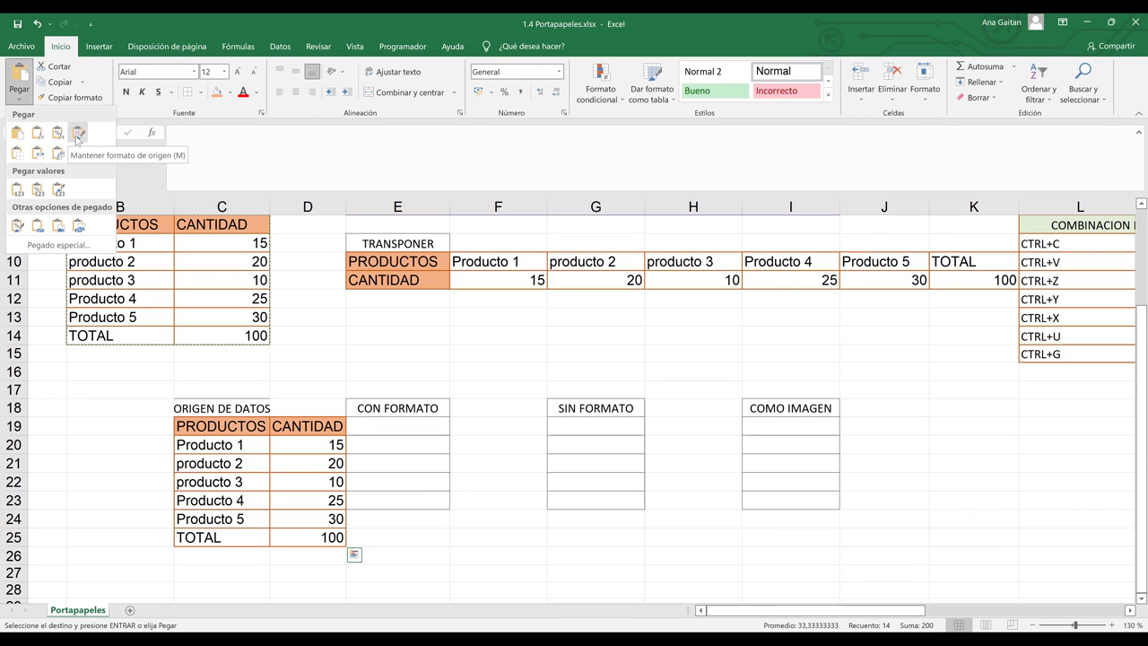
pyautogui.click(77, 135)
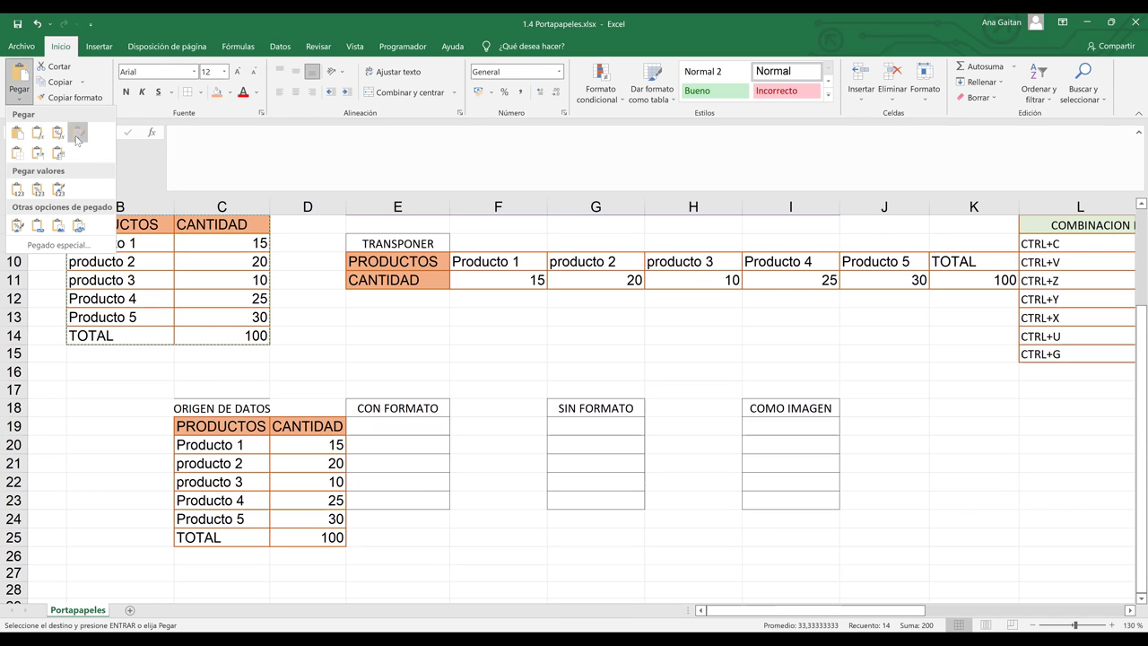
pyautogui.click(260, 490)
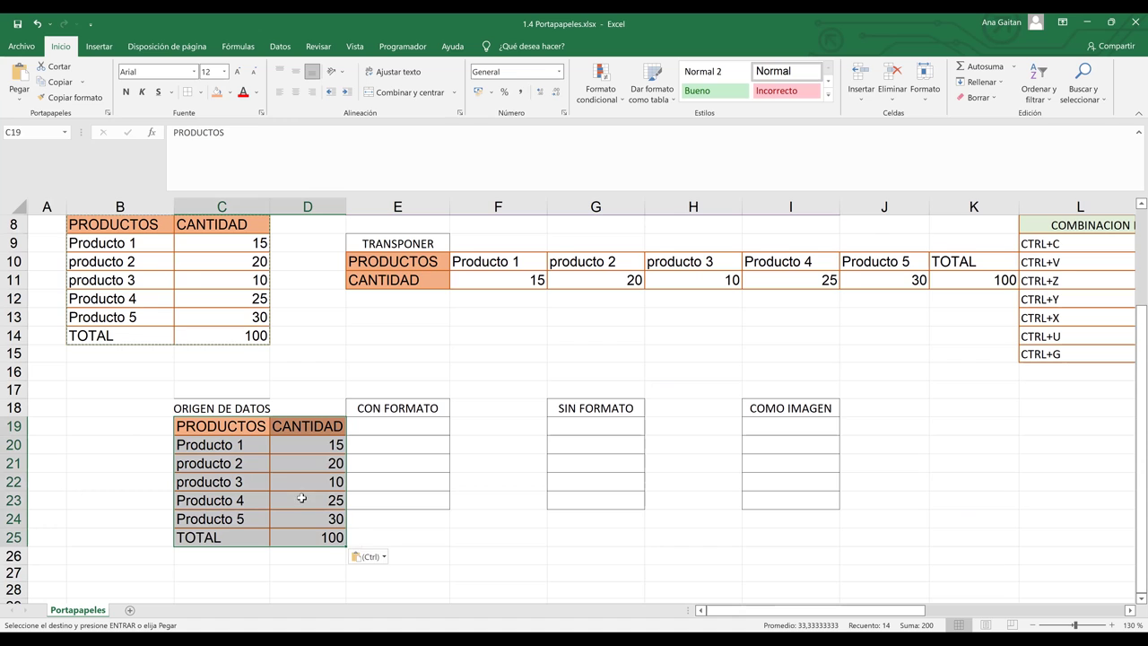
pyautogui.click(296, 463)
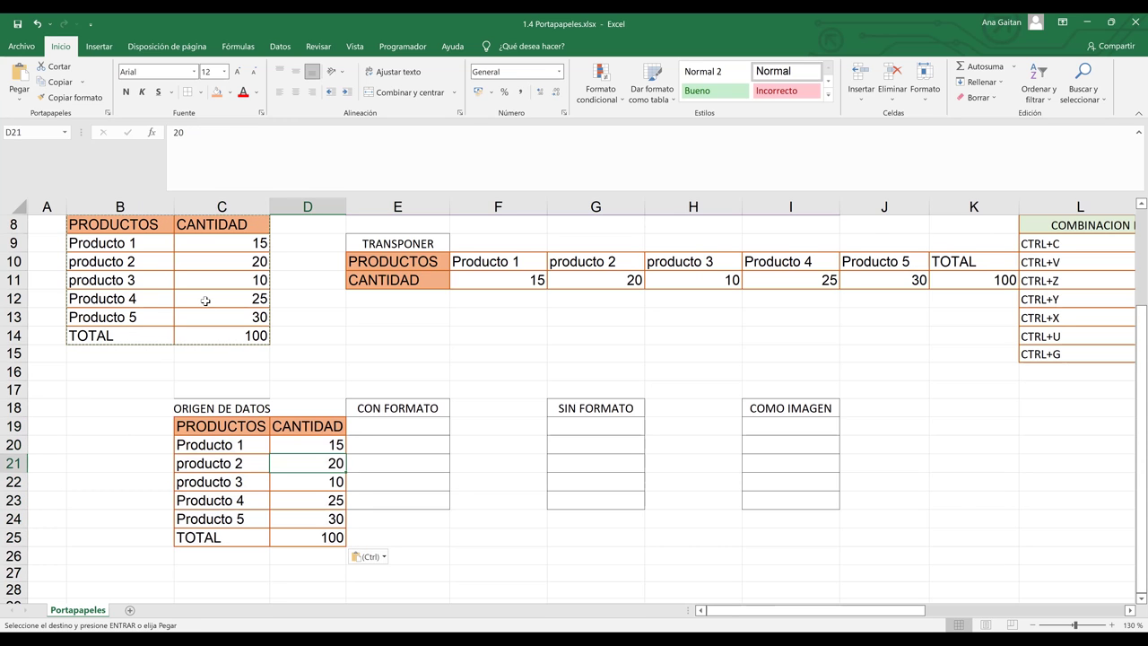
pyautogui.click(391, 444)
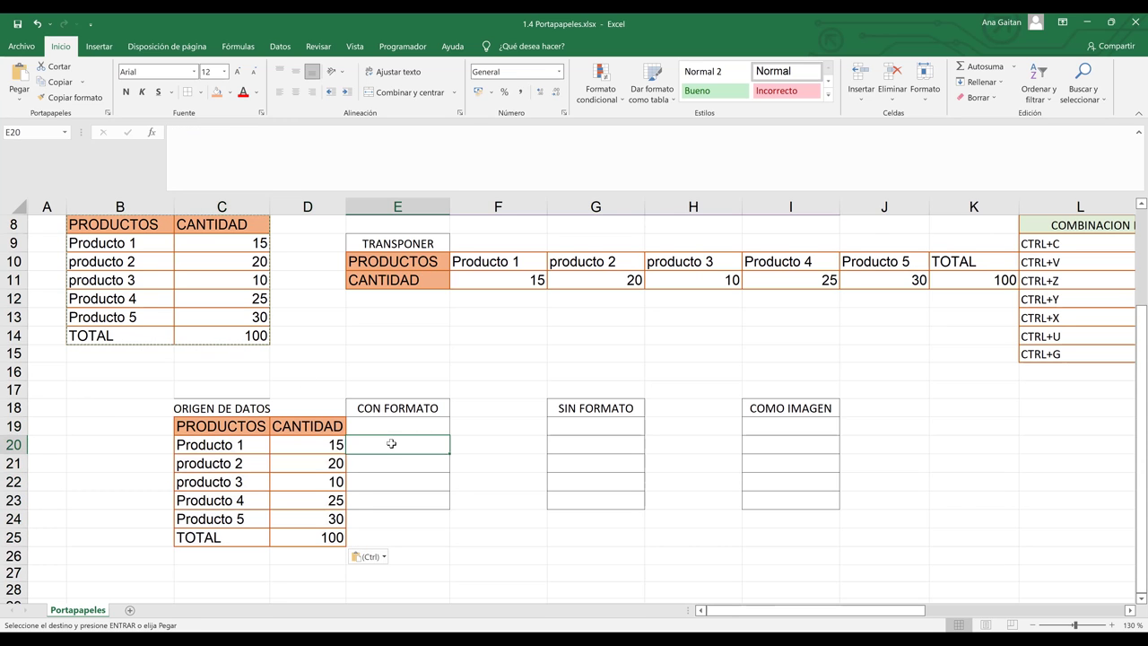
# Insert a new blank column at column E
pyautogui.click(394, 428)
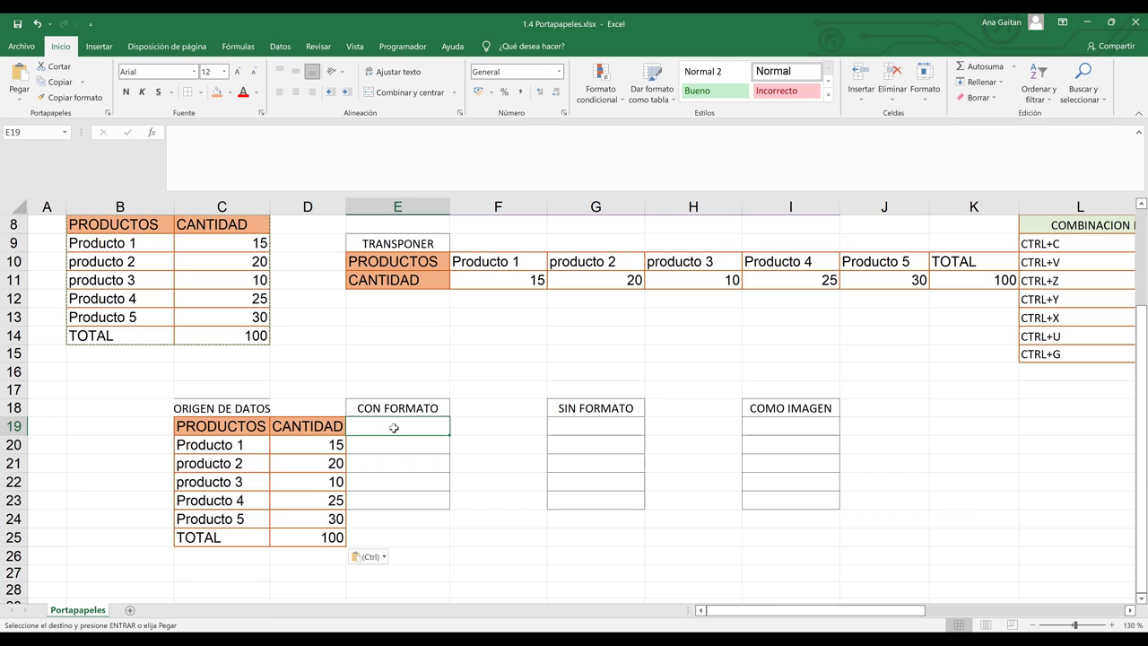
pyautogui.click(398, 207)
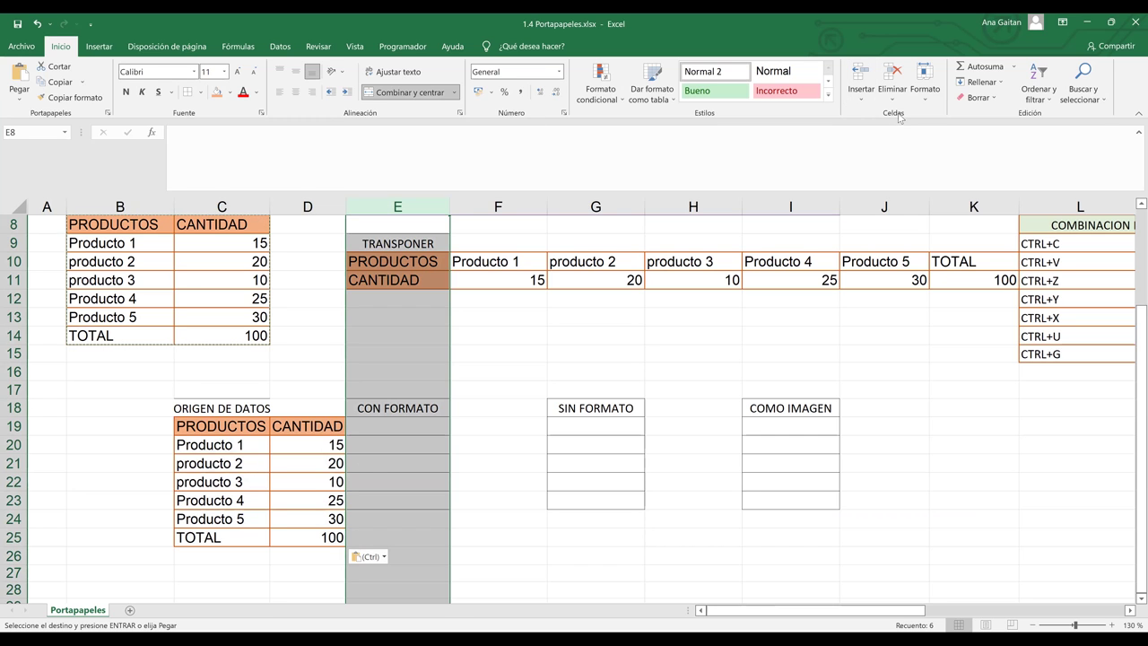
pyautogui.click(859, 72)
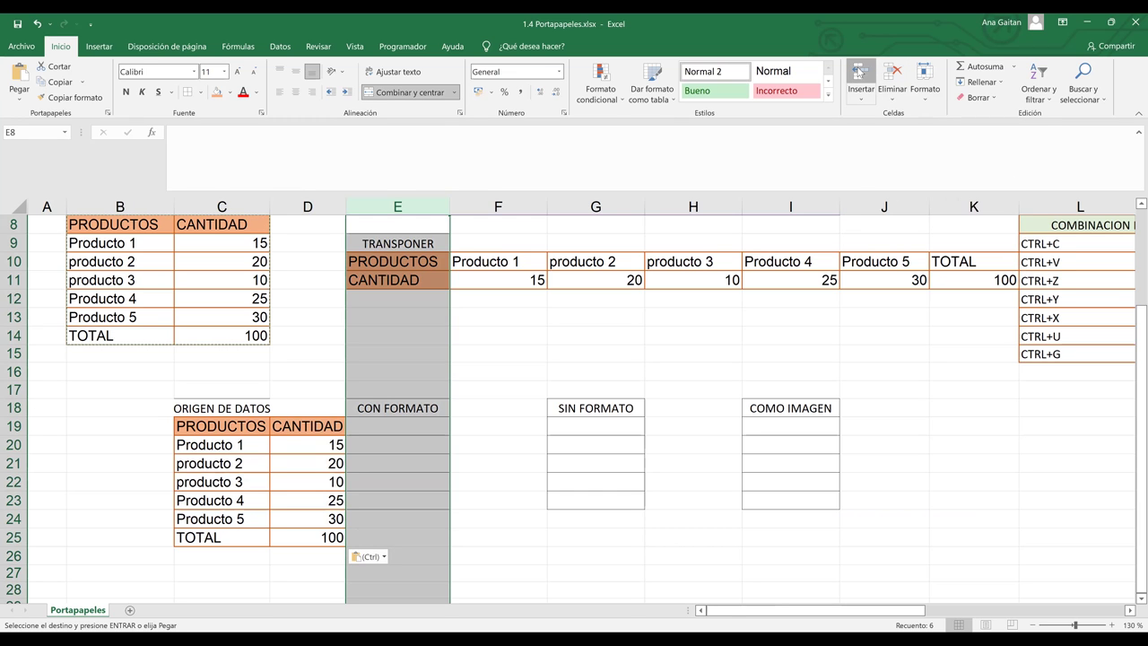
pyautogui.click(474, 207)
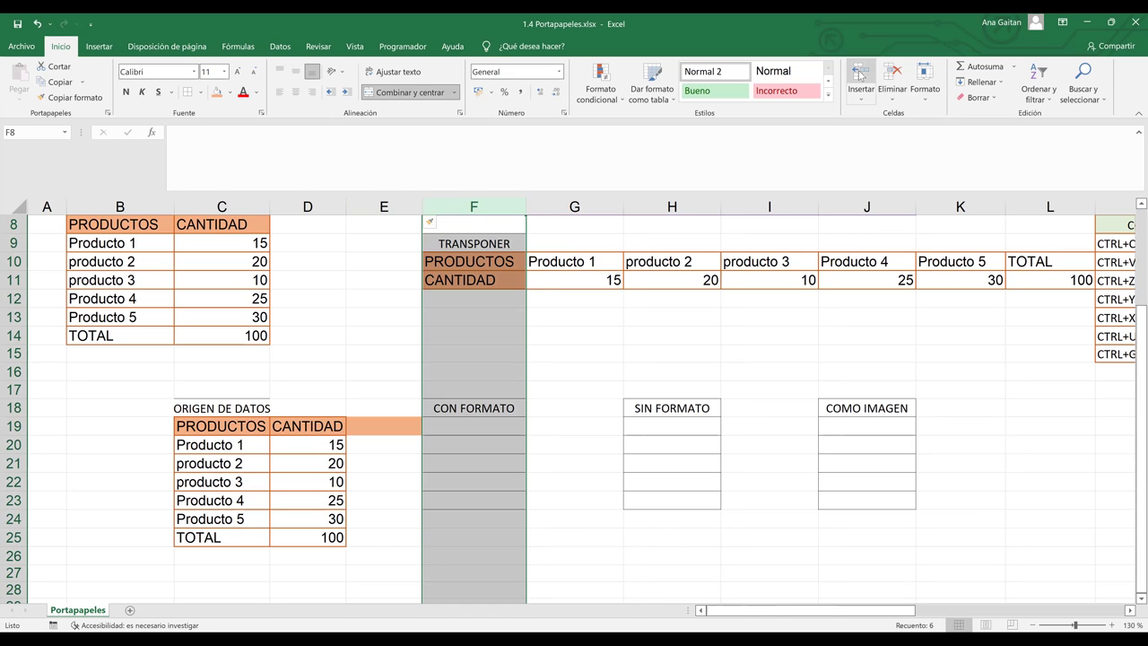
pyautogui.click(385, 207)
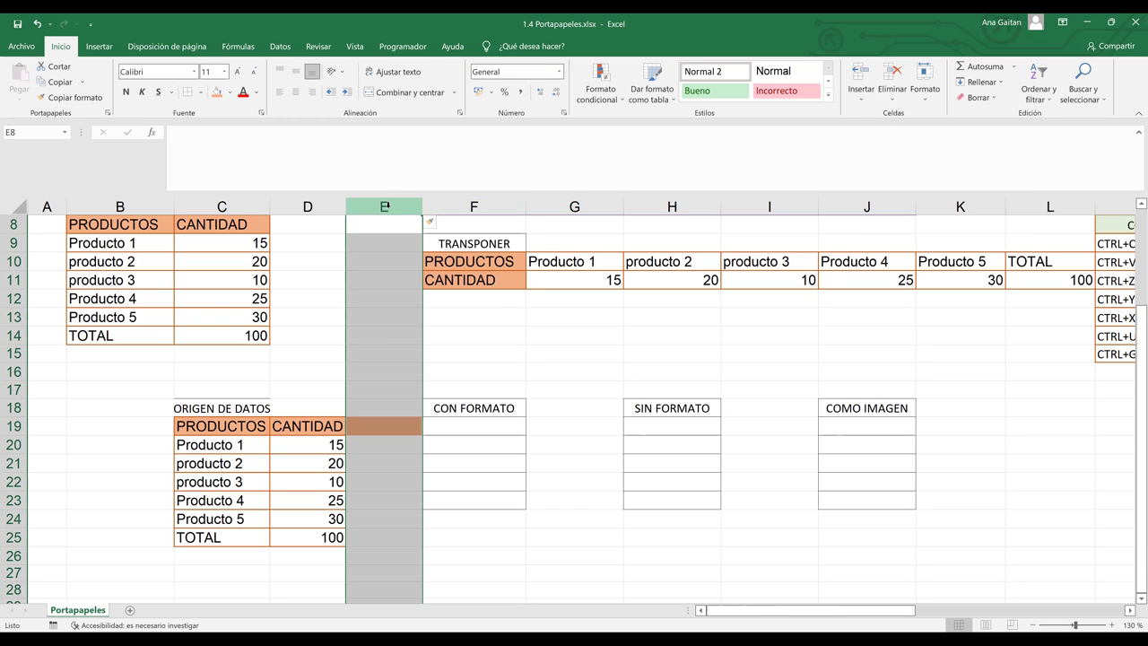
# Remove the stray orange fill from E19 with Borrar todo
pyautogui.click(388, 427)
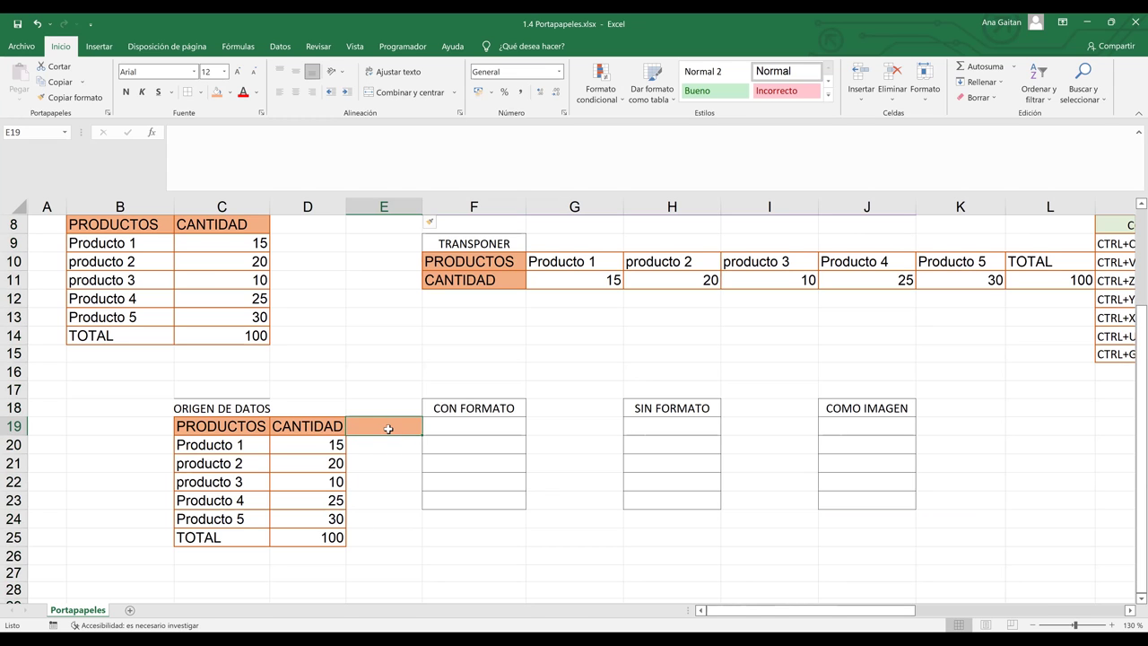
pyautogui.click(321, 426)
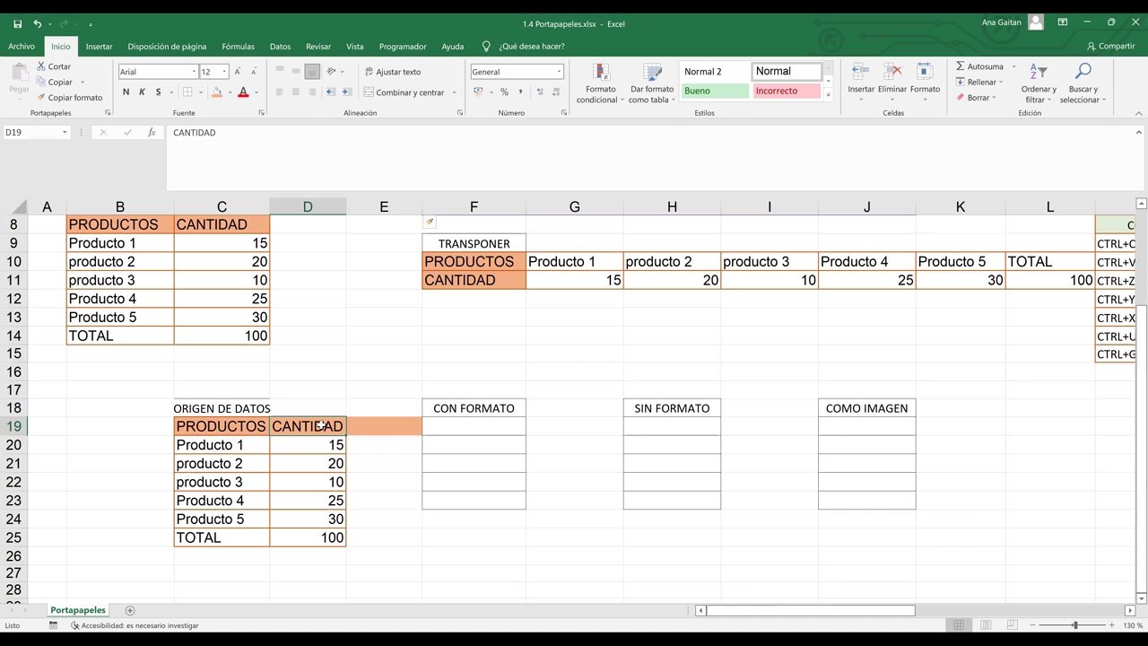
pyautogui.click(408, 431)
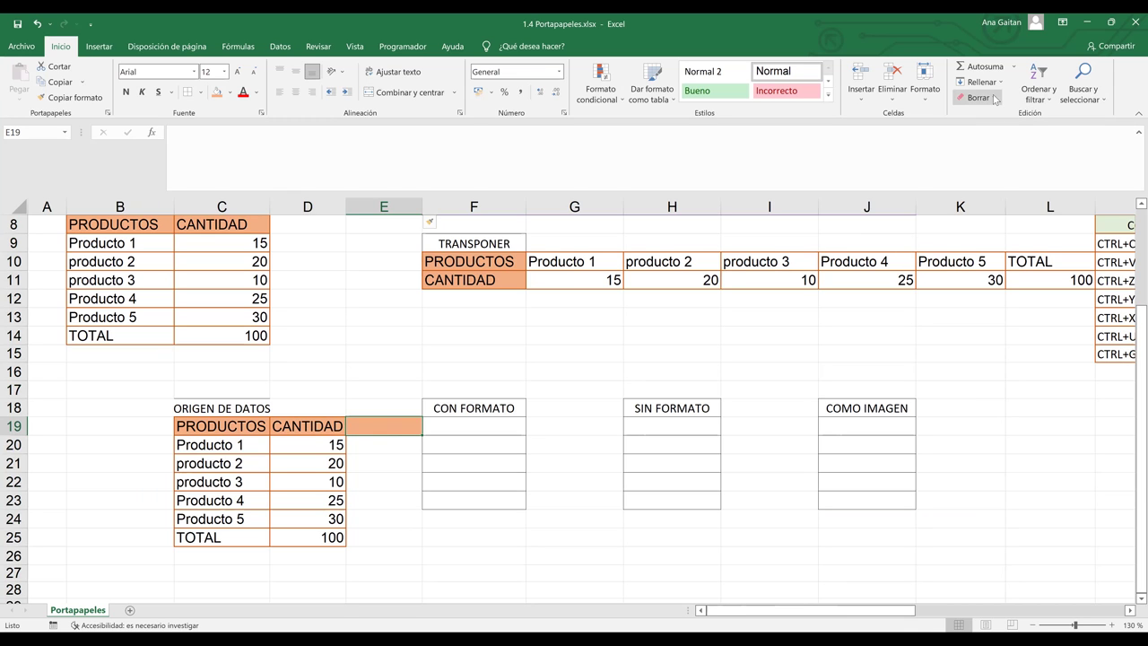
pyautogui.click(995, 99)
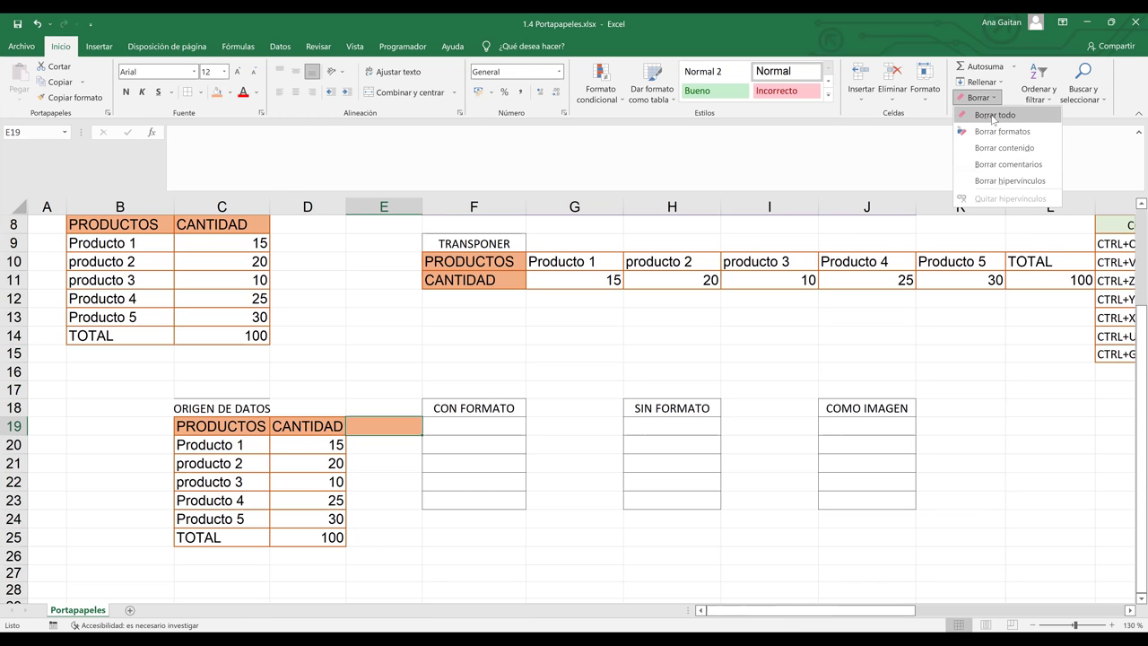
pyautogui.click(994, 116)
pyautogui.click(531, 410)
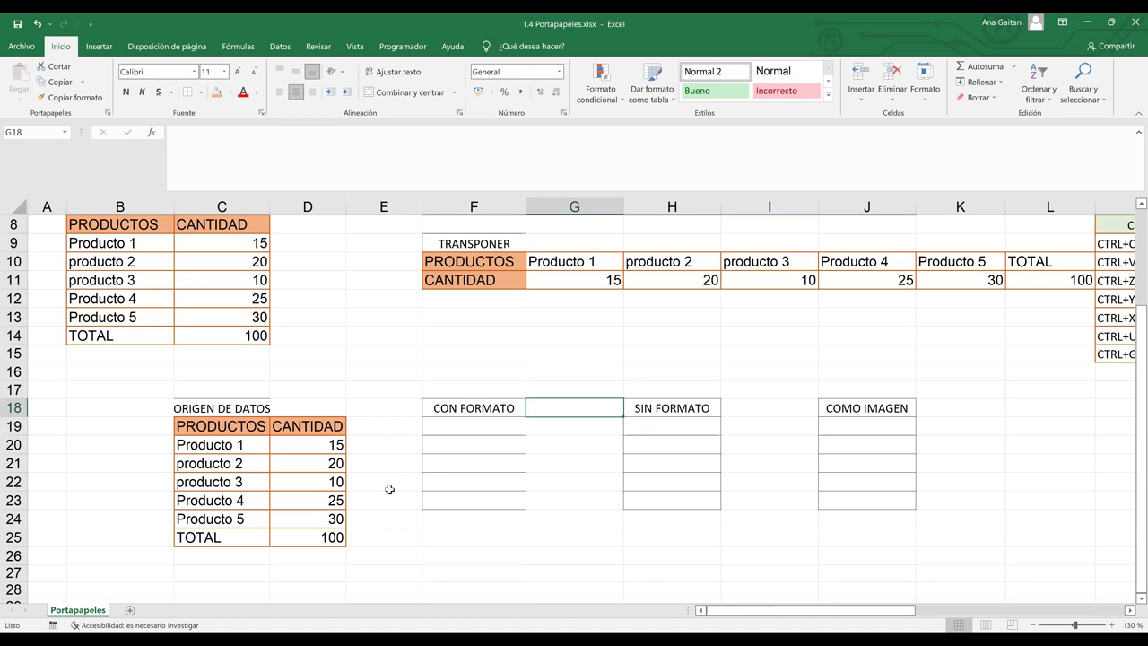
pyautogui.click(391, 430)
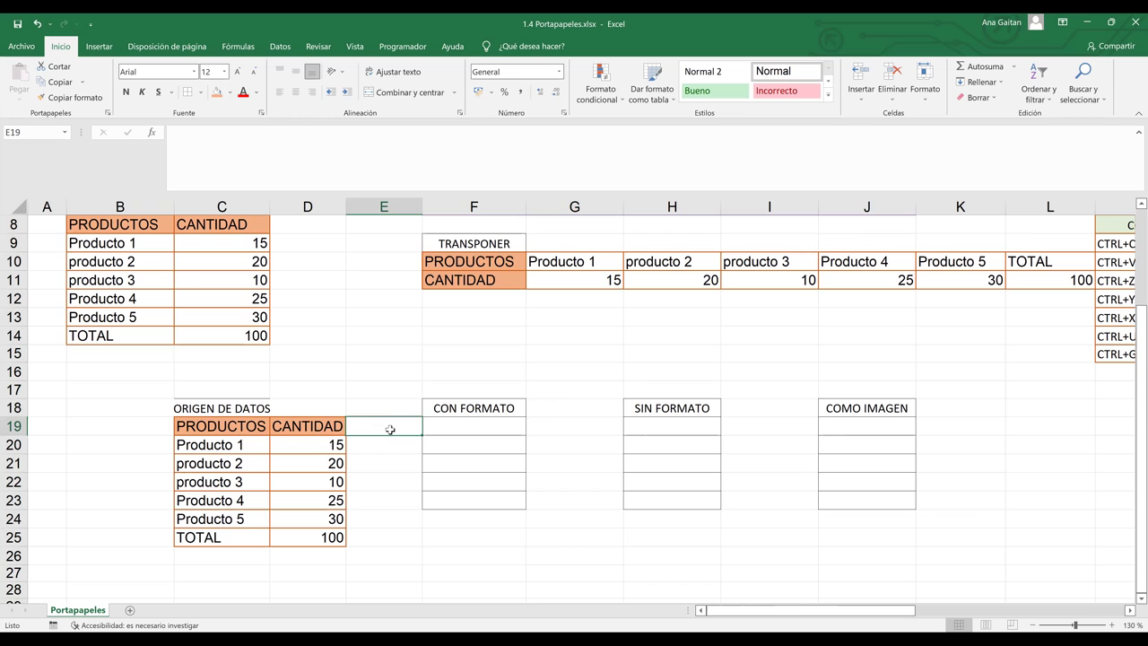
pyautogui.click(229, 94)
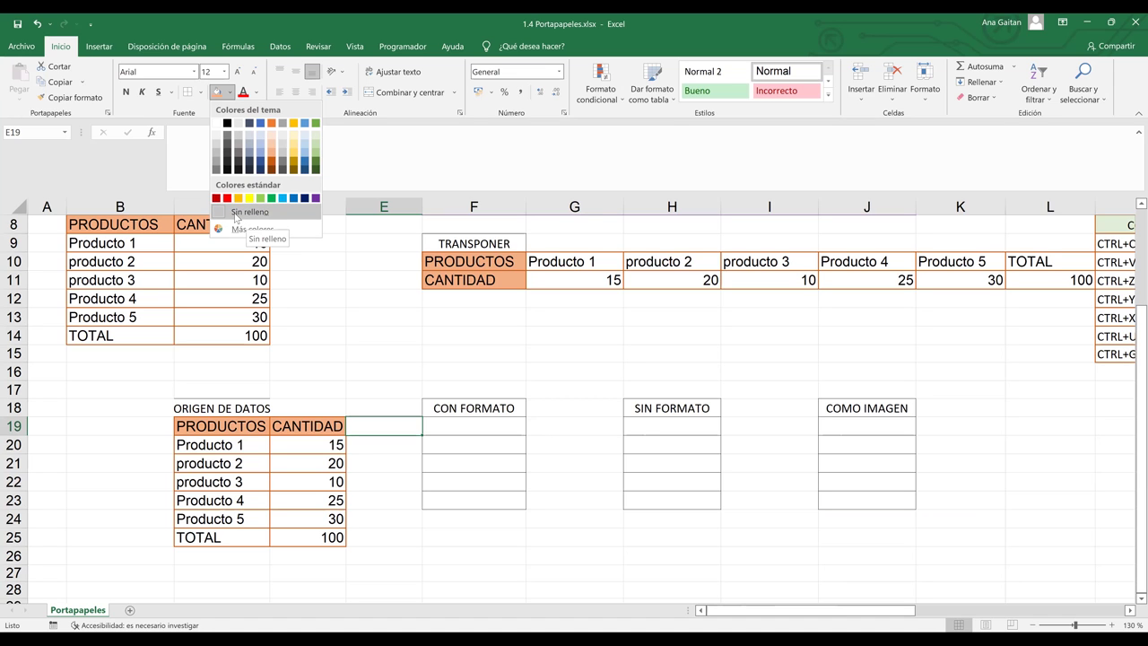
pyautogui.click(485, 534)
pyautogui.click(464, 425)
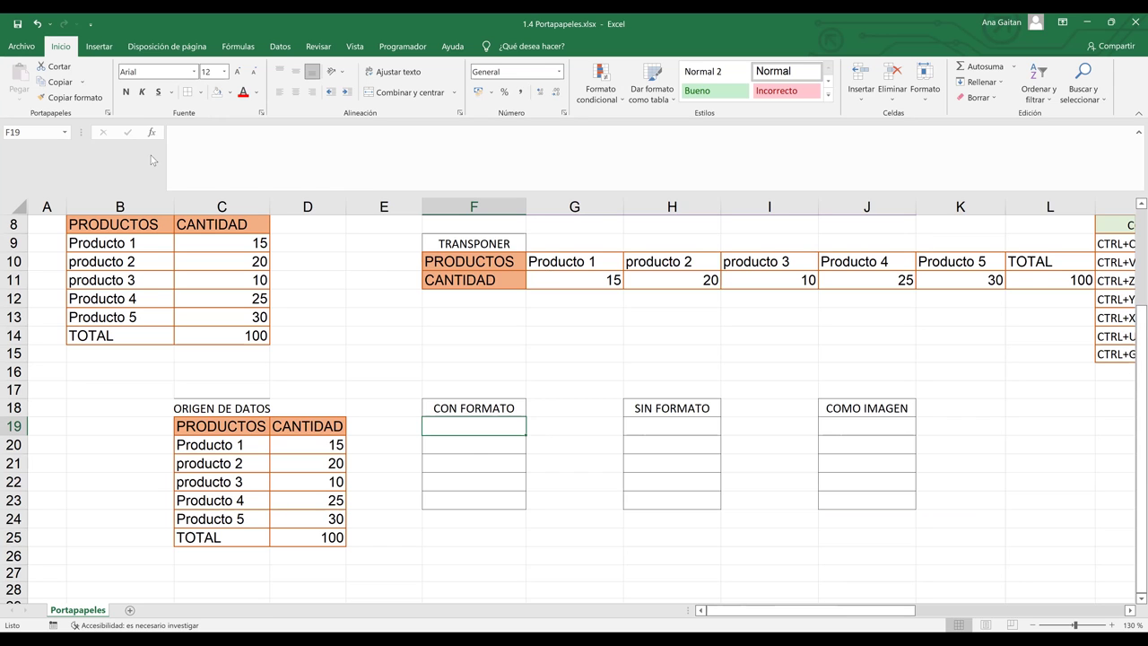
# Copy B8:C14 and paste only its Formato into F19:G25
pyautogui.moveTo(103, 230); pyautogui.dragTo(220, 335)
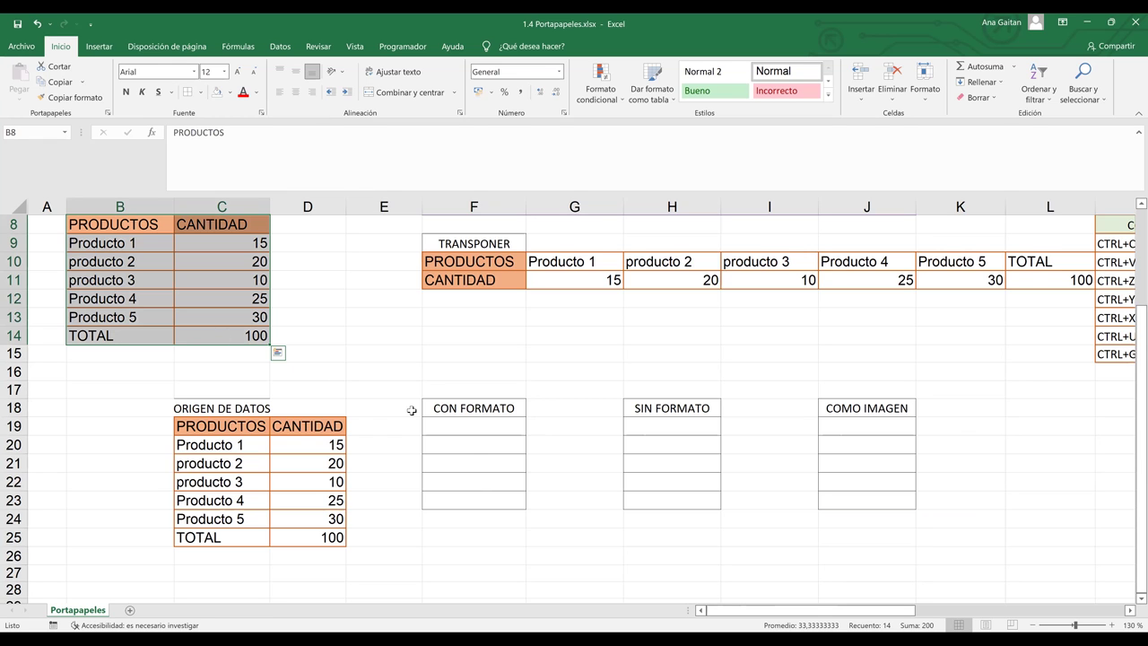
pyautogui.hotkey('ctrl', 'c')
pyautogui.click(453, 422)
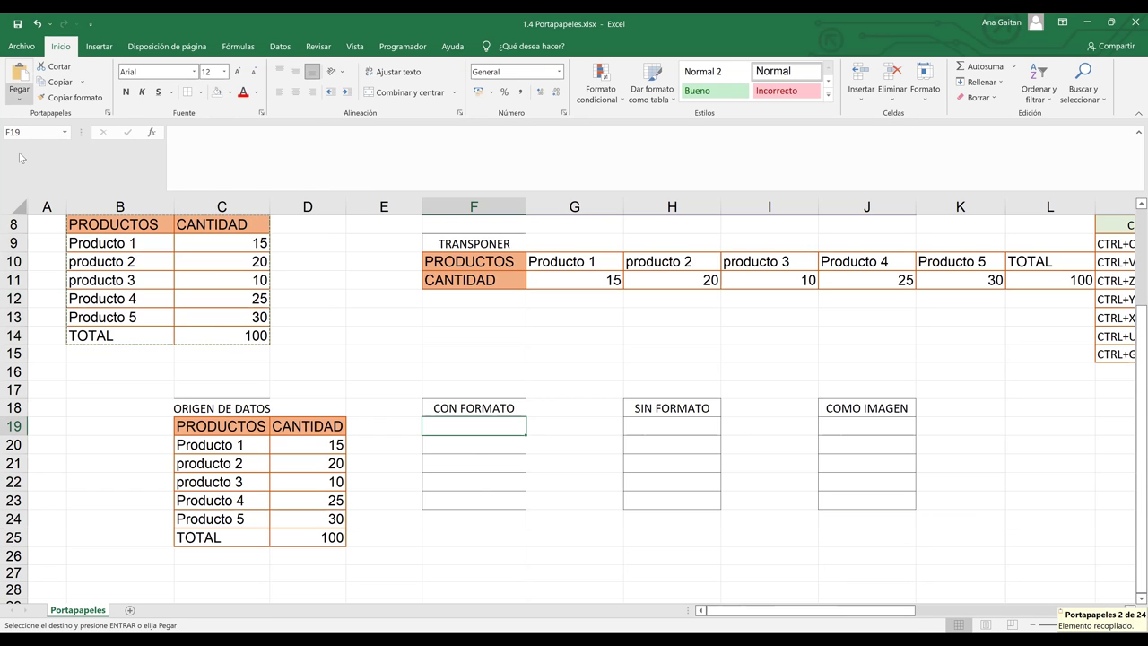
pyautogui.click(19, 99)
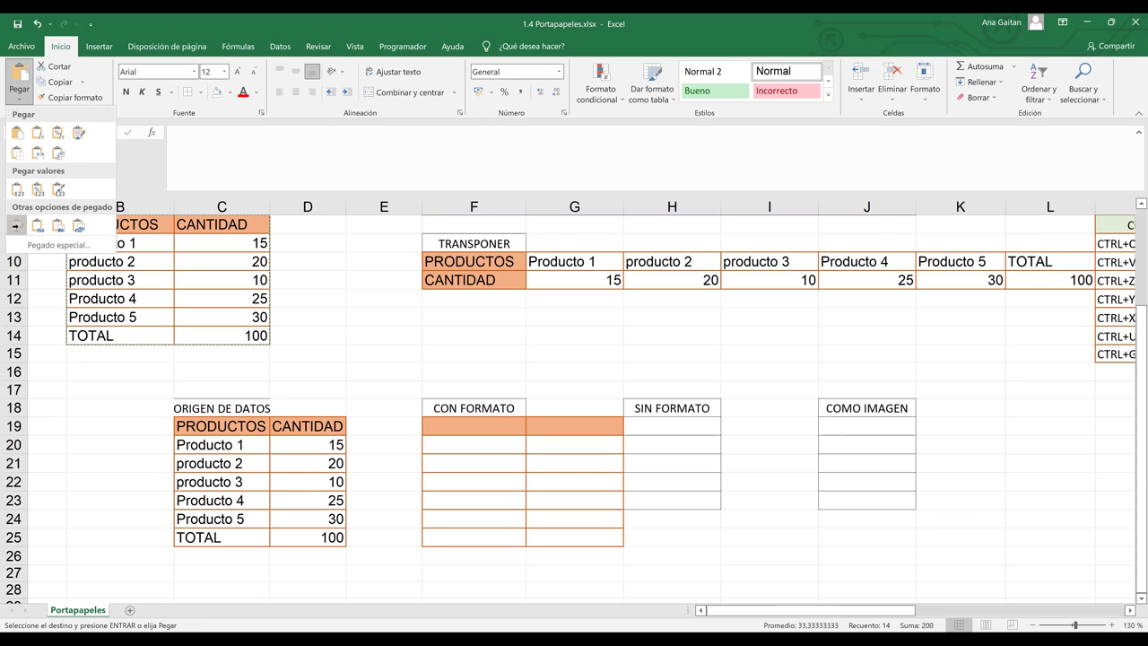
pyautogui.click(17, 225)
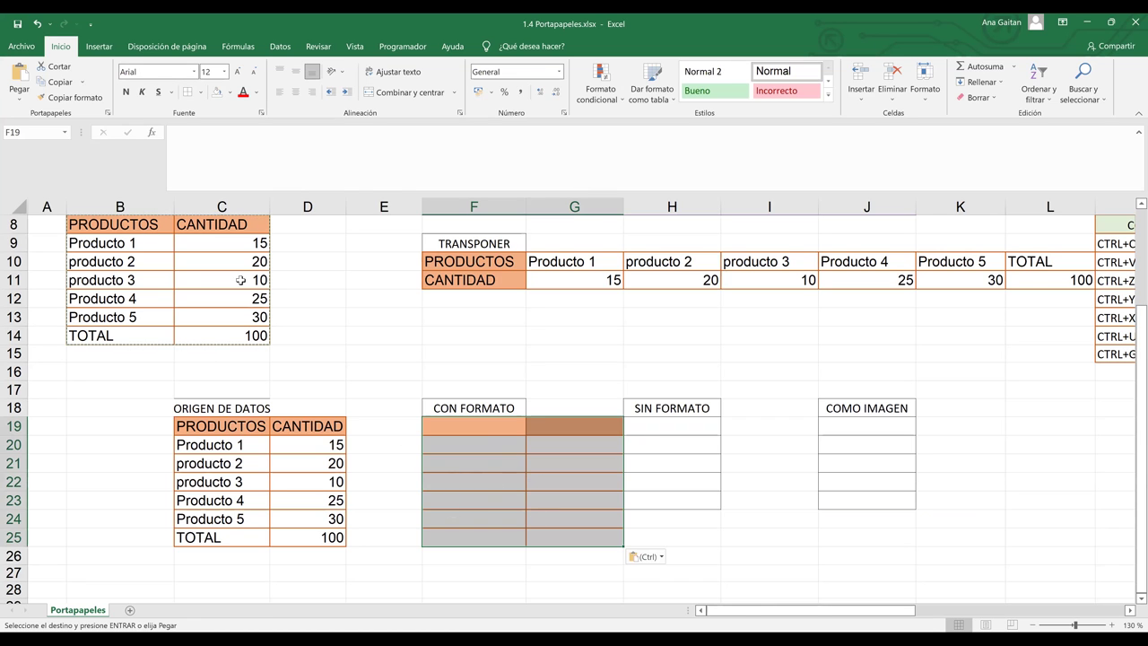
pyautogui.click(452, 434)
# Select the empty CON FORMATO block F19:G25 and clear the pending copy marquee
pyautogui.click(452, 458)
pyautogui.click(443, 438)
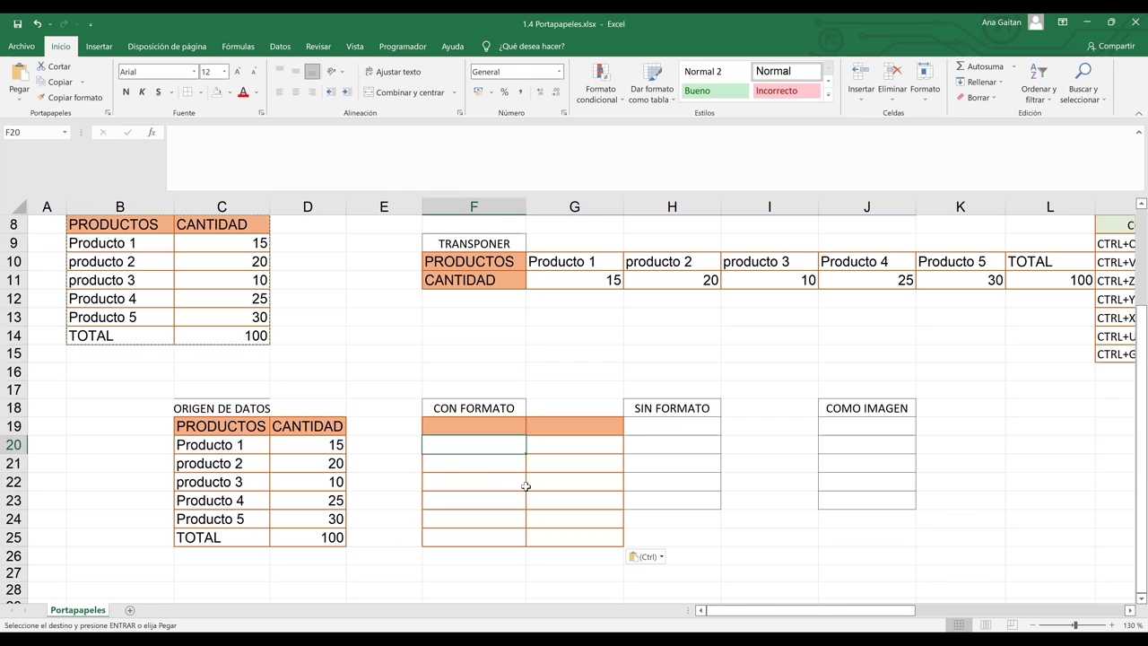
pyautogui.click(526, 487)
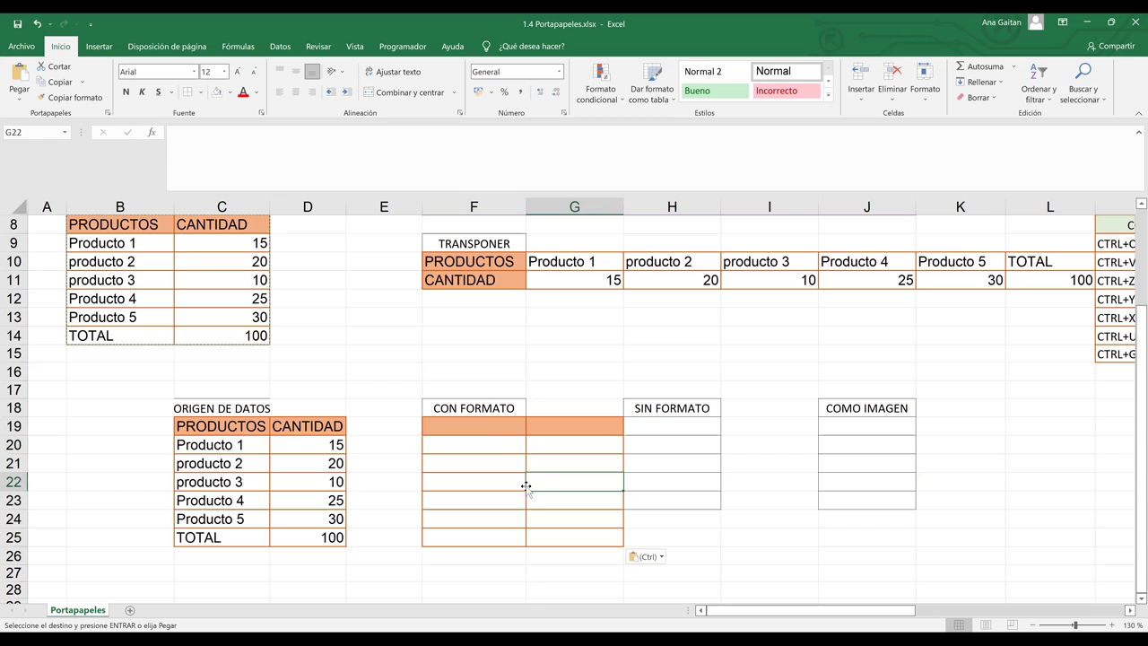
pyautogui.click(488, 429)
pyautogui.click(562, 440)
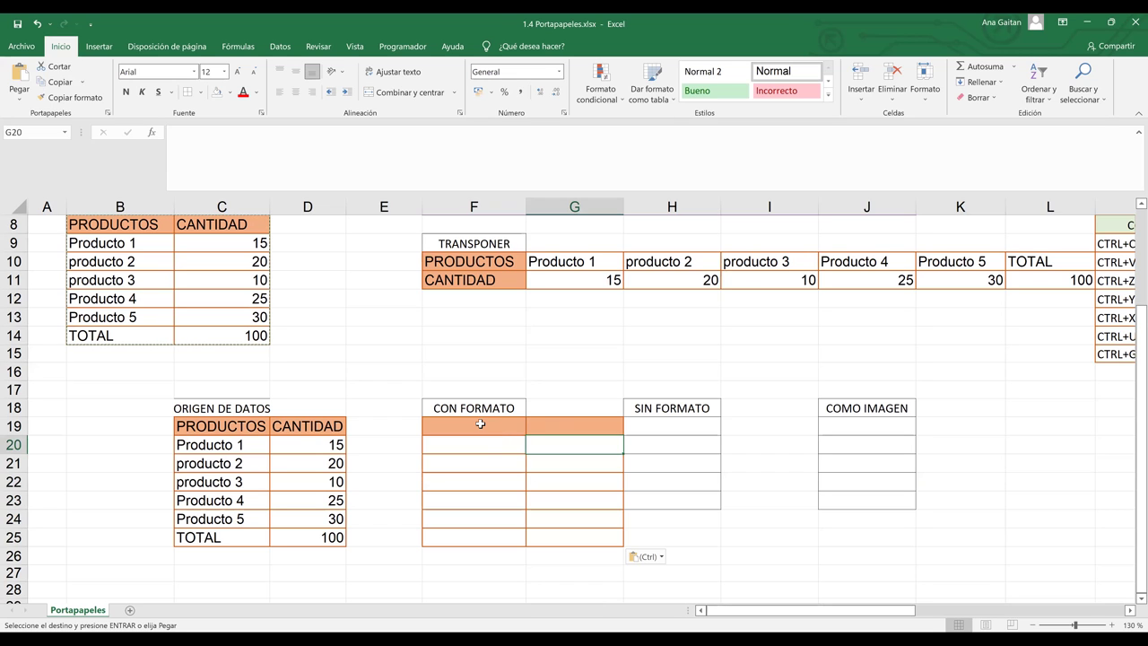
pyautogui.moveTo(481, 425)
pyautogui.mouseDown()
pyautogui.moveTo(563, 464)
pyautogui.moveTo(585, 534)
pyautogui.mouseUp()
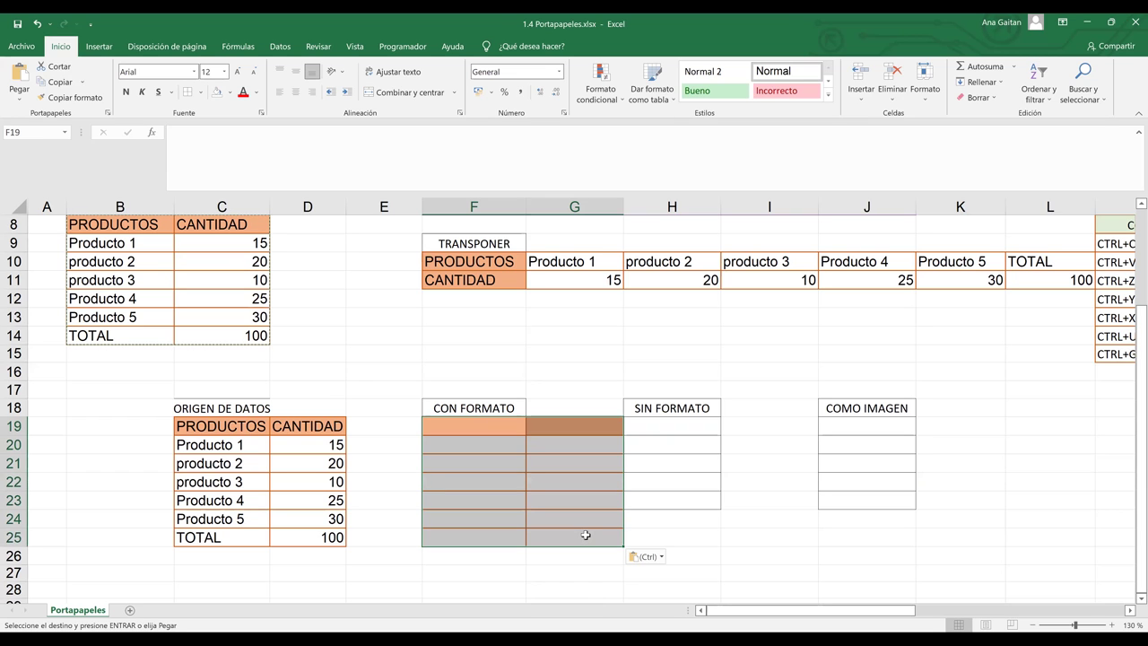
pyautogui.press('Escape')
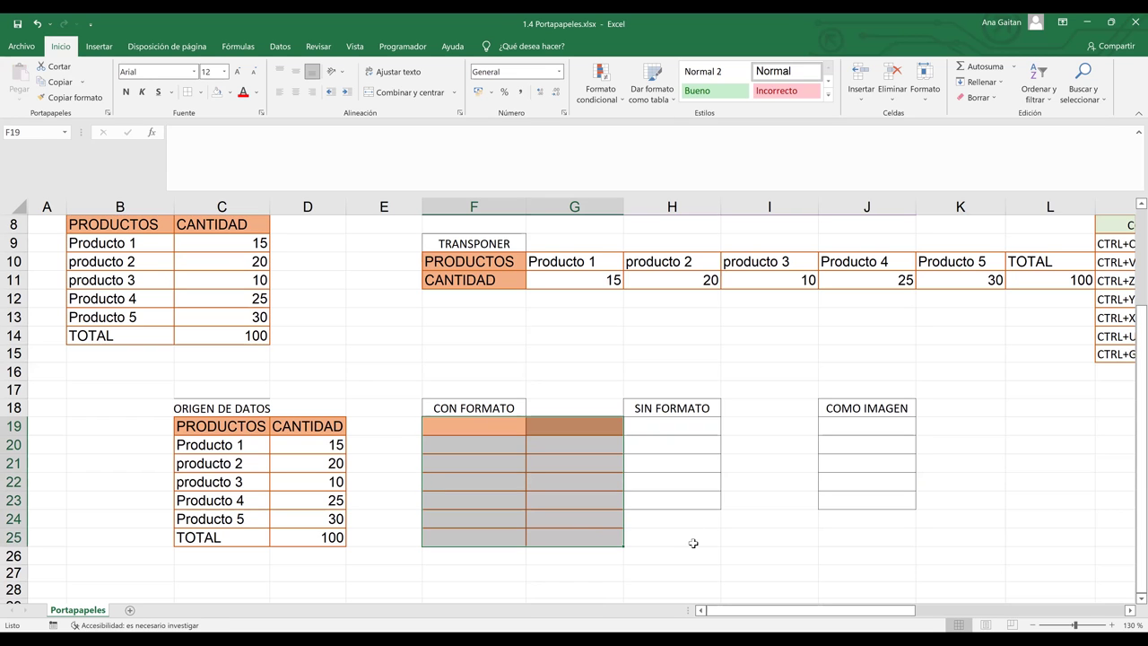
# Deselect by clicking around the PRODUCTOS table, ending on SIN FORMATO cell H19
pyautogui.click(694, 543)
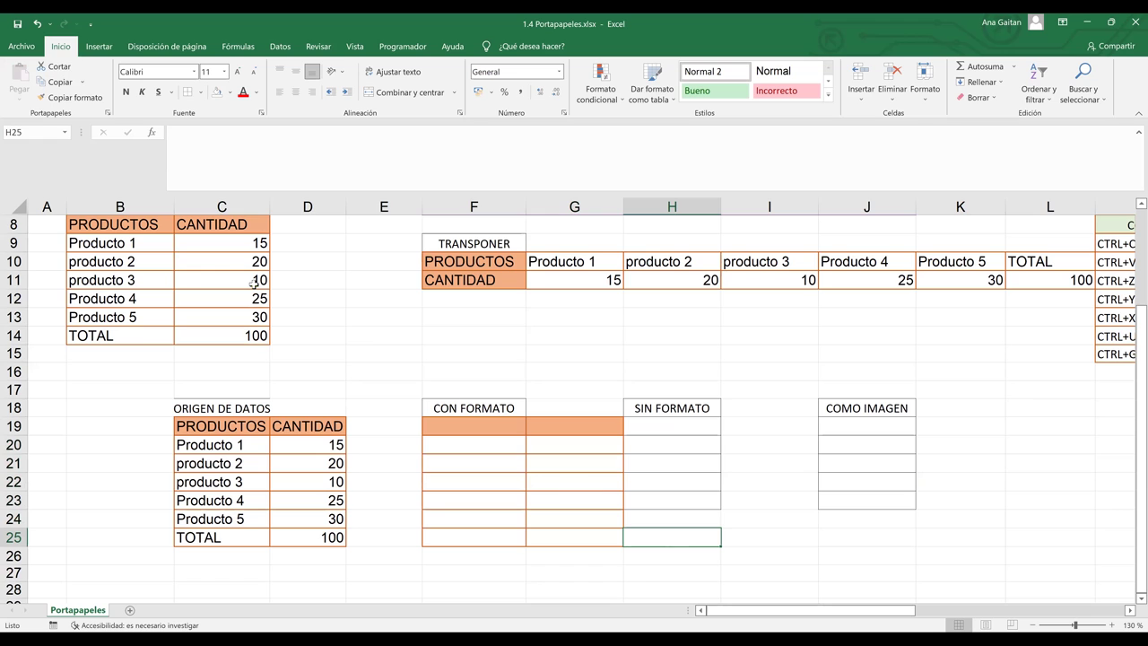
pyautogui.click(450, 434)
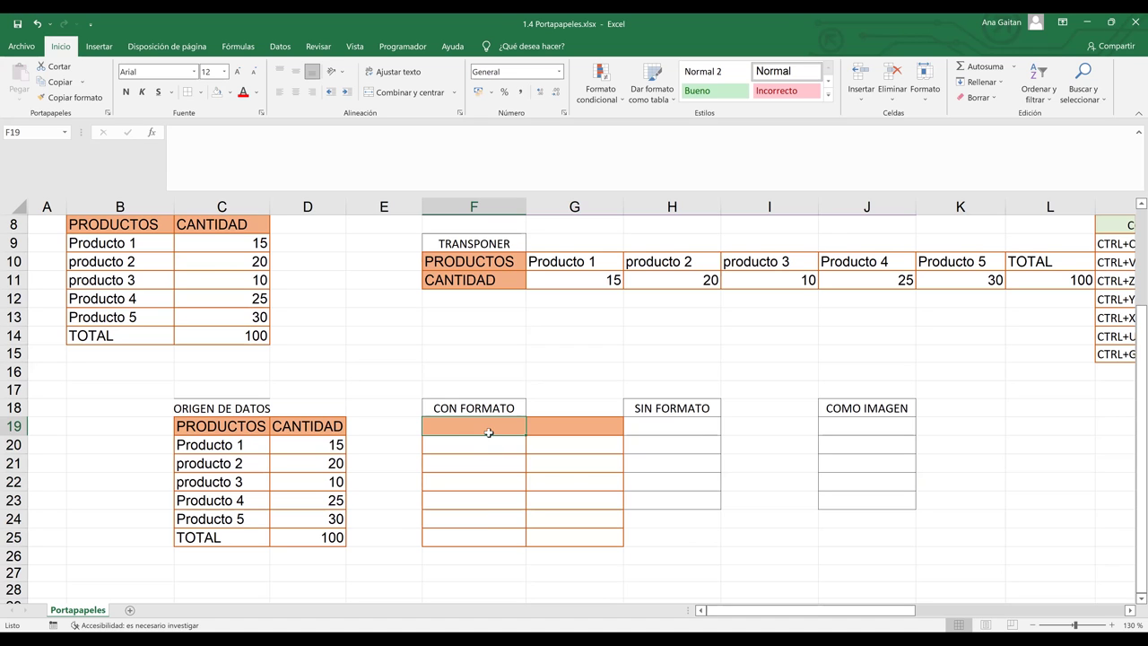
pyautogui.moveTo(134, 224); pyautogui.dragTo(191, 345)
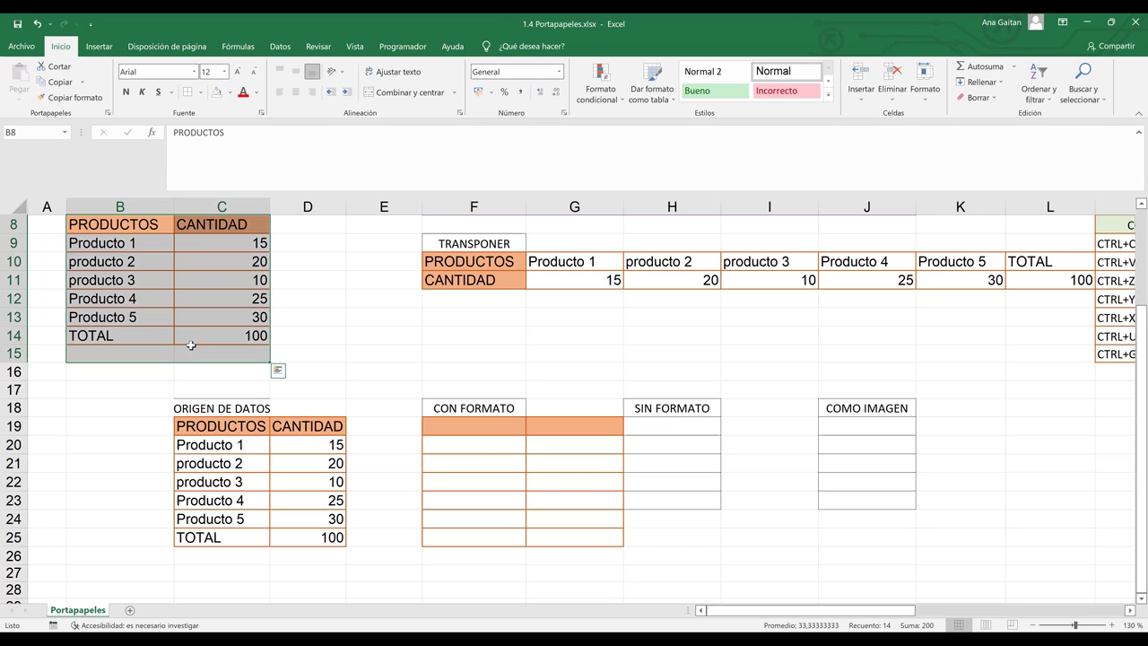
pyautogui.click(462, 438)
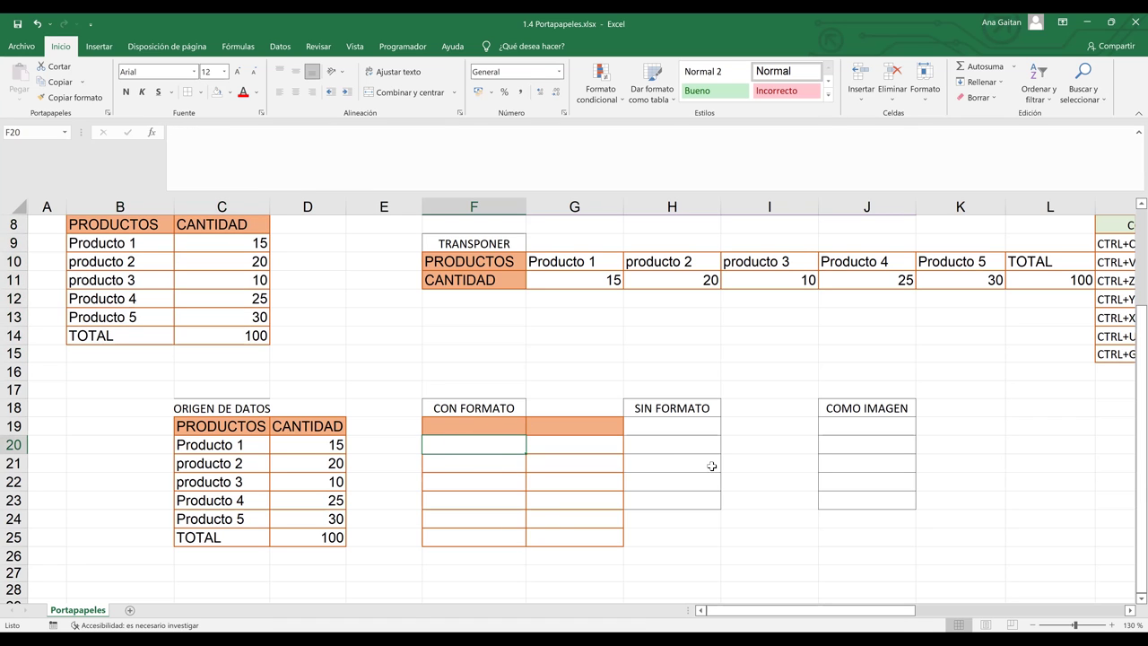
pyautogui.click(660, 441)
# Copy the CANTIDAD column C8:C14 and paste only its values at H19
pyautogui.click(661, 424)
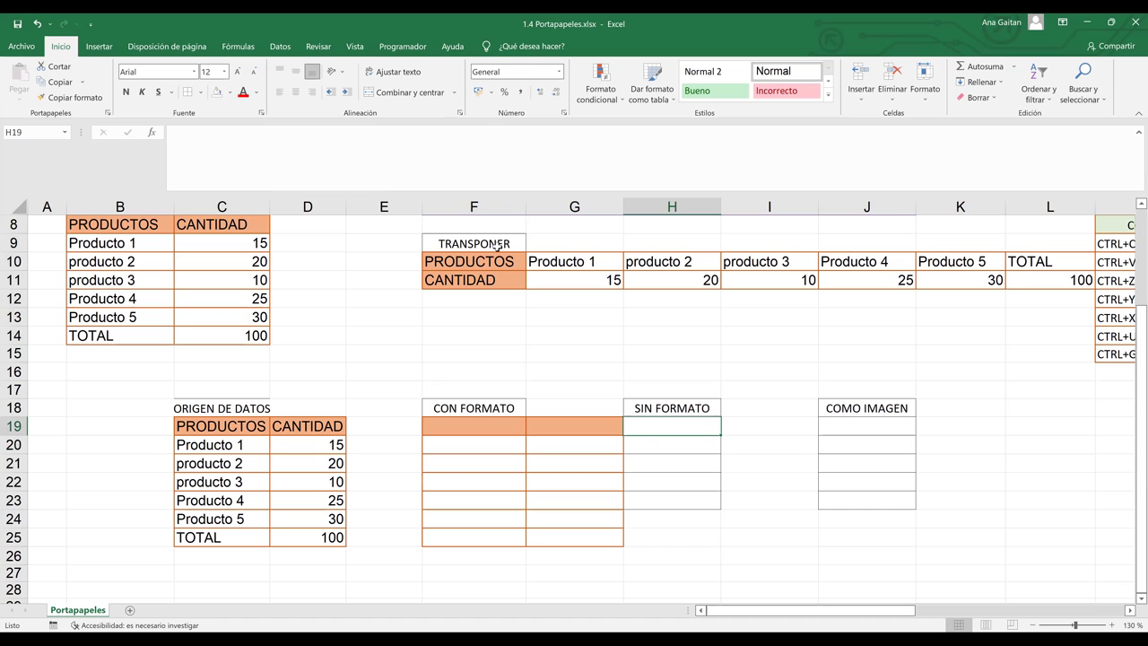
pyautogui.moveTo(86, 226); pyautogui.dragTo(256, 347)
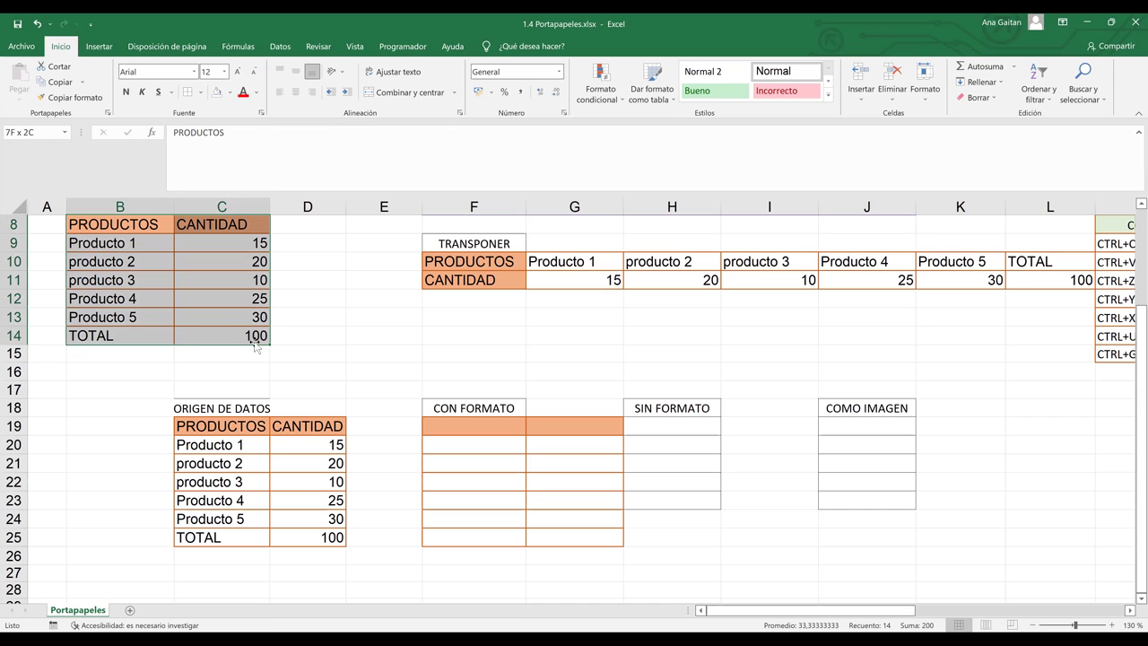
pyautogui.moveTo(222, 225); pyautogui.dragTo(230, 335)
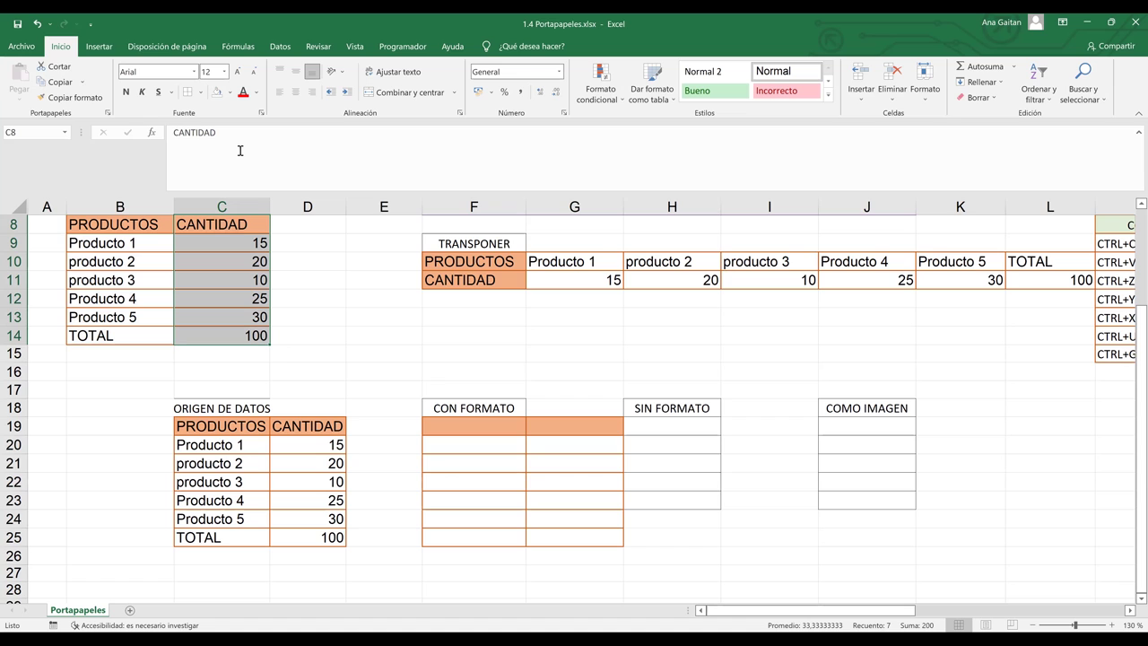
pyautogui.click(60, 82)
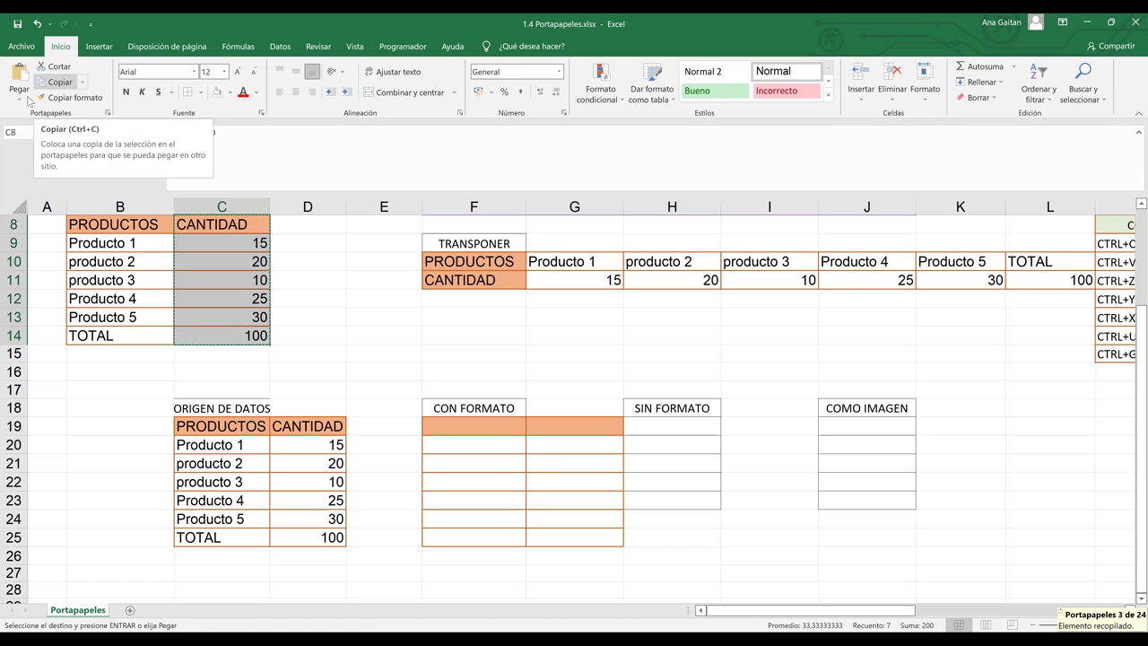
pyautogui.click(678, 433)
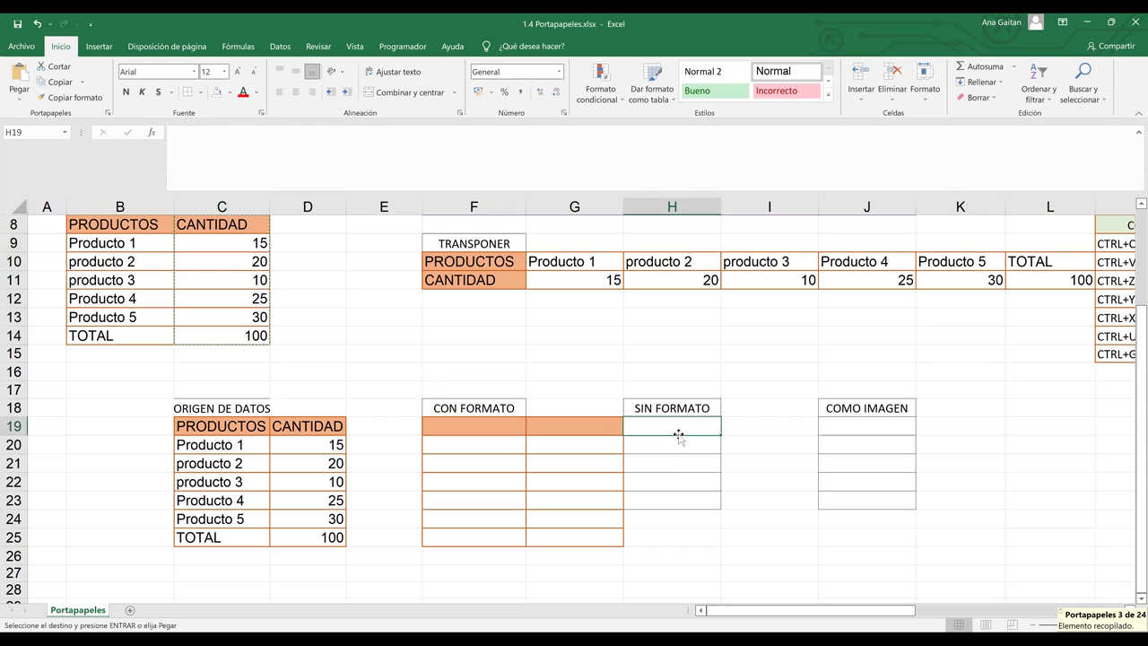
pyautogui.click(19, 106)
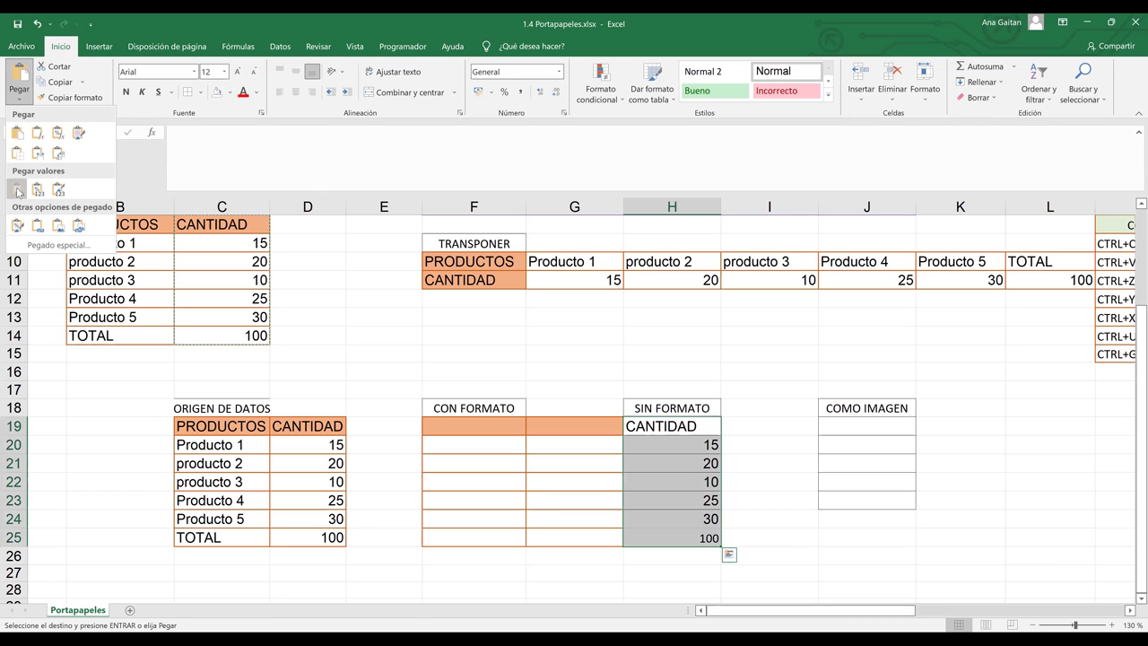
pyautogui.click(18, 191)
# Check the pasted values and narrow column C to width 6
pyautogui.click(675, 464)
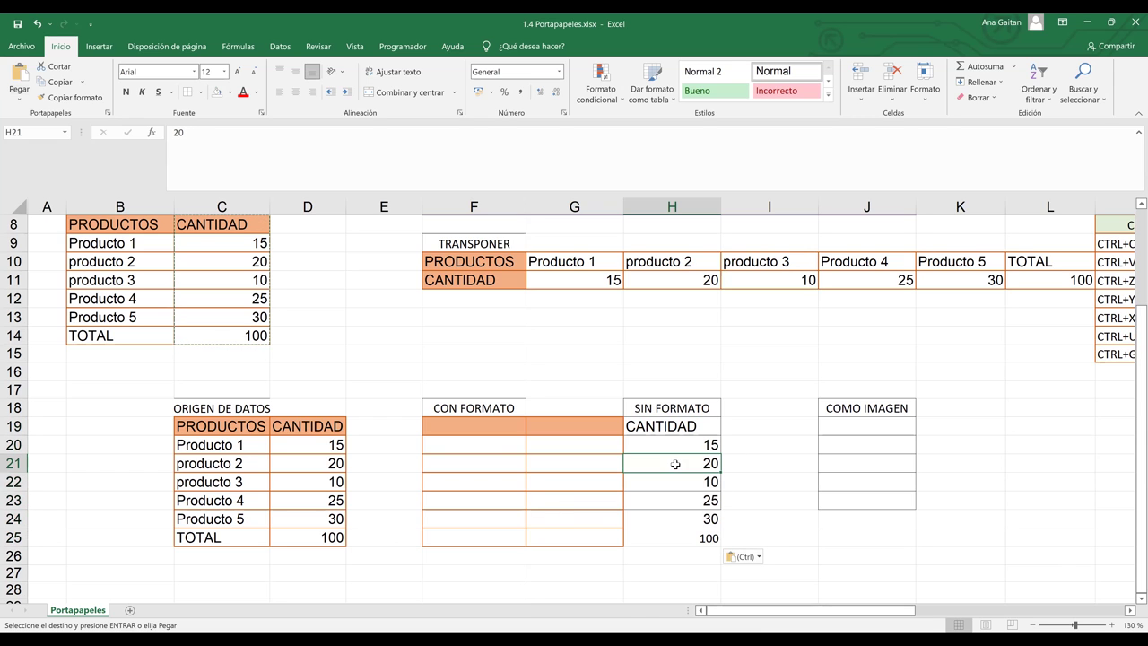
pyautogui.click(748, 494)
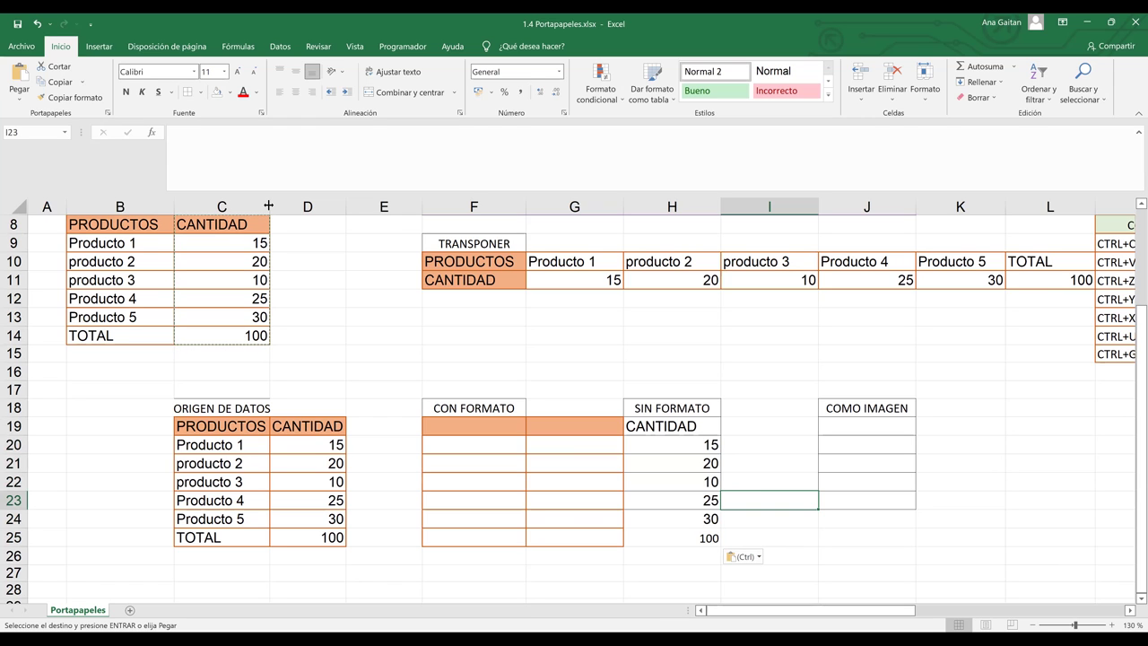
pyautogui.moveTo(269, 206); pyautogui.dragTo(206, 208)
# Copy the PRODUCTOS table B8:C14 and paste it with formatting at L22
pyautogui.click(257, 286)
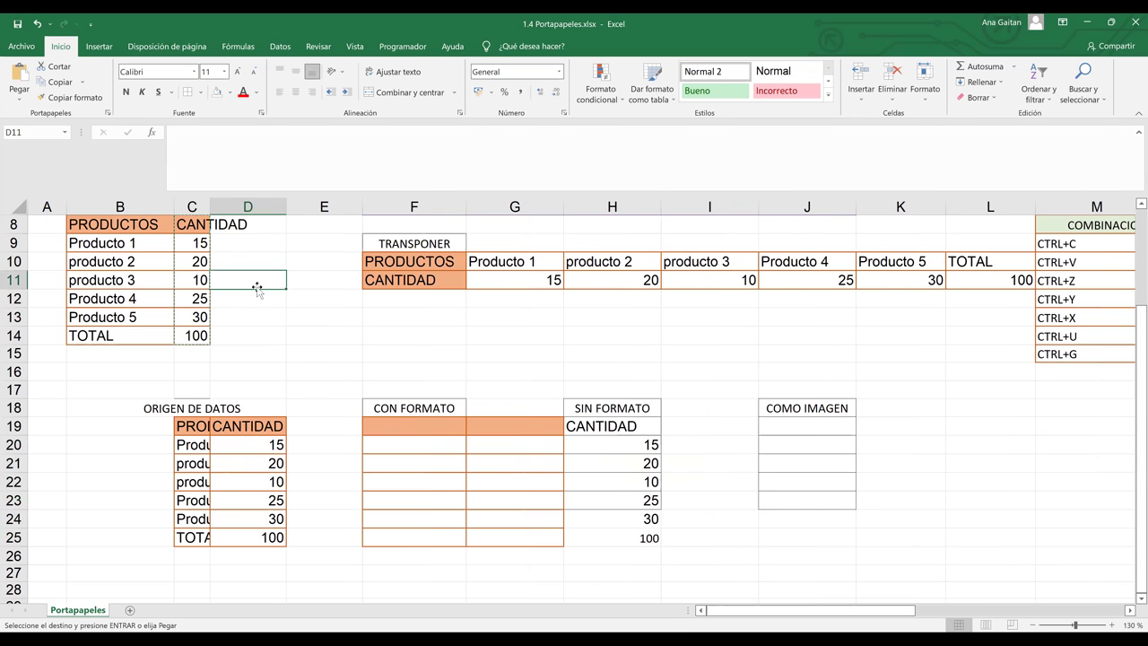
pyautogui.moveTo(116, 224); pyautogui.dragTo(198, 333)
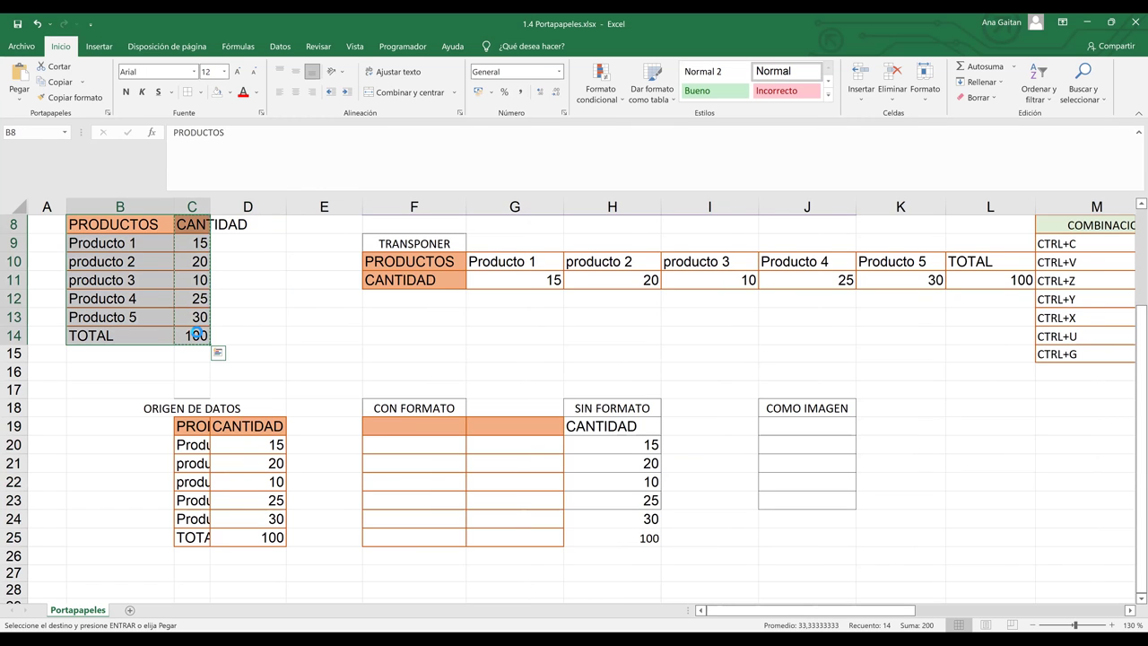
pyautogui.click(1004, 478)
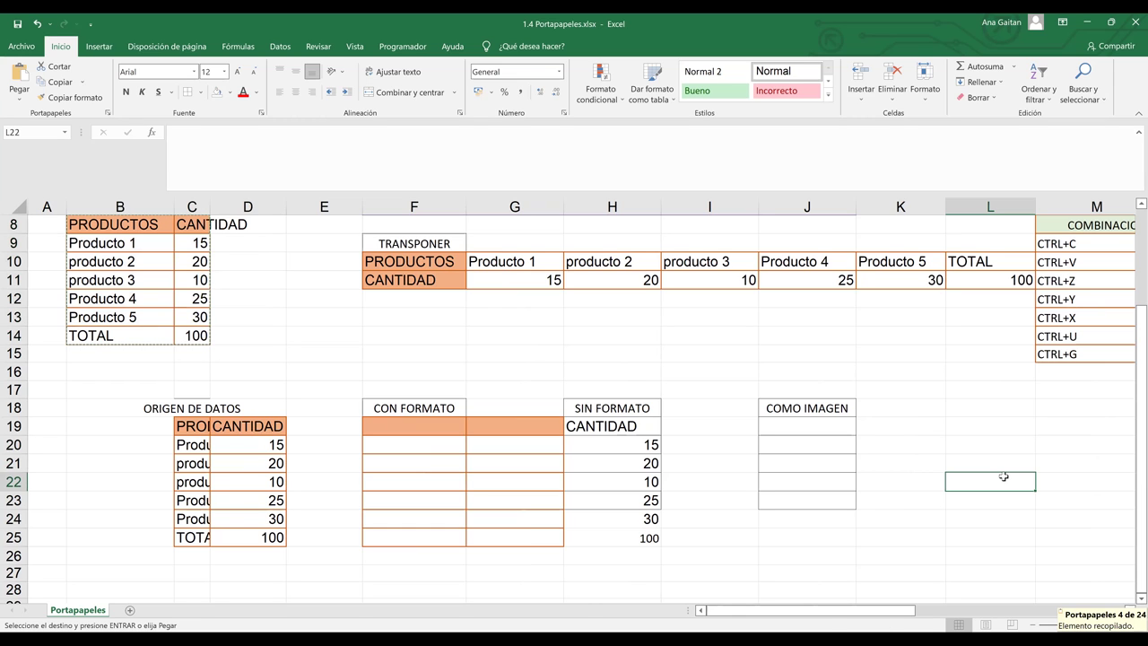
pyautogui.hotkey('ctrl', 'v')
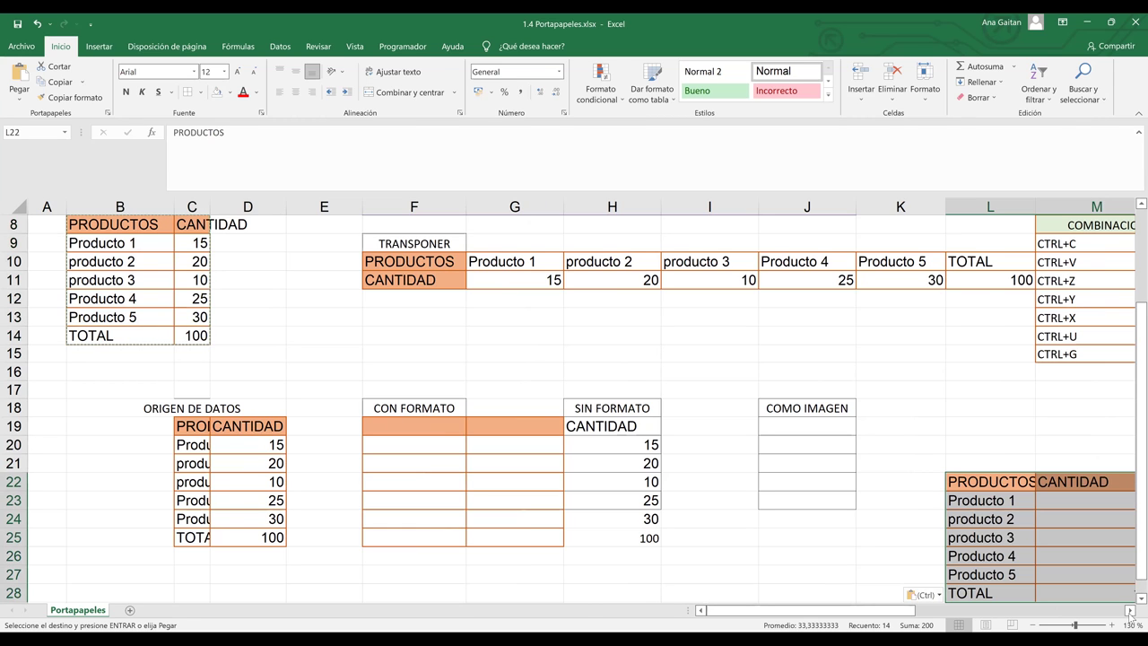
pyautogui.click(1131, 611)
pyautogui.click(1130, 611)
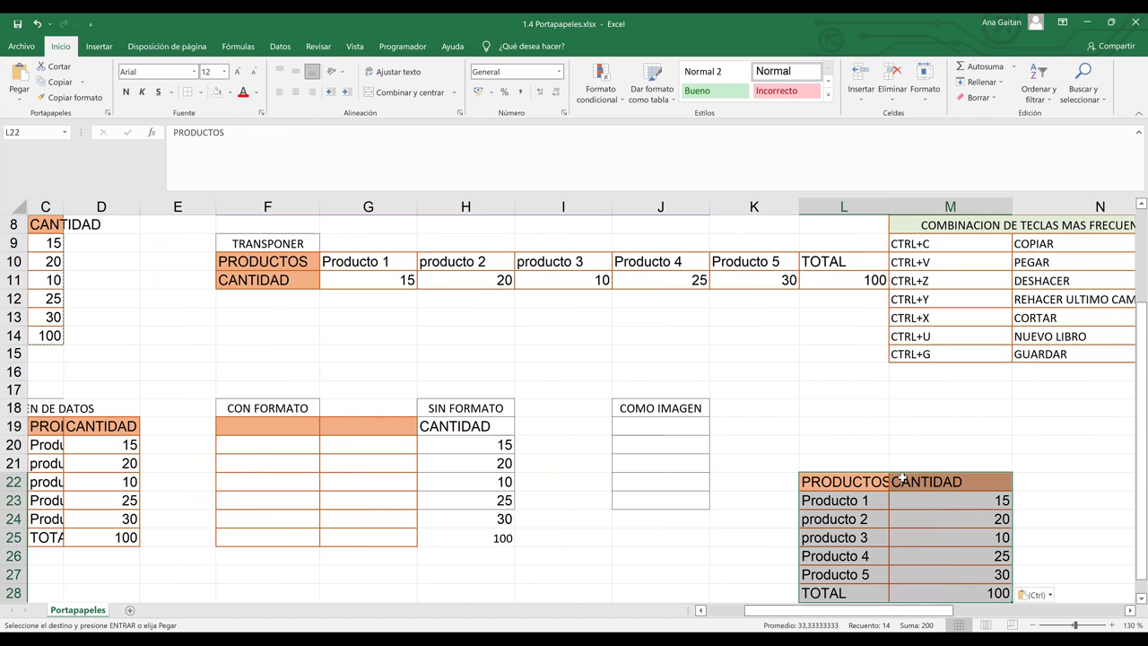
# Widen column L so PRODUCTOS fits
pyautogui.click(912, 387)
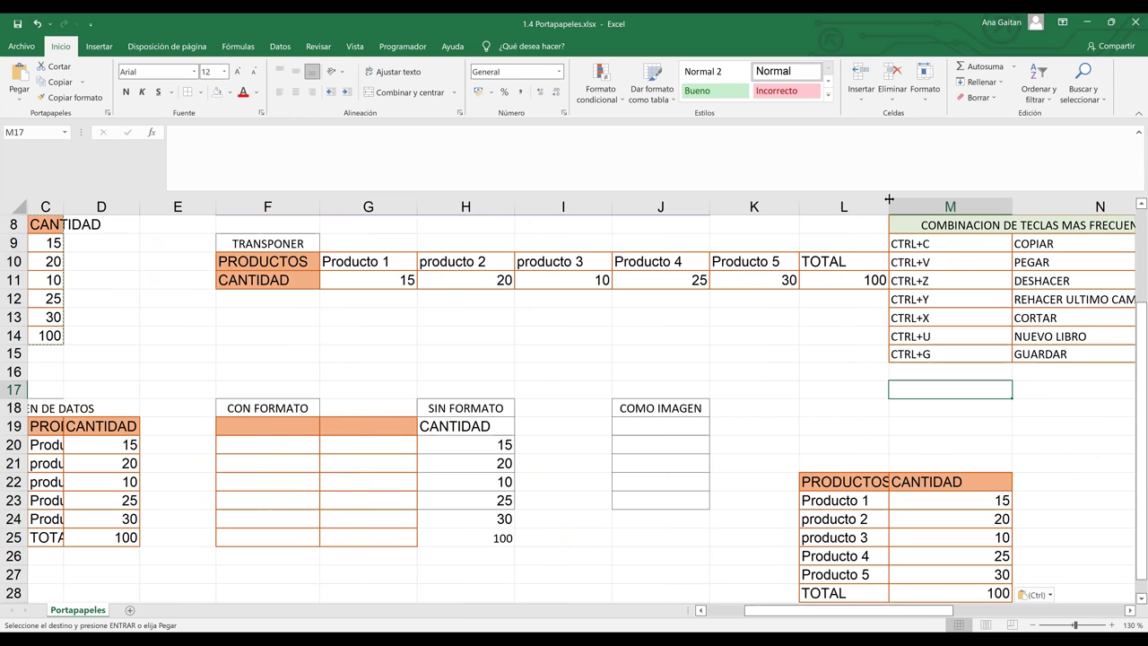
pyautogui.click(862, 482)
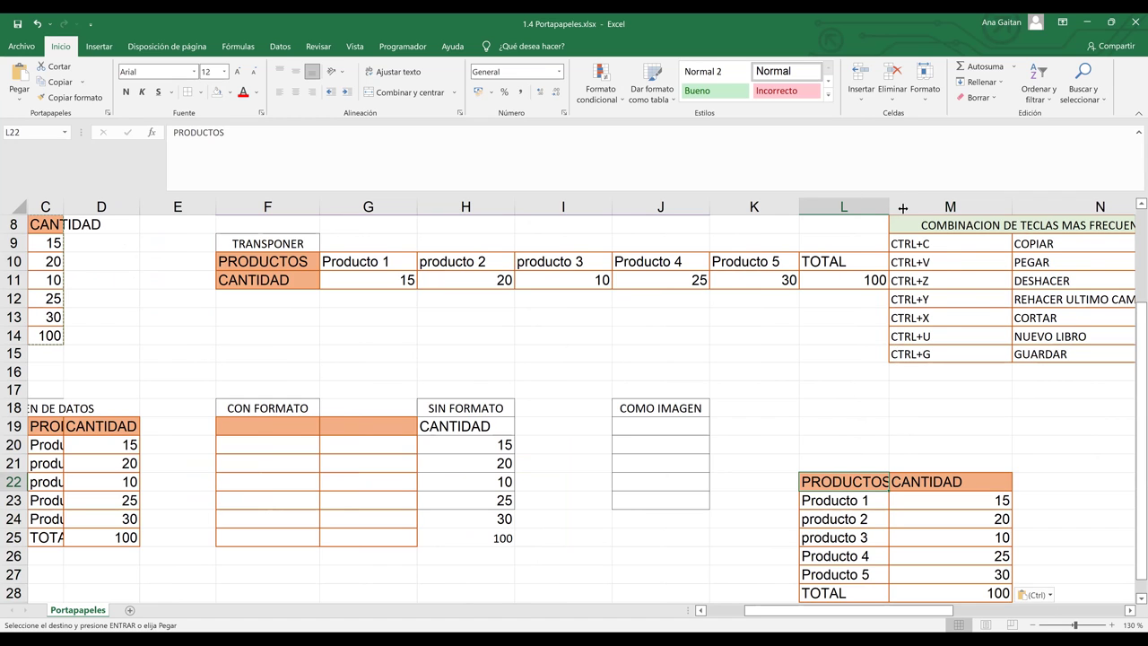
pyautogui.moveTo(904, 208); pyautogui.dragTo(924, 207)
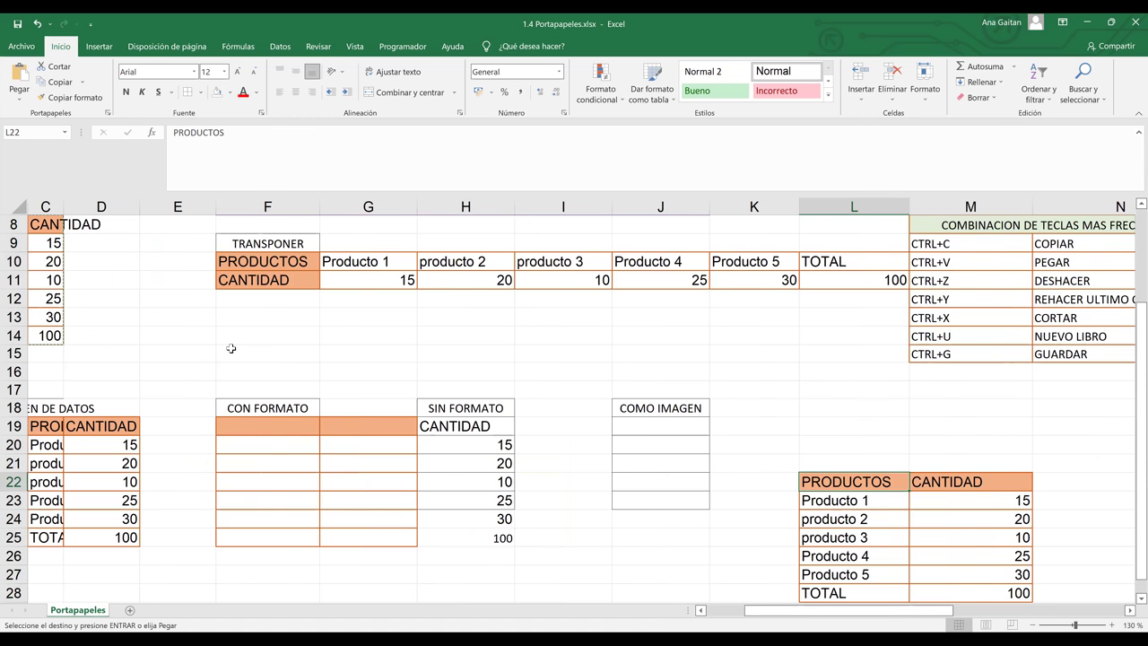
pyautogui.hscroll(-2, 229, 350)
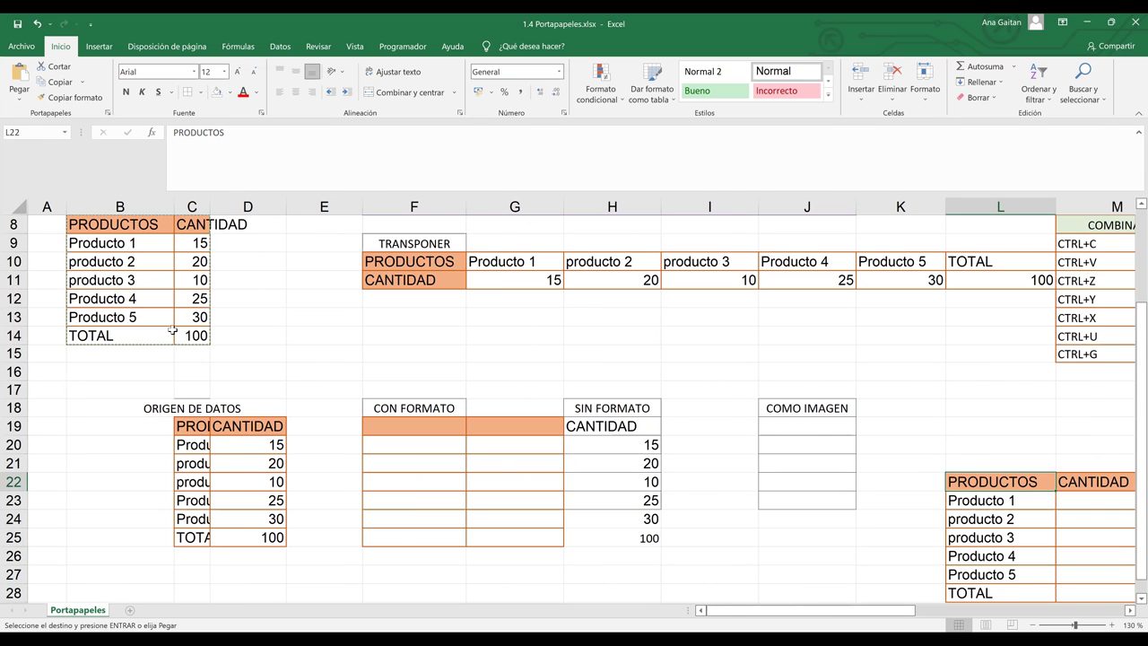
# On a new sheet, paste the product table at D6 keeping source column widths
pyautogui.click(130, 611)
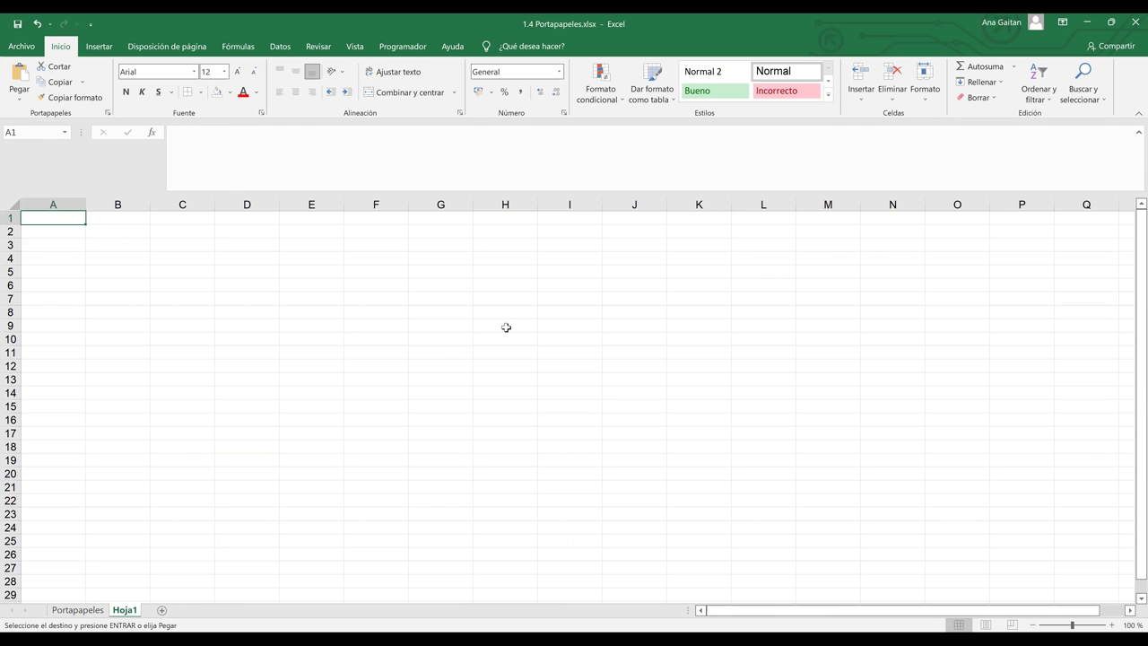
pyautogui.click(251, 287)
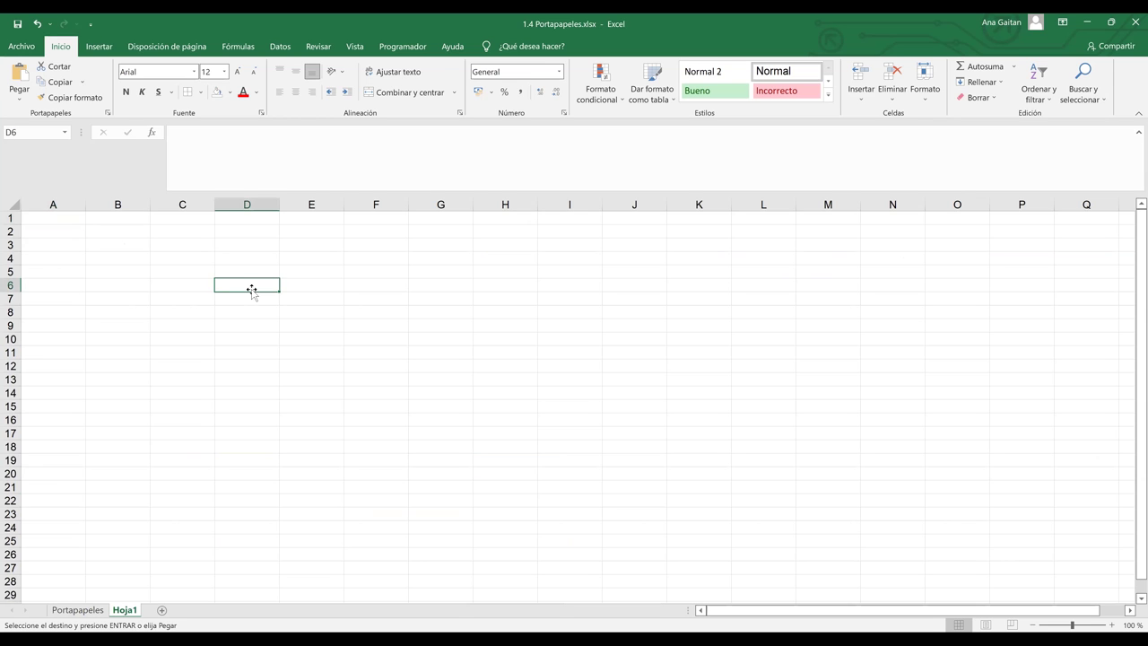
pyautogui.click(17, 101)
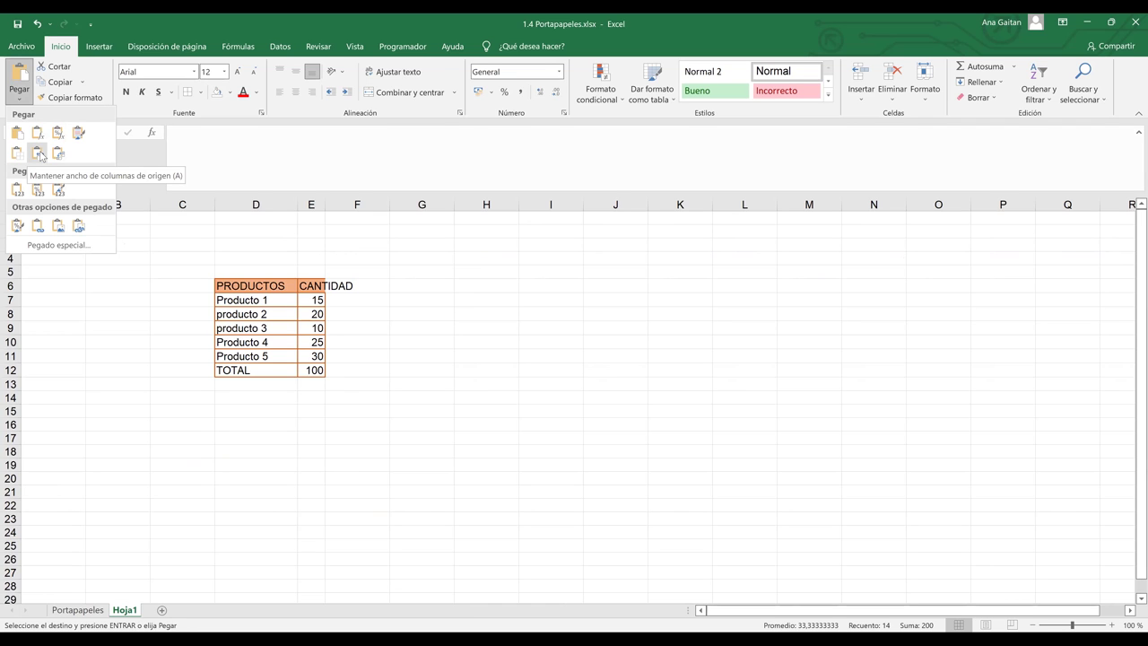
pyautogui.click(37, 154)
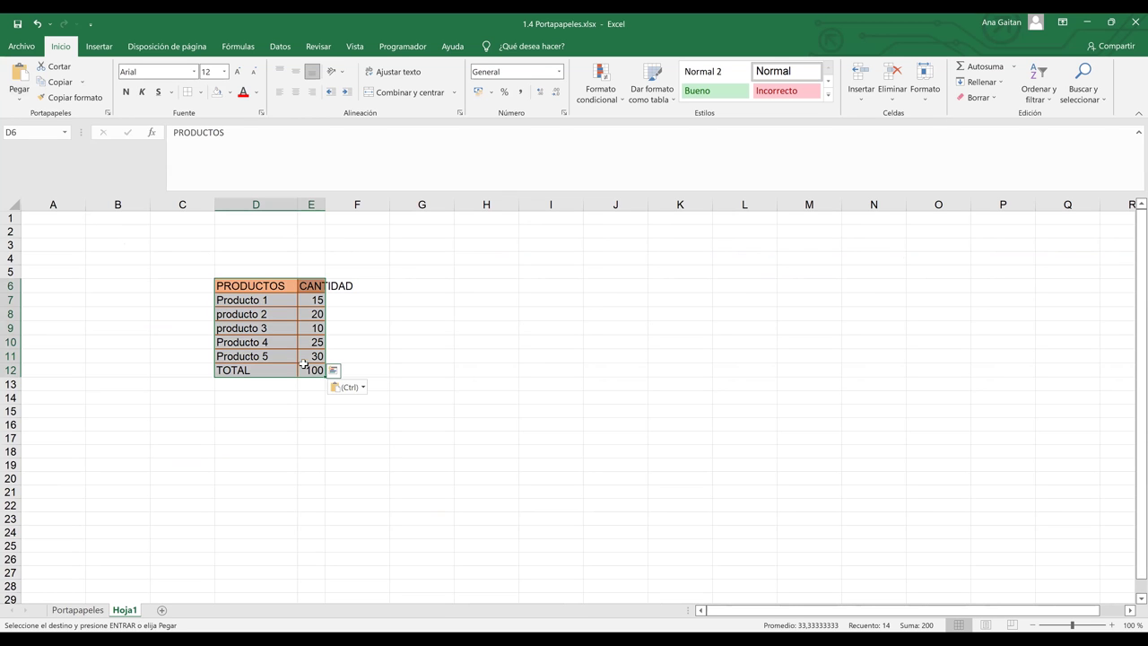
pyautogui.click(323, 450)
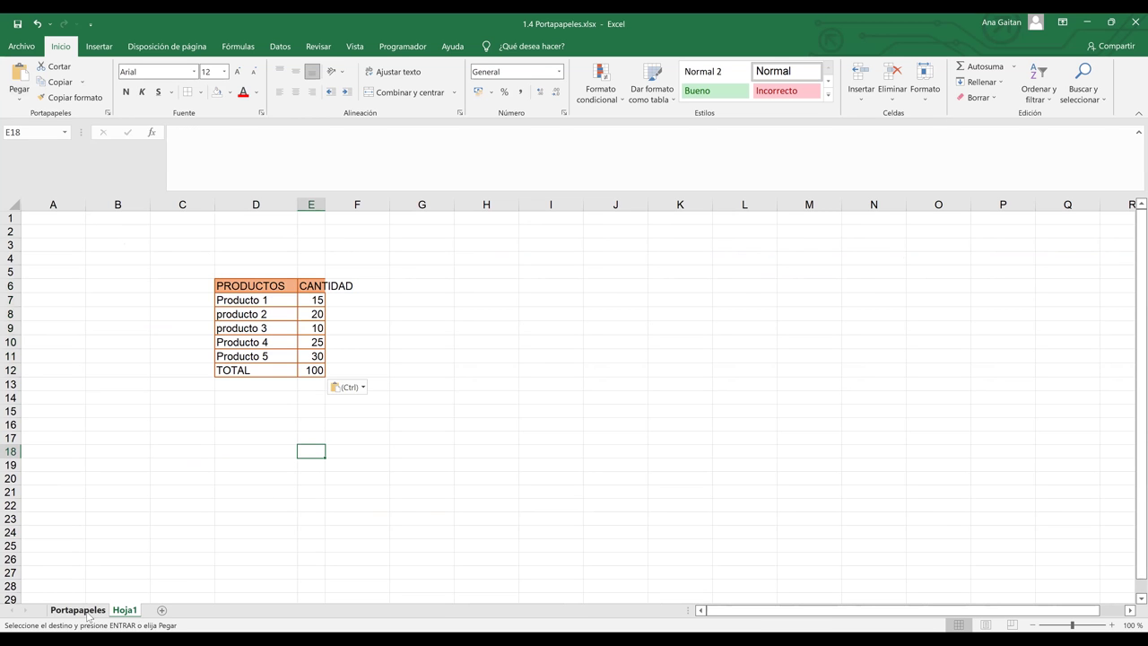
# Switch between Portapapeles and Hoja1, then narrow column F on Hoja1
pyautogui.click(87, 613)
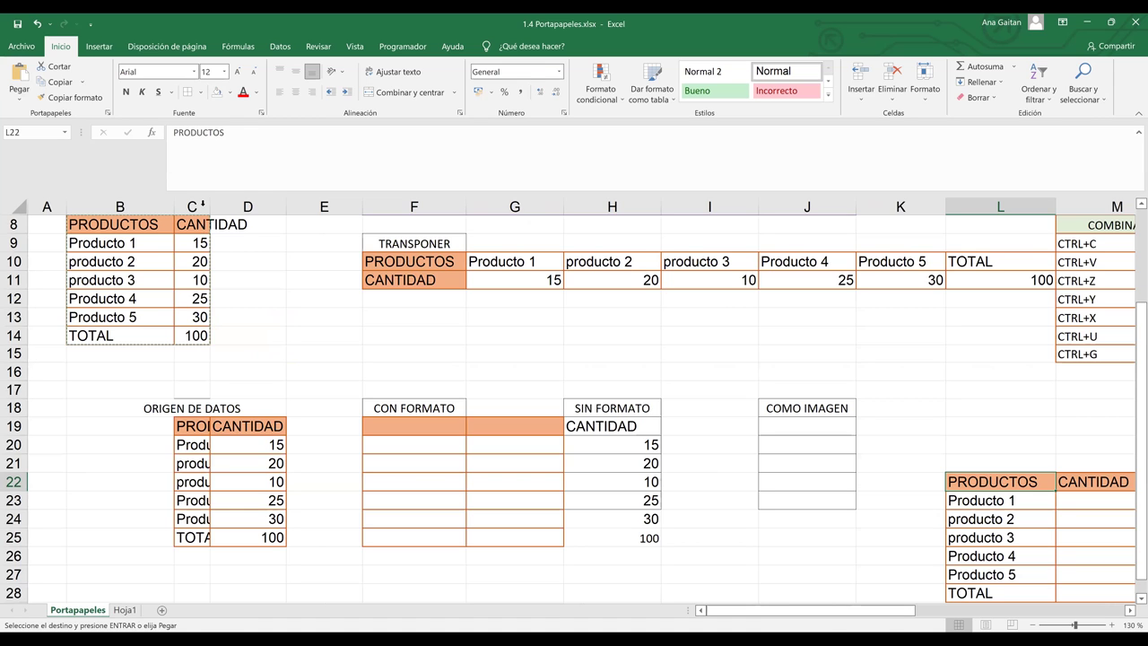
pyautogui.click(203, 206)
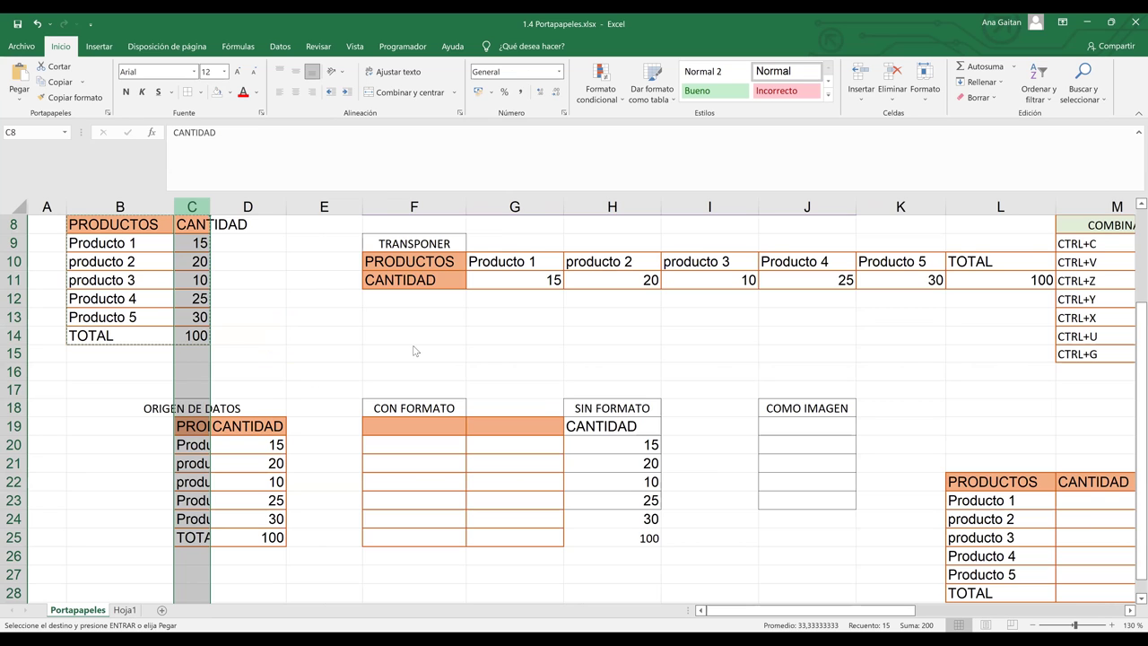
pyautogui.hotkey('ctrl', 'pagedown')
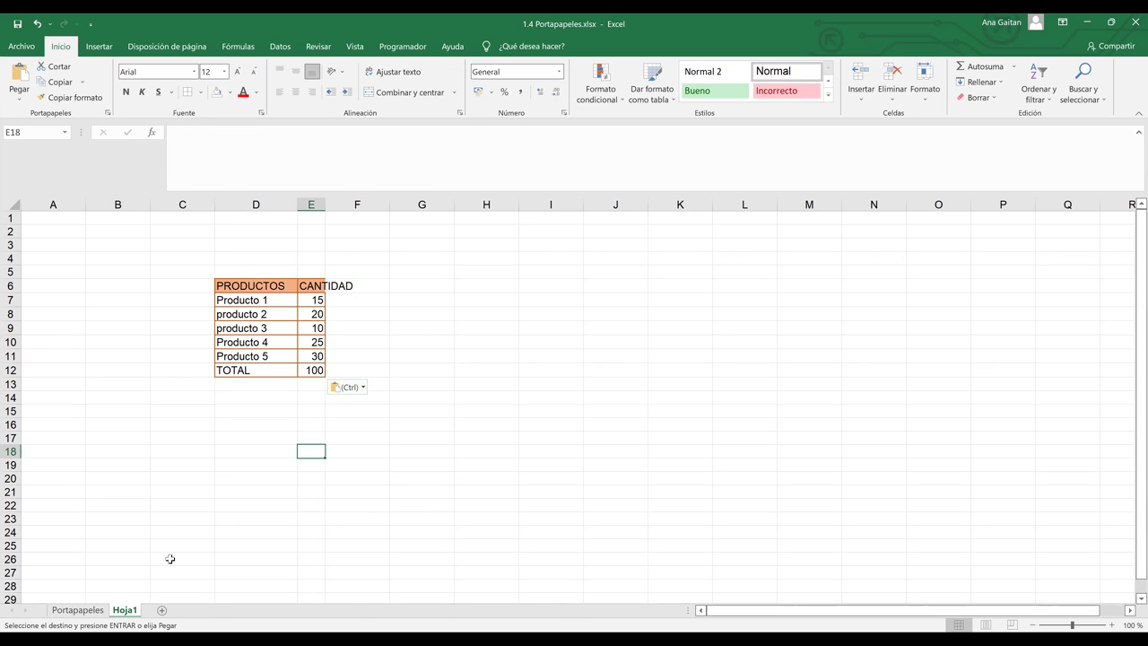
pyautogui.click(93, 612)
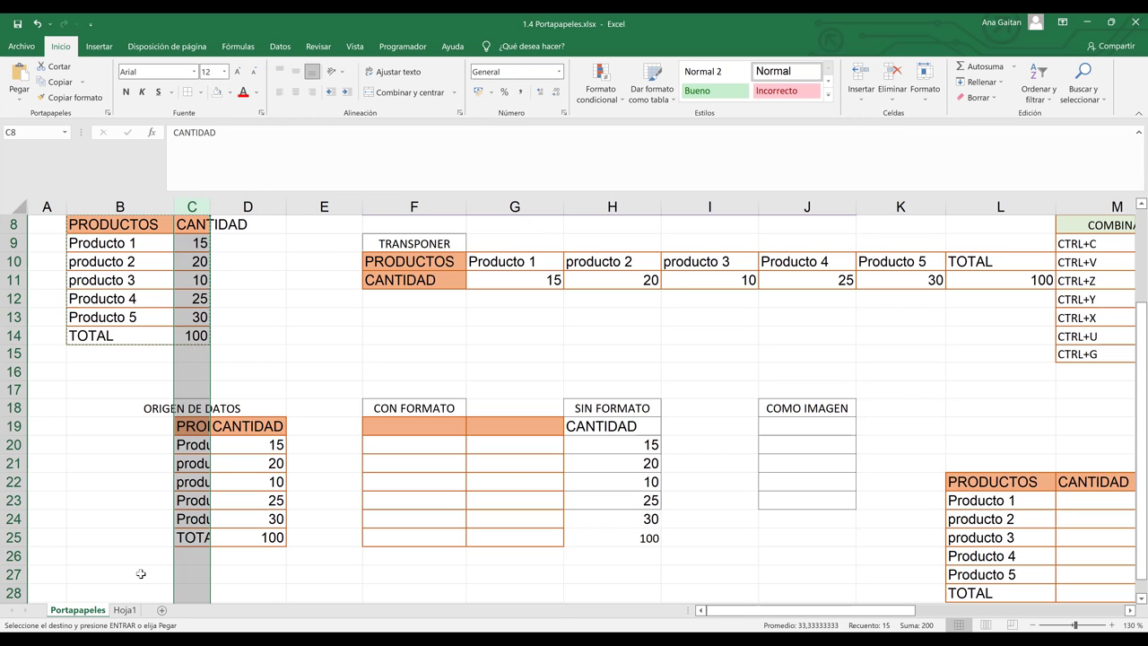
pyautogui.click(125, 610)
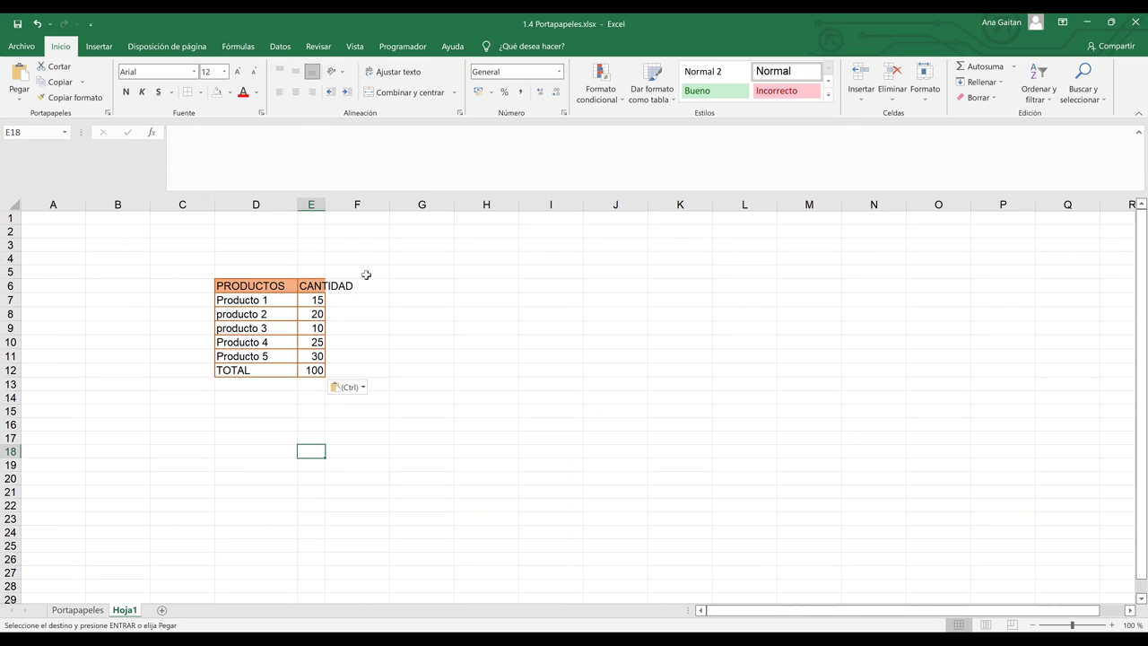
pyautogui.moveTo(390, 208); pyautogui.dragTo(350, 205)
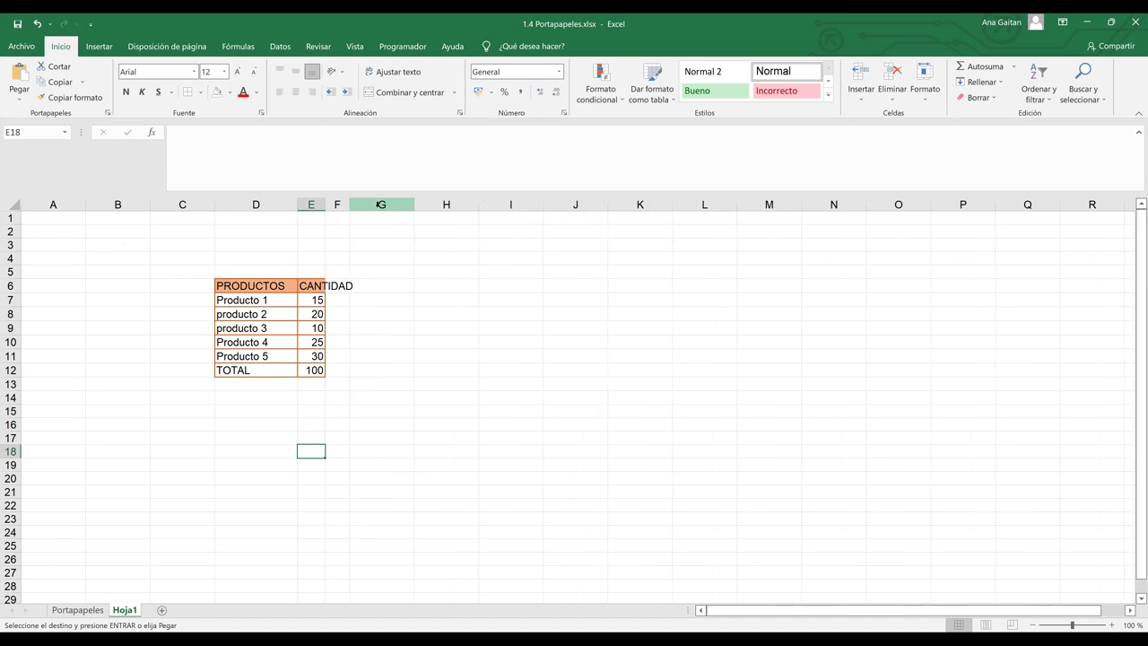
# Narrow column G, make row 1 much taller and widen column H
pyautogui.click(416, 215)
pyautogui.moveTo(414, 209); pyautogui.dragTo(378, 207)
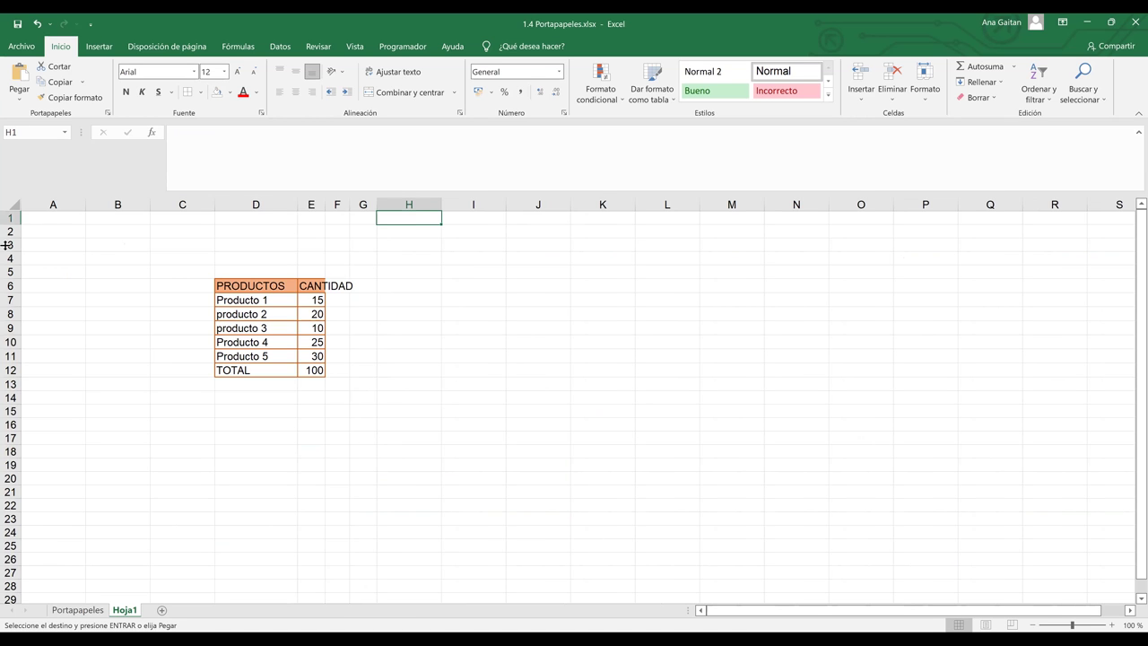
pyautogui.moveTo(6, 244); pyautogui.dragTo(445, 262)
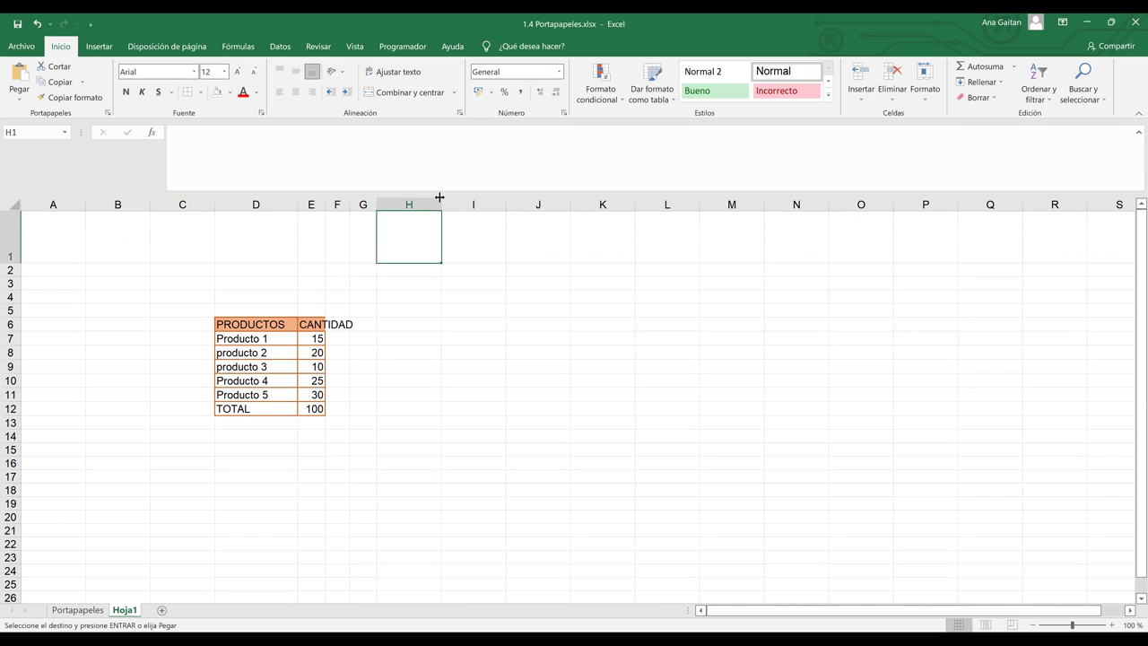
pyautogui.moveTo(500, 199); pyautogui.dragTo(500, 199)
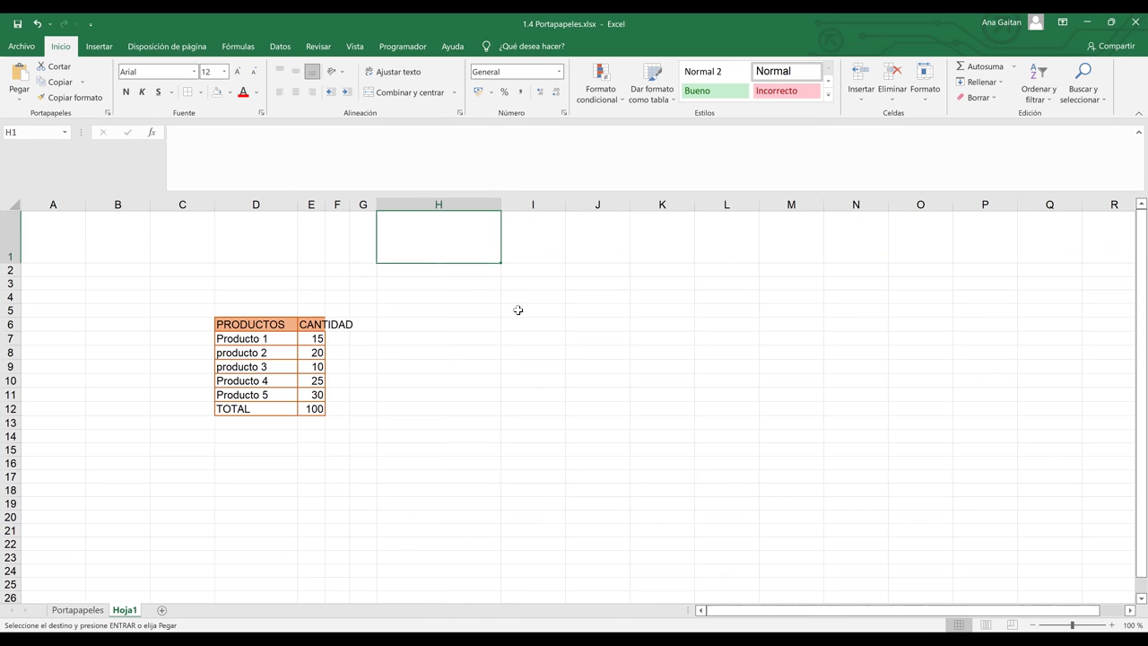
# Fill H1 dark green, enter 2018 centred both ways, and copy the cell
pyautogui.click(230, 93)
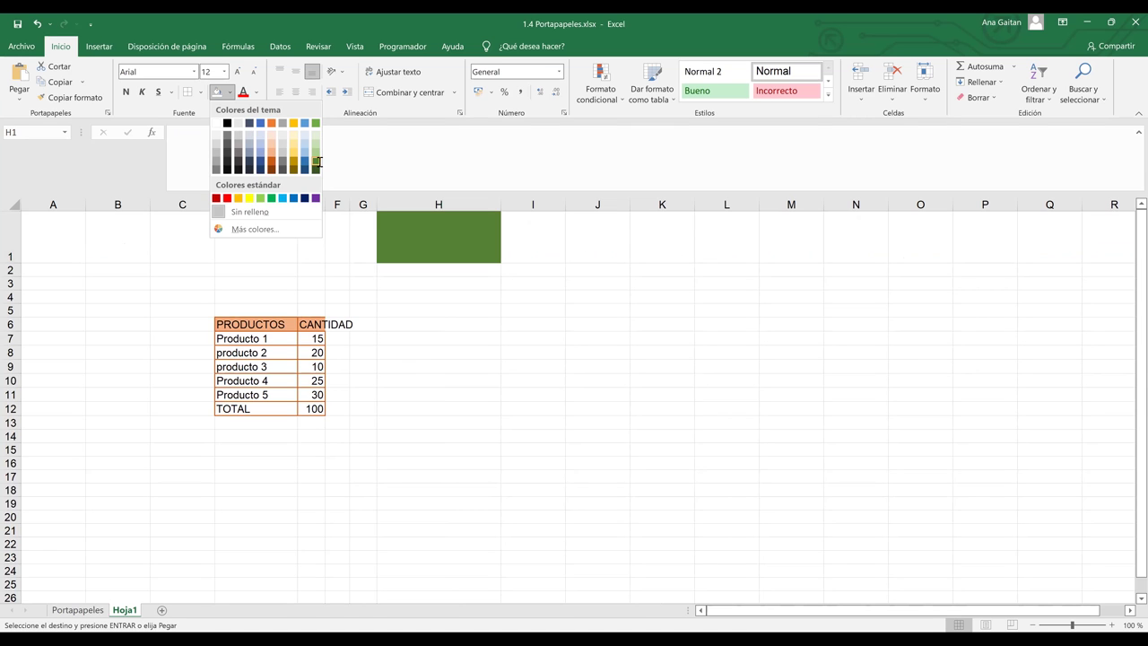
pyautogui.click(318, 163)
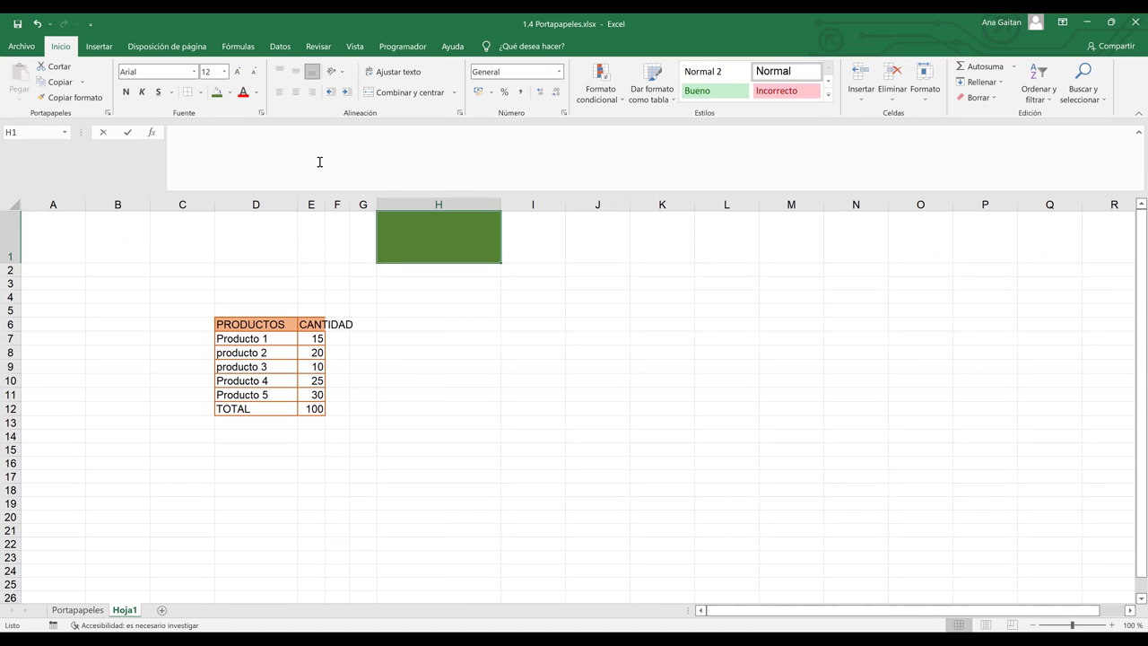
pyautogui.write('2018')
pyautogui.click(444, 297)
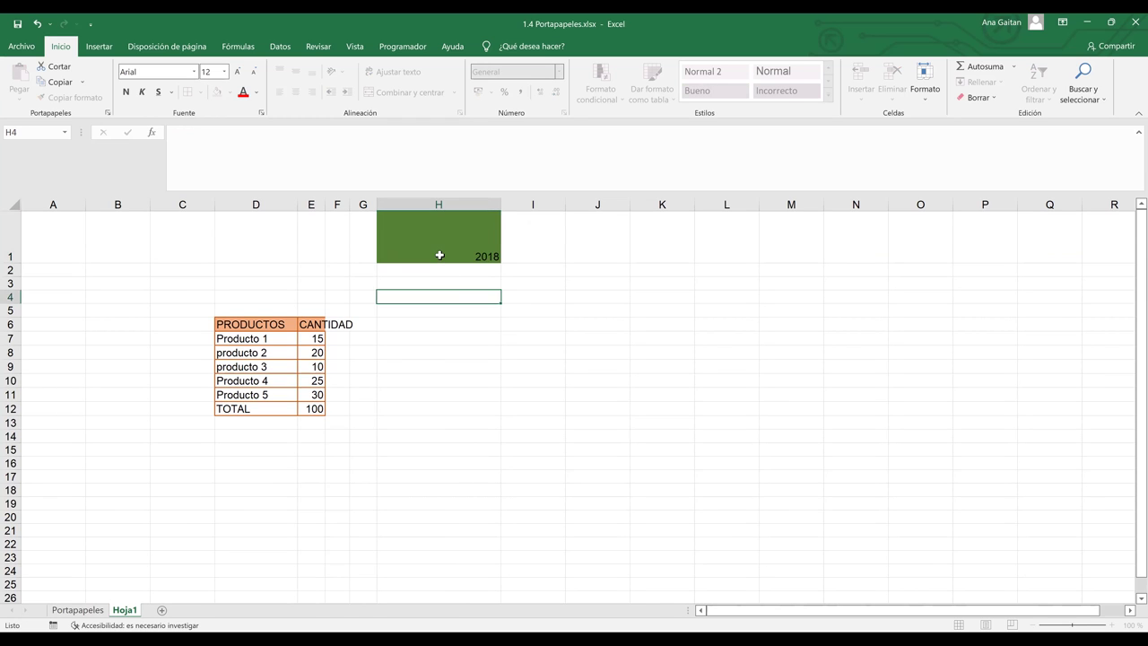
pyautogui.click(440, 255)
pyautogui.click(297, 72)
pyautogui.click(296, 92)
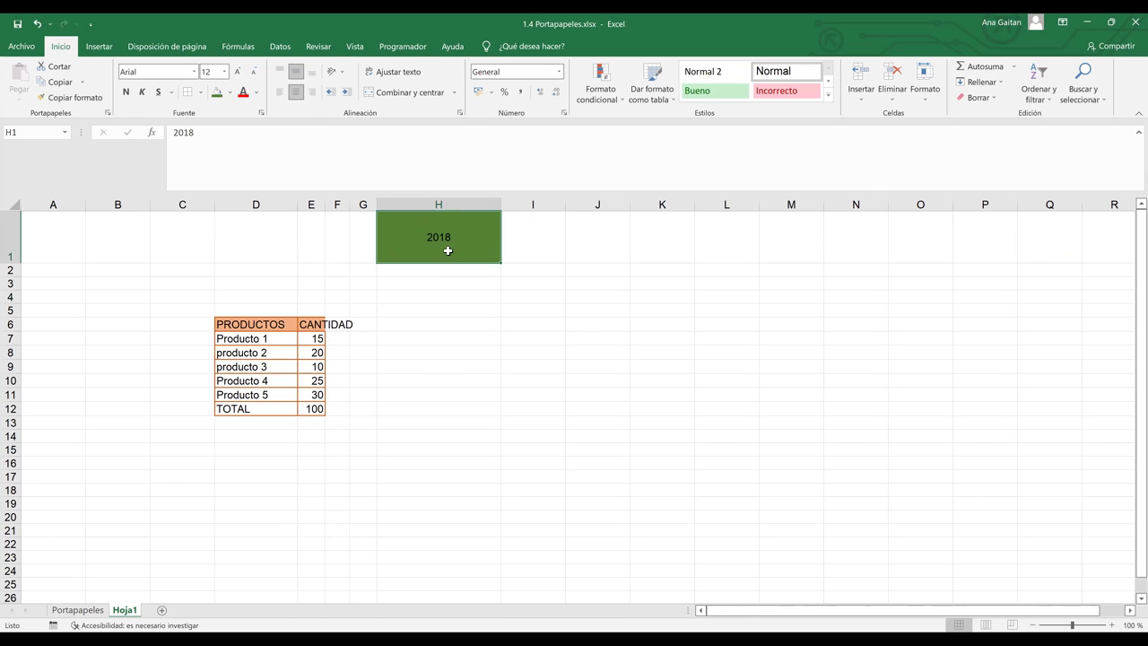
pyautogui.hotkey('ctrl', 'c')
pyautogui.click(920, 409)
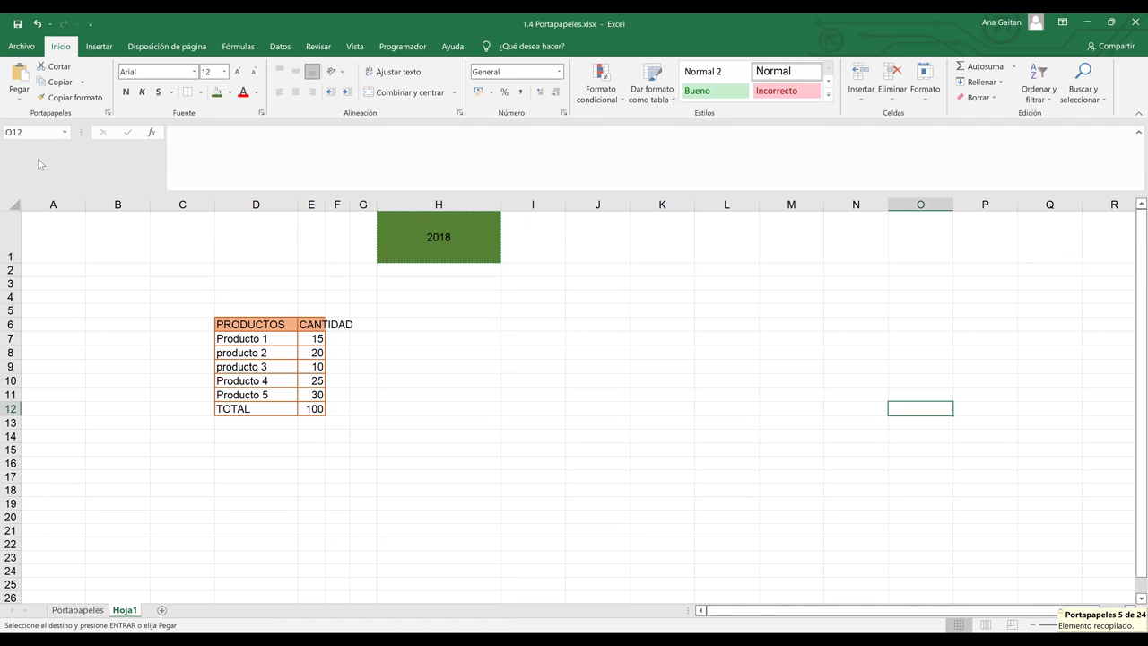
# Paste the green 2018 cell into K9 keeping the source column width
pyautogui.click(19, 97)
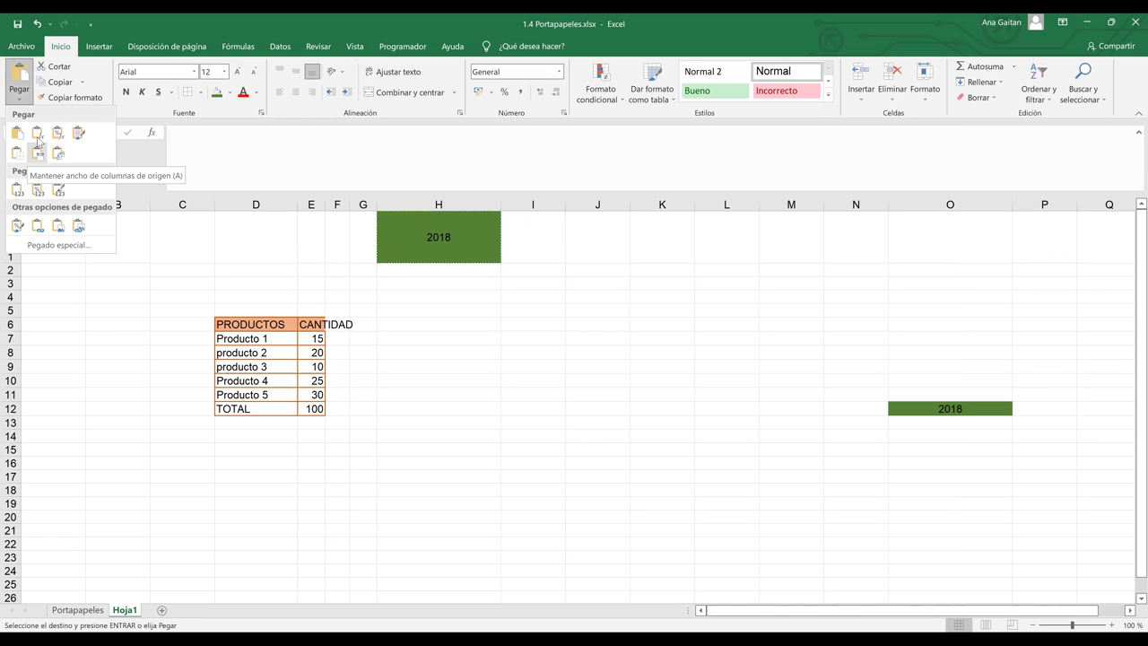
pyautogui.click(467, 259)
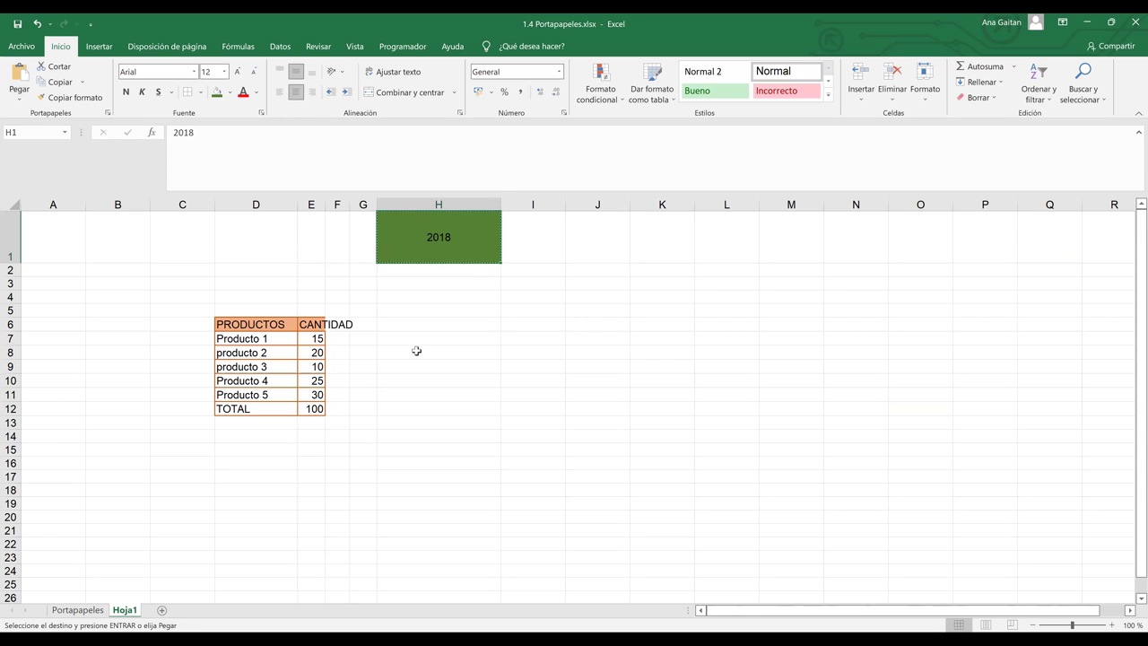
pyautogui.click(662, 367)
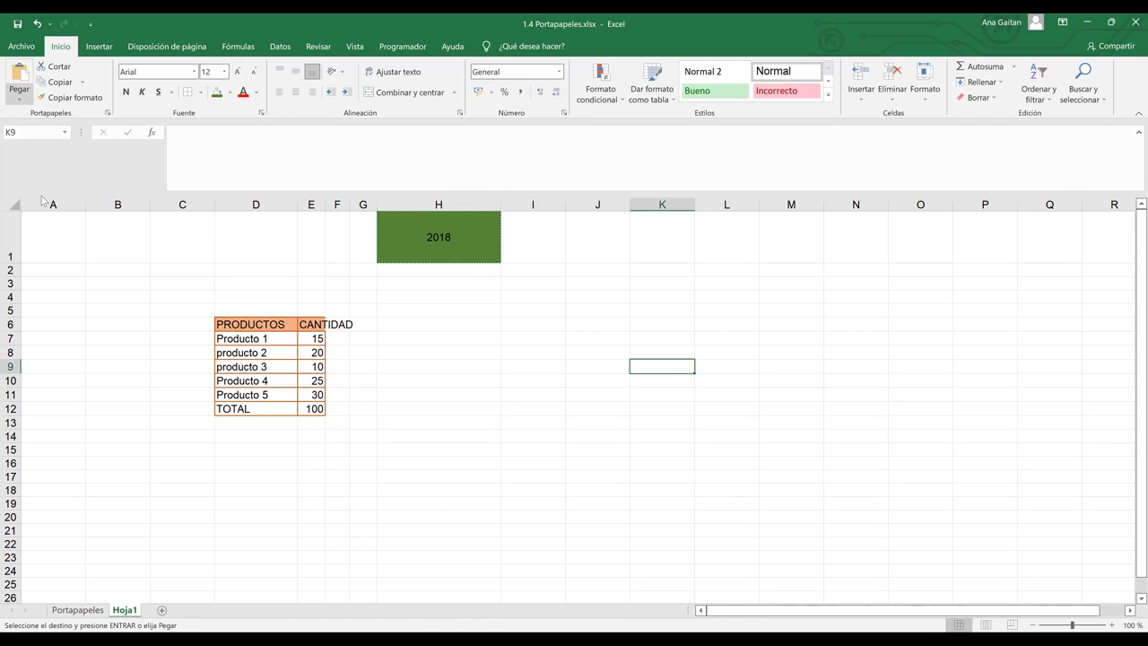
pyautogui.click(19, 98)
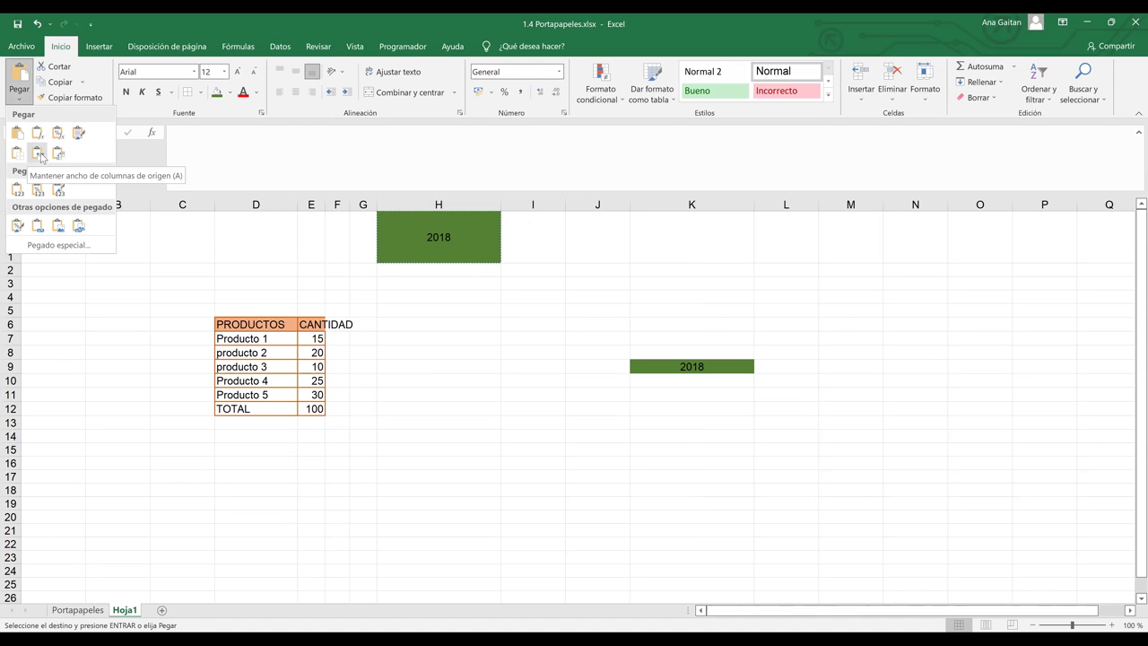
pyautogui.click(41, 158)
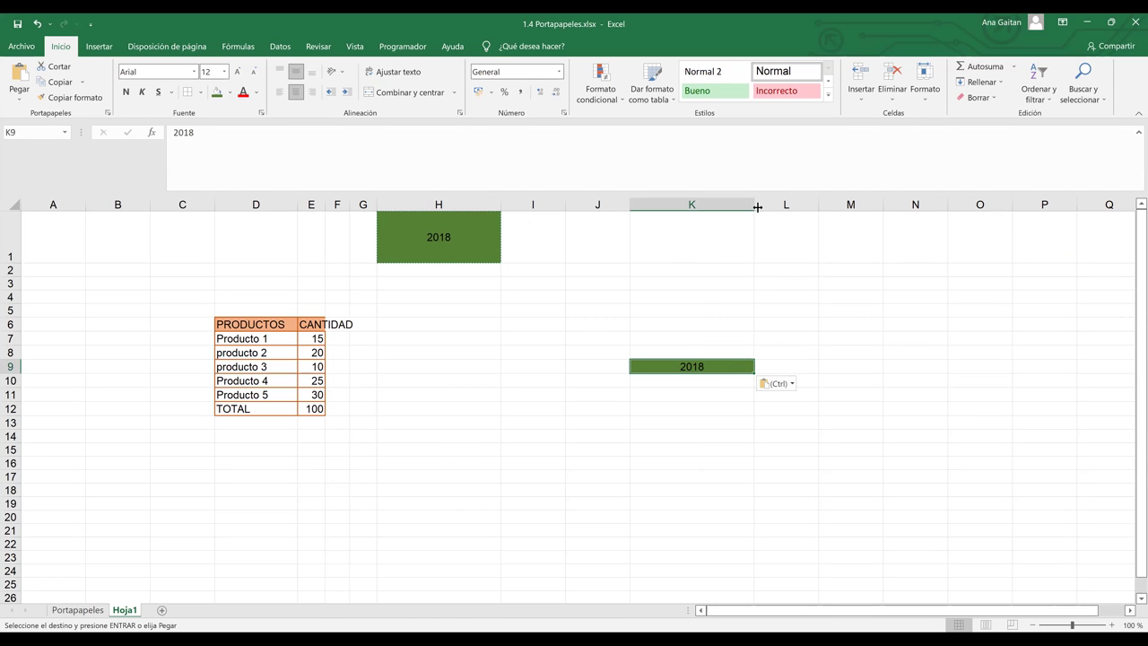
# Widen column K to about 20,40, then go to the Portapapeles sheet
pyautogui.moveTo(755, 205)
pyautogui.mouseDown()
pyautogui.moveTo(777, 205)
pyautogui.moveTo(755, 210)
pyautogui.mouseUp()
pyautogui.click(780, 392)
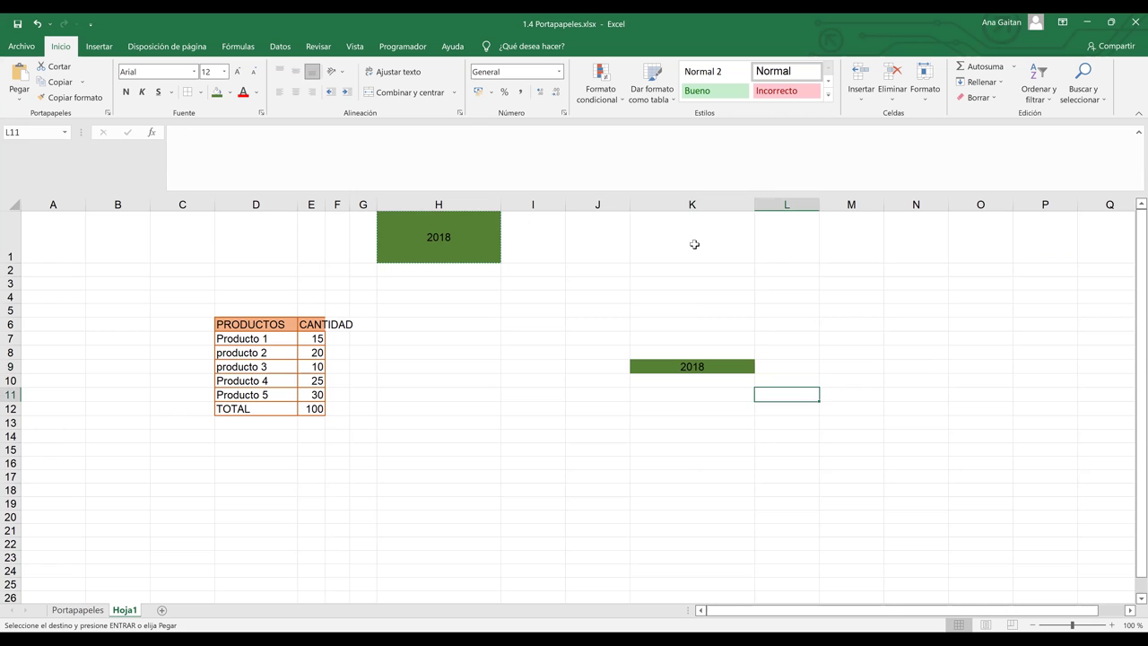
pyautogui.click(698, 368)
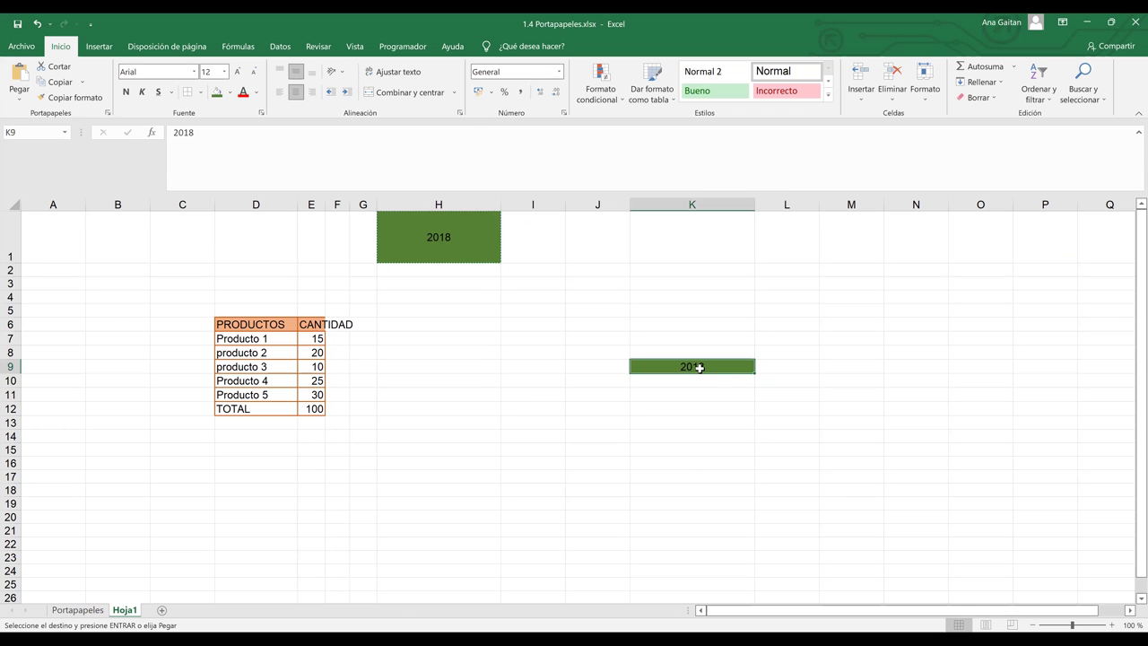
pyautogui.click(454, 417)
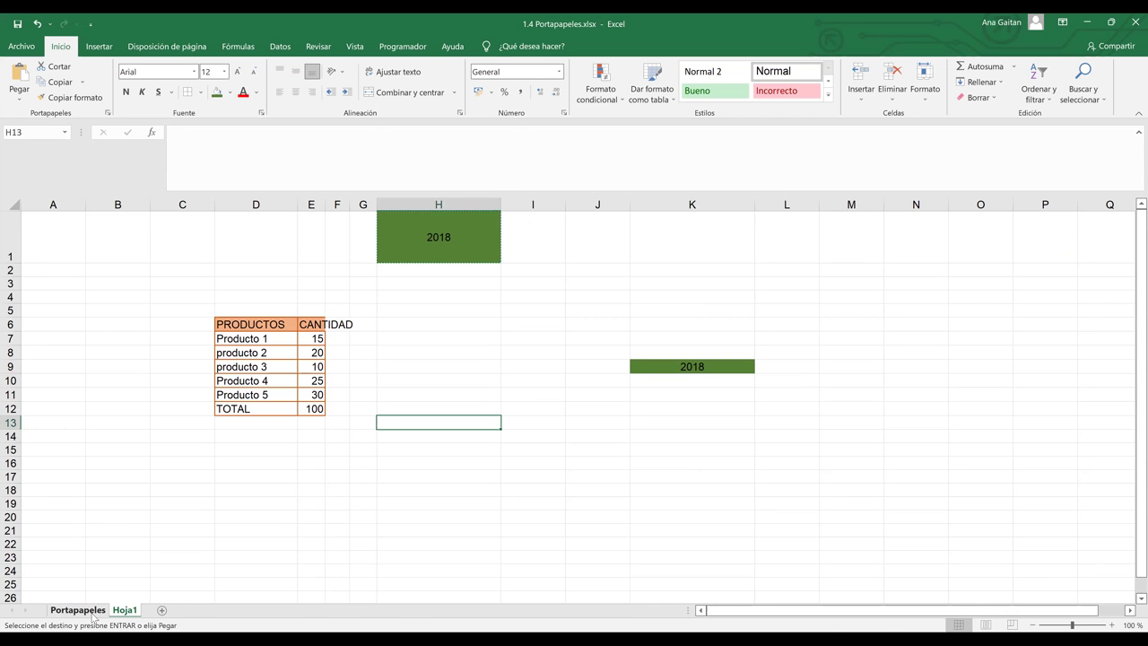
pyautogui.click(92, 615)
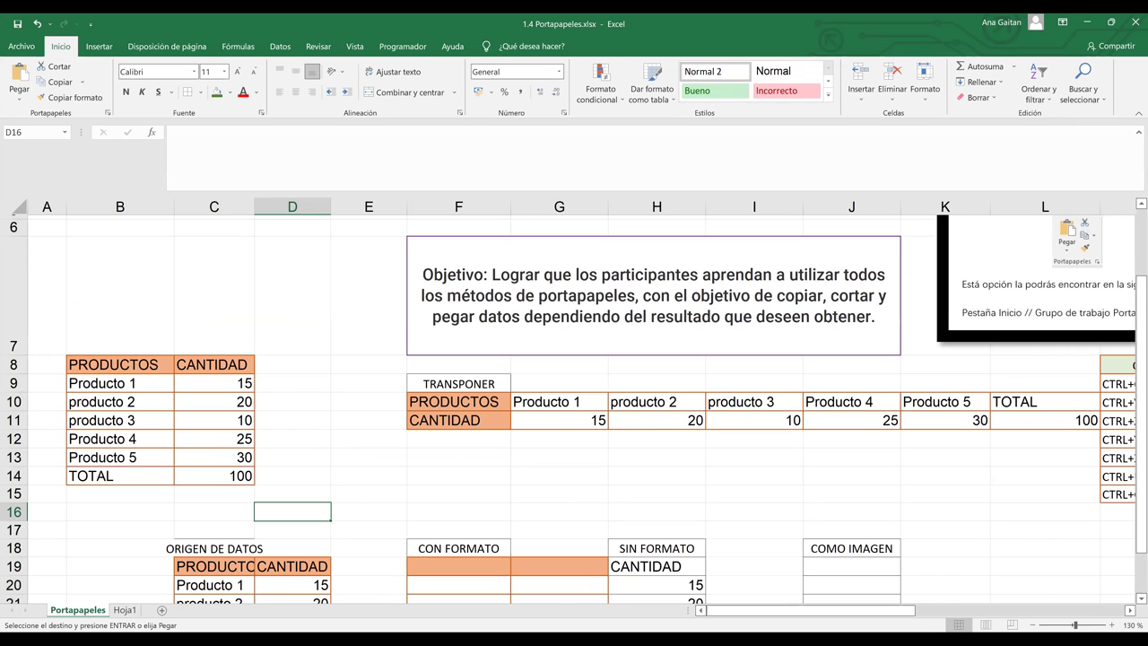
# Select the CON FORMATO heading cell and start a screen-region capture
pyautogui.click(459, 547)
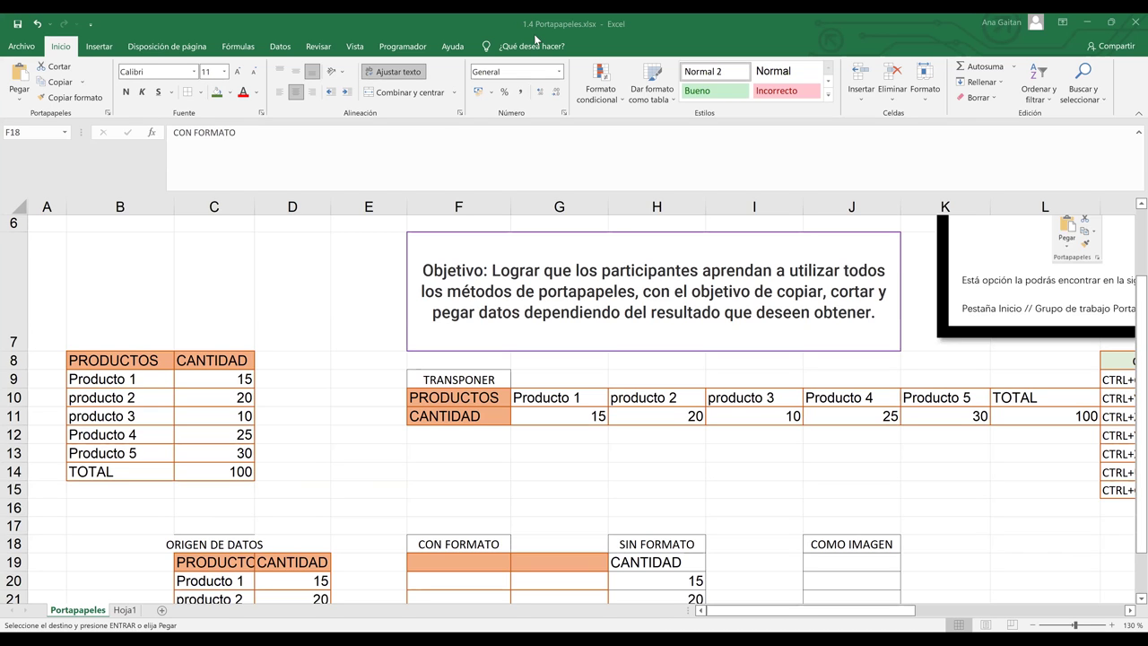
pyautogui.press('Escape')
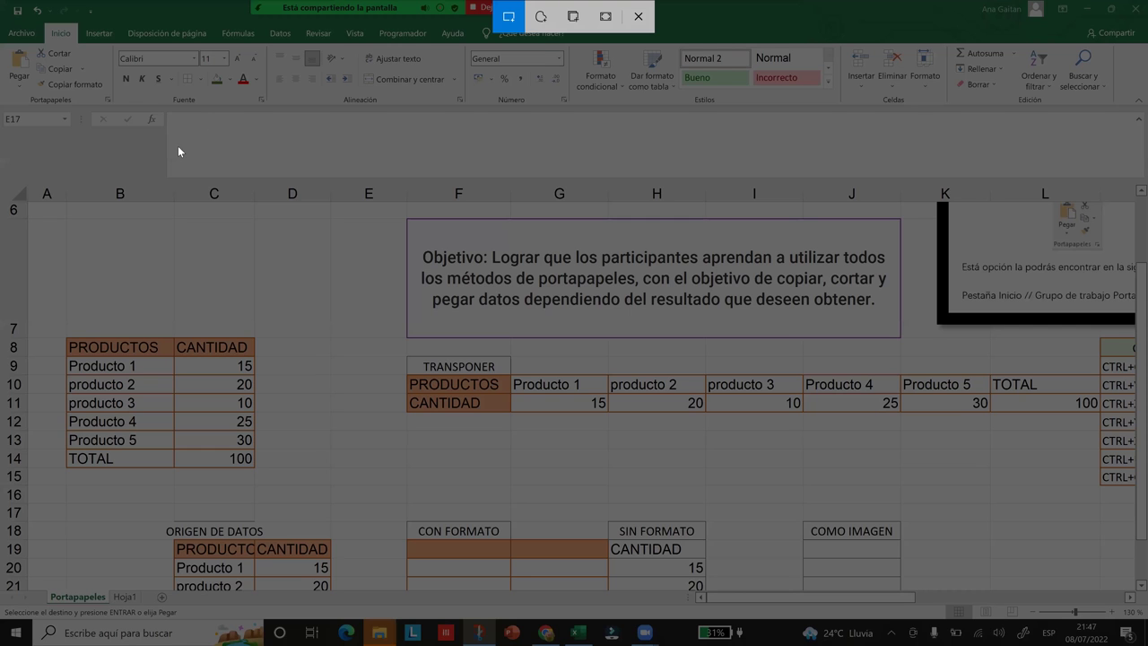
# Snip the B8:C14 product table into Hoja2 as a picture, then return to Portapapeles
pyautogui.moveTo(65, 338); pyautogui.dragTo(256, 467)
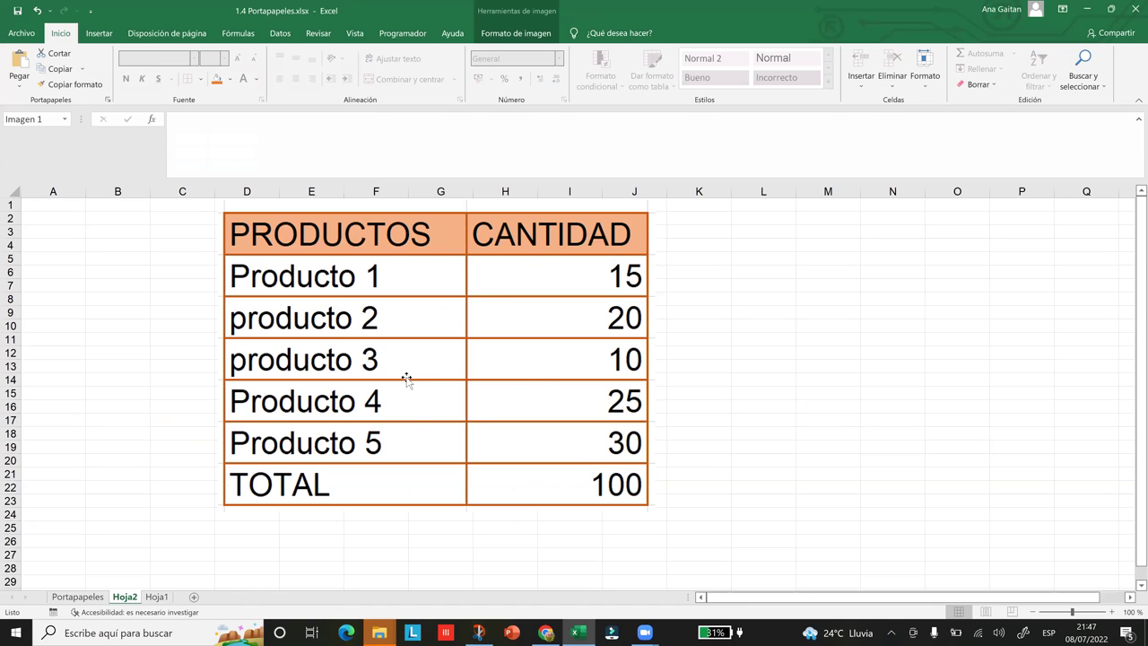
pyautogui.hotkey('ctrl', 'z')
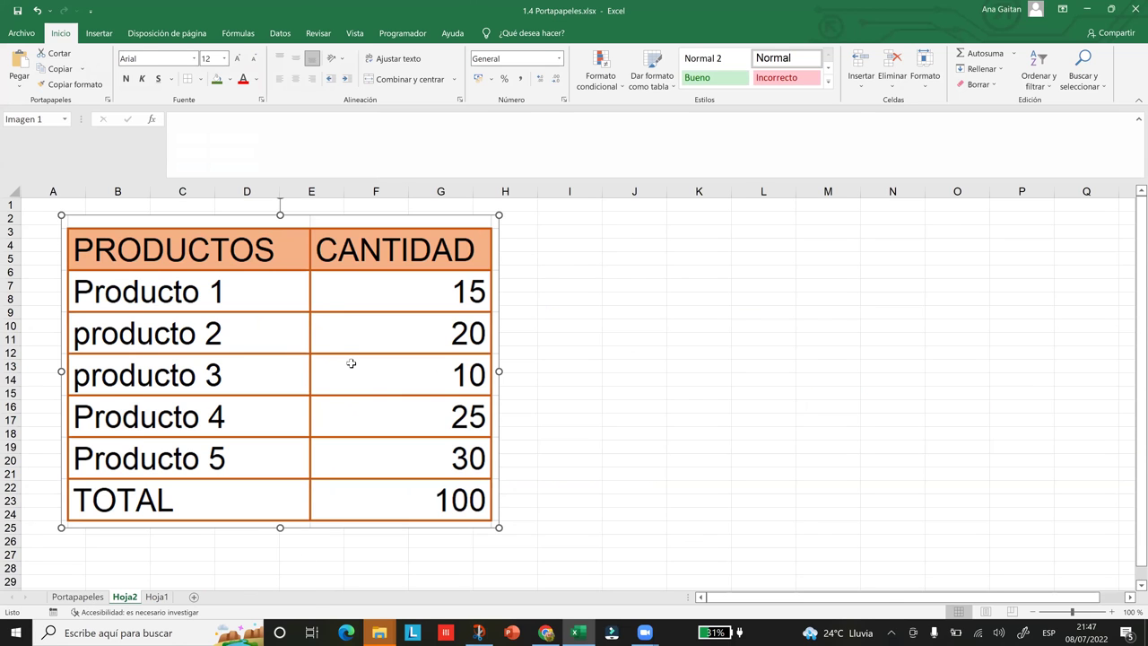
pyautogui.hotkey('ctrl', 'pageup')
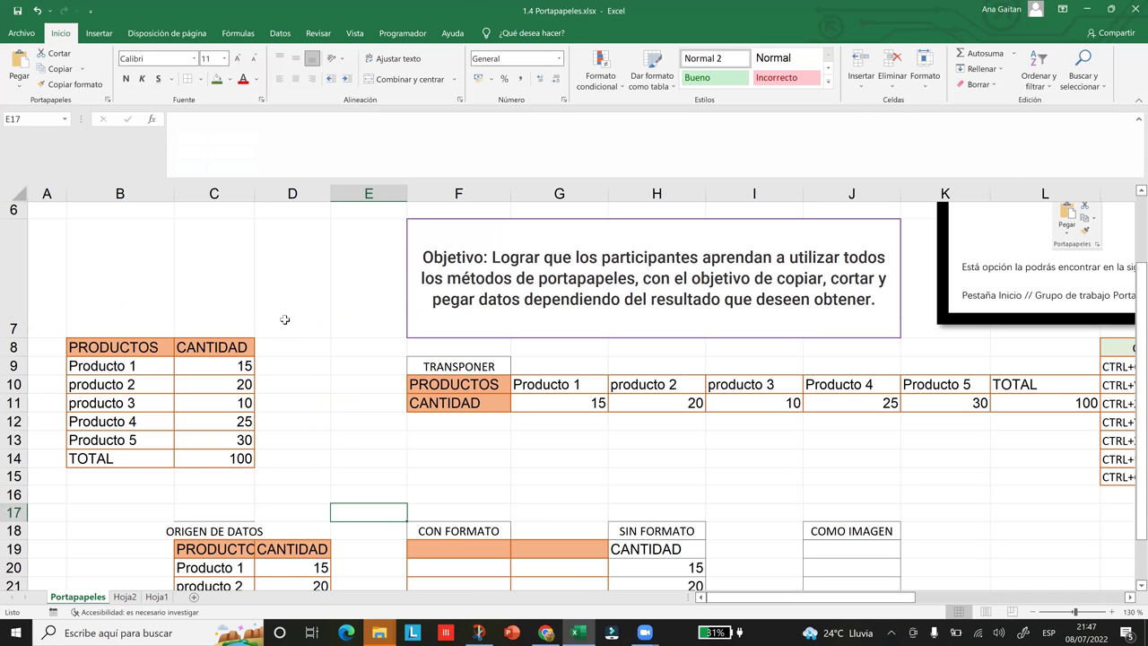
# Copy table B8:C14, paste it as a static Imagen on new sheet Hoja3, and return
pyautogui.click(262, 308)
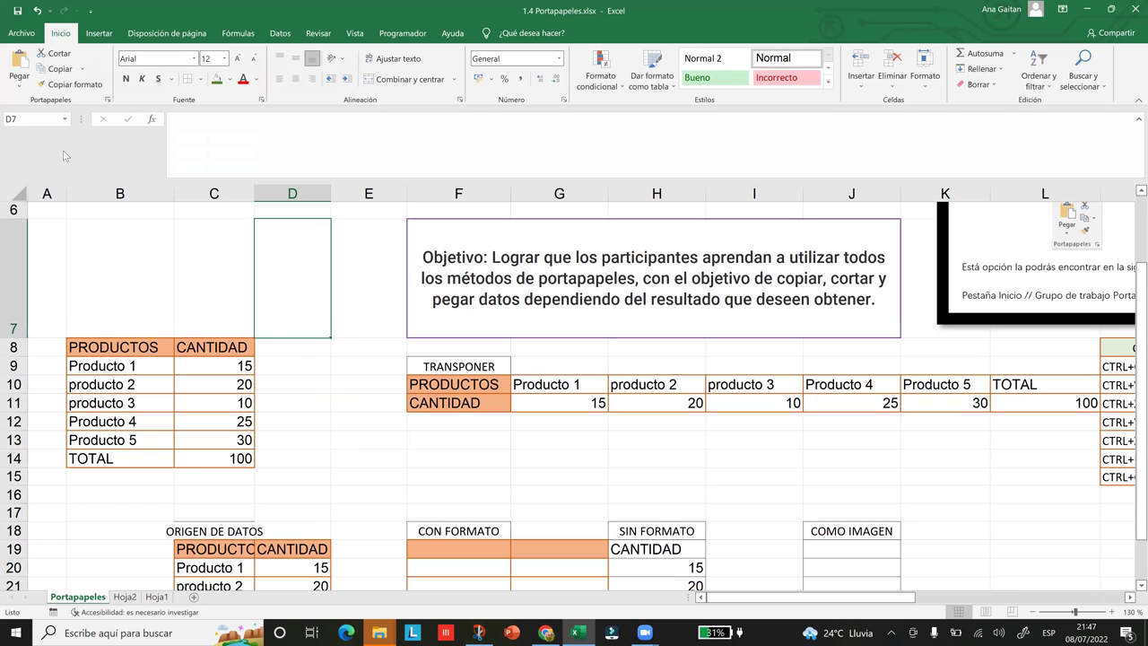
pyautogui.click(370, 406)
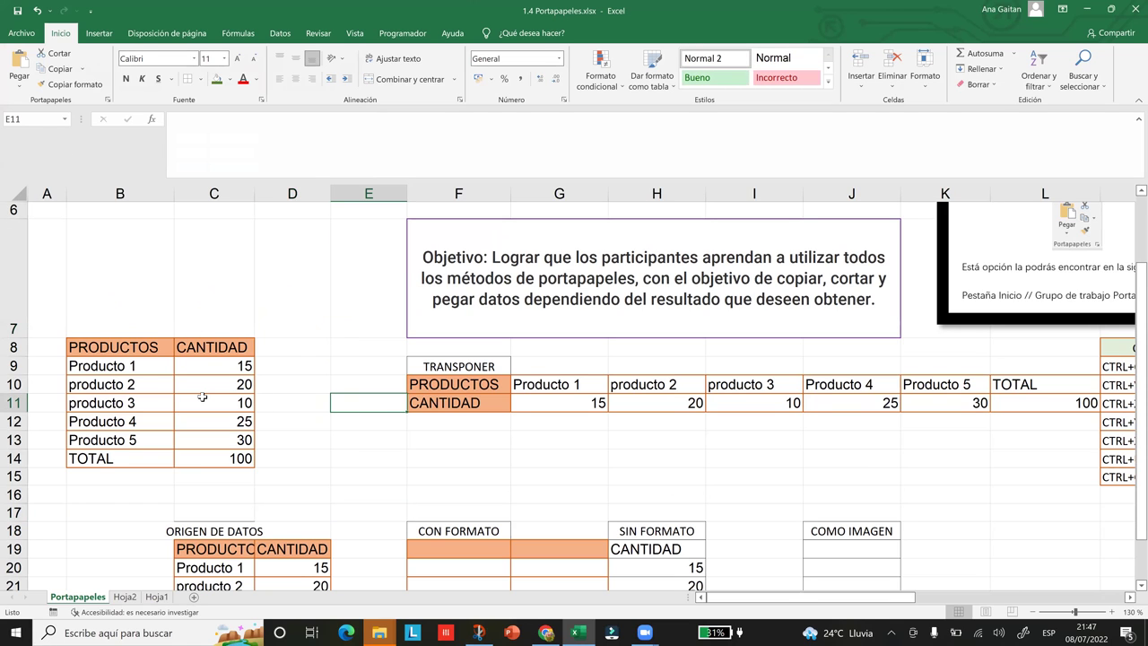
pyautogui.moveTo(115, 350); pyautogui.dragTo(231, 460)
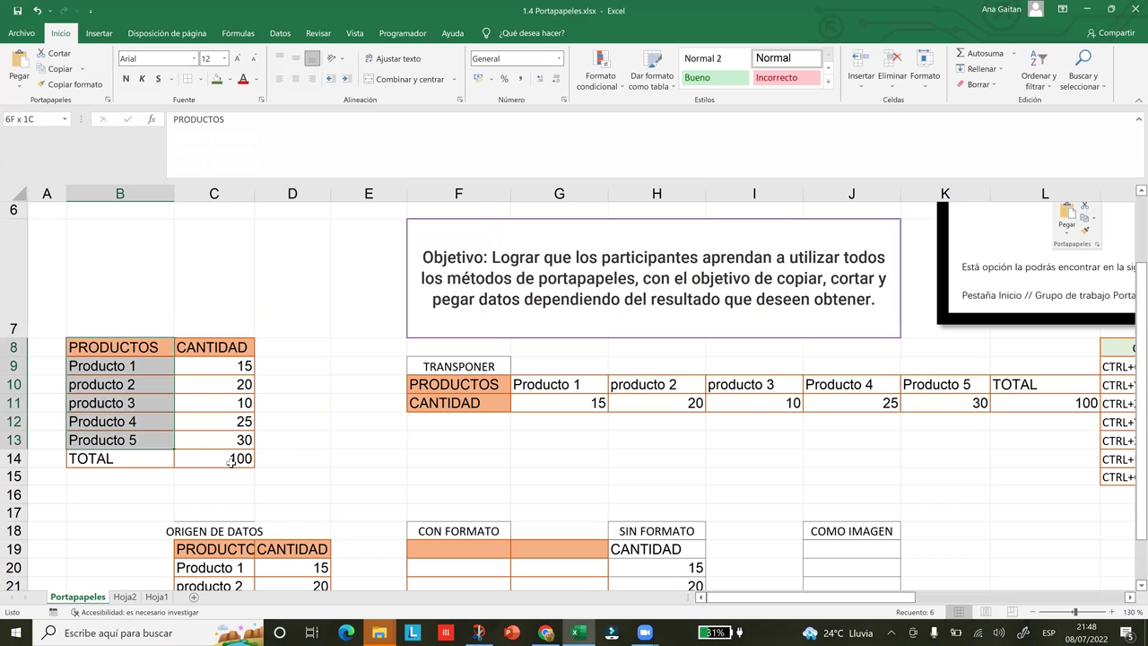
pyautogui.moveTo(169, 398); pyautogui.dragTo(215, 459)
pyautogui.rightClick(170, 397)
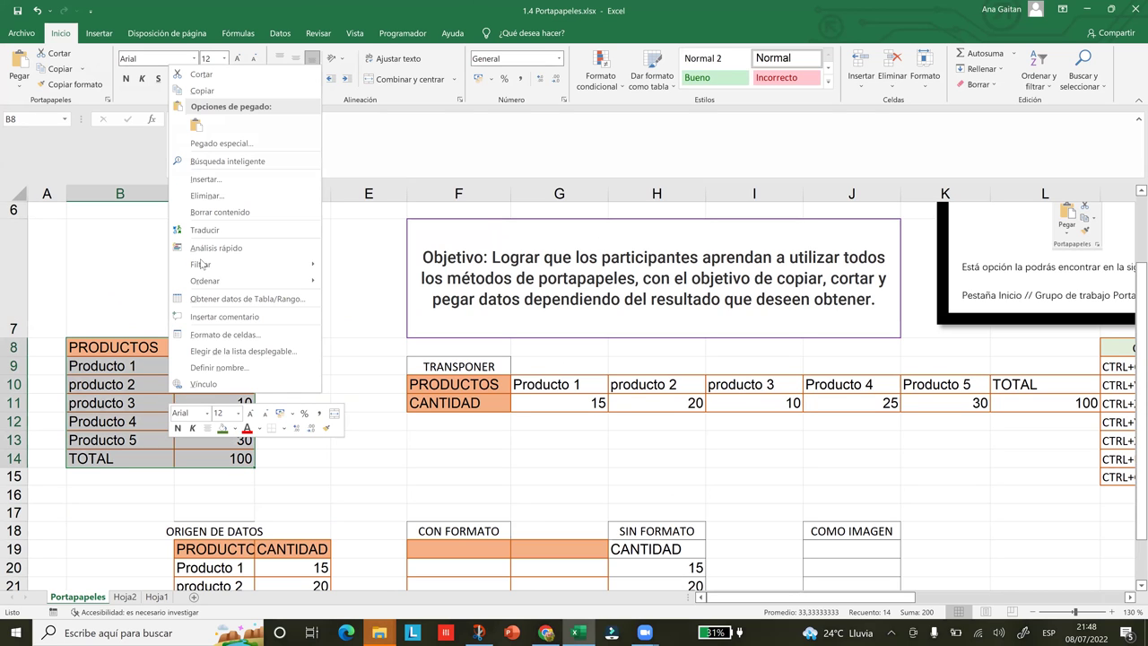
pyautogui.click(215, 94)
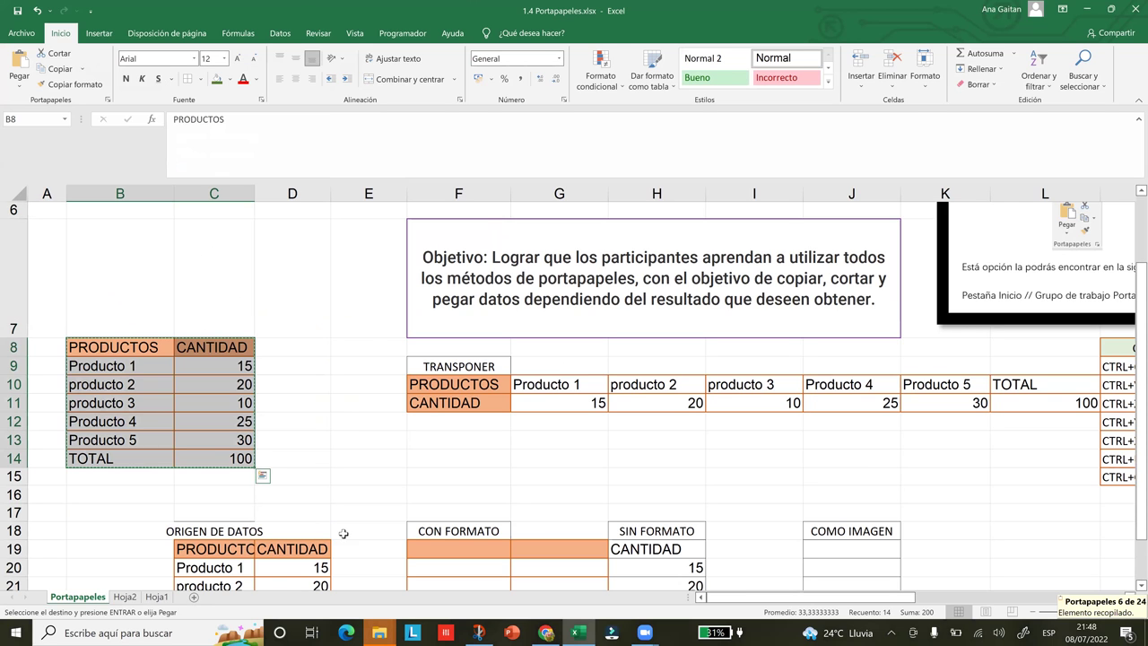
pyautogui.click(192, 598)
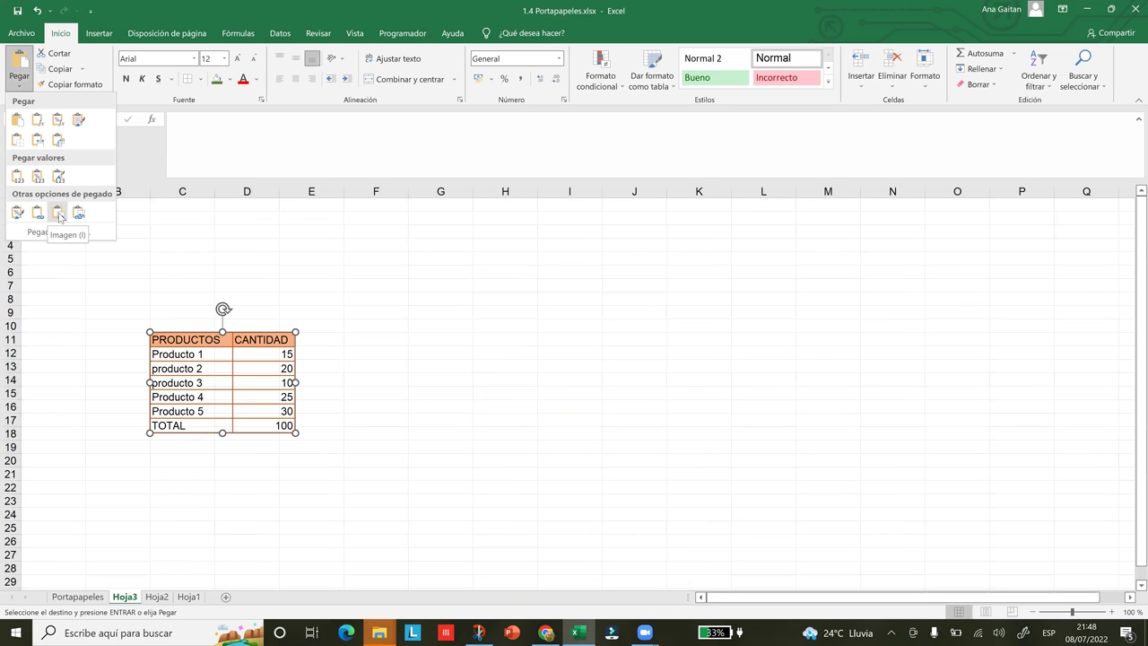
pyautogui.click(59, 213)
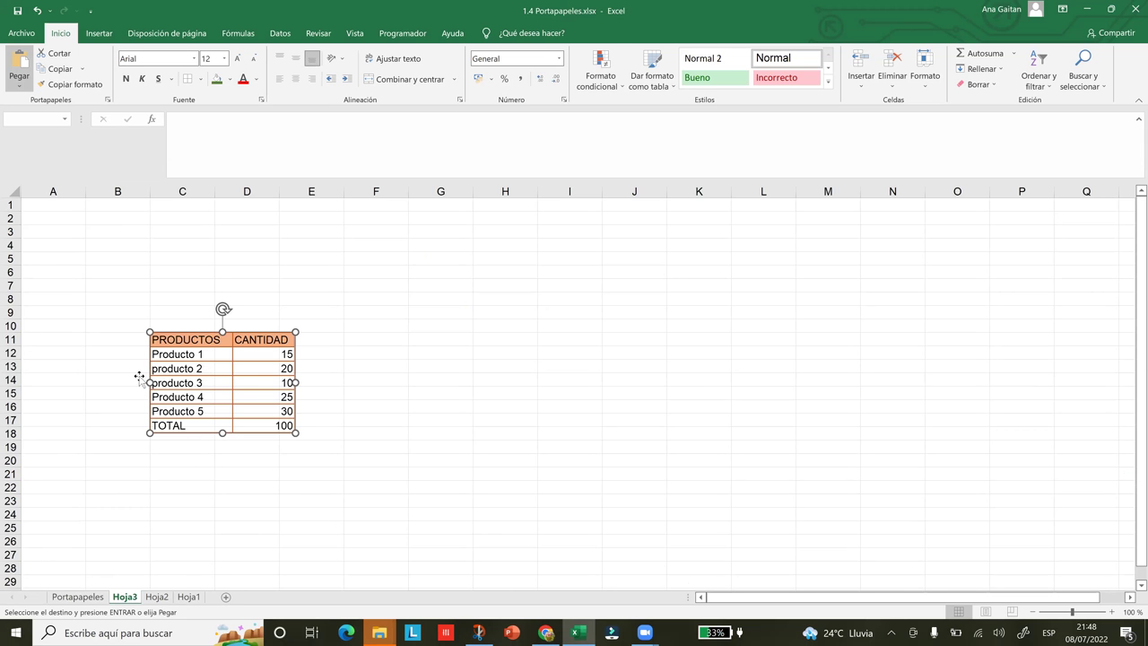
pyautogui.hotkey('ctrl', 'pageup')
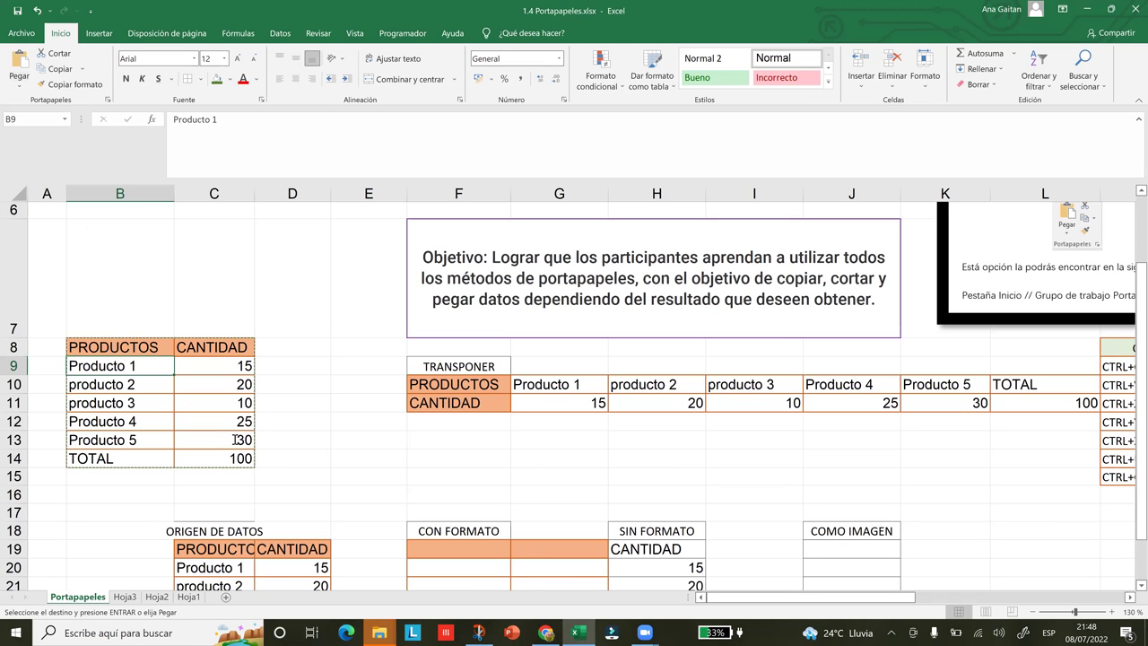
# Change Producto 5's quantity in C13 to 50 and check Hoja3's static picture
pyautogui.click(236, 439)
pyautogui.write('50')
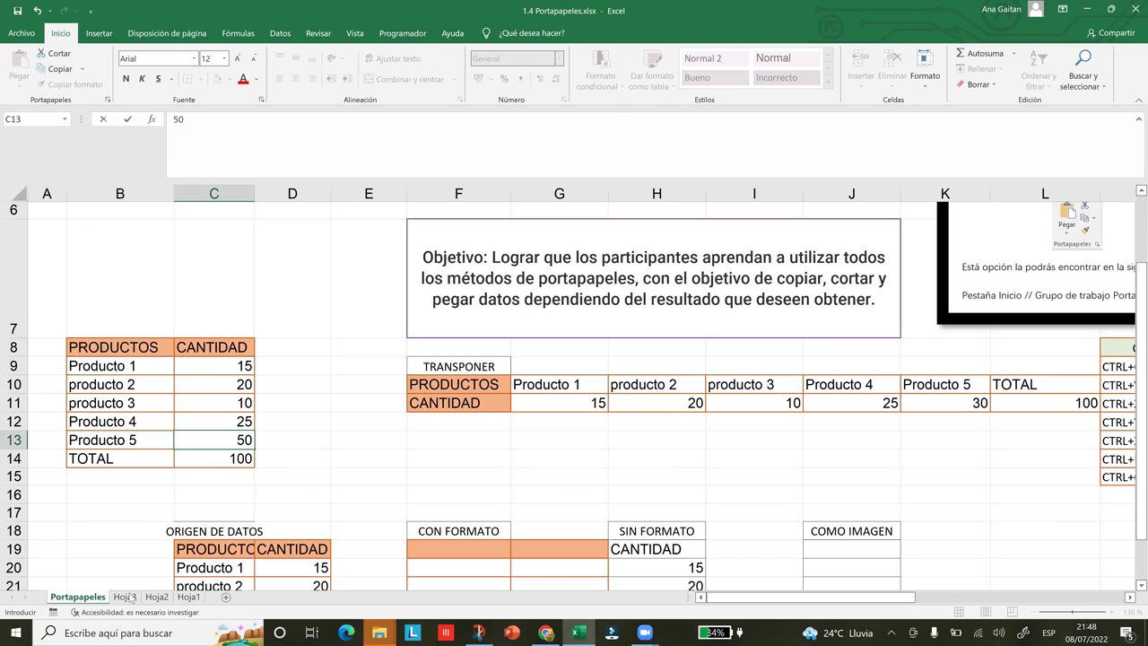
pyautogui.hotkey('ctrl', 'pagedown')
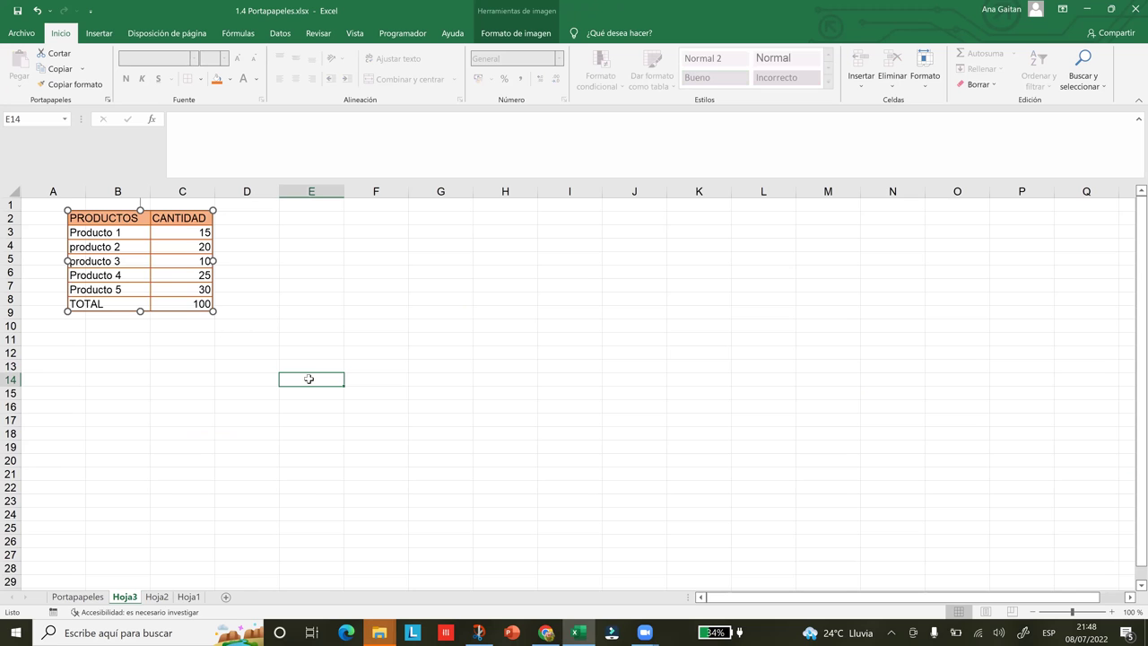
pyautogui.press('Escape')
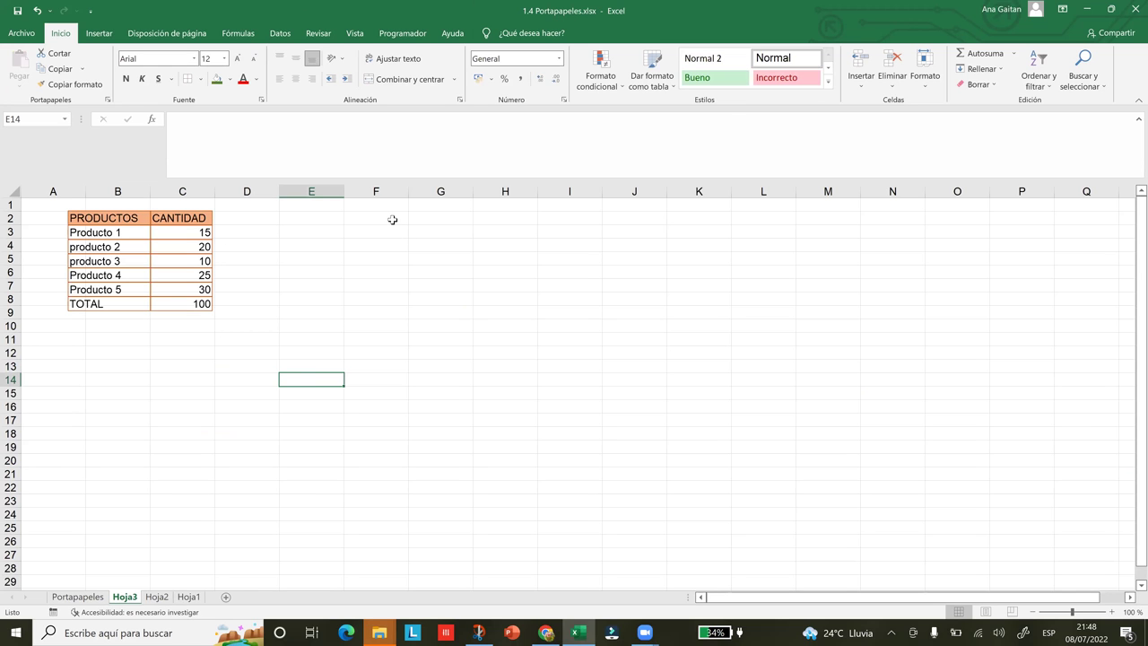
pyautogui.click(392, 220)
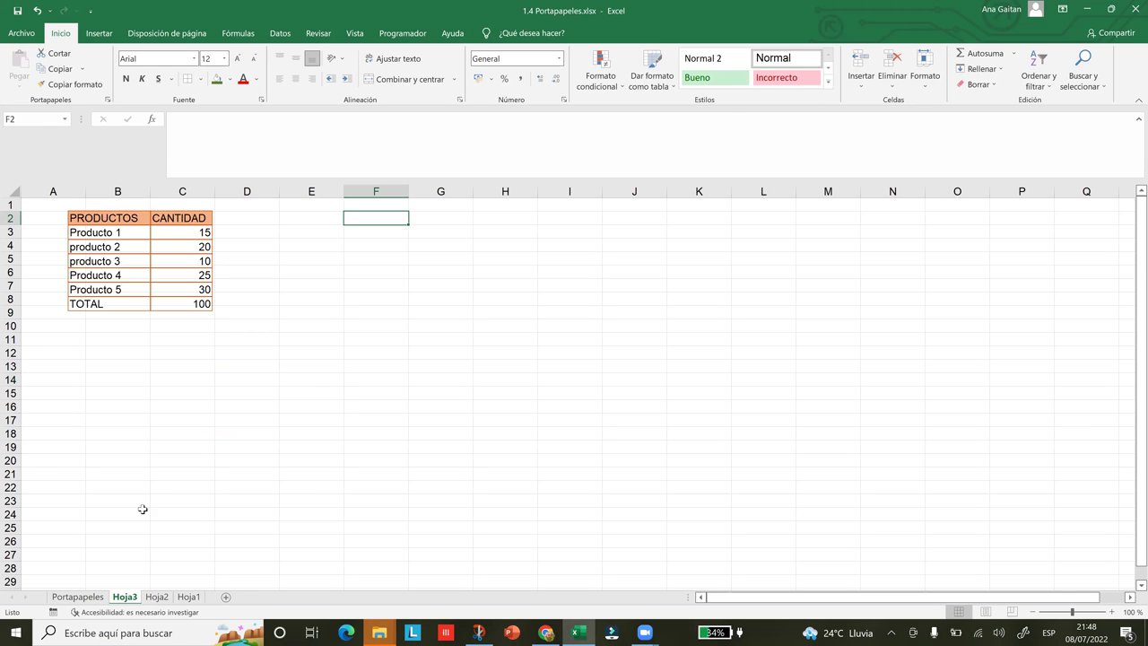
pyautogui.keyDown('ctrl'); pyautogui.click(90, 595); pyautogui.keyUp('ctrl')
pyautogui.hotkey('ctrl', 'pageup')
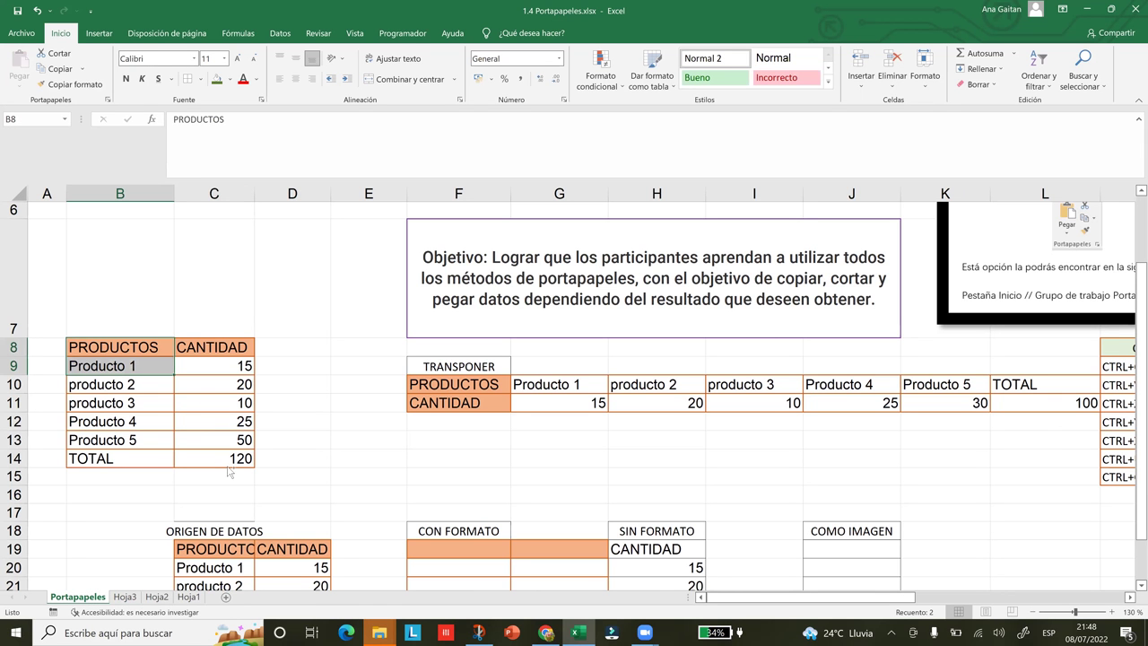
# Copy the product table and paste it on Hoja3 as an Imagen vinculada
pyautogui.keyDown('ctrl'); pyautogui.click(125, 597); pyautogui.keyUp('ctrl')
pyautogui.hotkey('ctrl', 'a')
pyautogui.hotkey('ctrl', 'c')
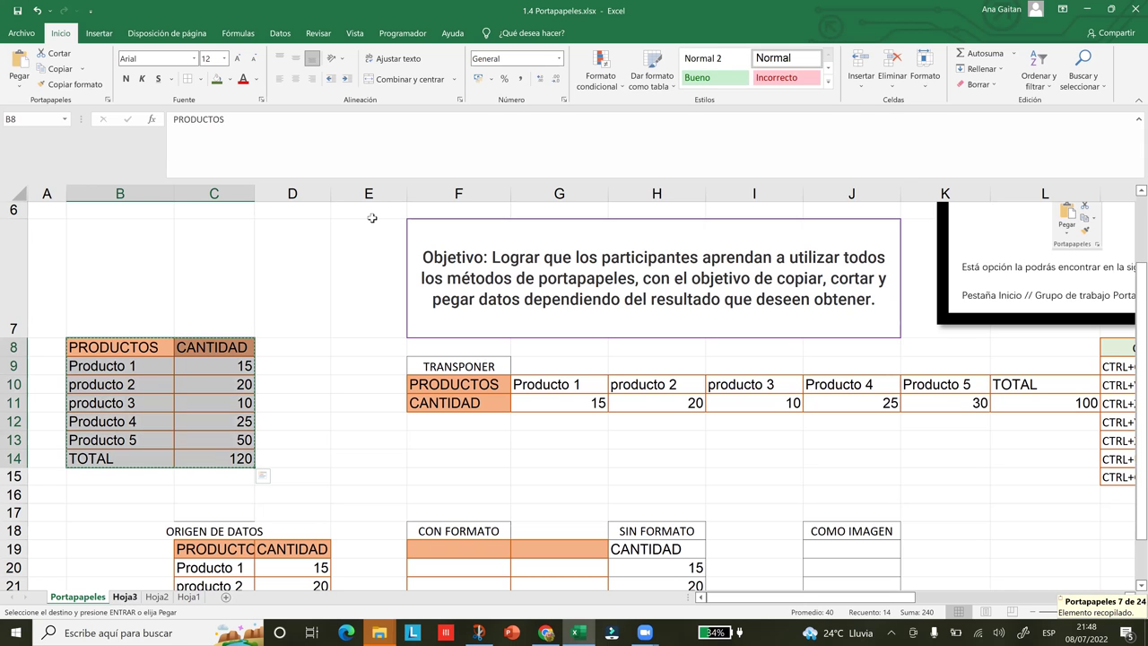
pyautogui.hotkey('ctrl', 'pagedown')
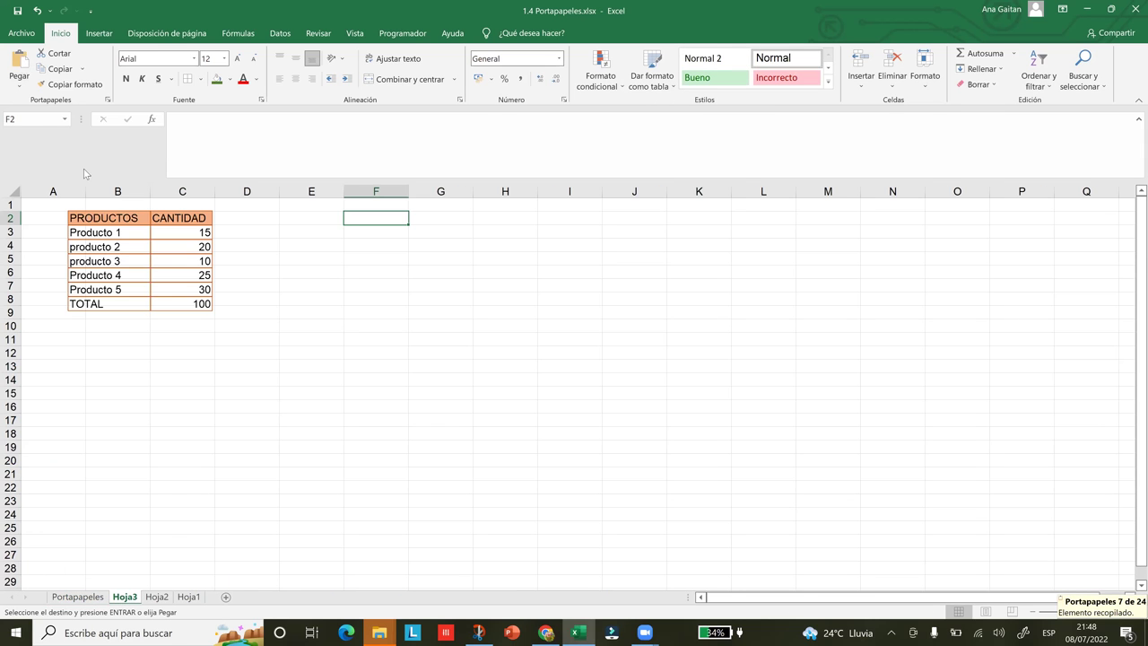
pyautogui.click(19, 85)
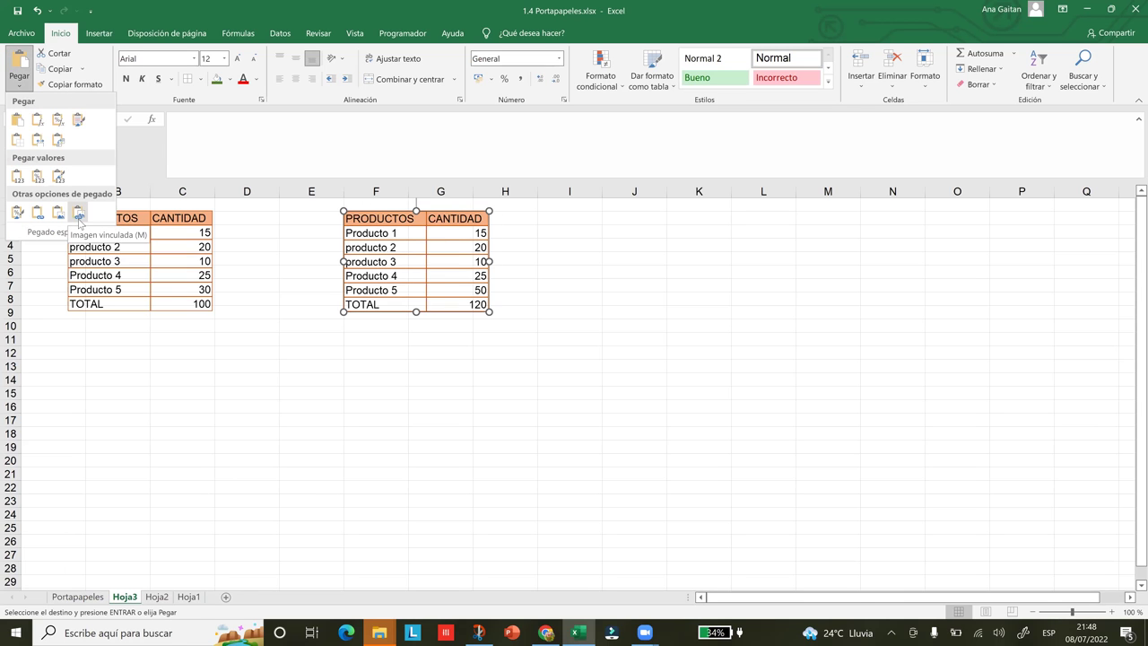
pyautogui.click(79, 216)
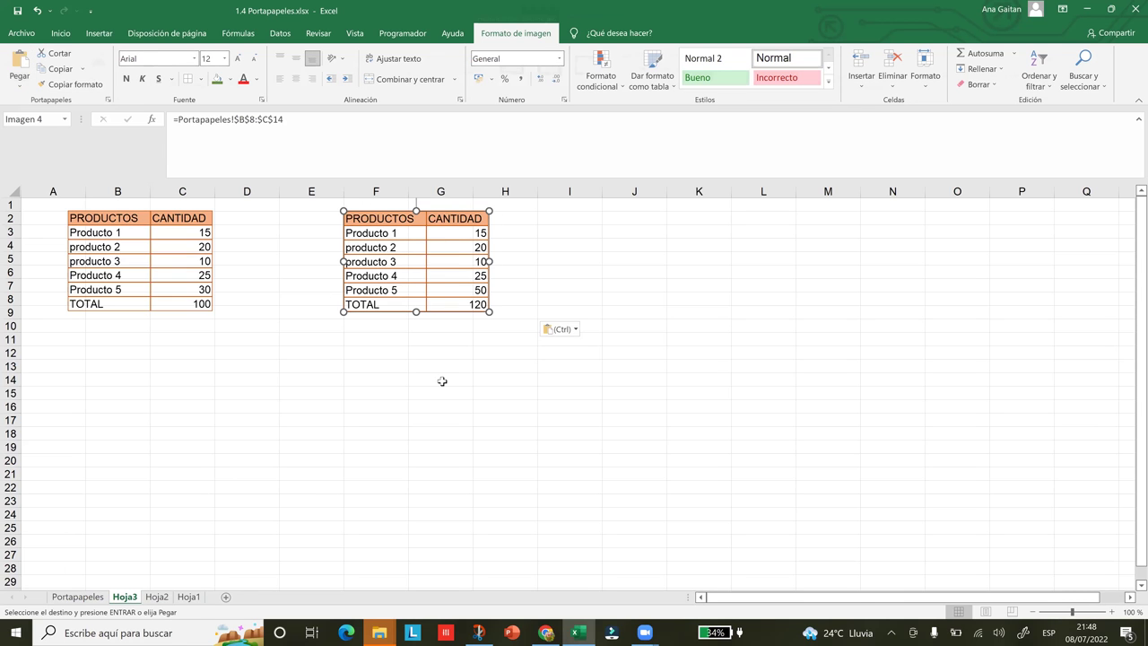
pyautogui.press('Escape')
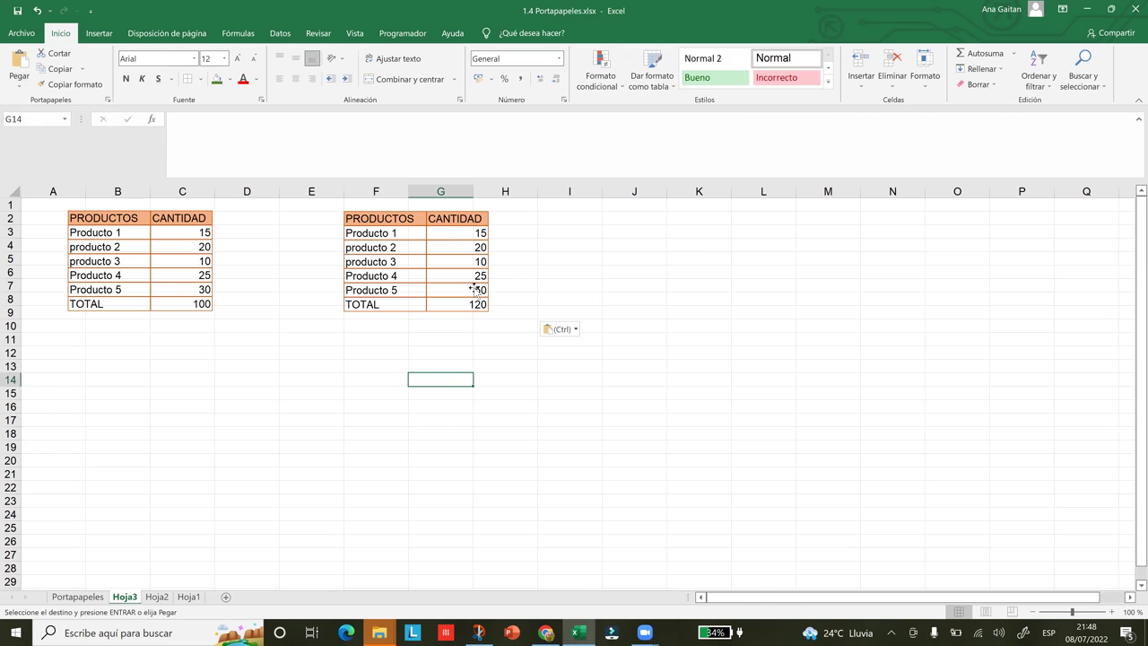
pyautogui.click(475, 292)
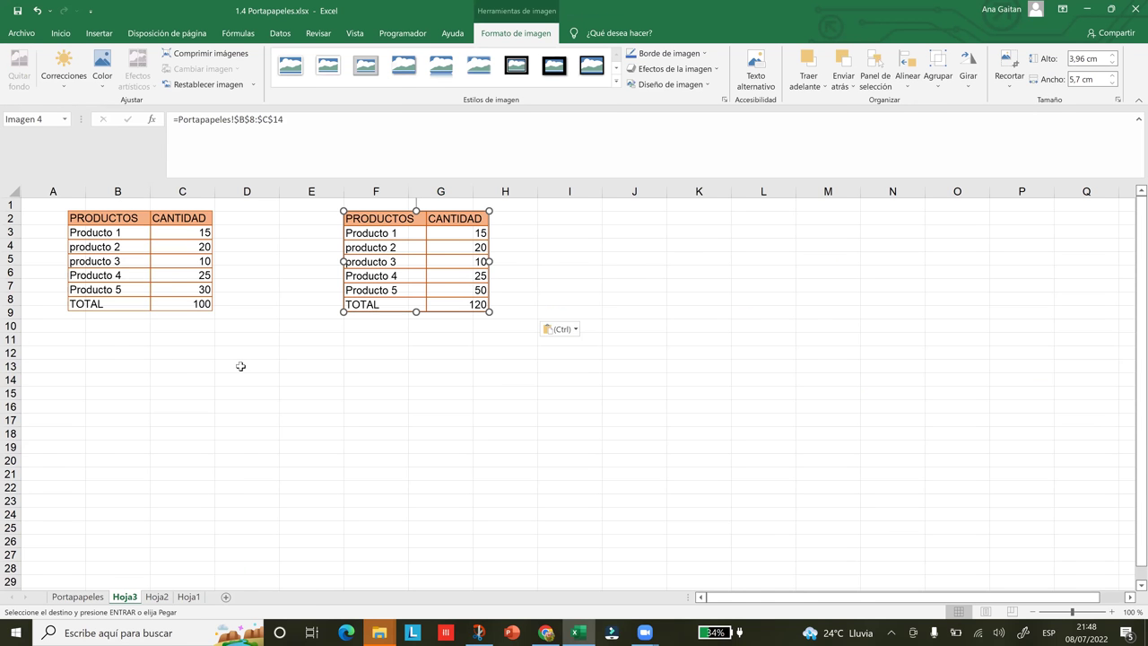
# Set Producto 1's quantity to 0 and confirm the linked picture shows TOTAL 105
pyautogui.hotkey('ctrl', 'pageup')
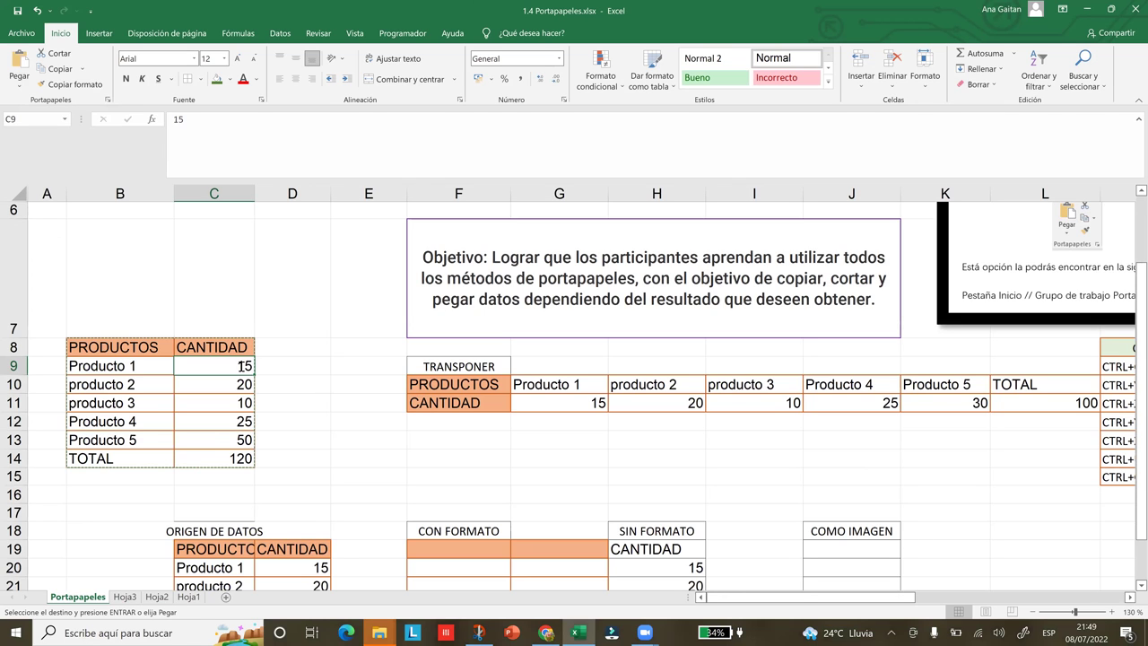
pyautogui.write('0')
pyautogui.press('Return')
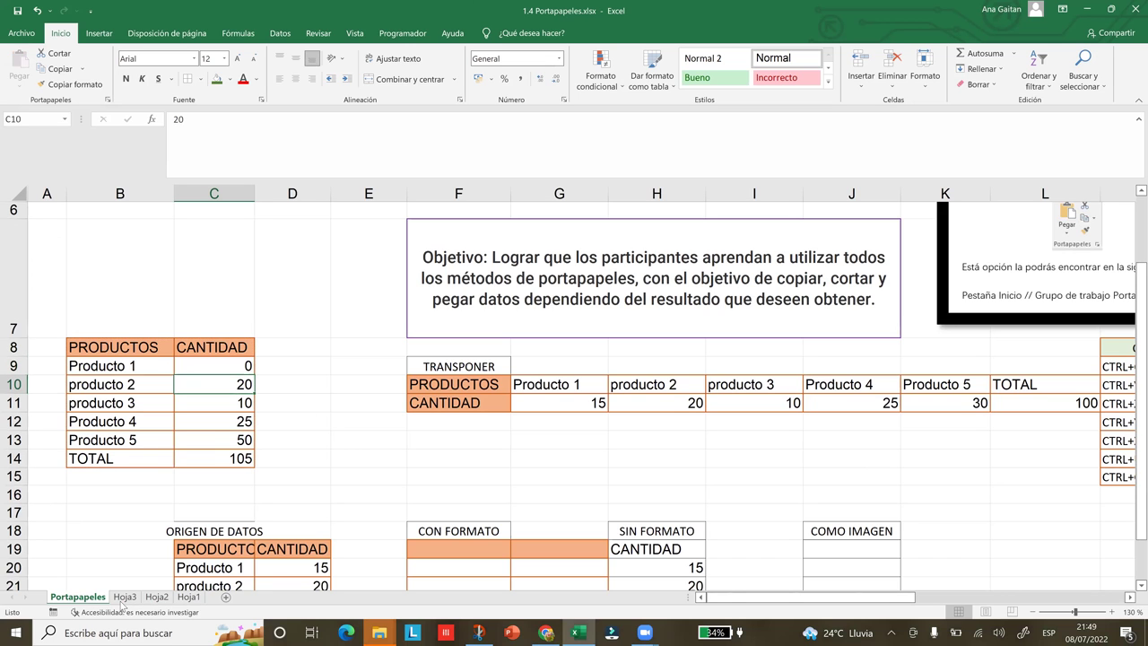
pyautogui.hotkey('ctrl', 'pagedown')
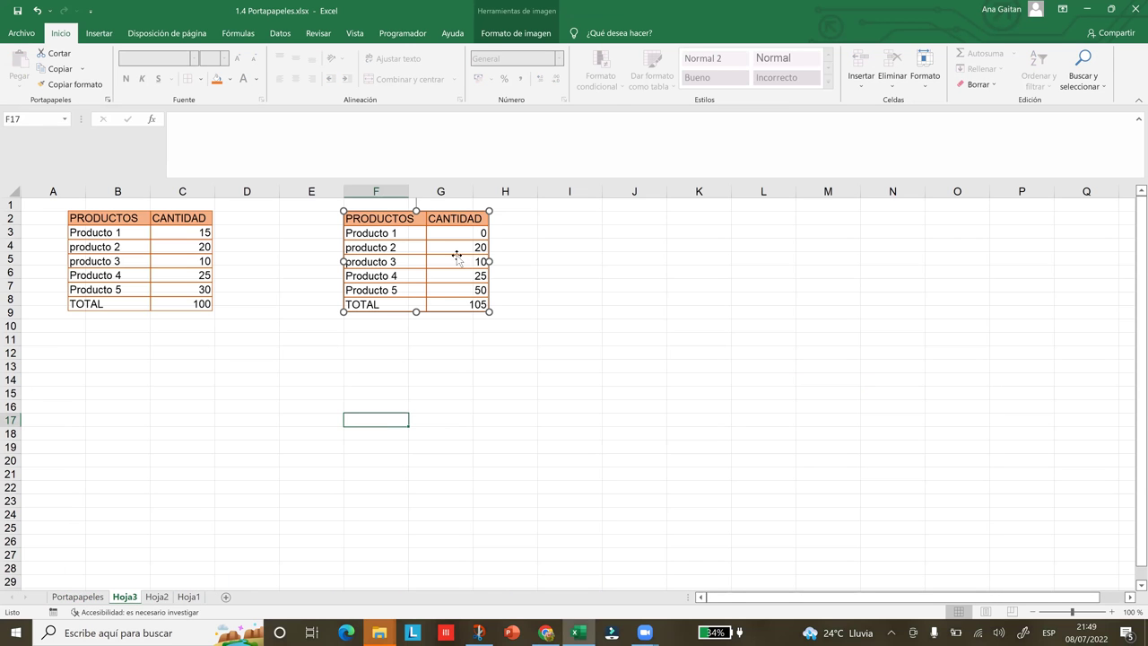
pyautogui.press('Escape')
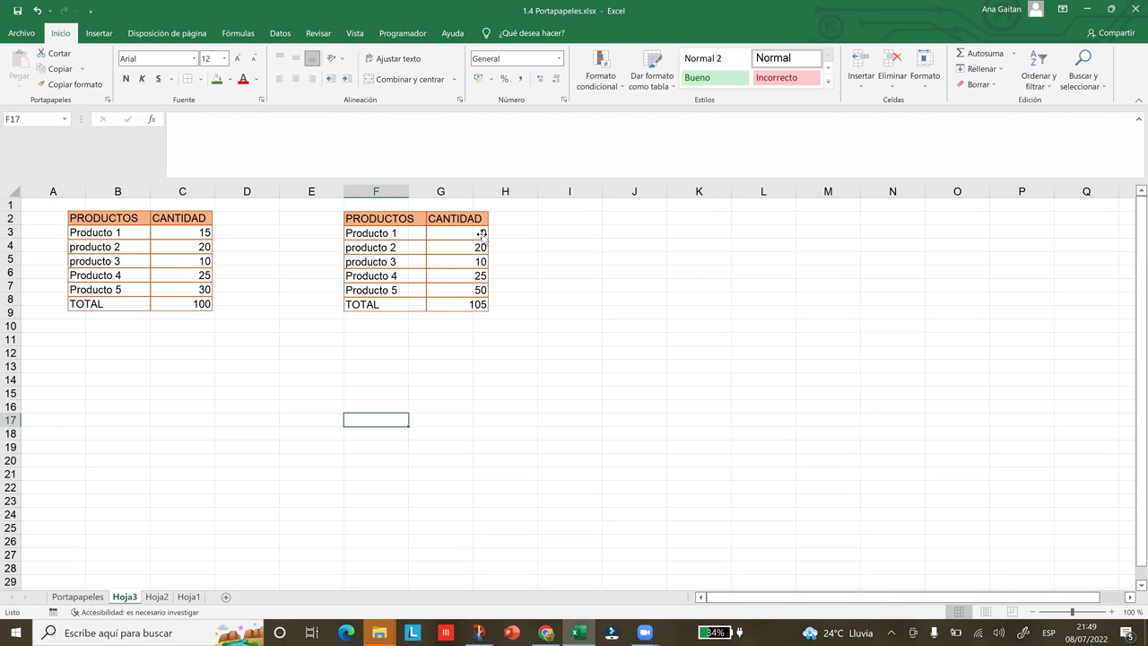
# Create a new blank workbook, Libro1, from the Hoja3 sheet with Ctrl+N
pyautogui.click(530, 256)
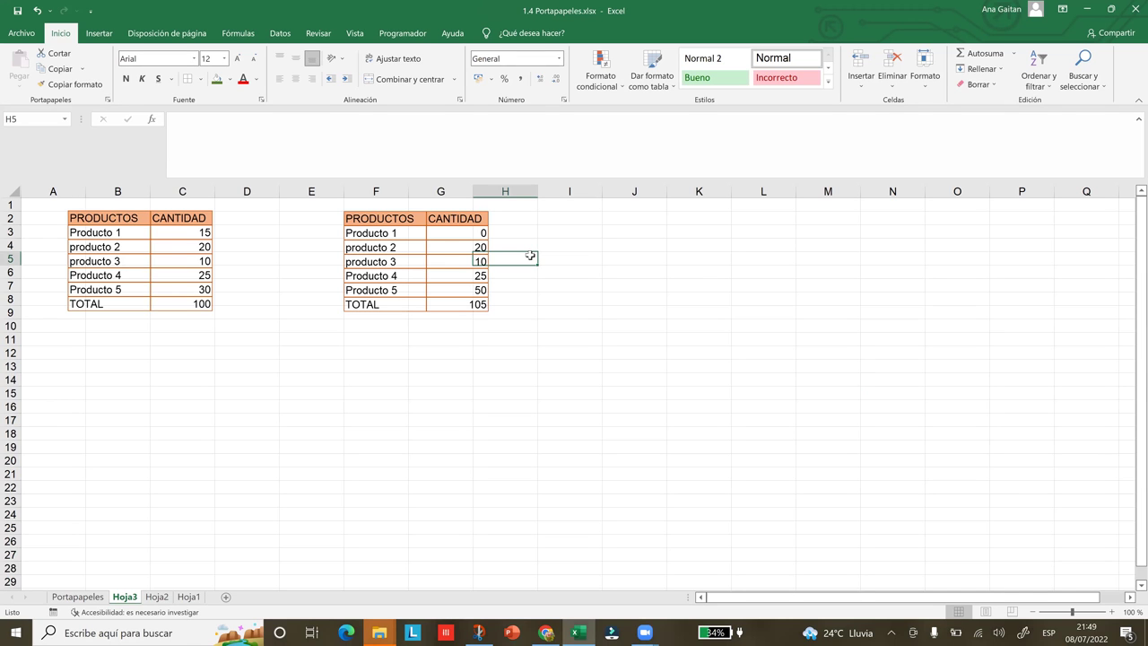
pyautogui.click(632, 362)
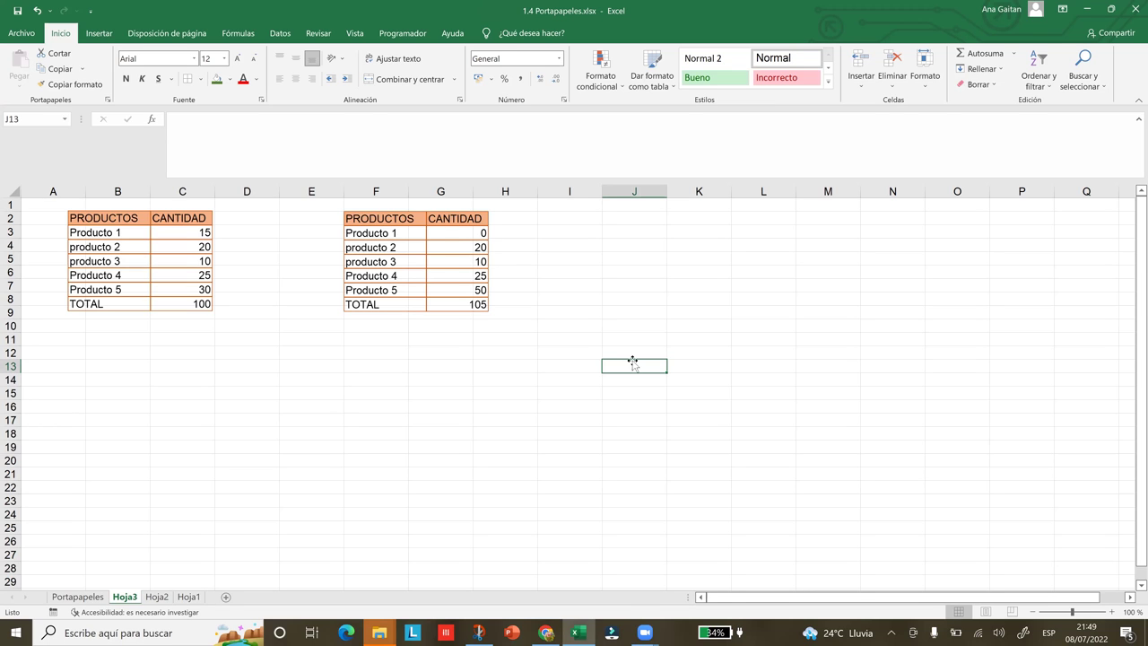
pyautogui.hotkey('ctrl', 'n')
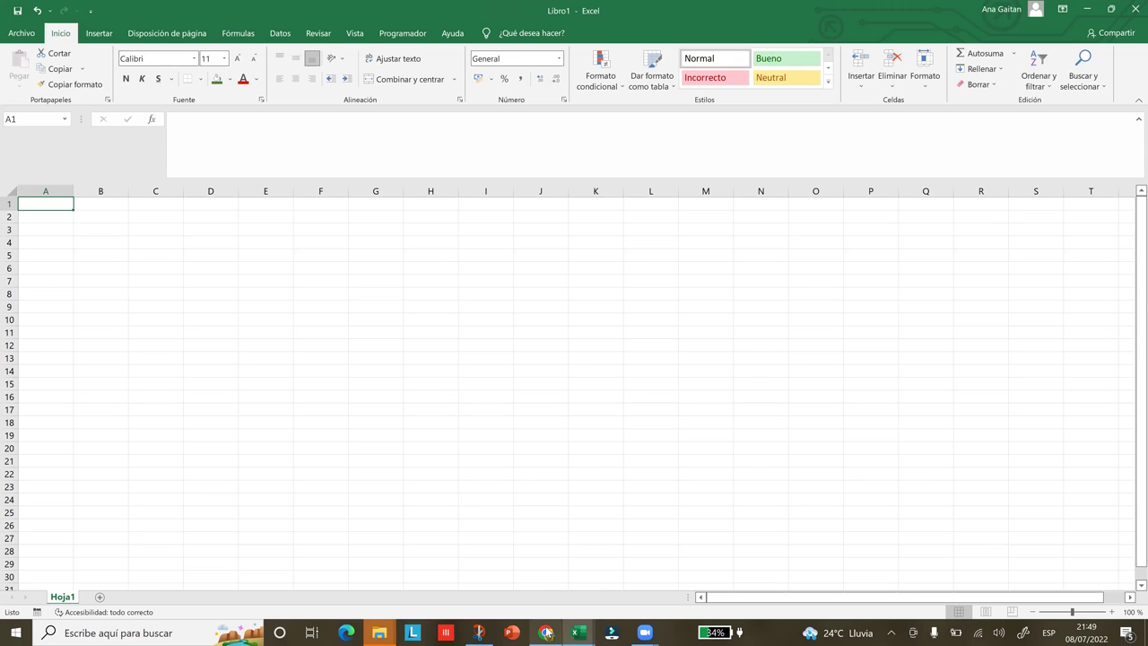
# Switch back to the 1.4 Portapapeles workbook using the taskbar Excel thumbnails
pyautogui.moveTo(547, 634)
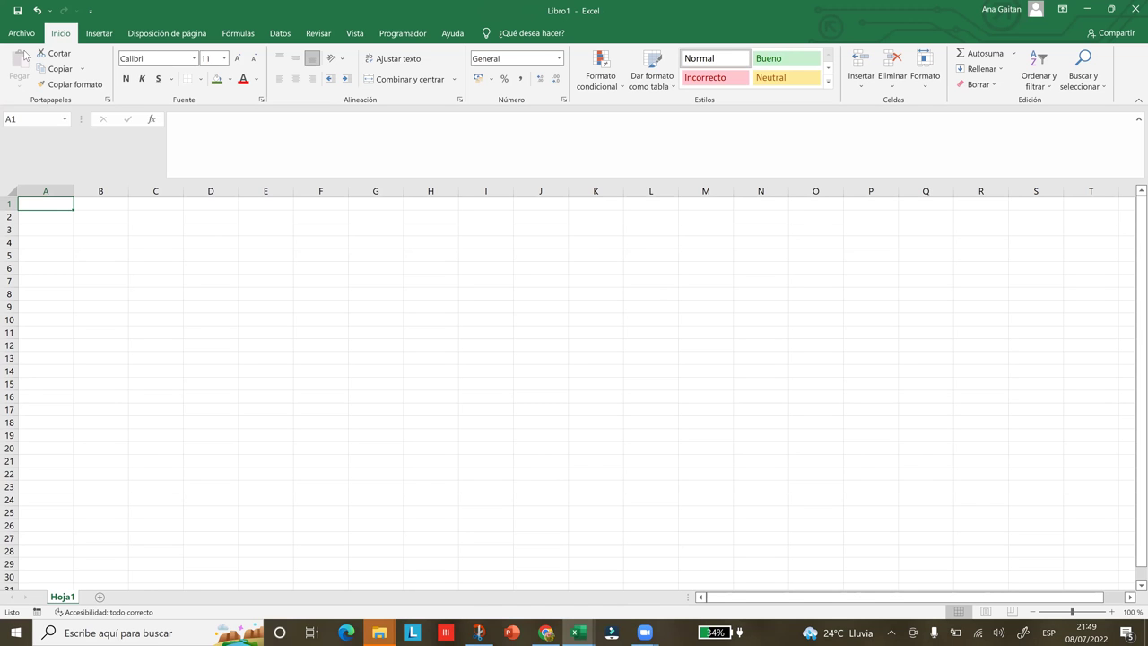
pyautogui.click(579, 632)
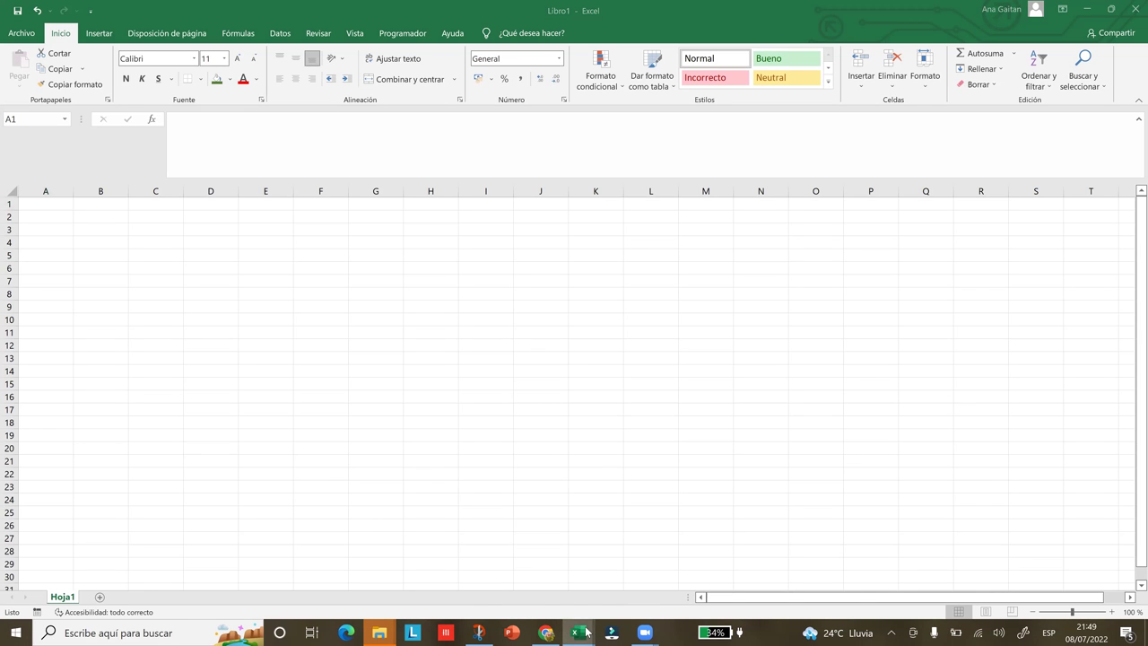
pyautogui.click(492, 585)
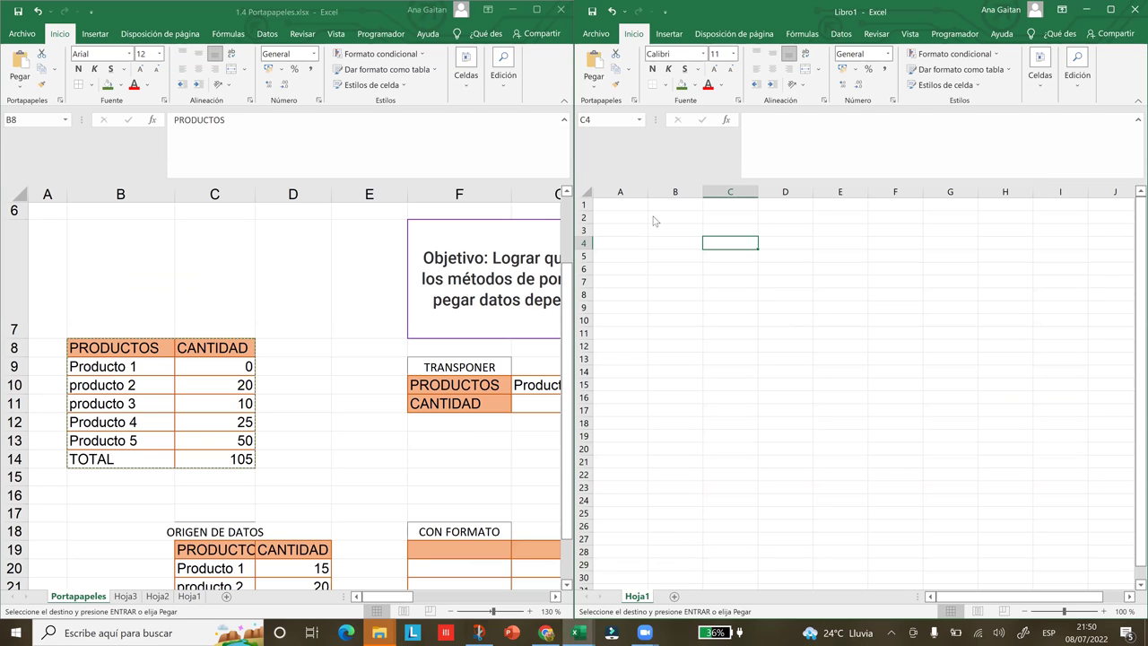
# Paste-link the product table at Libro1 C4, then change producto 3 (C11) to 75
pyautogui.hotkey('ctrl', 'v')
pyautogui.click(786, 373)
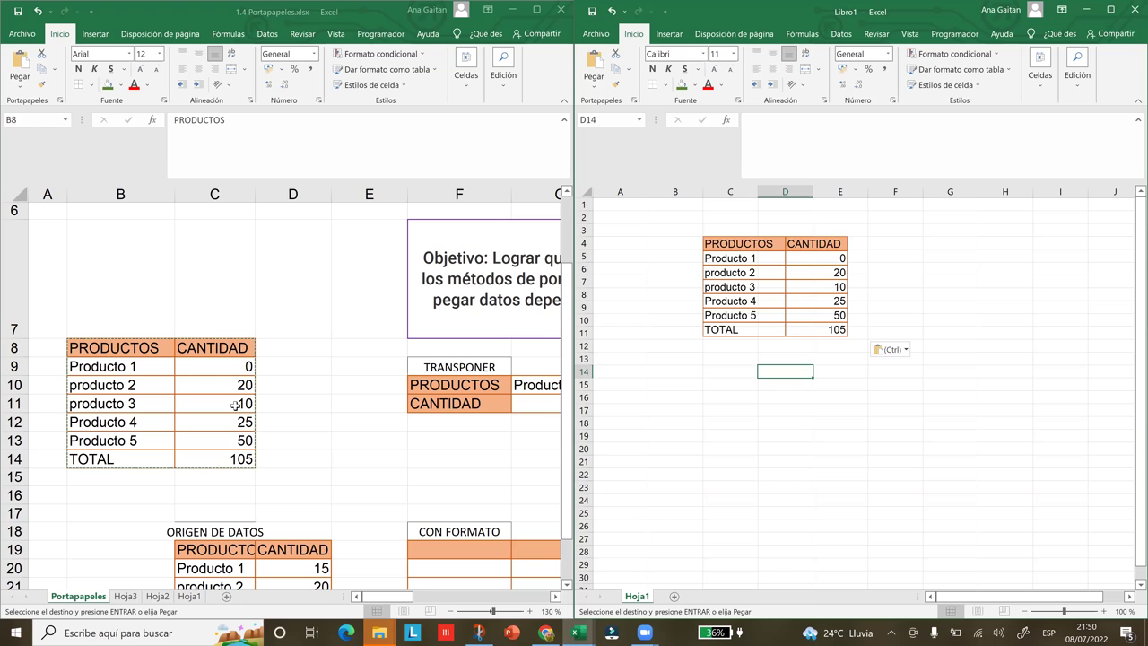
pyautogui.click(236, 405)
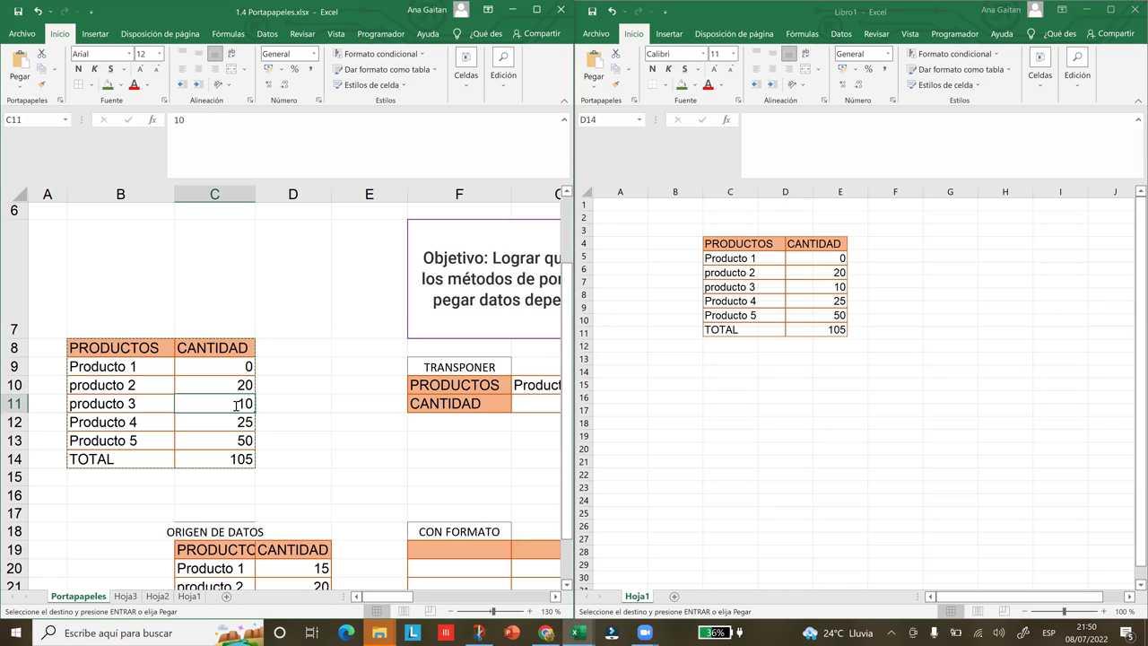
pyautogui.write('75')
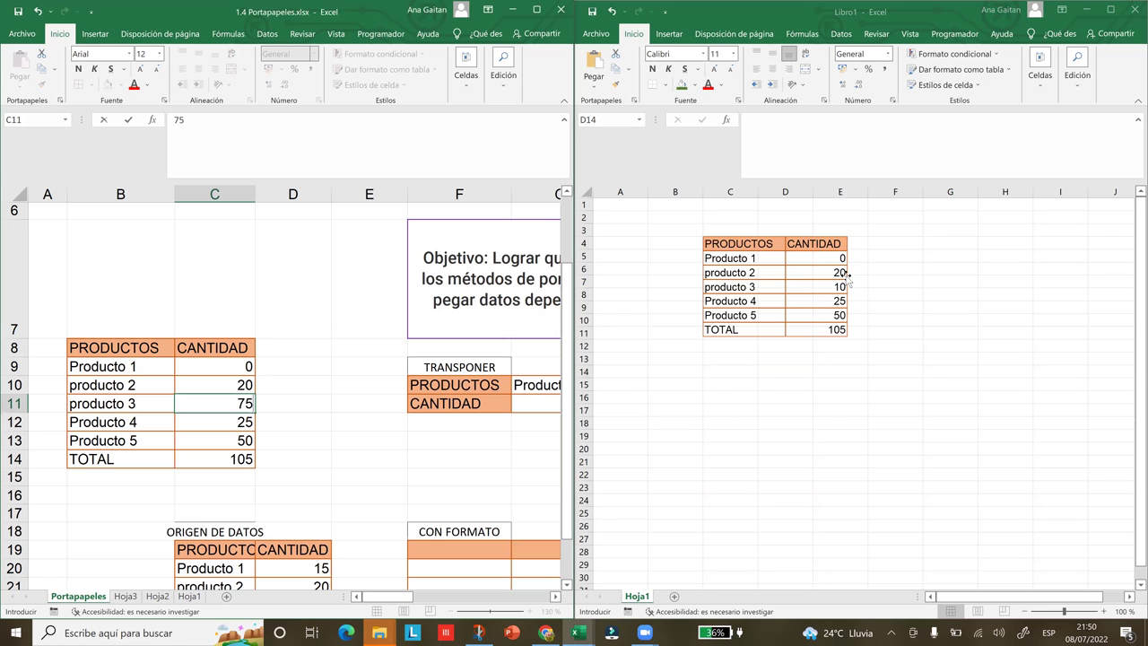
pyautogui.press('Return')
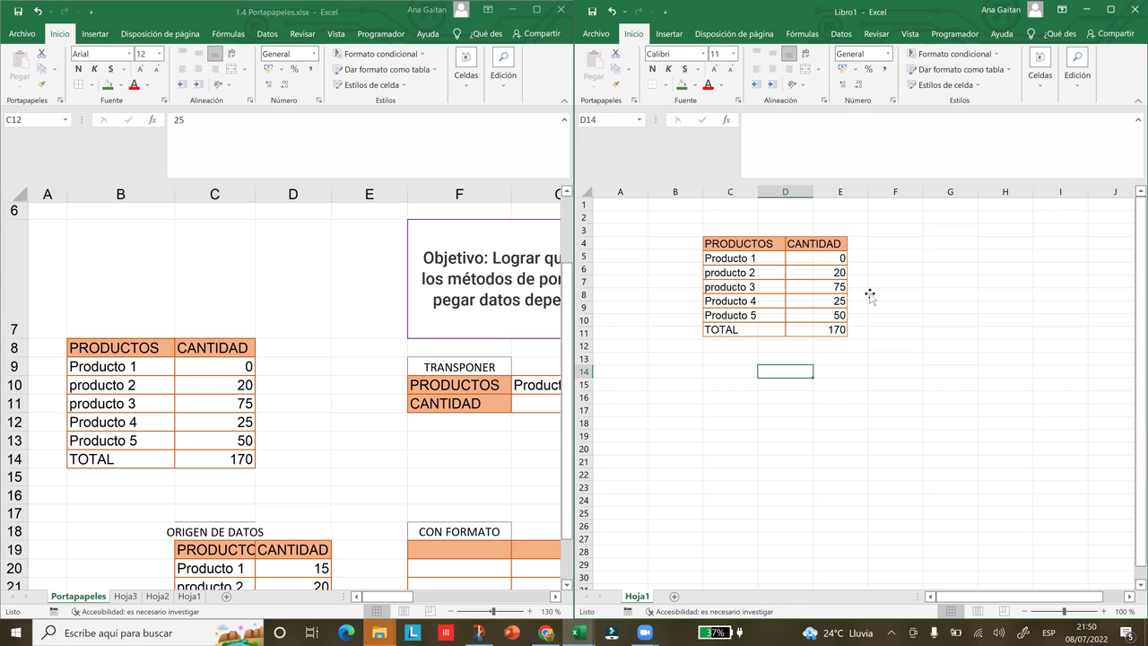
pyautogui.click(869, 296)
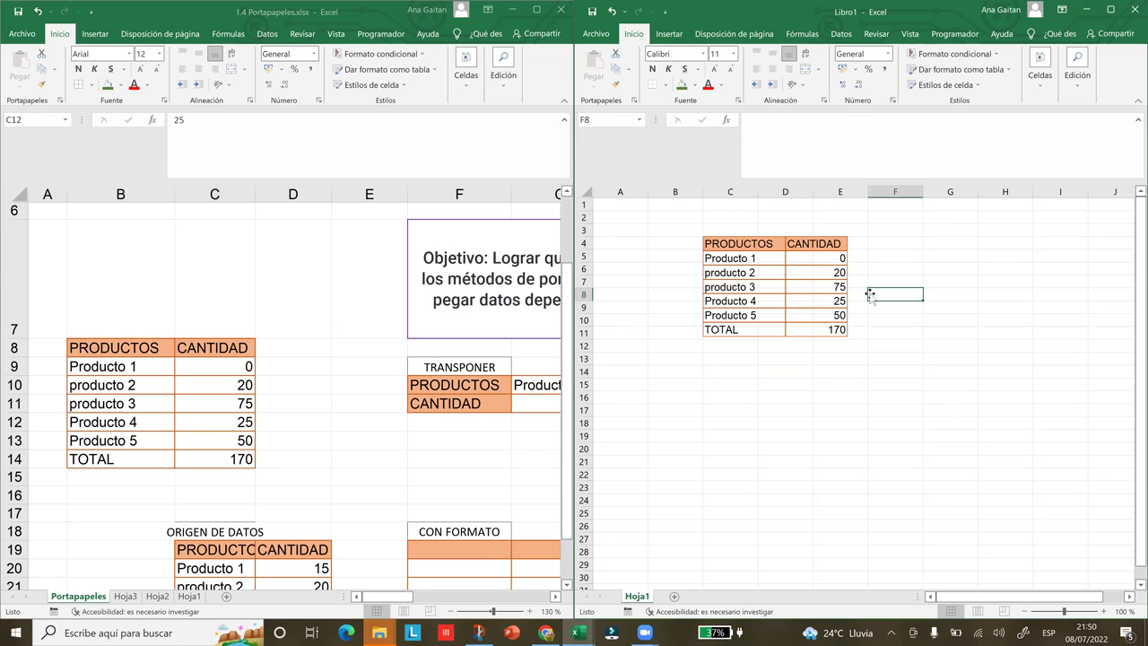
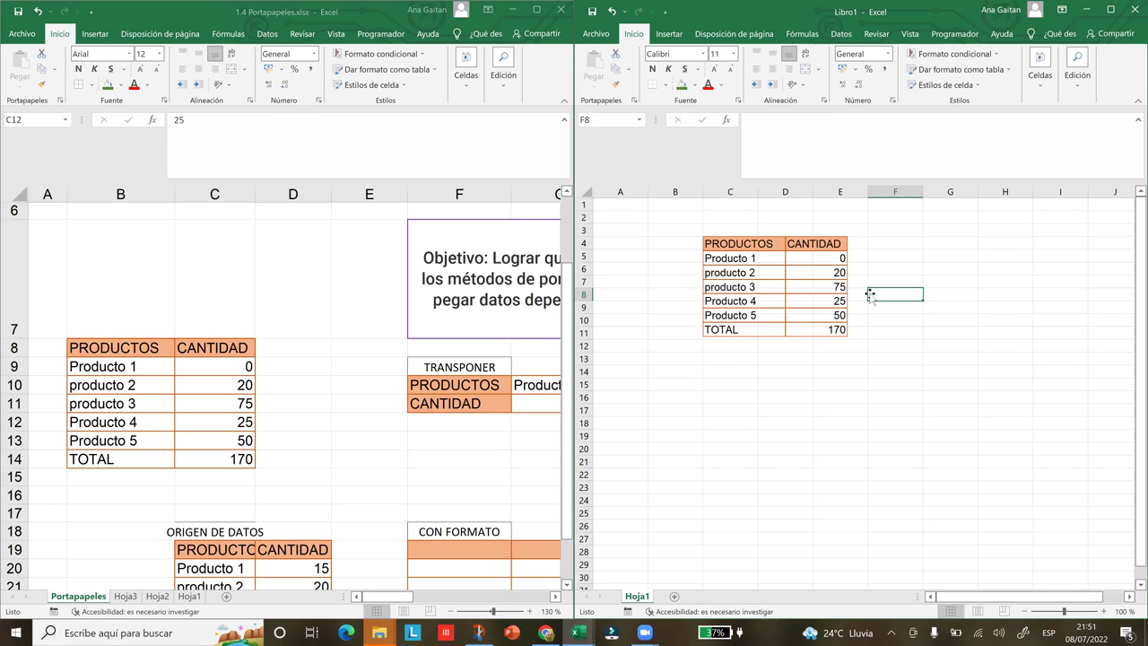
# Select and deselect the linked product-table picture in Libro1, then close Libro1 with Ctrl+W
pyautogui.click(846, 388)
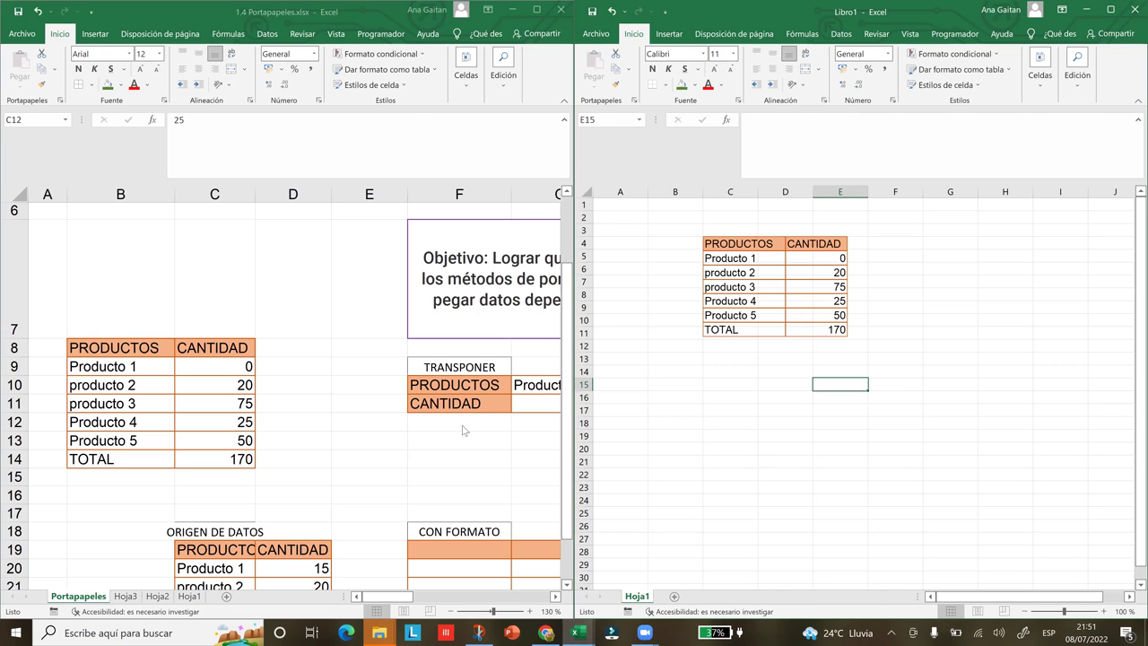
pyautogui.hotkey('alt', 'Tab')
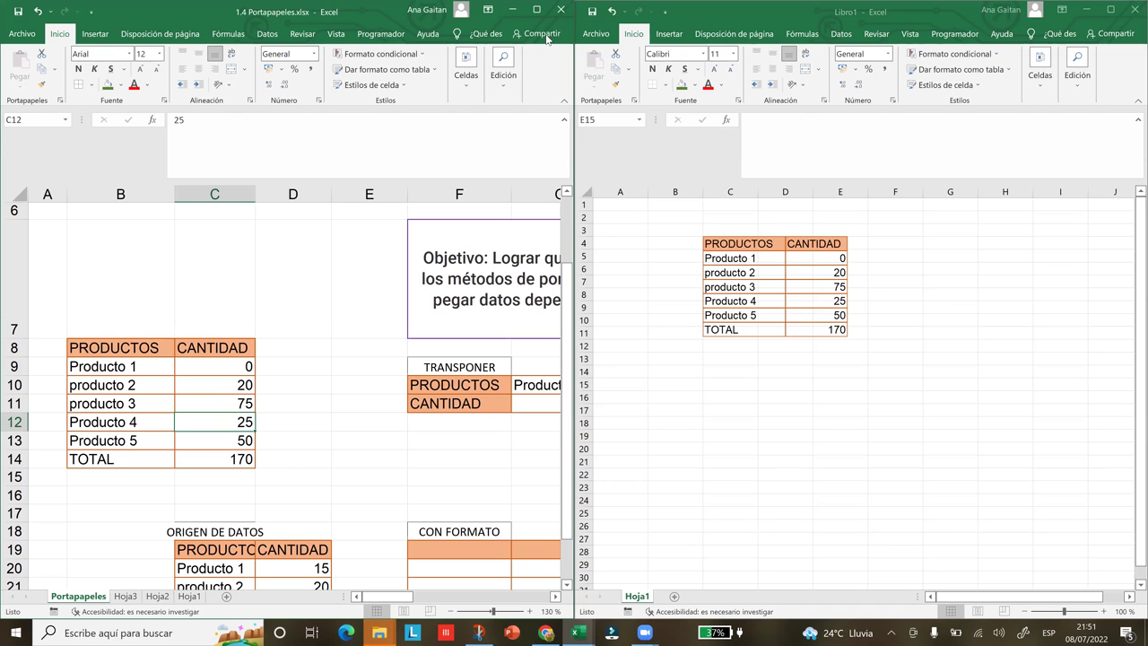
pyautogui.press('Up')
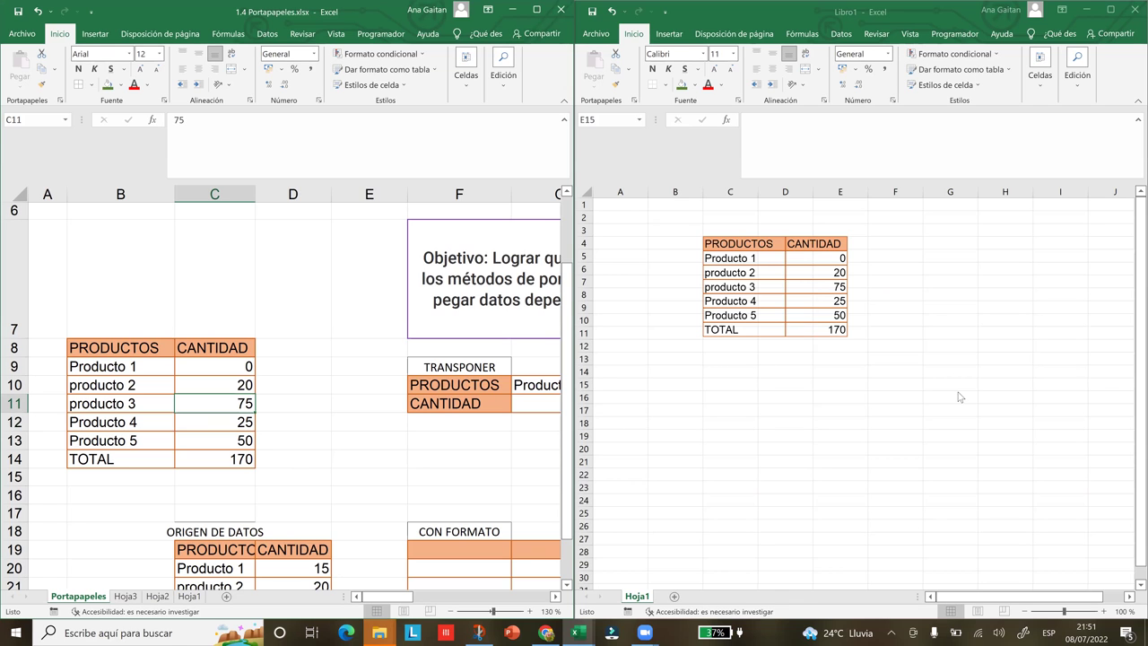
pyautogui.click(801, 259)
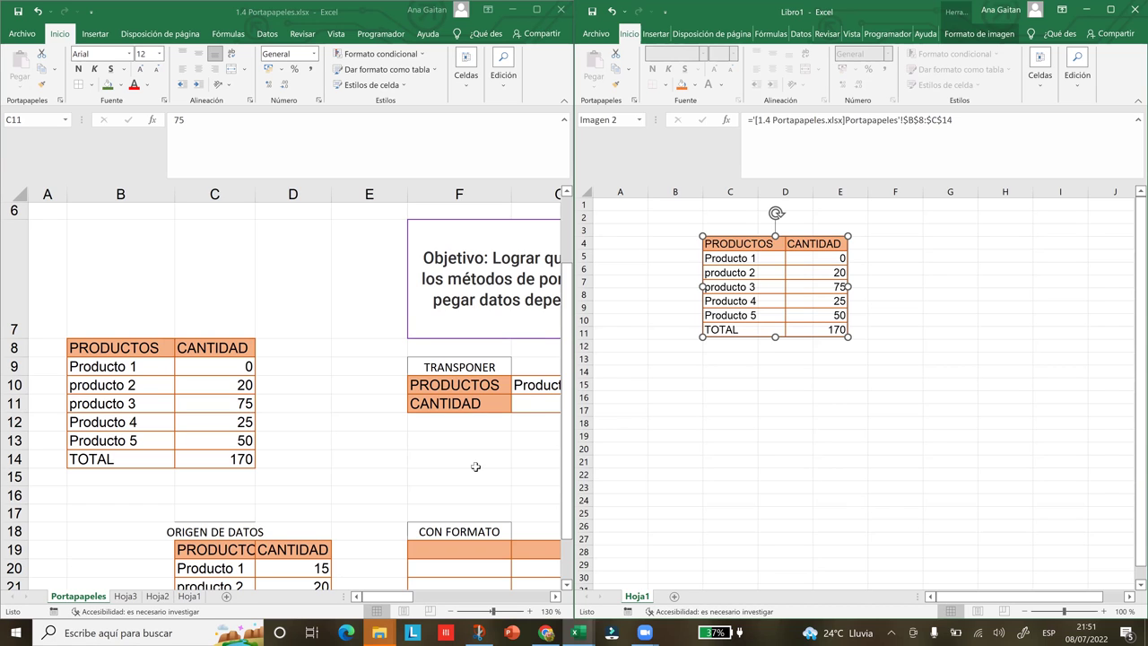
pyautogui.press('Escape')
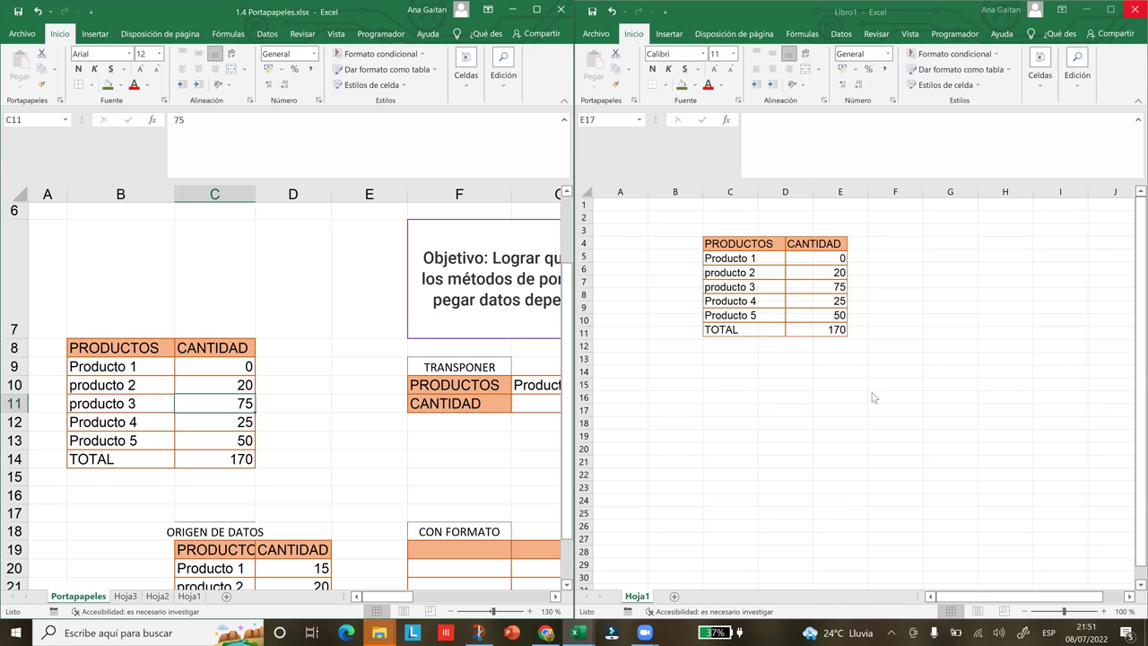
pyautogui.hotkey('ctrl', 'w')
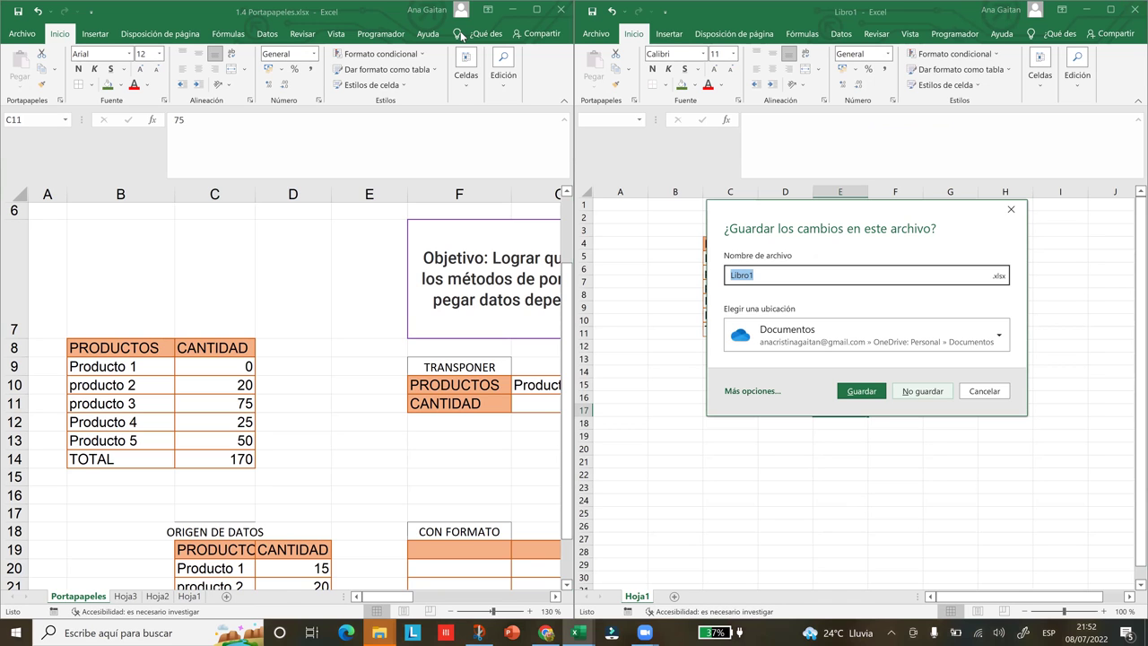
# Close Libro1 without saving and maximize the Portapapeles workbook window
pyautogui.press('n')
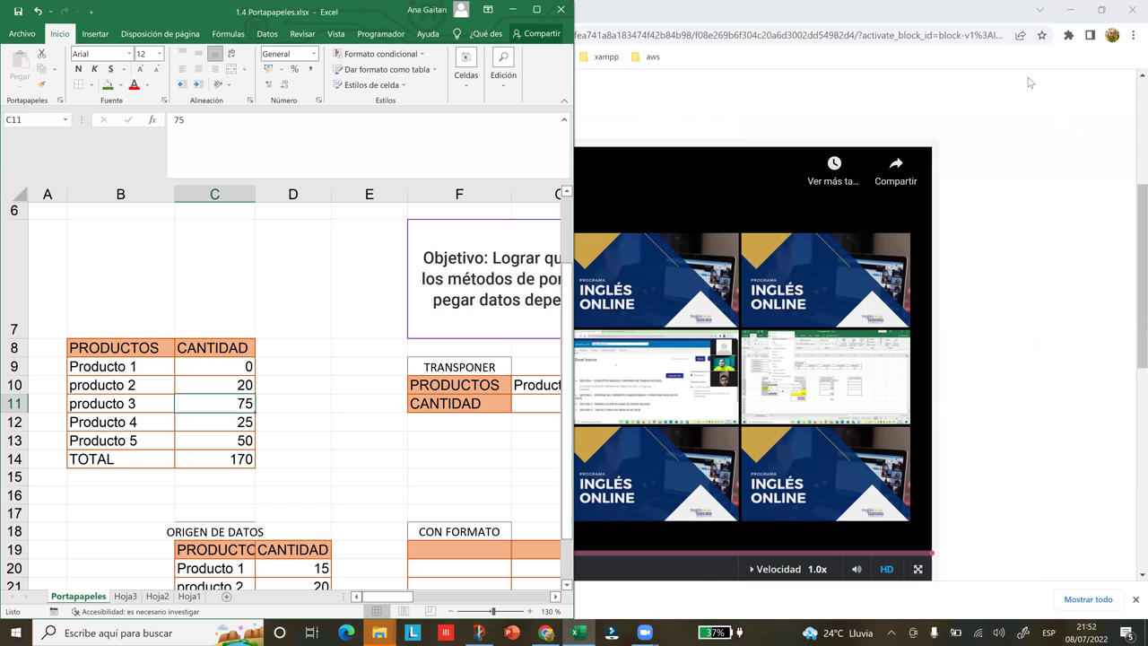
pyautogui.press('super+Up')
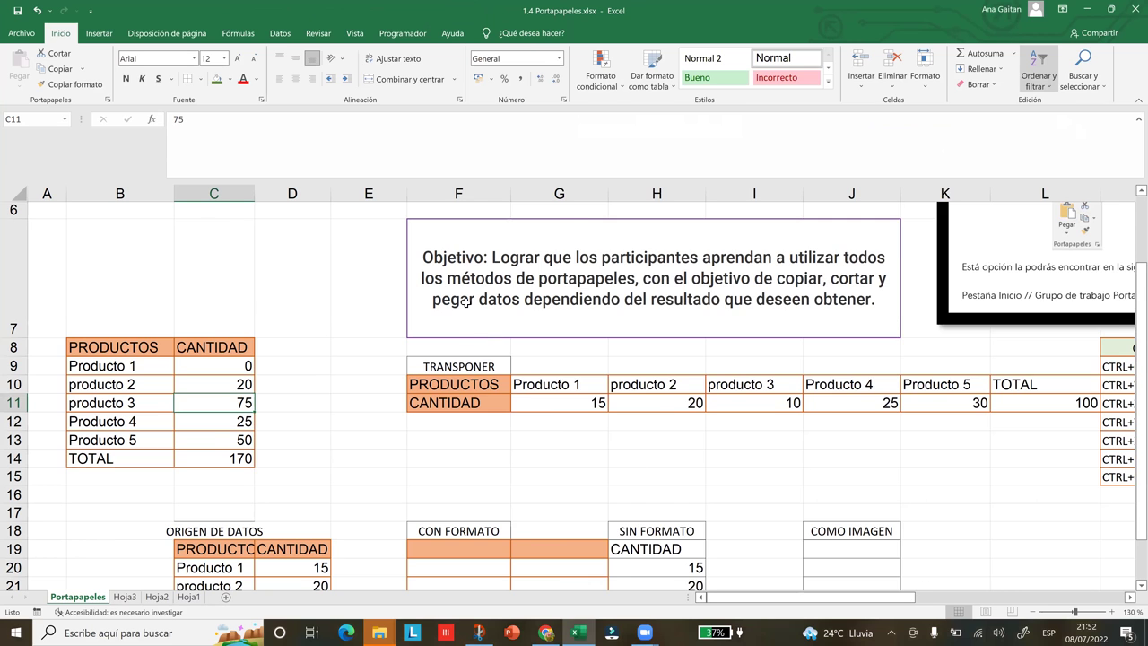
pyautogui.scroll(-1, 465, 305)
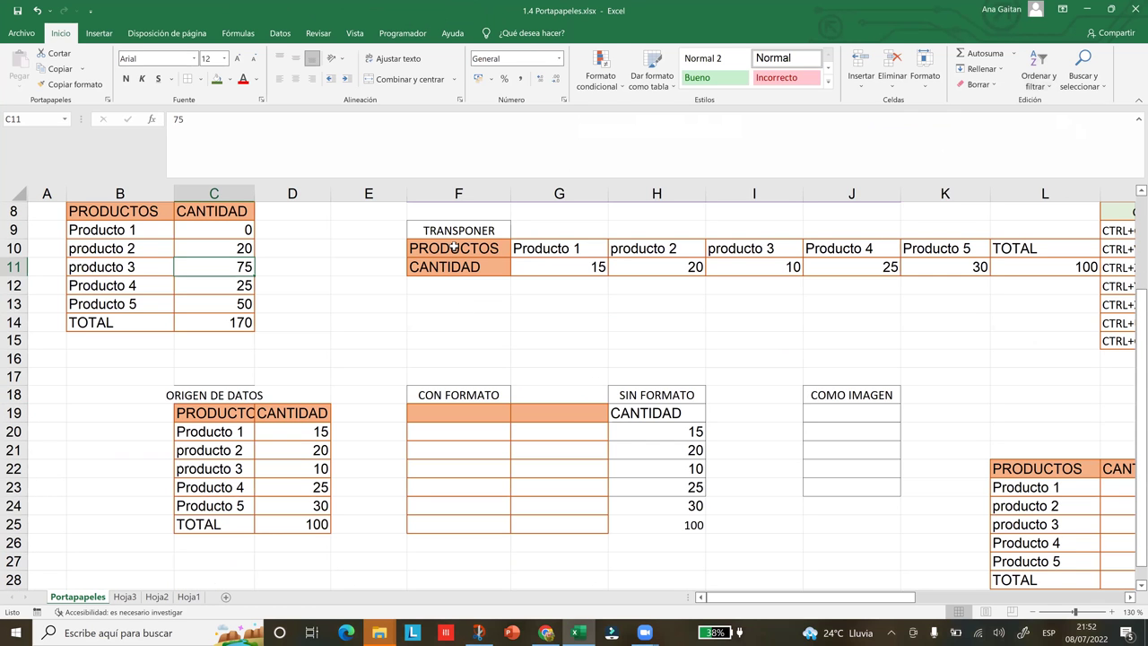
# Copy the PRODUCTOS/CANTIDAD row table F10:L11 and go to sheet Hoja3
pyautogui.moveTo(454, 245); pyautogui.dragTo(771, 264)
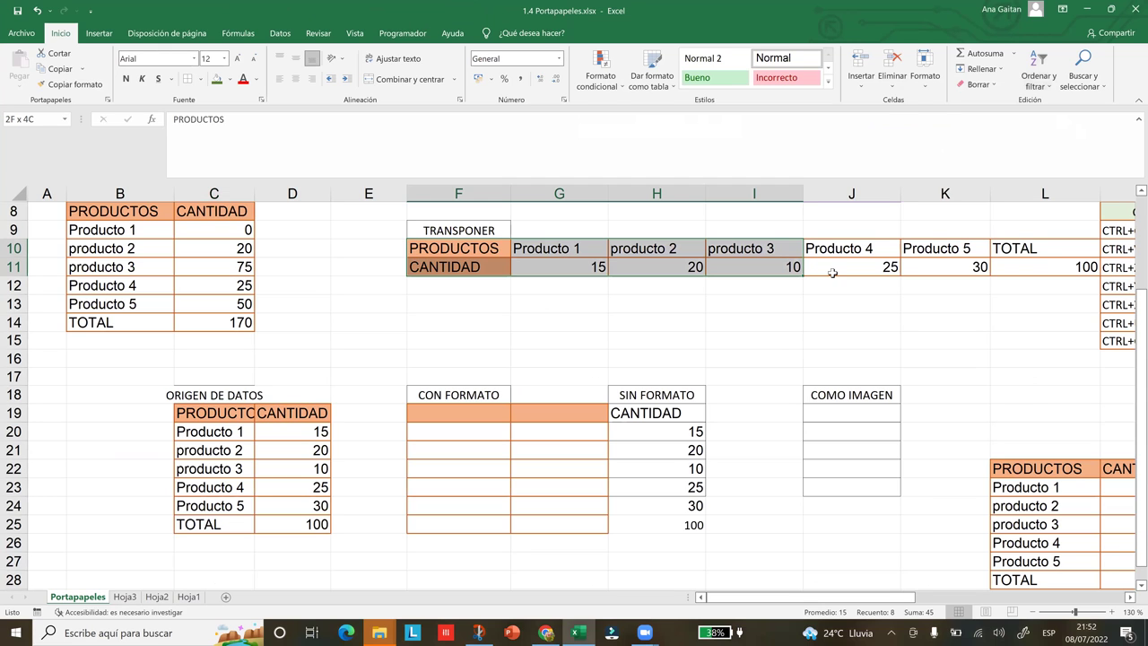
pyautogui.keyDown('shift'); pyautogui.click(1063, 268); pyautogui.keyUp('shift')
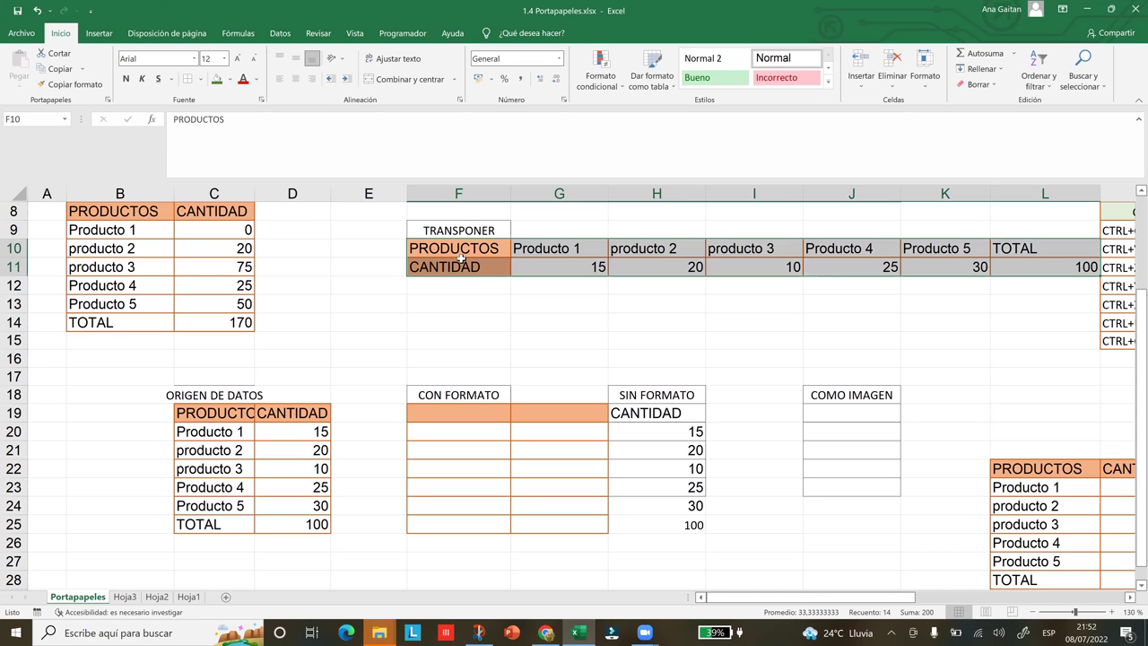
pyautogui.click(462, 260)
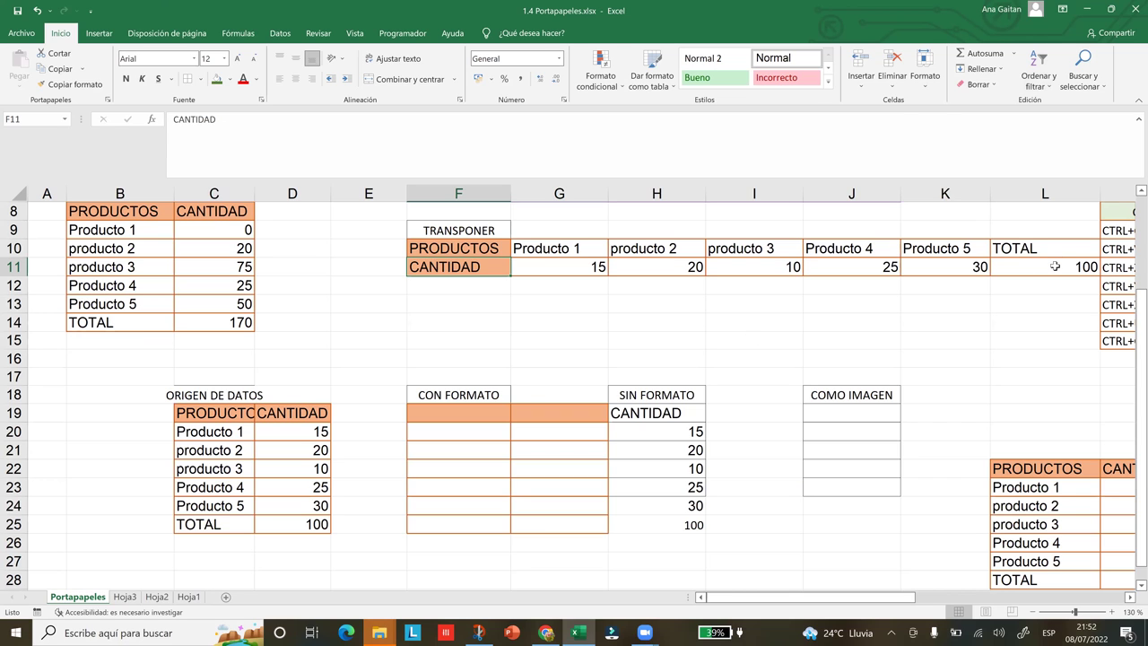
pyautogui.hotkey('shift', 'Up')
pyautogui.hotkey('shift', 'Right')
pyautogui.hotkey('shift', 'Right')
pyautogui.hotkey('shift', 'Right')
pyautogui.hotkey('shift', 'Right')
pyautogui.hotkey('shift', 'Right')
pyautogui.hotkey('shift', 'Right')
pyautogui.hotkey('ctrl', 'c')
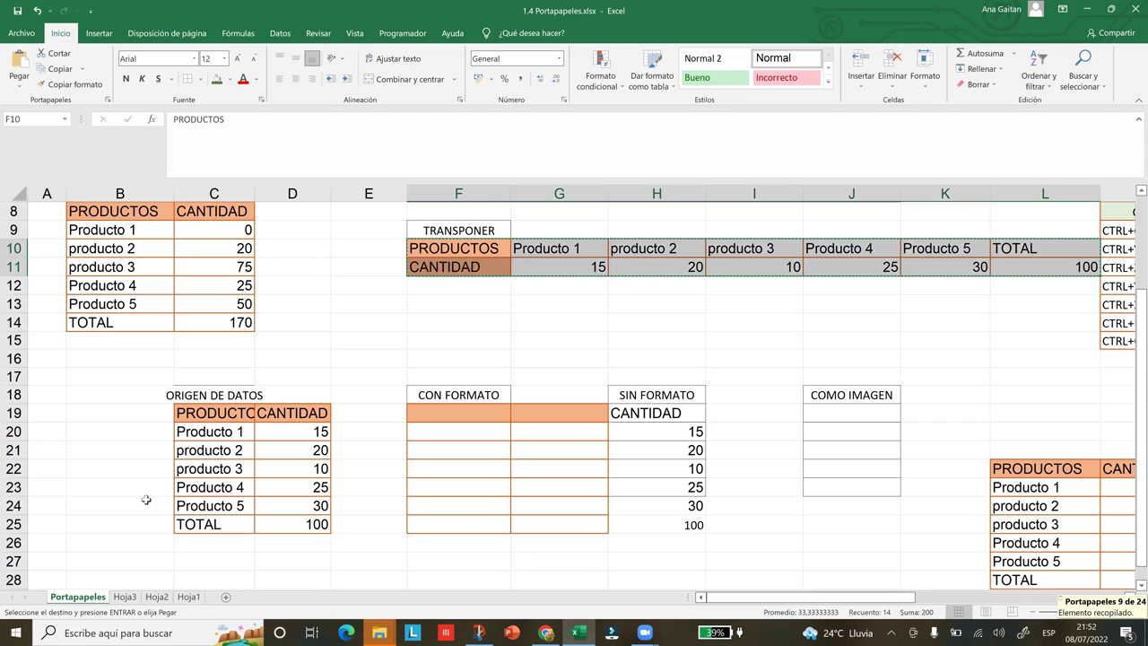
pyautogui.hotkey('ctrl', 'pagedown')
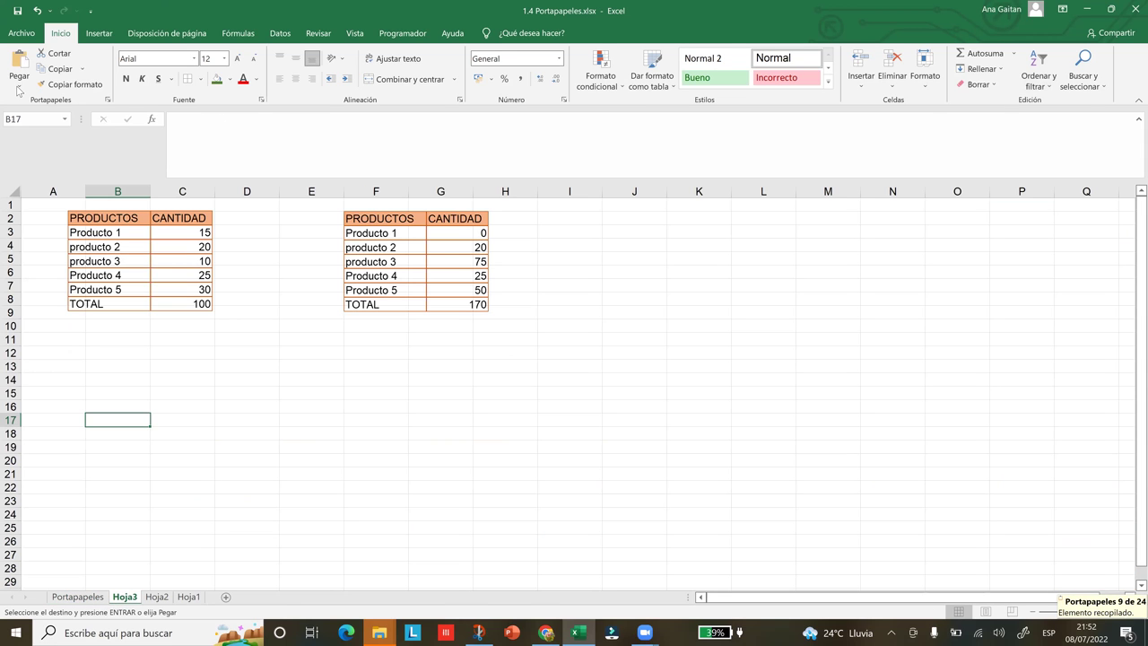
# Paste the table transposed at B17, widen column B, and return to the Portapapeles sheet
pyautogui.click(19, 86)
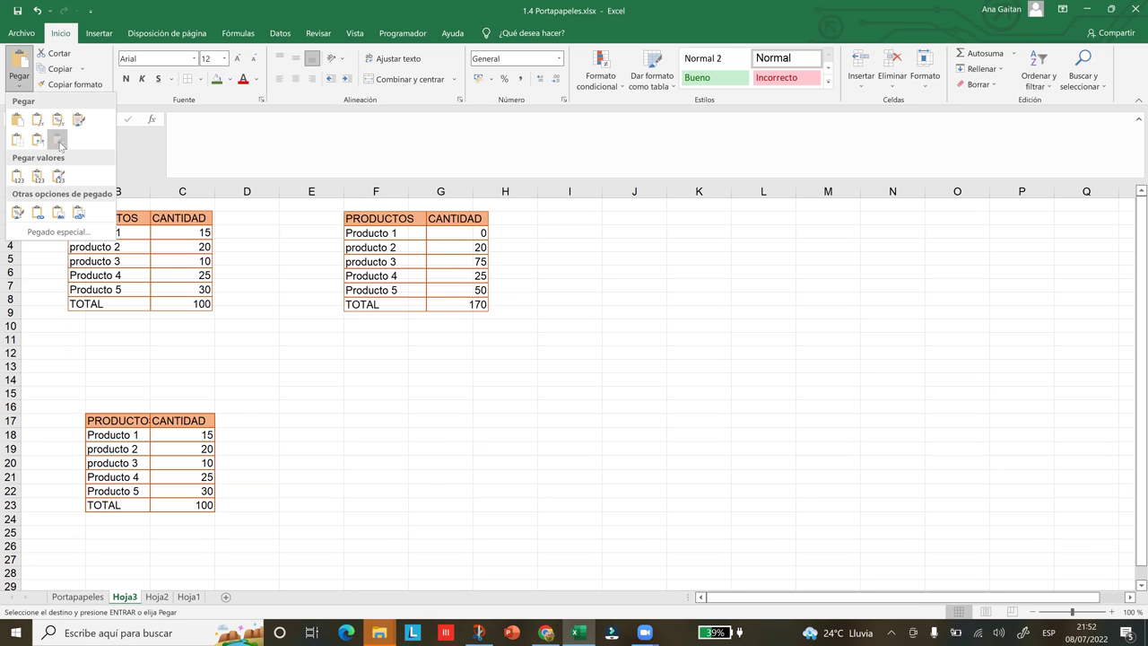
pyautogui.click(356, 500)
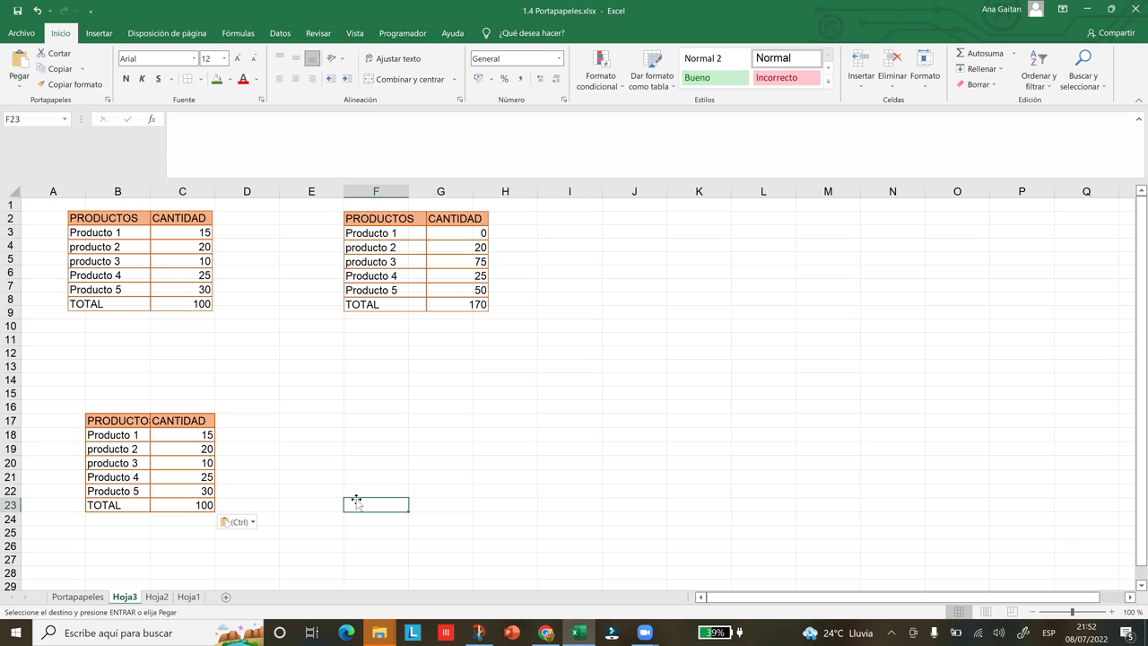
pyautogui.moveTo(176, 199); pyautogui.dragTo(180, 202)
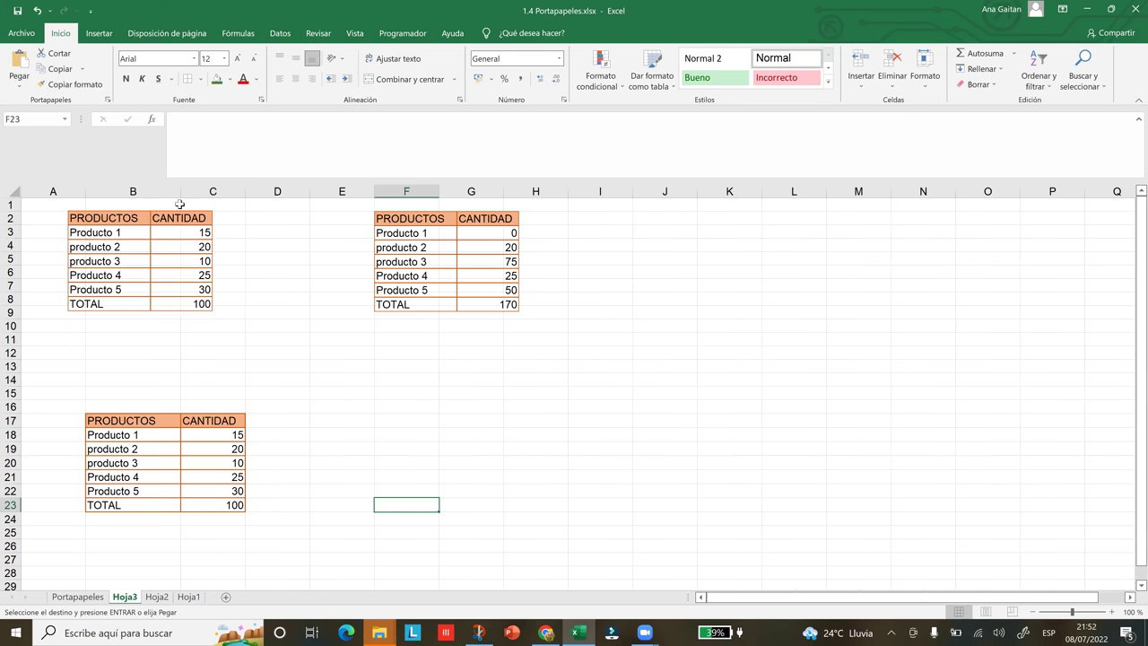
pyautogui.click(287, 462)
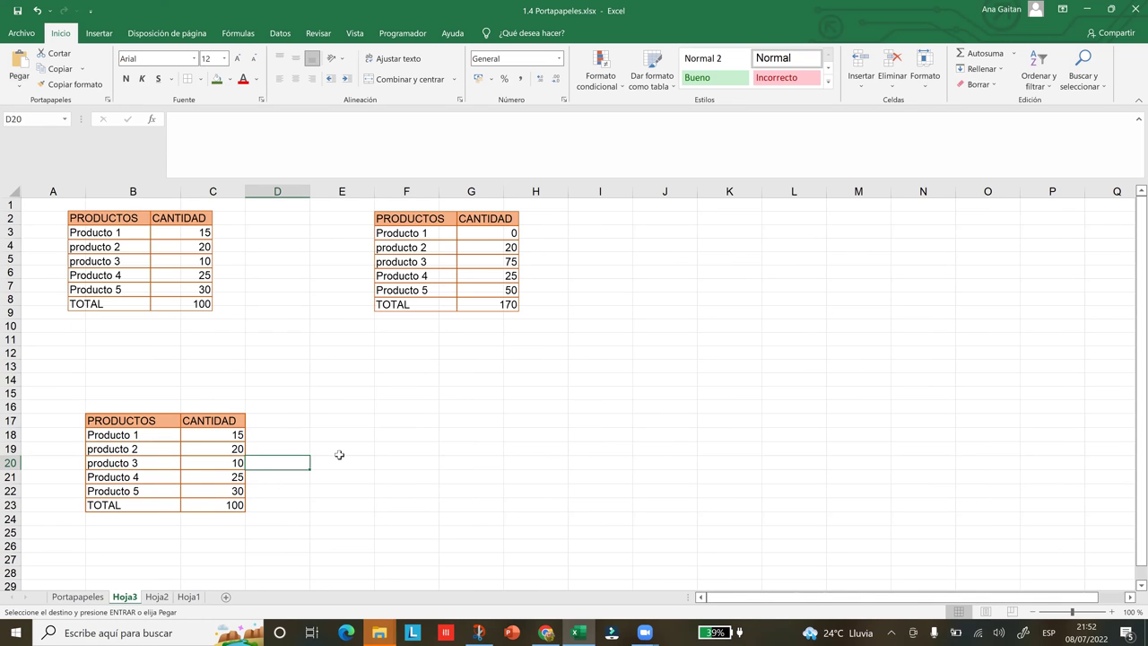
pyautogui.click(146, 420)
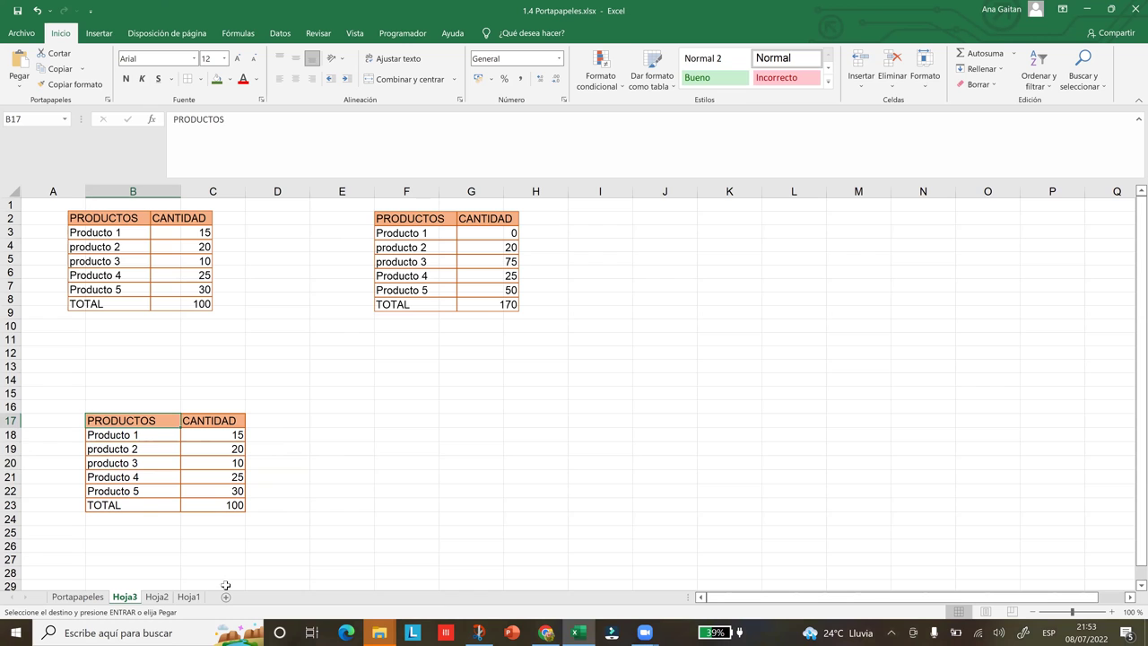
pyautogui.click(71, 601)
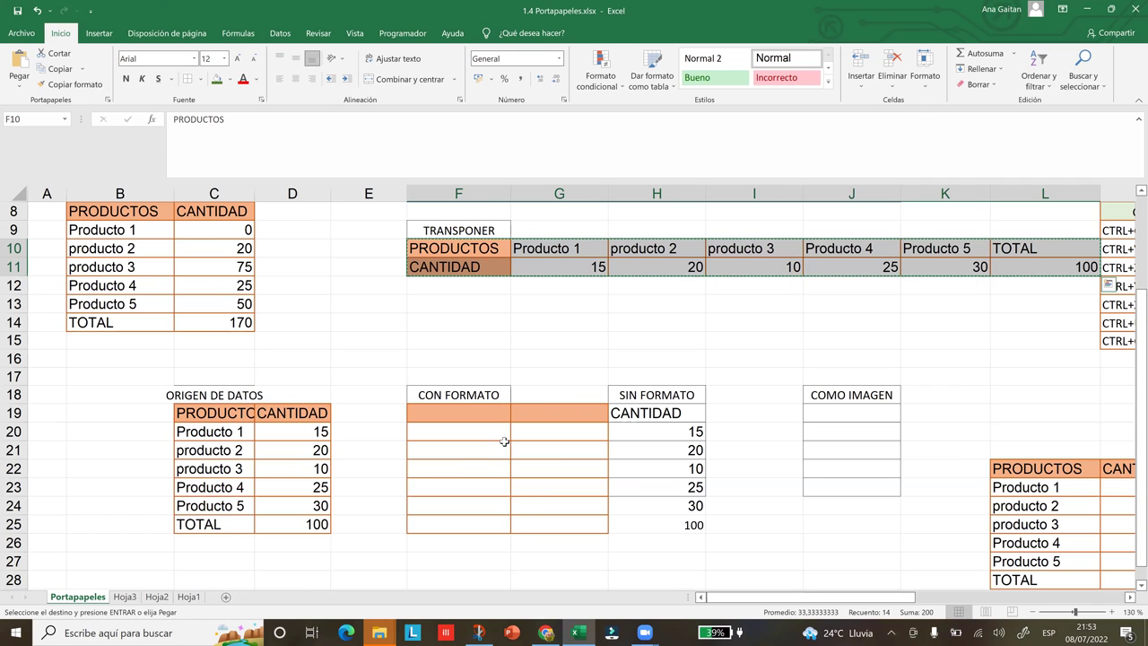
# On Hoja3, undo the column B widening and the transposed paste
pyautogui.click(127, 597)
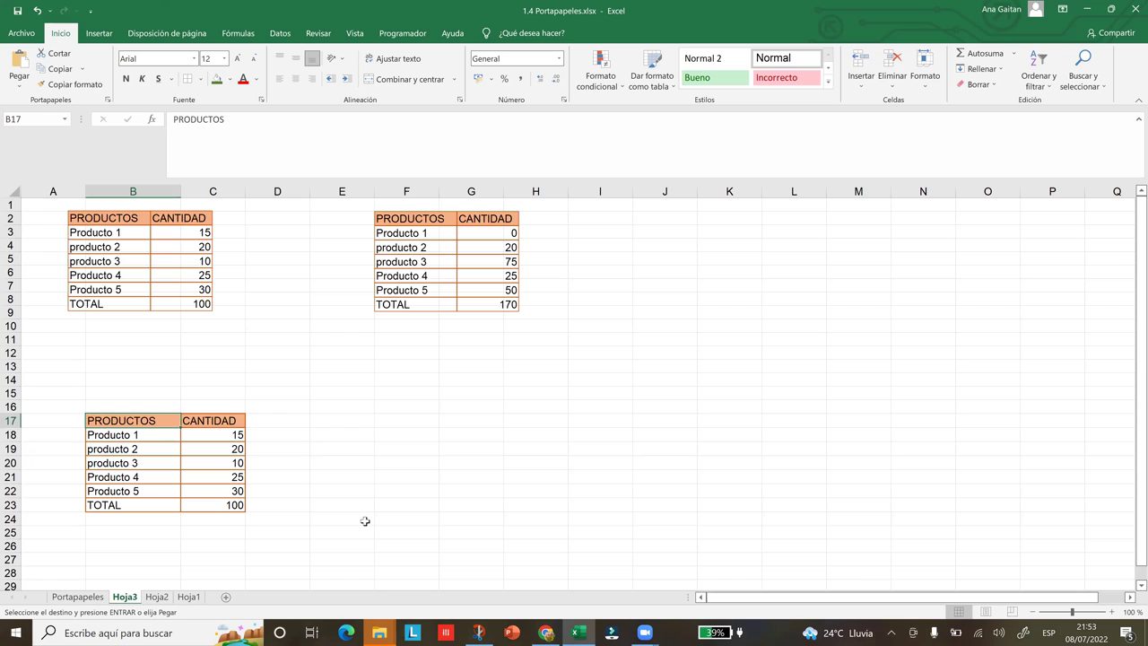
pyautogui.click(365, 521)
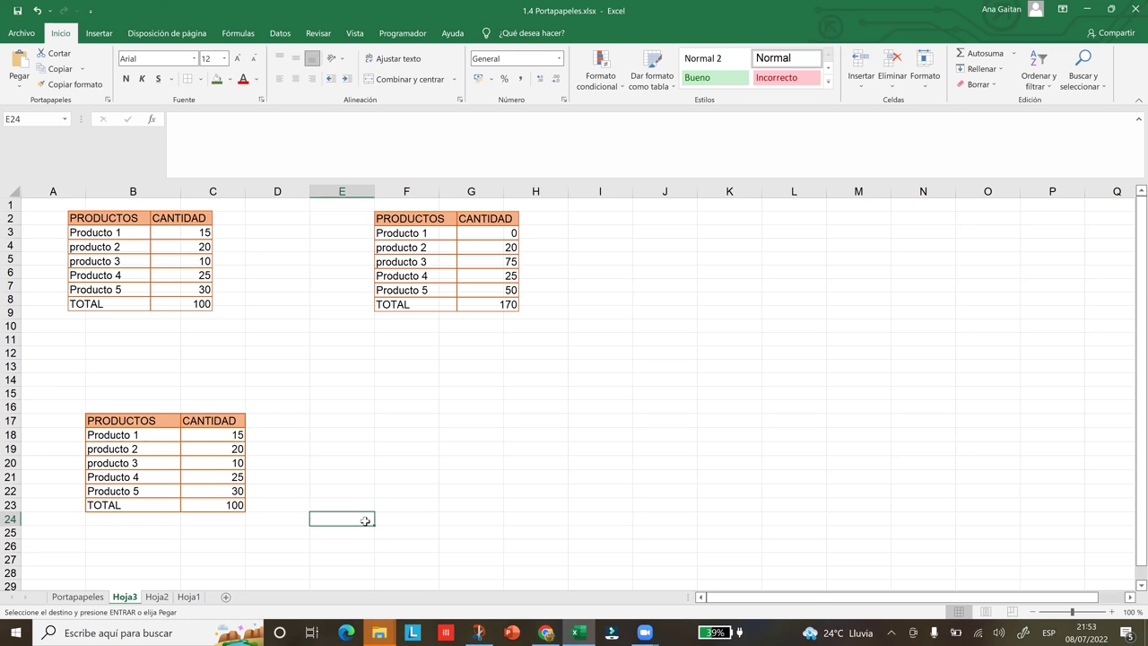
pyautogui.hotkey('ctrl', 'z')
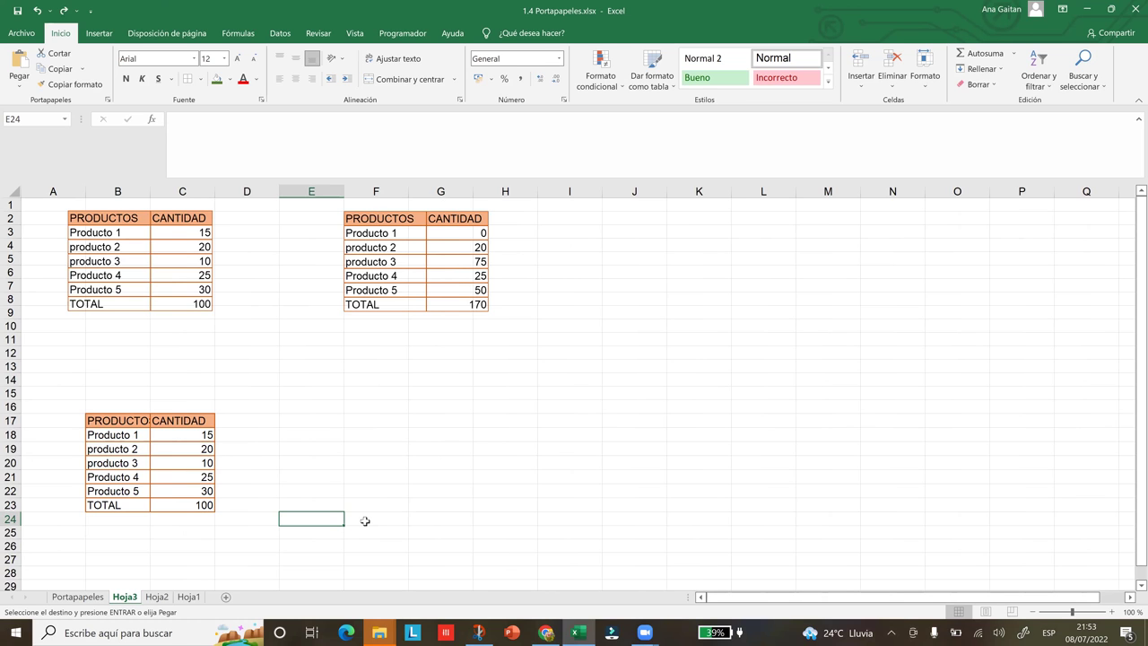
pyautogui.hotkey('ctrl', 'z')
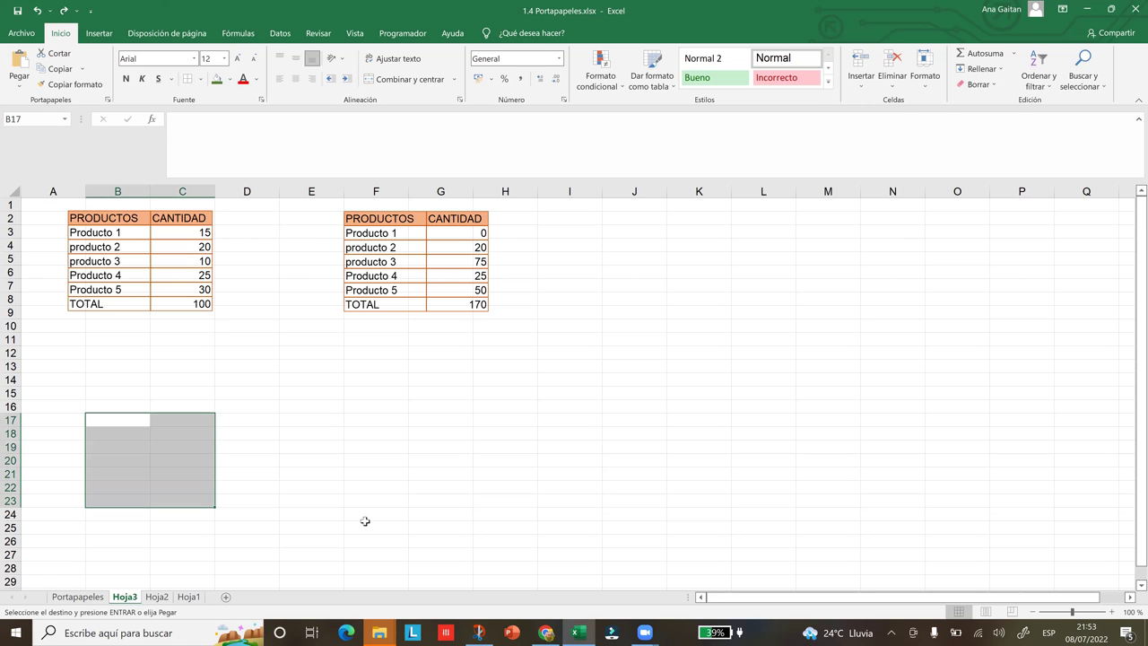
# Paste the copied table again at B17 and fit columns B and C to content
pyautogui.click(429, 526)
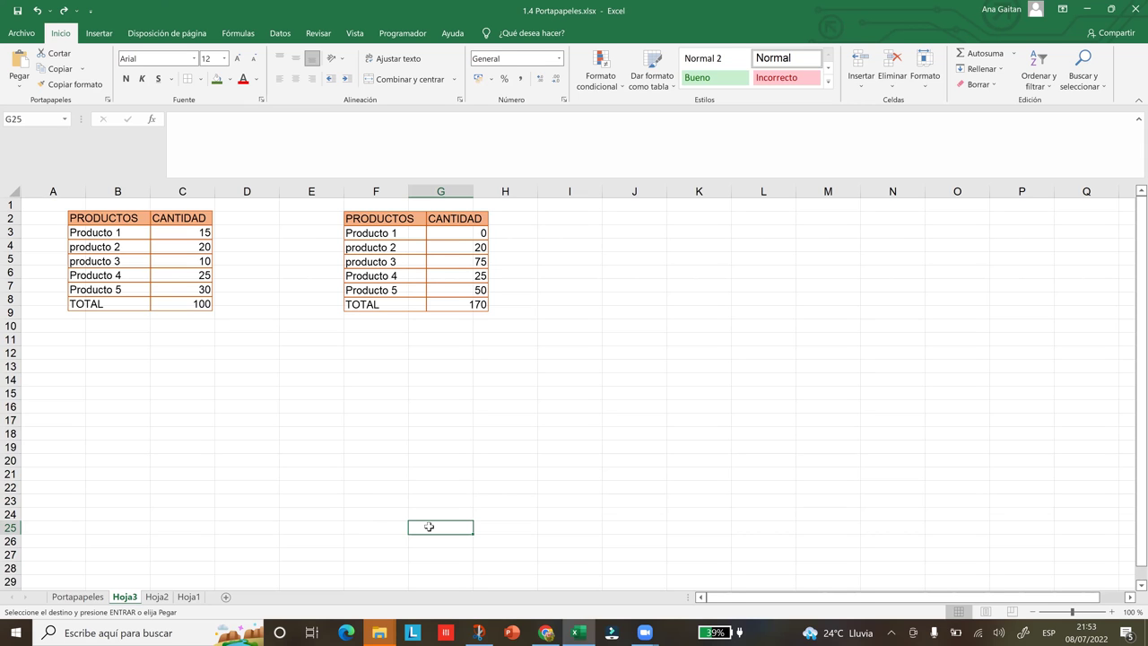
pyautogui.press('Left')
pyautogui.press('Left')
pyautogui.press('Left')
pyautogui.press('Left')
pyautogui.press('Left')
pyautogui.press('Up')
pyautogui.press('Up')
pyautogui.press('Up')
pyautogui.press('Up')
pyautogui.press('Up')
pyautogui.press('Up')
pyautogui.press('Up')
pyautogui.press('Up')
pyautogui.hotkey('ctrl', 'v')
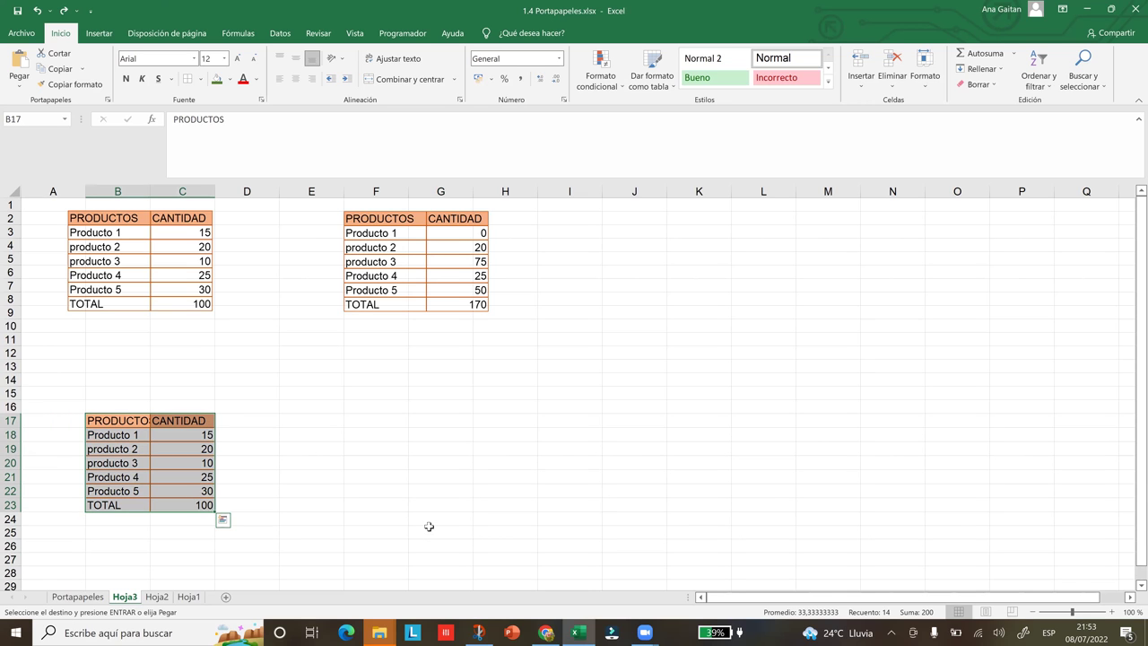
pyautogui.hotkey('ctrl', 'w')
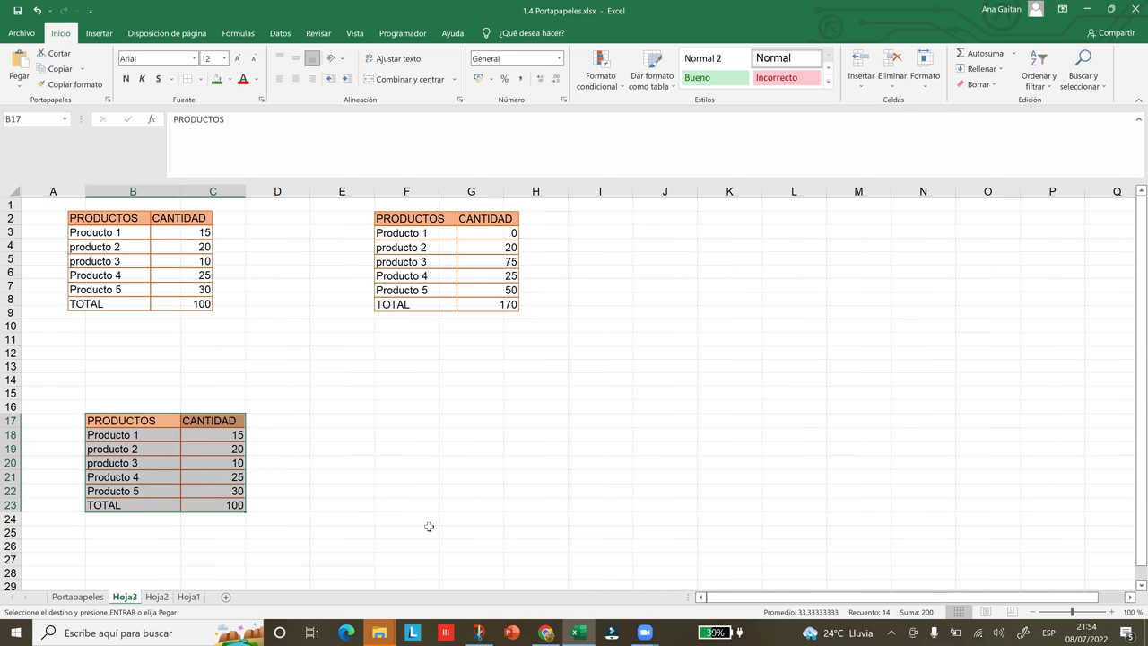
# Paste the newest clipboard-history item at B17 as a horizontal row, then select H25
pyautogui.click(110, 101)
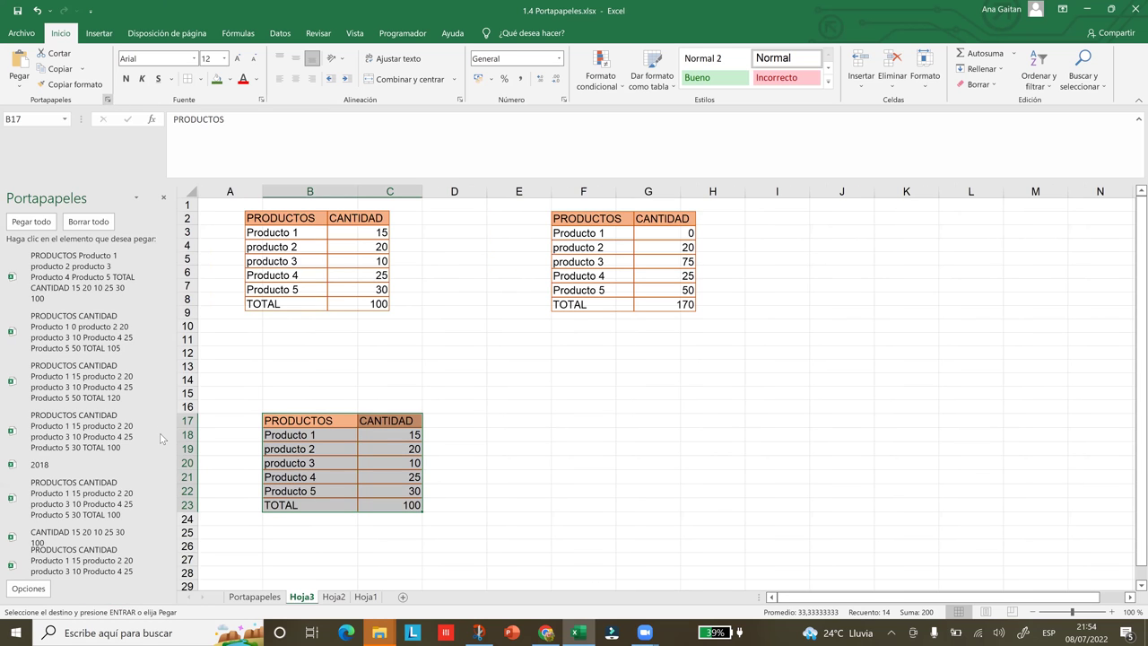
pyautogui.scroll(-1, 160, 512)
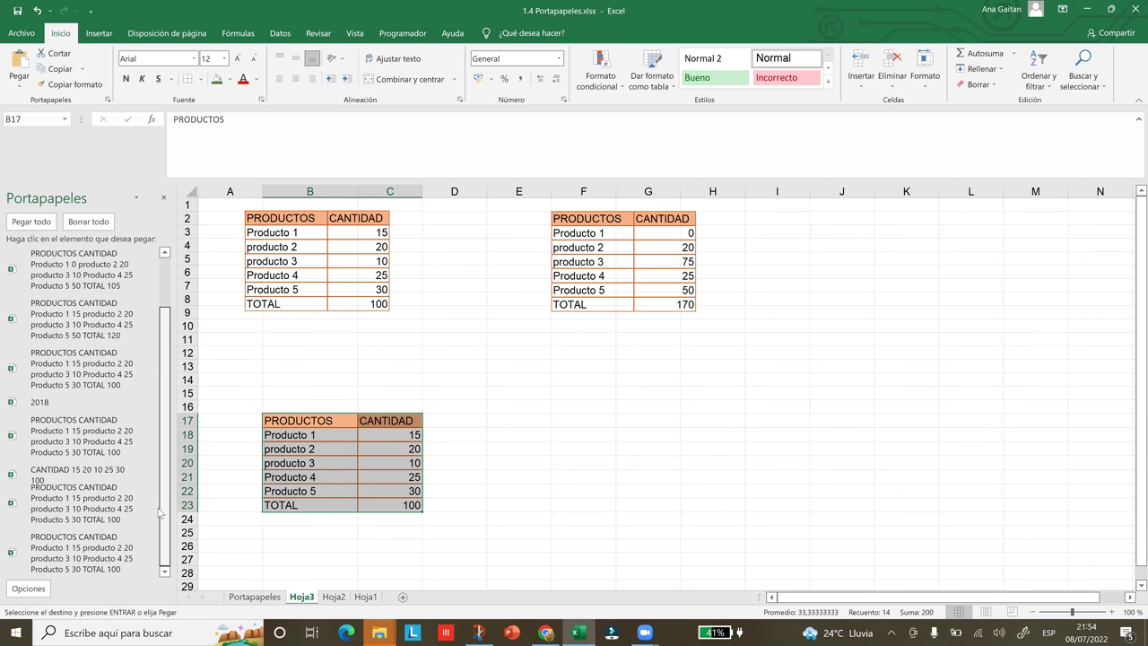
pyautogui.scroll(1, 167, 381)
pyautogui.scroll(-1, 164, 523)
pyautogui.scroll(1, 173, 361)
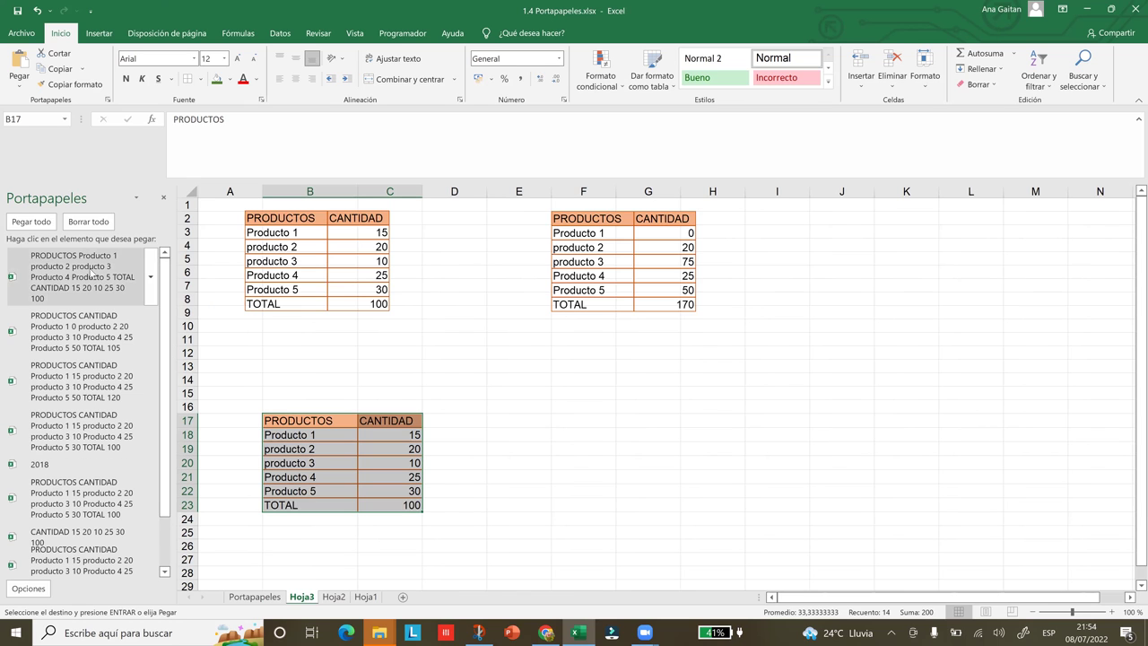
pyautogui.click(152, 278)
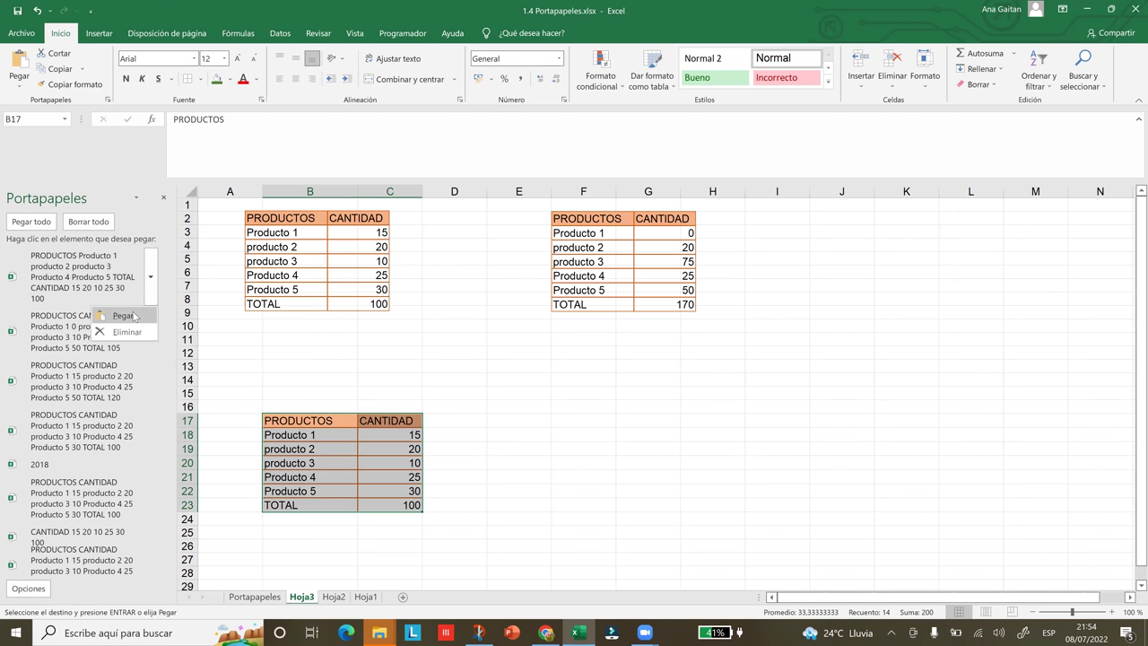
pyautogui.click(135, 316)
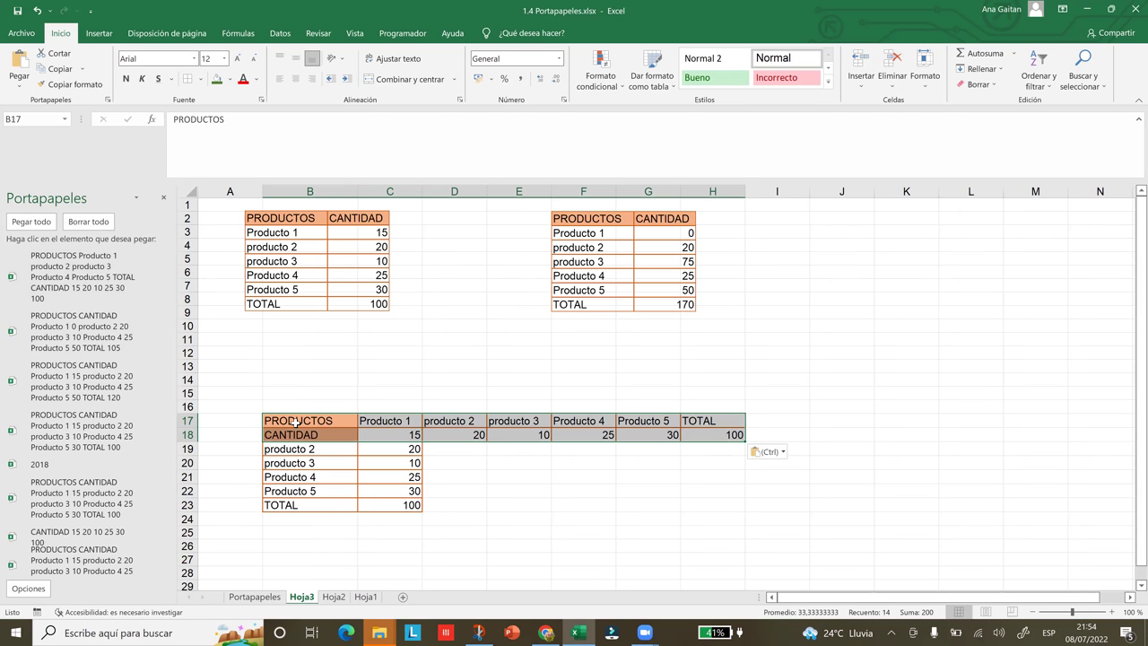
pyautogui.click(682, 529)
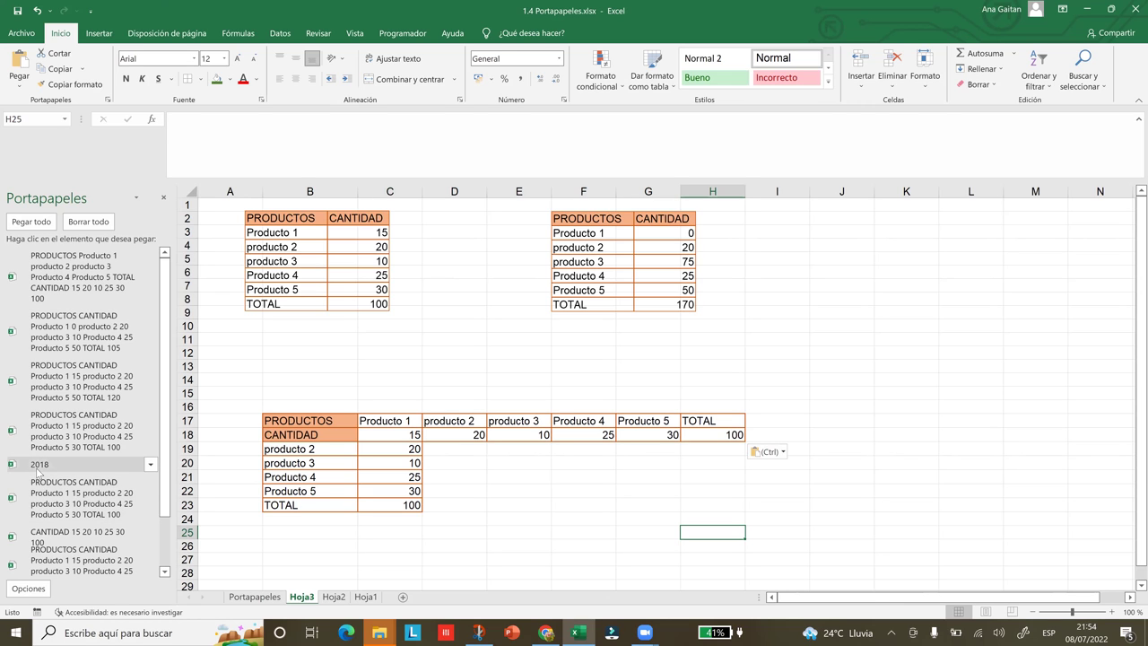
# Paste the saved 2018 clipboard entry into H25, then select cells I25 and J22
pyautogui.click(149, 464)
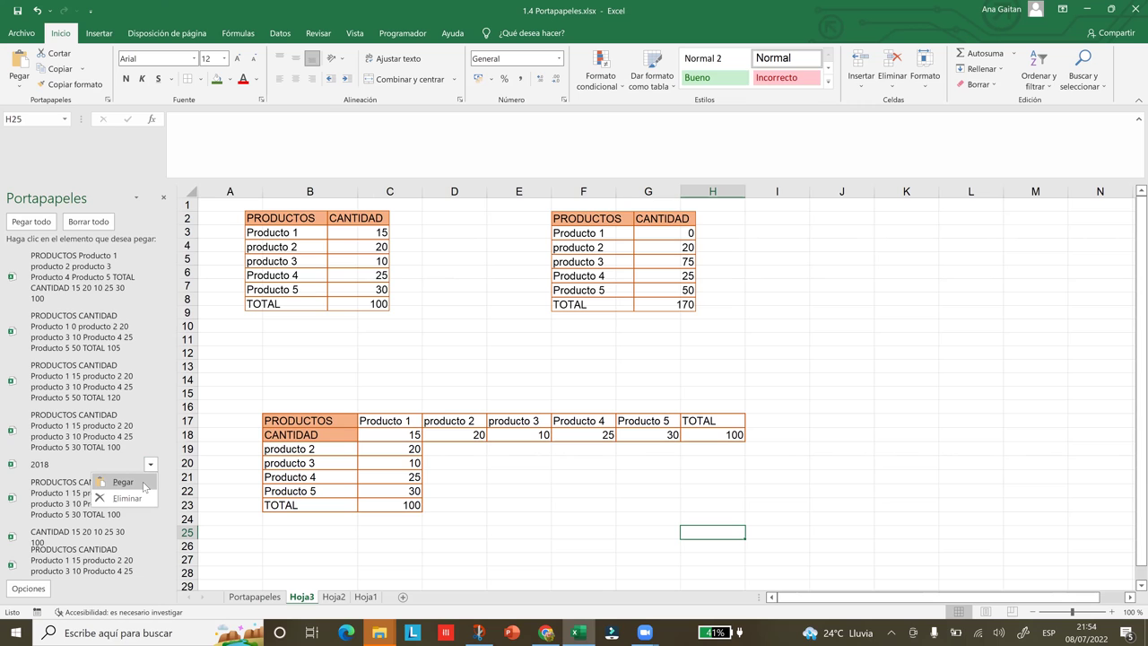
pyautogui.click(143, 485)
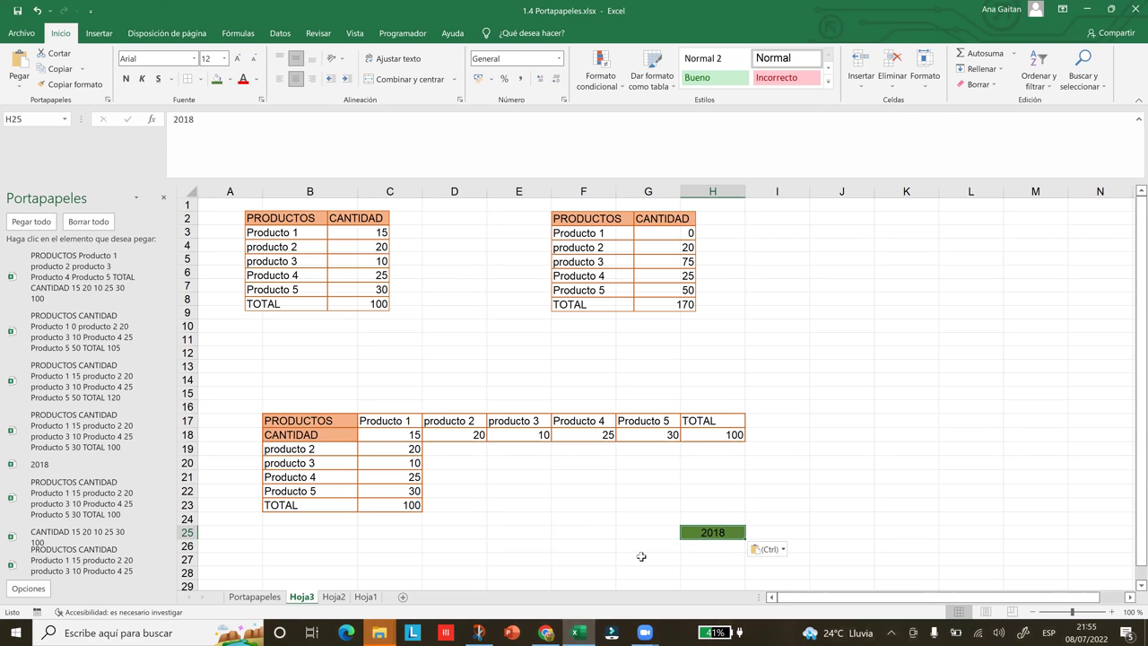
pyautogui.click(771, 530)
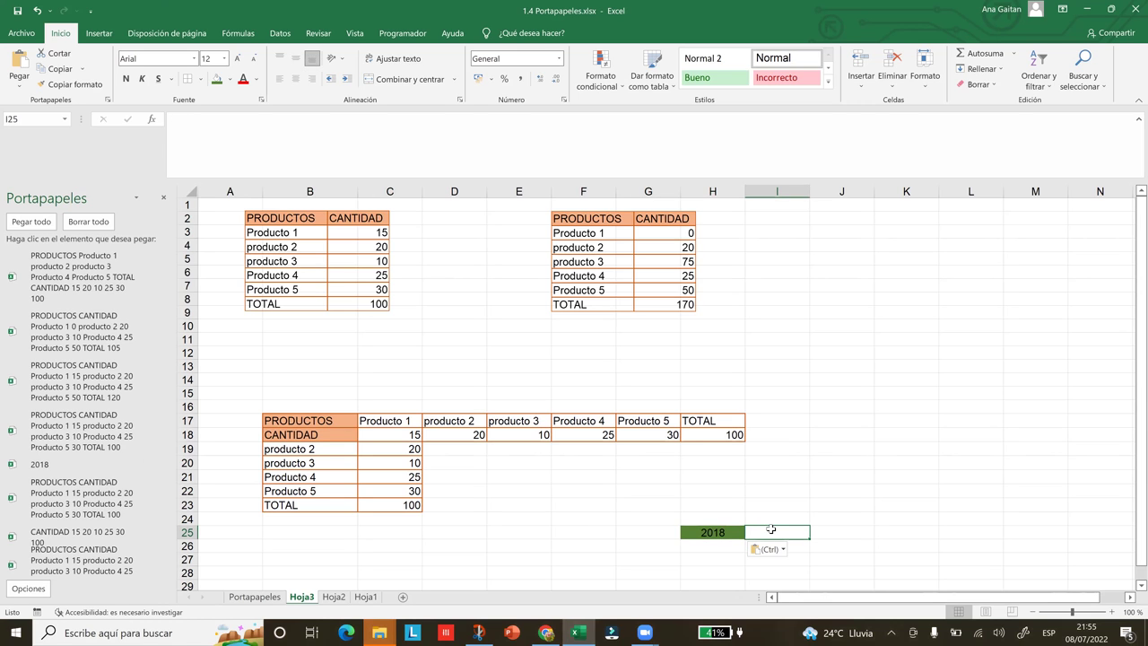
pyautogui.click(840, 495)
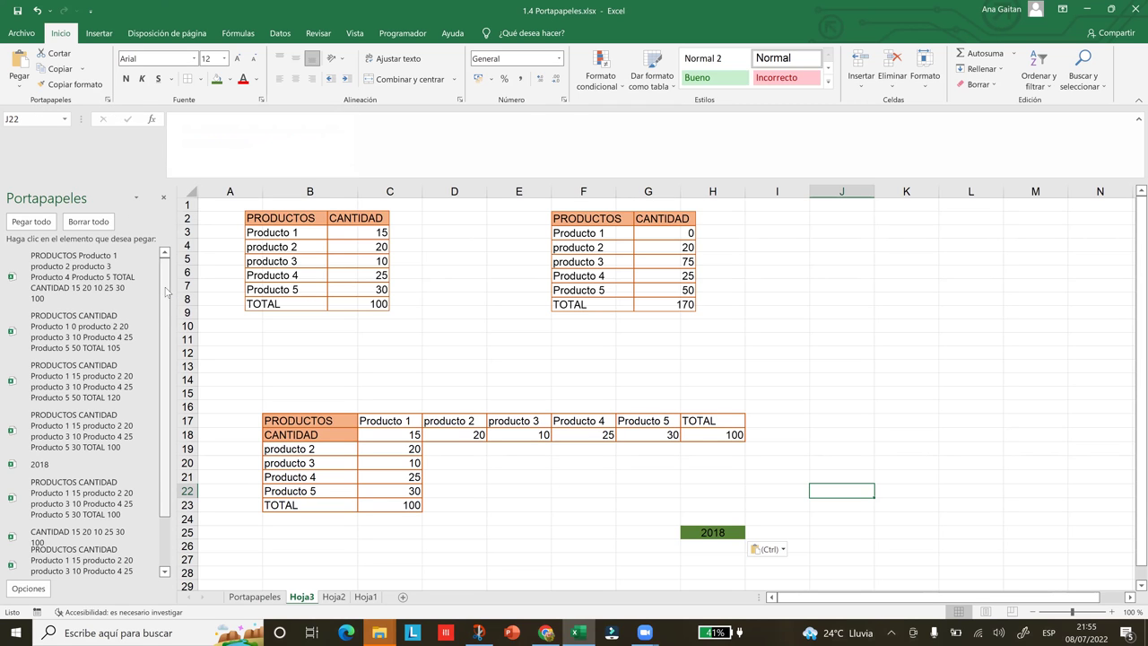
# Paste the saved PRODUCTOS/CANTIDAD table from clipboard history starting at L7
pyautogui.scroll(-2, 164, 397)
pyautogui.scroll(-3, 153, 359)
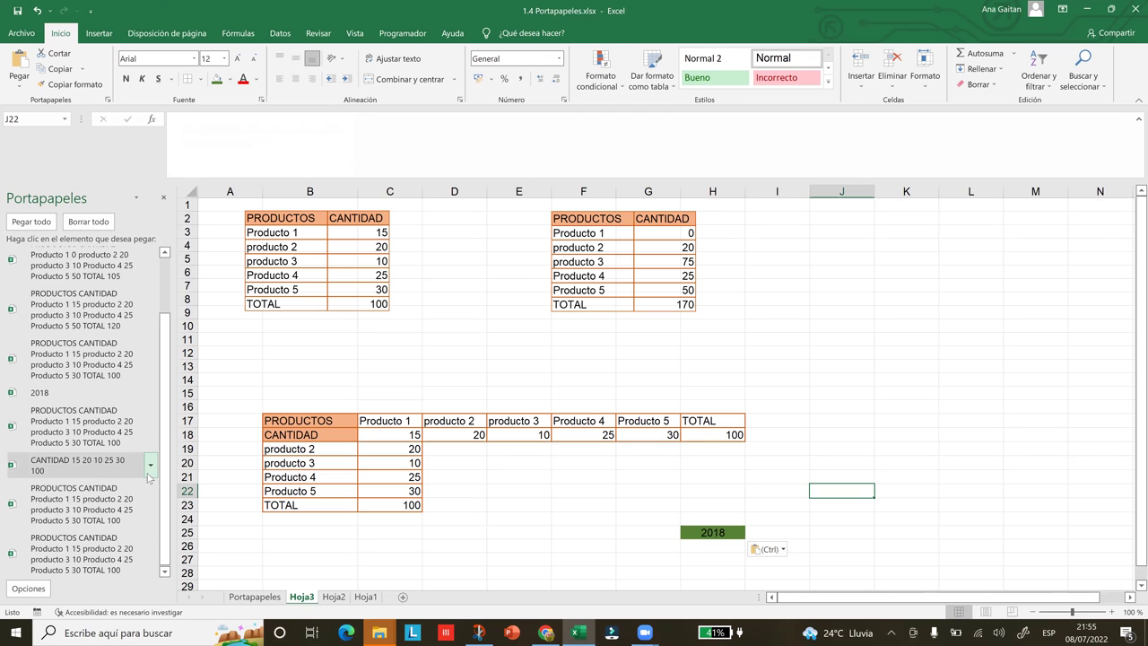
pyautogui.scroll(2, 166, 336)
pyautogui.scroll(-1, 172, 437)
pyautogui.scroll(1, 166, 368)
pyautogui.scroll(-3, 162, 361)
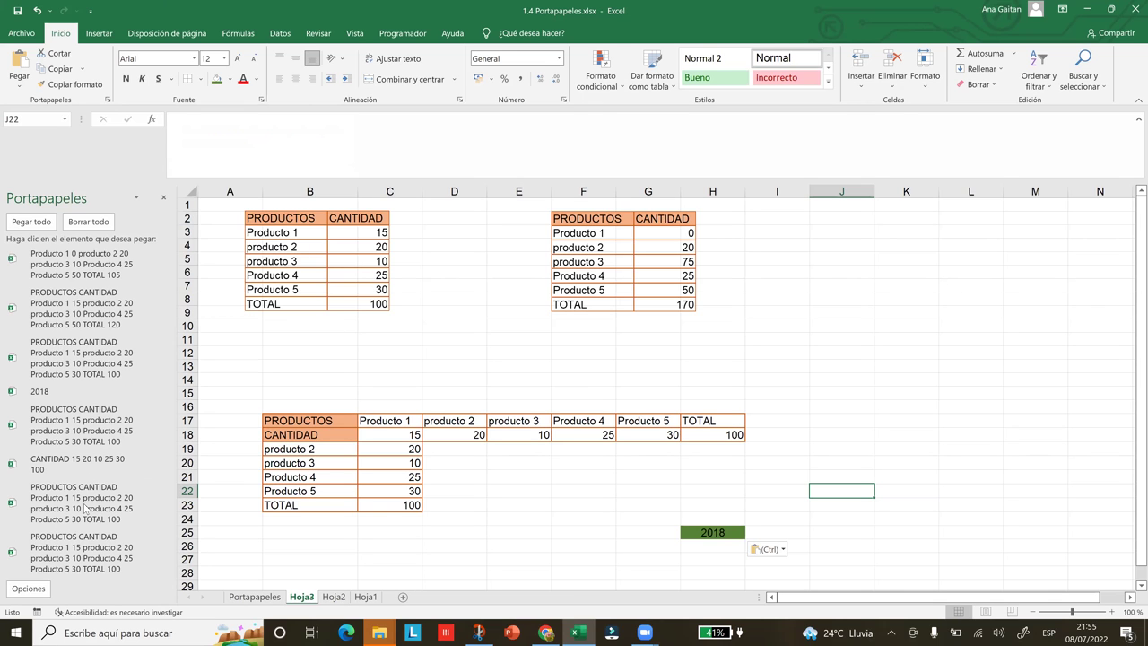
pyautogui.click(151, 502)
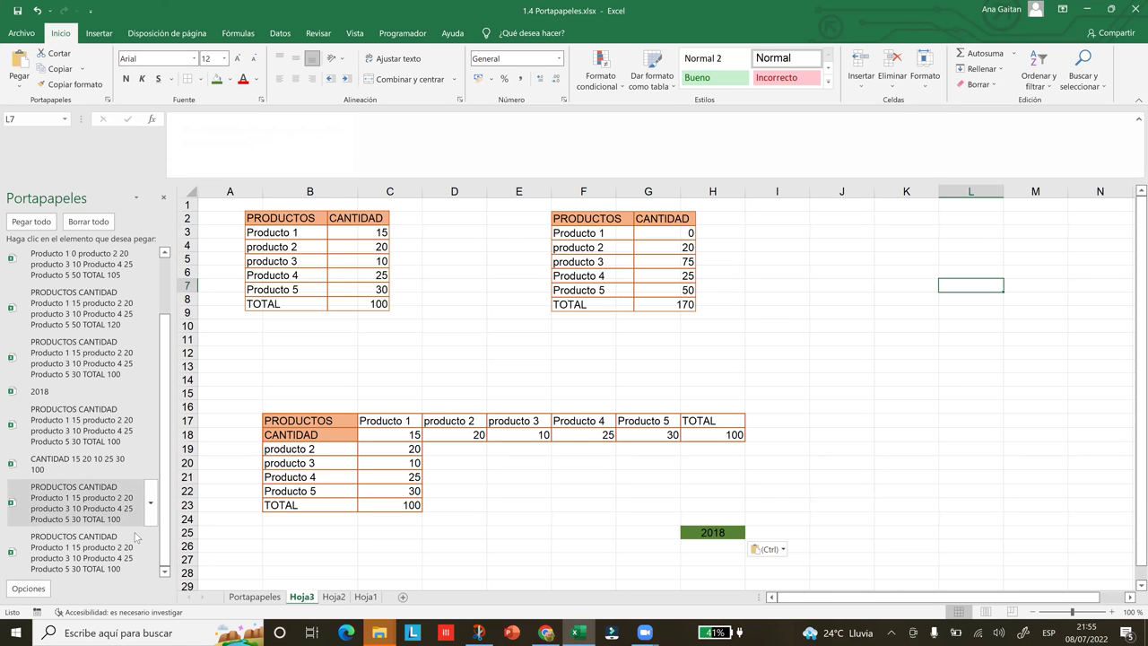
pyautogui.click(134, 537)
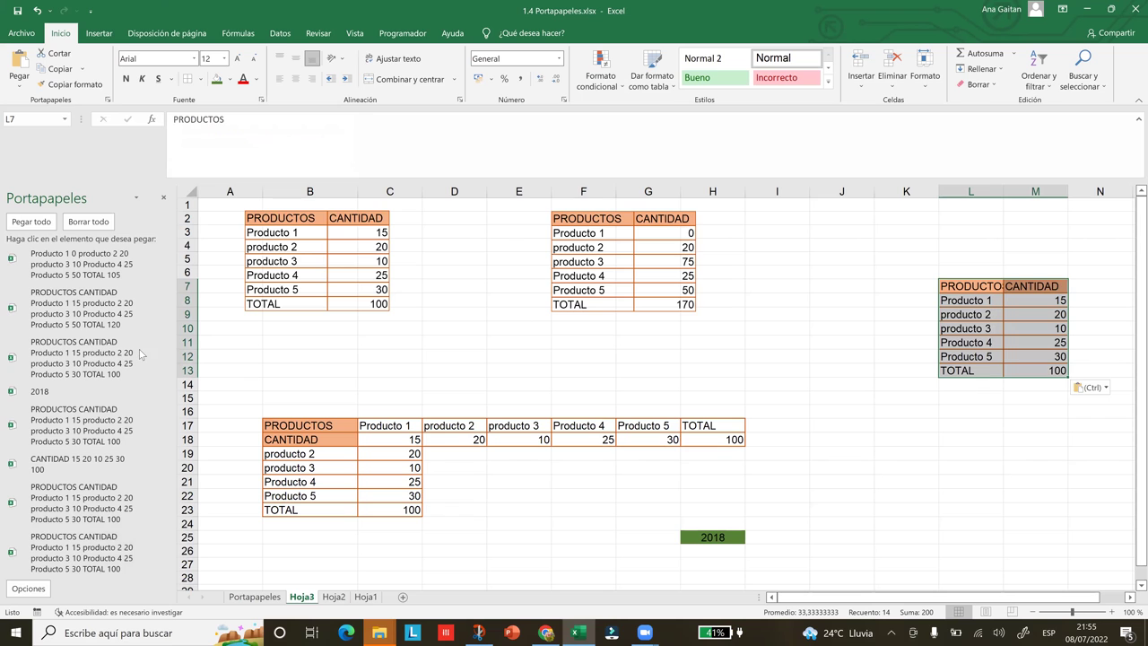
# Check the clipboard Opciones without changes and switch to the Portapapeles sheet
pyautogui.click(28, 589)
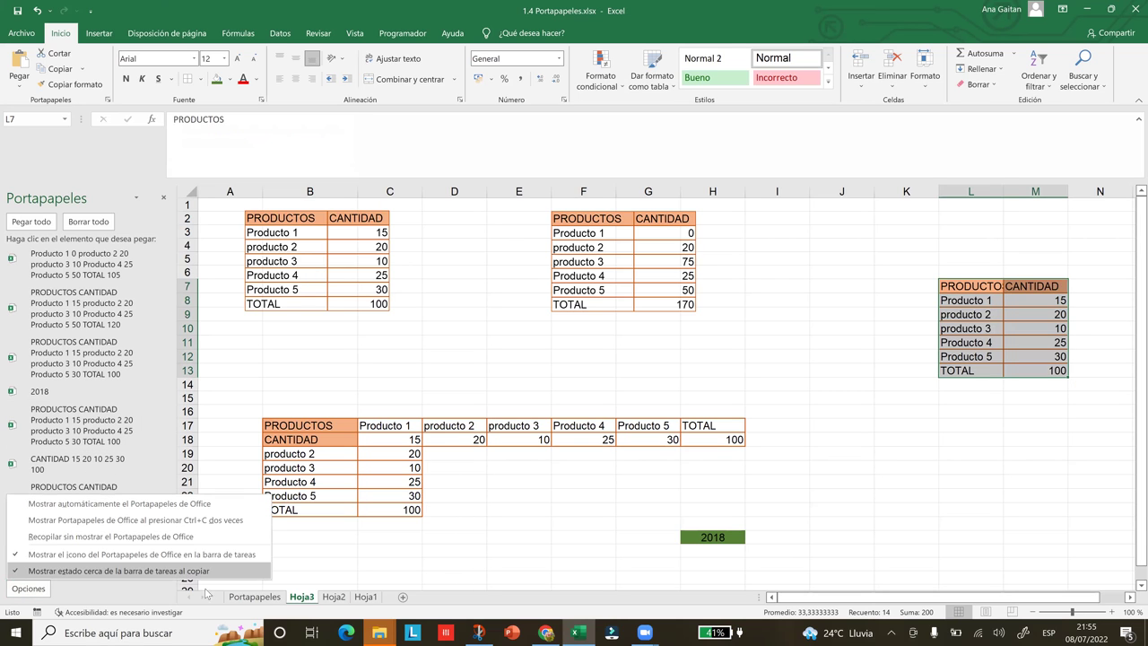
pyautogui.click(466, 541)
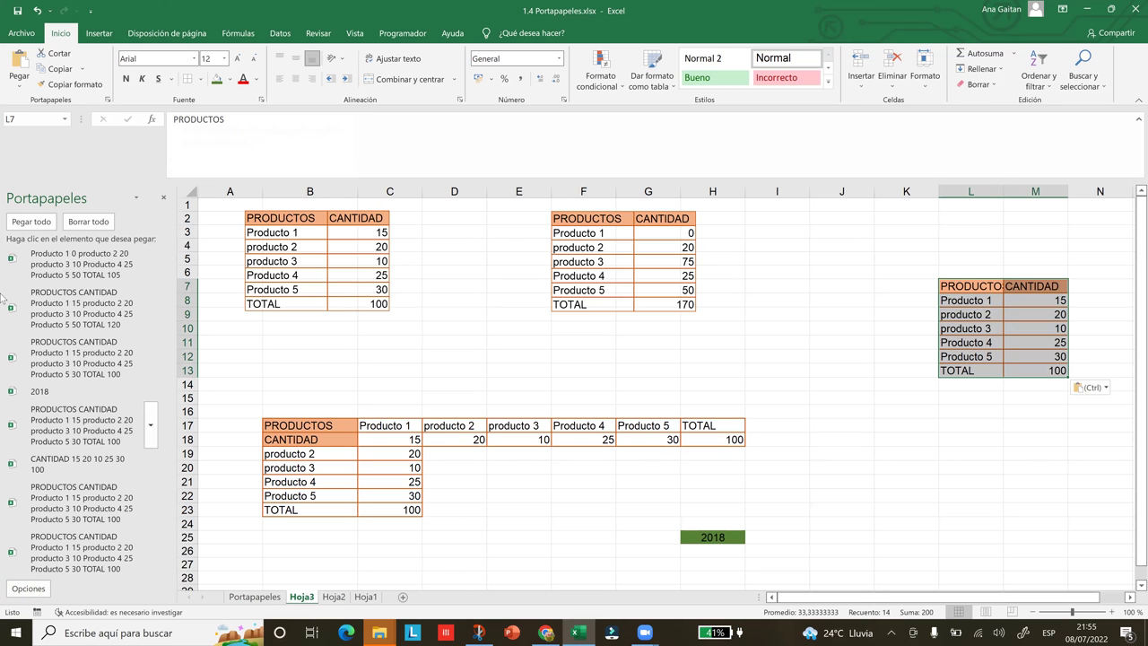
pyautogui.moveTo(165, 357); pyautogui.dragTo(165, 291)
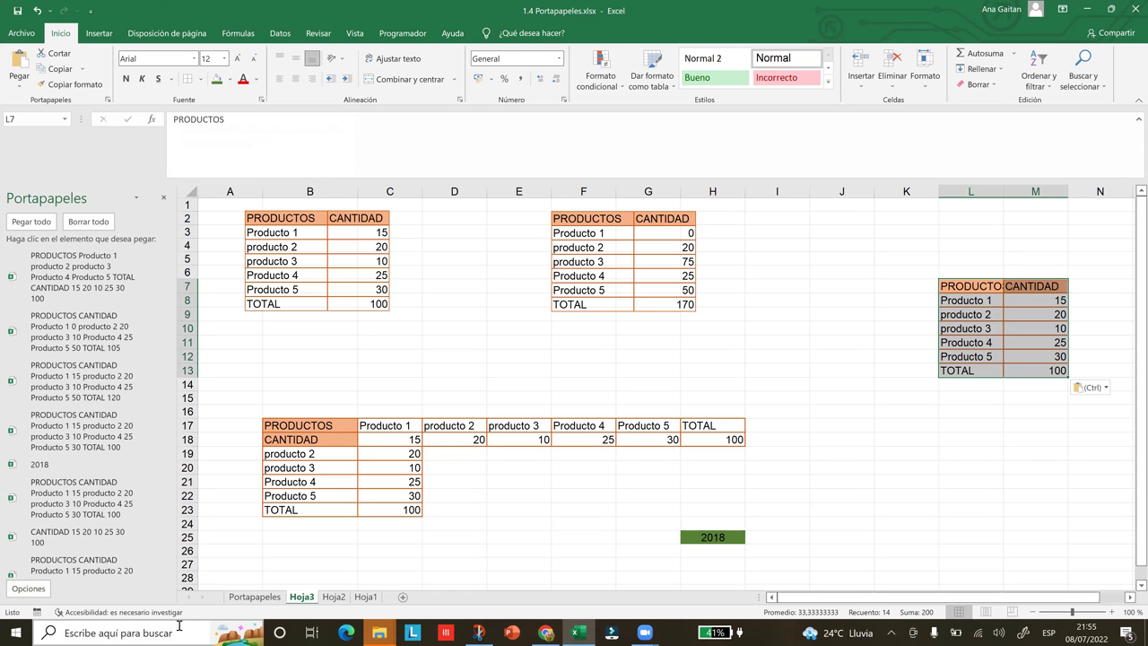
pyautogui.click(238, 597)
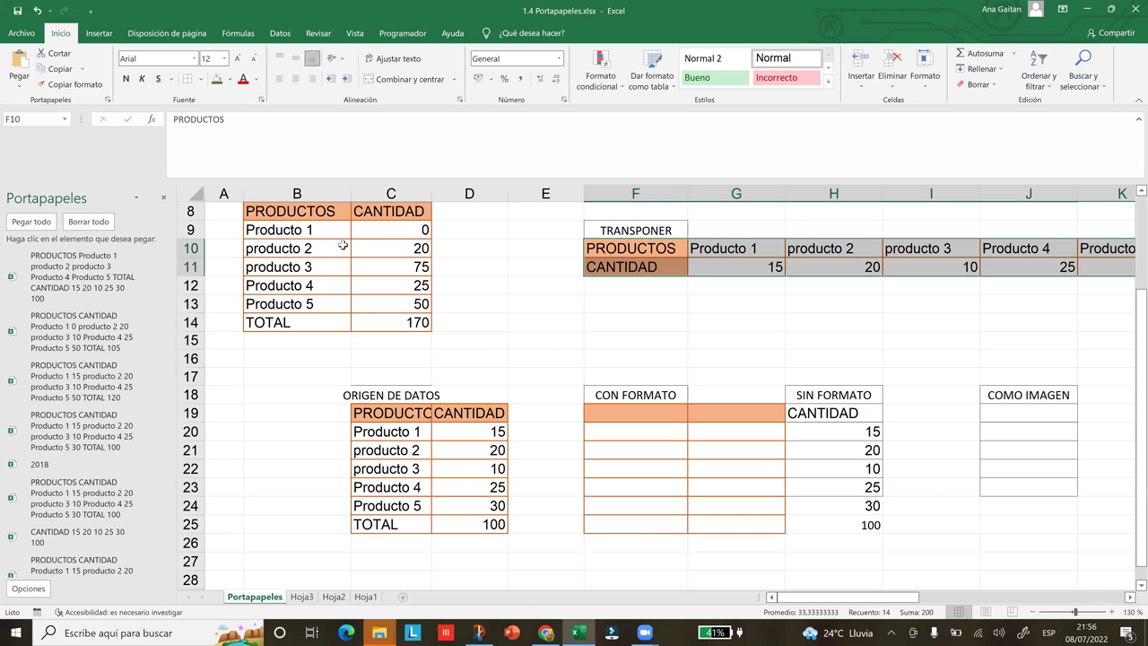
# Insert new sheet Hoja4 and type the capitalized heading Nº into C4
pyautogui.hotkey('shift', 'F11')
pyautogui.click(343, 245)
pyautogui.write('n')
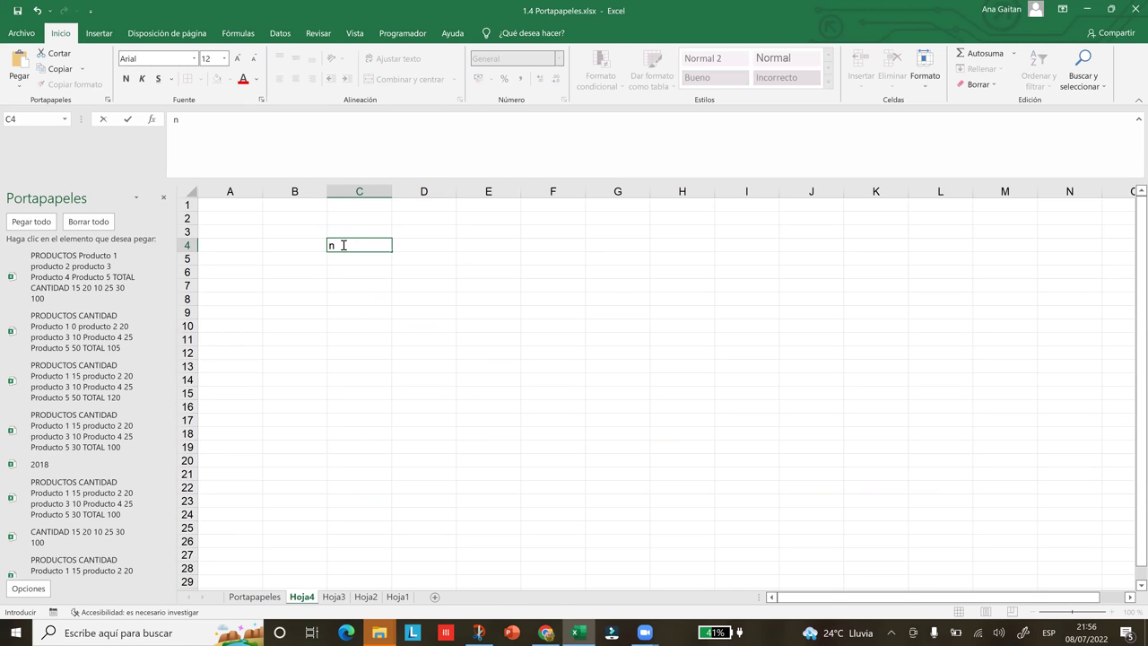
pyautogui.press('BackSpace')
pyautogui.press('capslock')
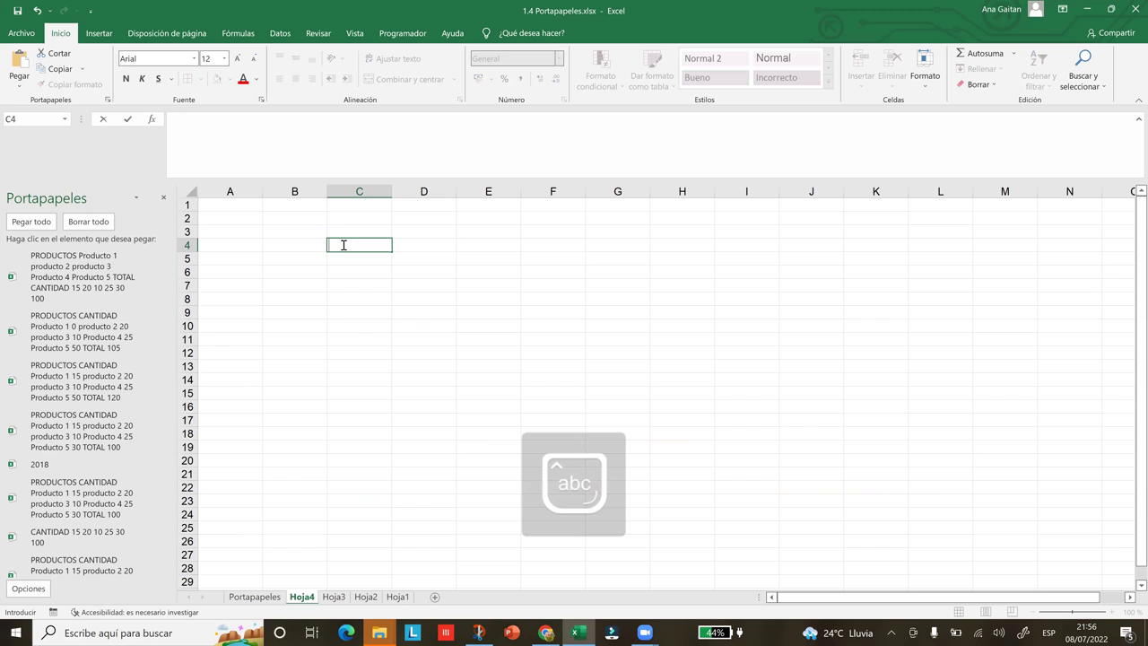
pyautogui.press('capslock')
pyautogui.press('capslock')
pyautogui.press('capslock')
pyautogui.write('N')
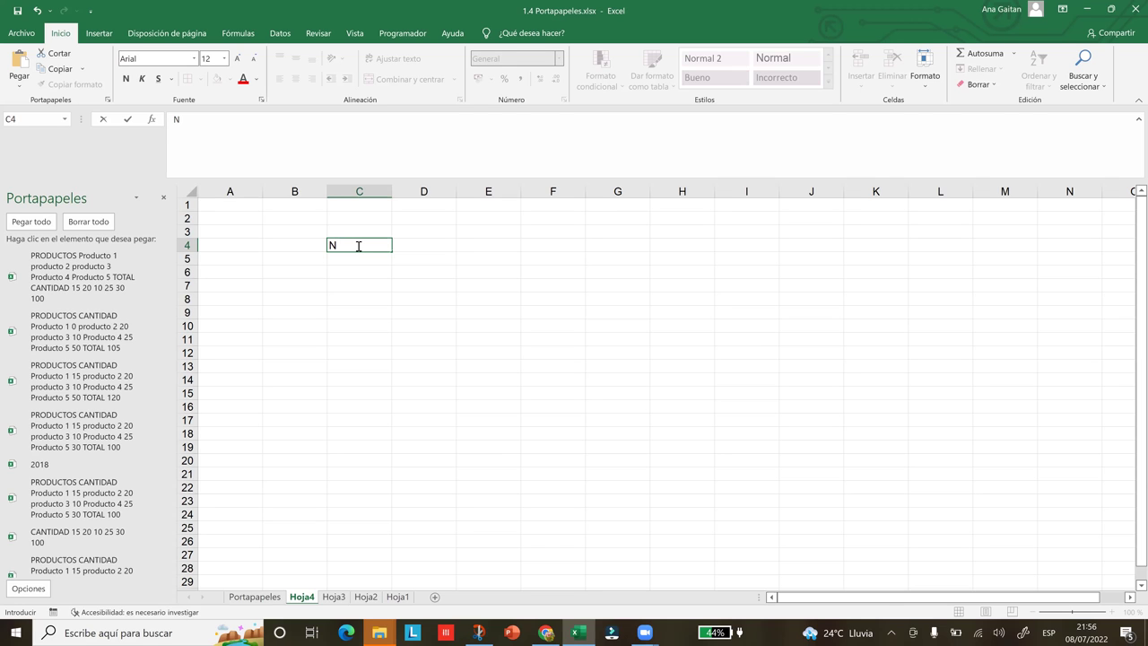
pyautogui.write('ªº')
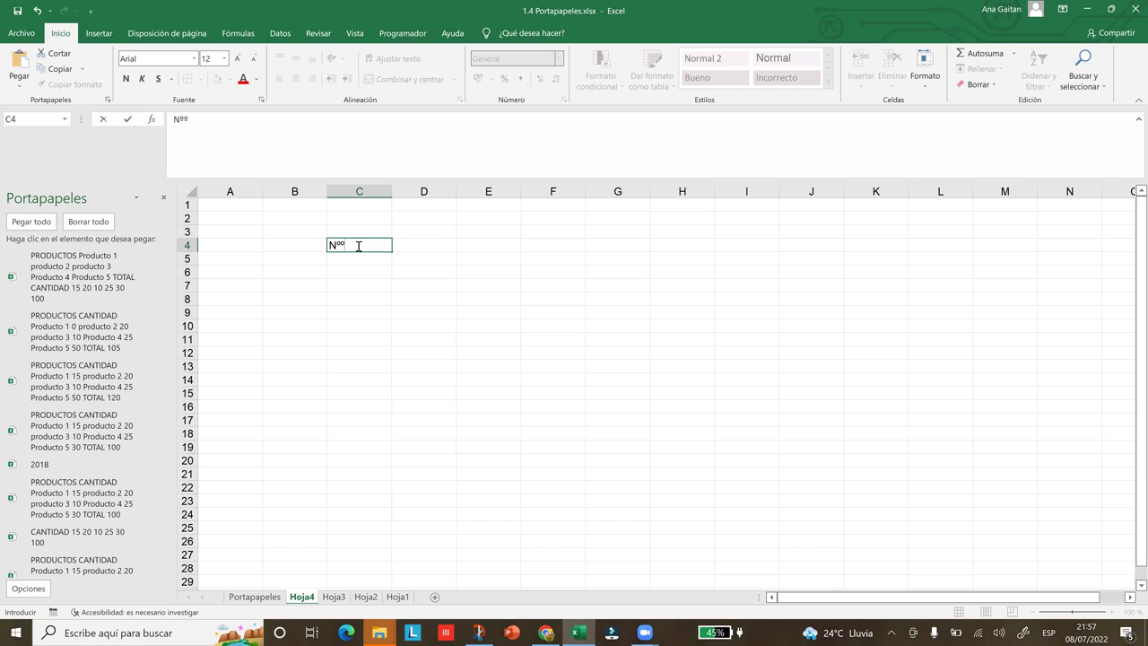
pyautogui.write('ººººººººººººººº')
pyautogui.press('BackSpace')
pyautogui.press('BackSpace')
pyautogui.press('BackSpace')
pyautogui.press('BackSpace')
pyautogui.press('BackSpace')
pyautogui.press('BackSpace')
pyautogui.press('BackSpace')
pyautogui.press('BackSpace')
pyautogui.press('BackSpace')
pyautogui.press('BackSpace')
pyautogui.press('BackSpace')
pyautogui.press('BackSpace')
pyautogui.press('BackSpace')
pyautogui.press('BackSpace')
pyautogui.press('BackSpace')
pyautogui.press('BackSpace')
pyautogui.write('1')
# Narrow column C, enter NOMBRE COMPLETO in D4, and widen column D
pyautogui.click(456, 249)
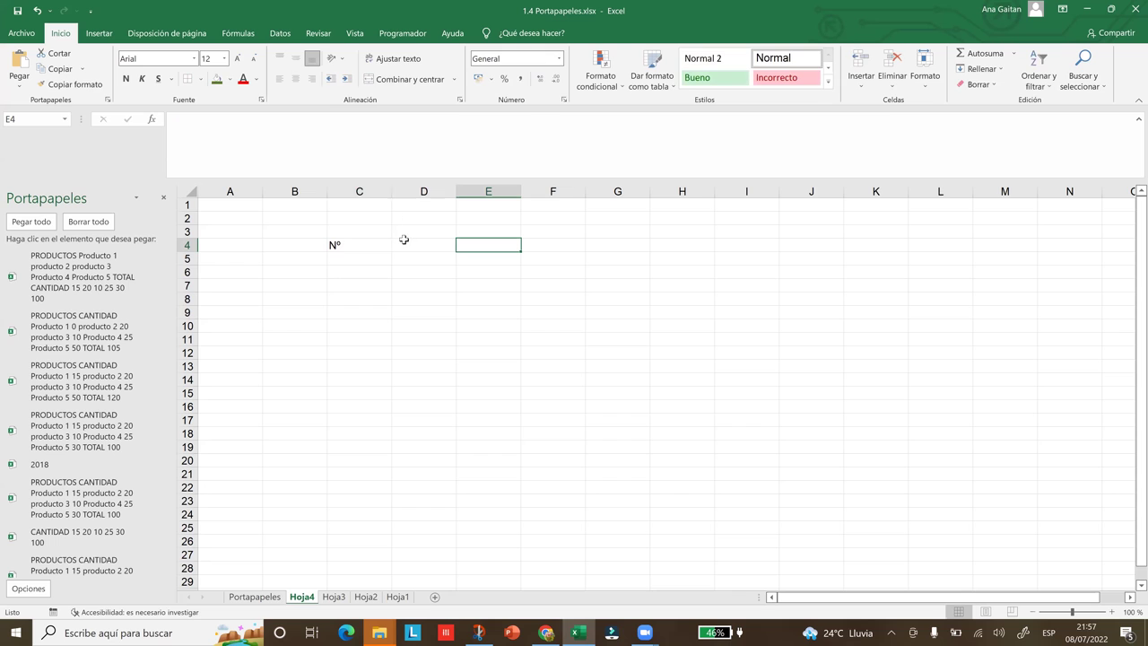
pyautogui.moveTo(391, 190); pyautogui.dragTo(351, 198)
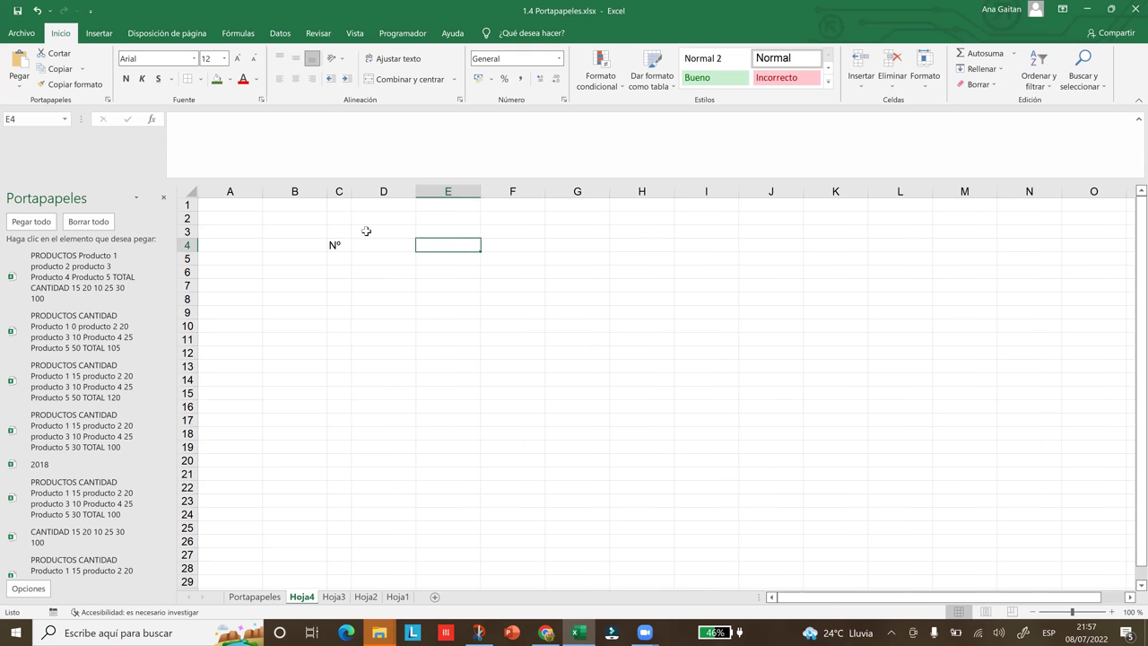
pyautogui.click(375, 244)
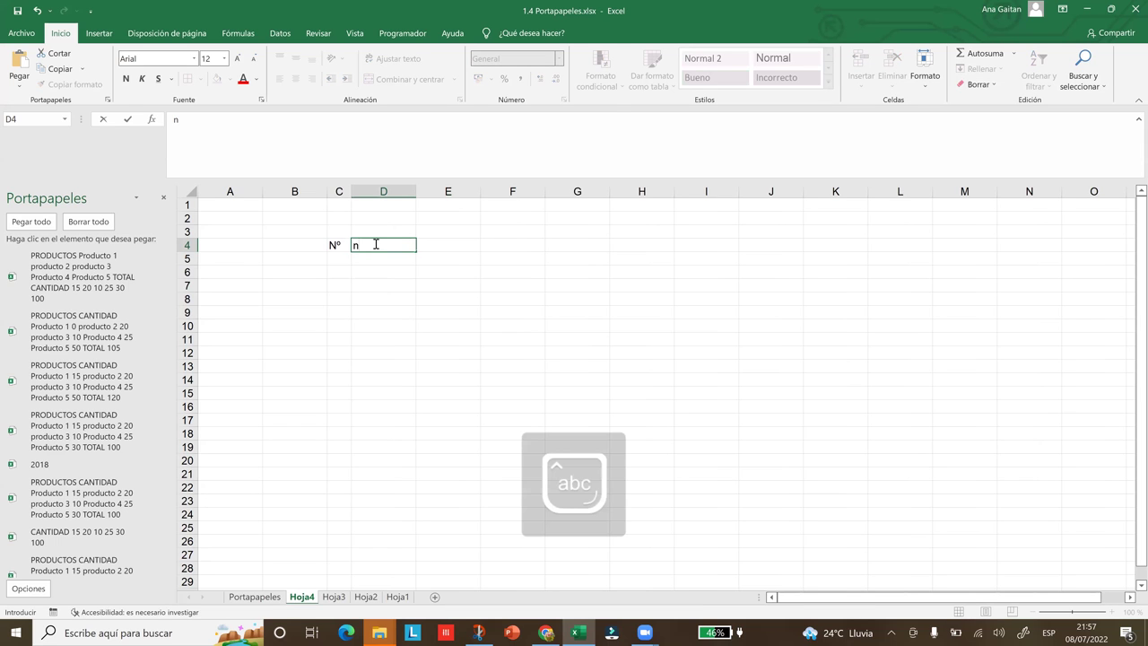
pyautogui.write('nombre')
pyautogui.press('BackSpace')
pyautogui.press('BackSpace')
pyautogui.press('BackSpace')
pyautogui.press('BackSpace')
pyautogui.press('BackSpace')
pyautogui.press('BackSpace')
pyautogui.press('capslock')
pyautogui.write('NOMBRE C')
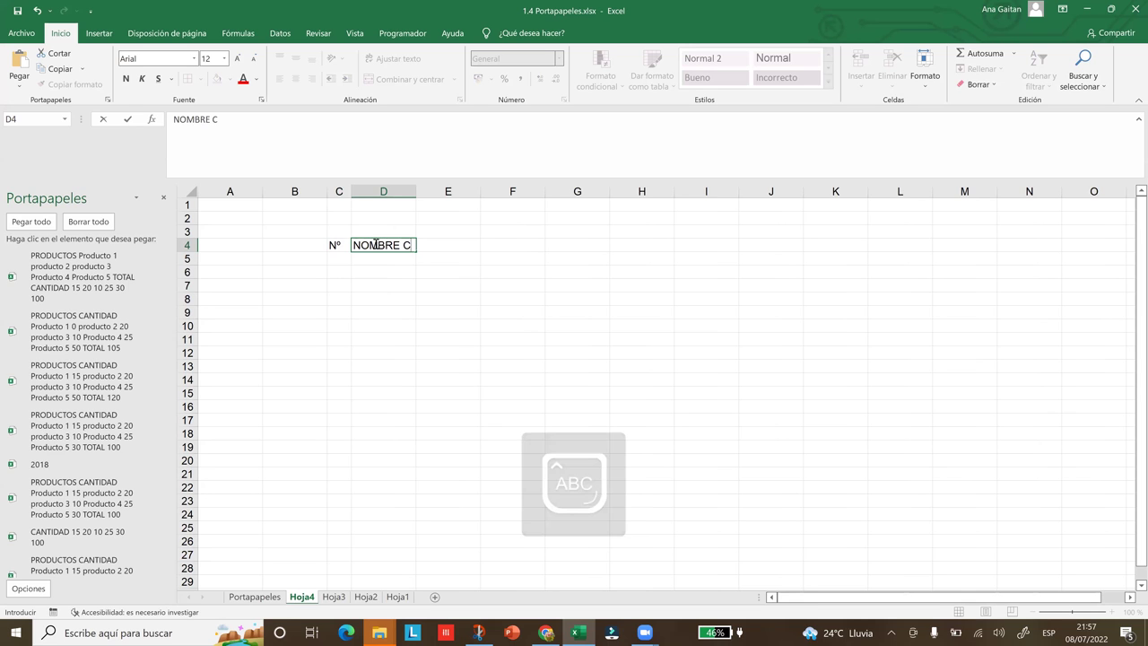
pyautogui.write('OMPLETO')
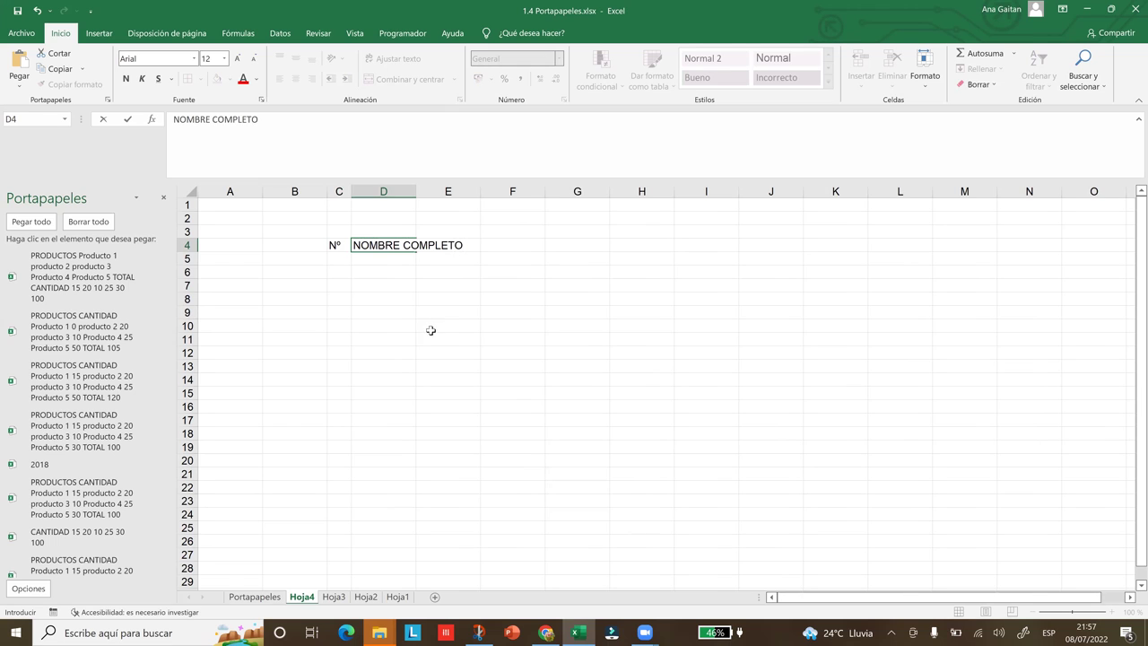
pyautogui.click(430, 330)
pyautogui.moveTo(481, 195); pyautogui.dragTo(484, 195)
# Enter the headings ACT 1, ACT 2 and ACT 3 in E4:G4
pyautogui.click(507, 243)
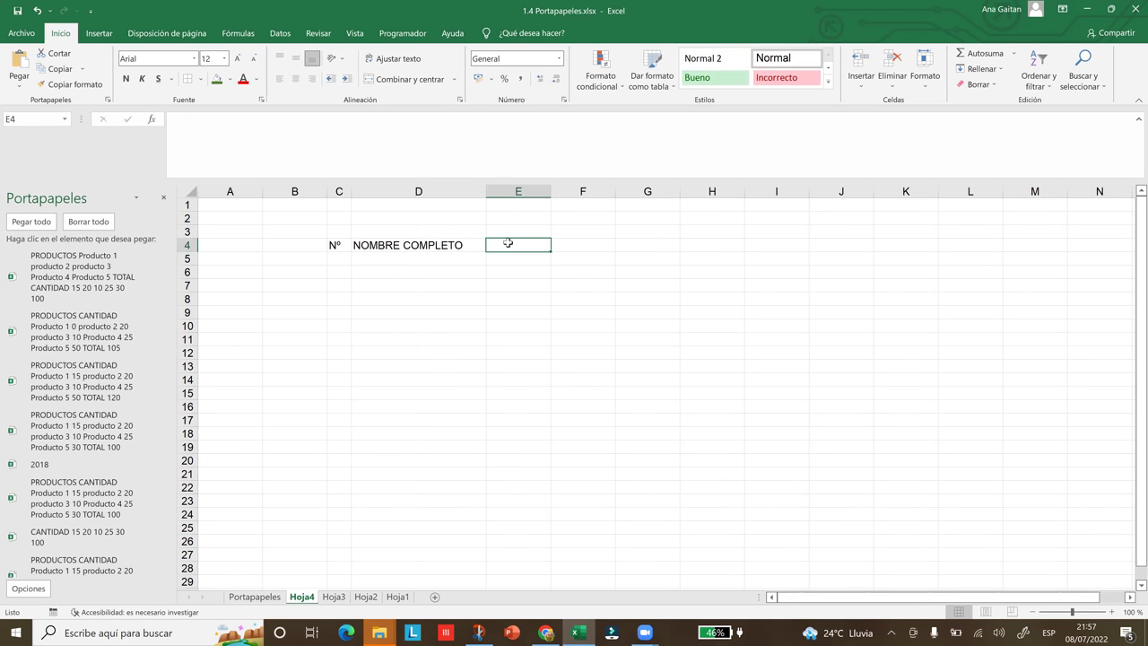
pyautogui.write('A')
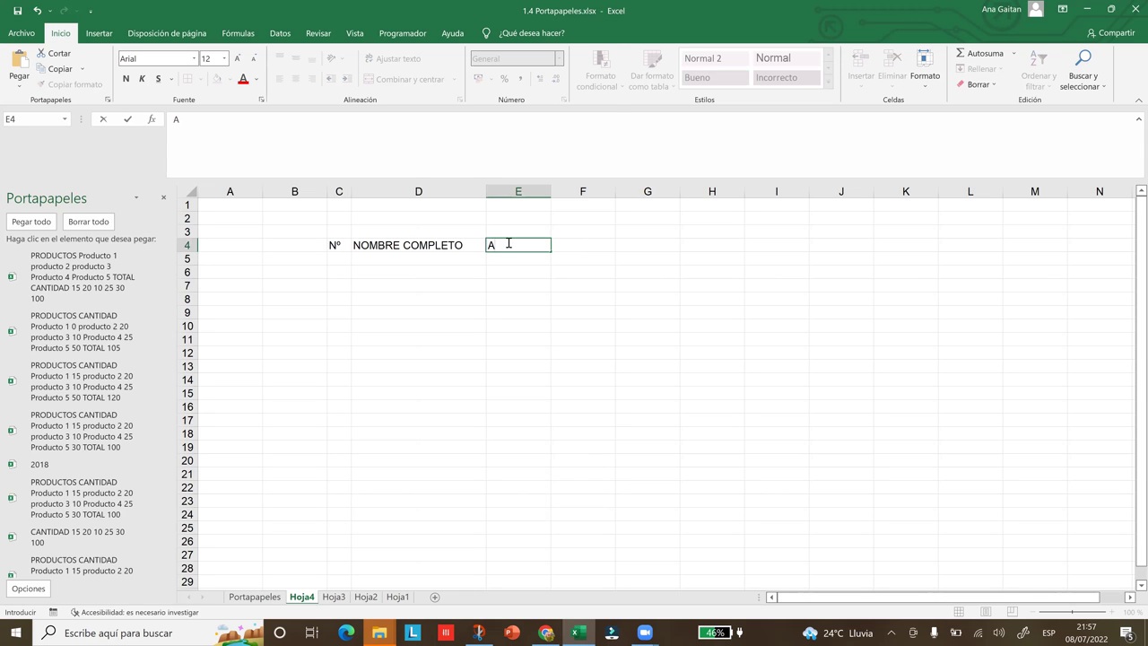
pyautogui.write('CT 1')
pyautogui.press('Tab')
pyautogui.write('AC')
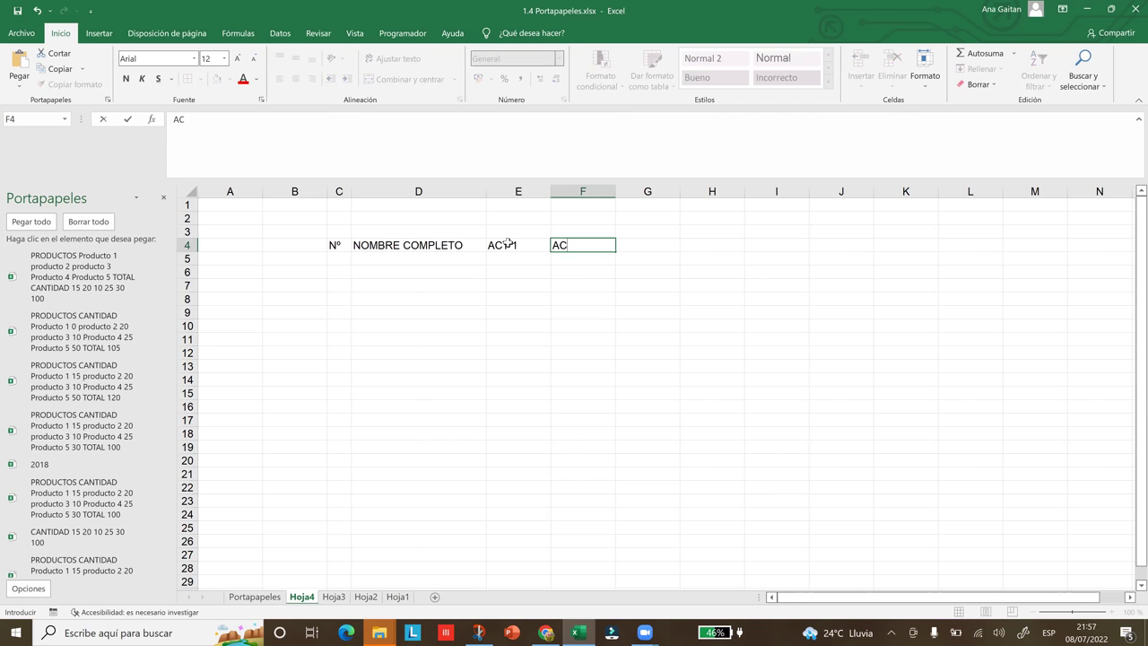
pyautogui.write('T 1')
pyautogui.press('BackSpace')
pyautogui.write('2')
pyautogui.press('Tab')
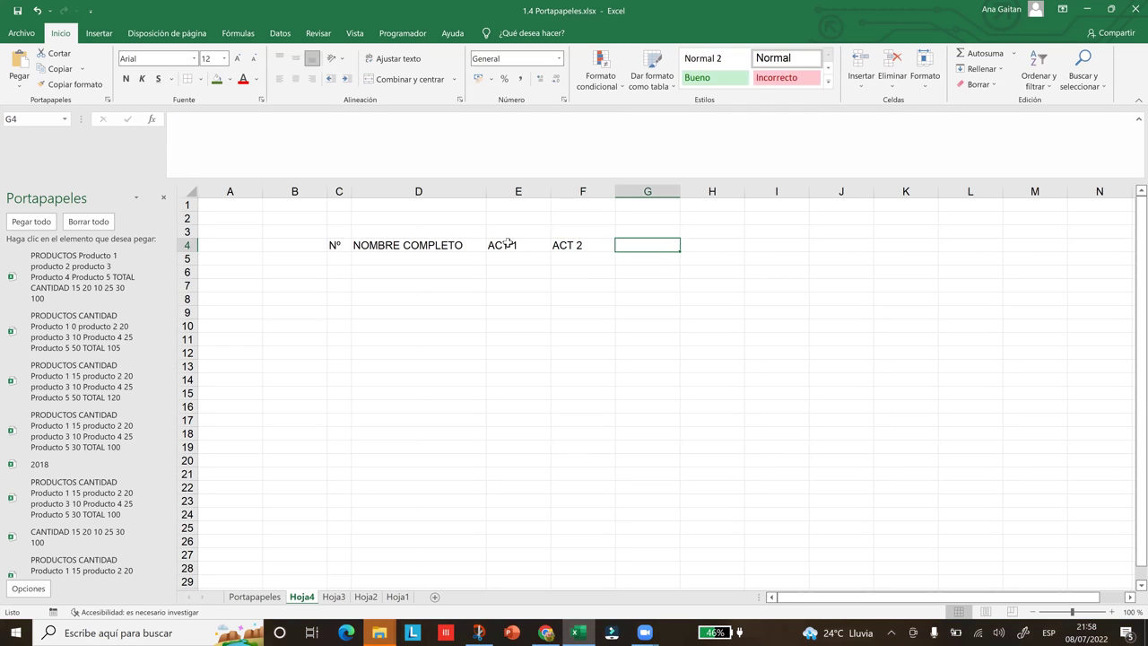
pyautogui.write('ACT')
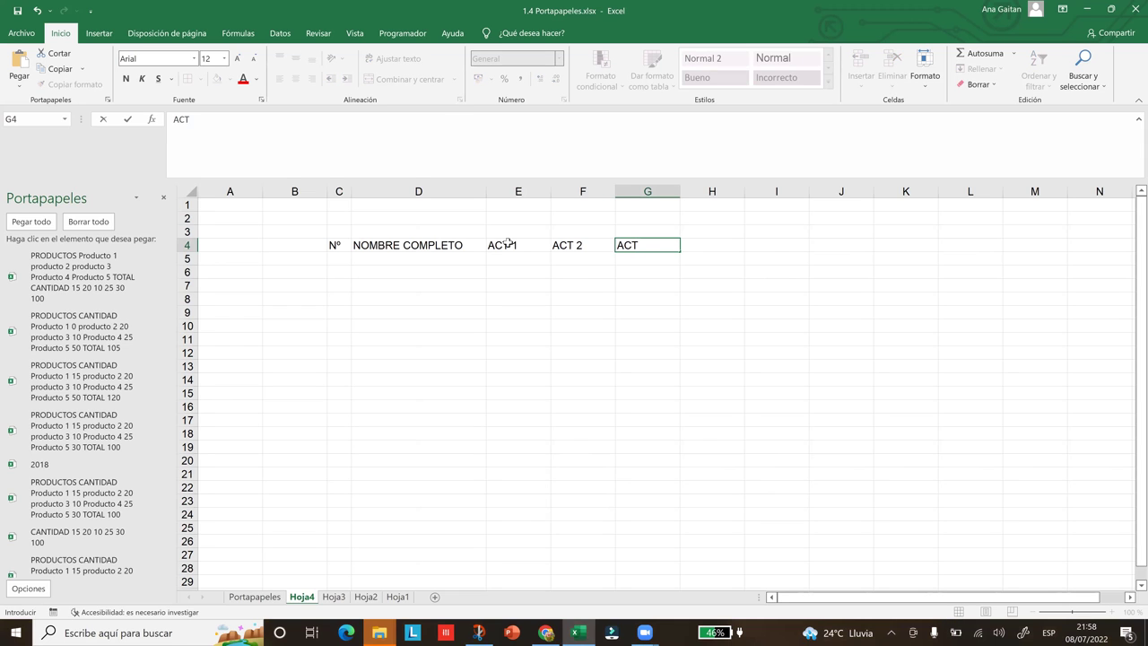
pyautogui.write('3')
pyautogui.press('Tab')
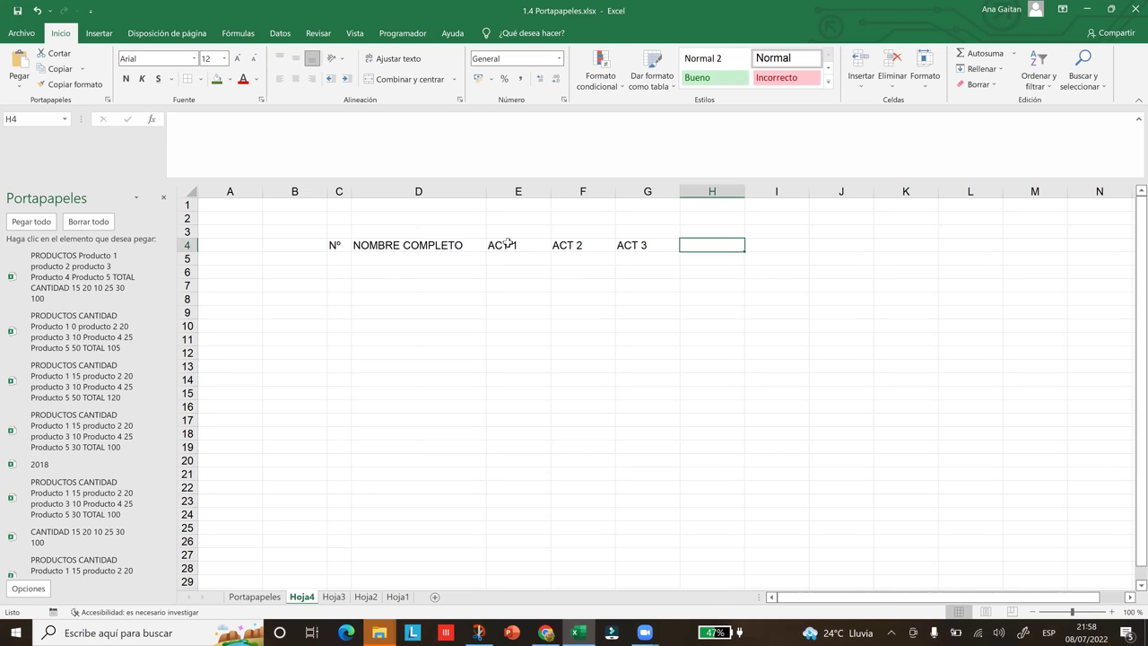
# Type TRIMESTRE 1 in H4, widen column H, then replace it with PROMEDIO
pyautogui.write('TRIME')
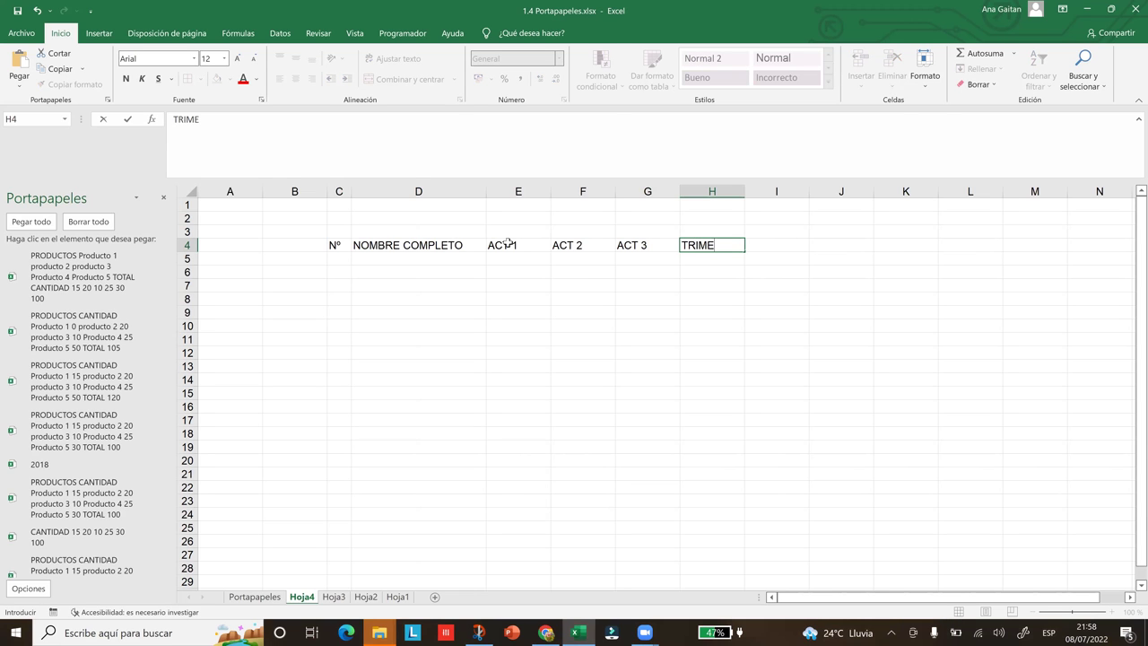
pyautogui.write('STRE 1')
pyautogui.click(736, 319)
pyautogui.moveTo(743, 189); pyautogui.dragTo(765, 192)
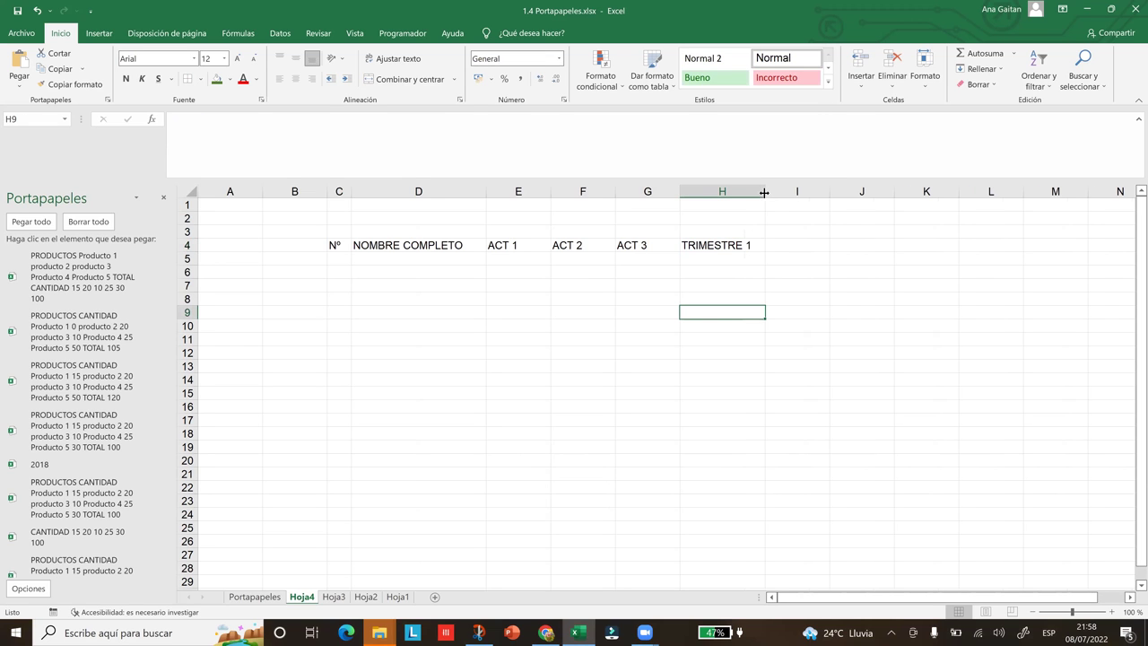
pyautogui.click(748, 244)
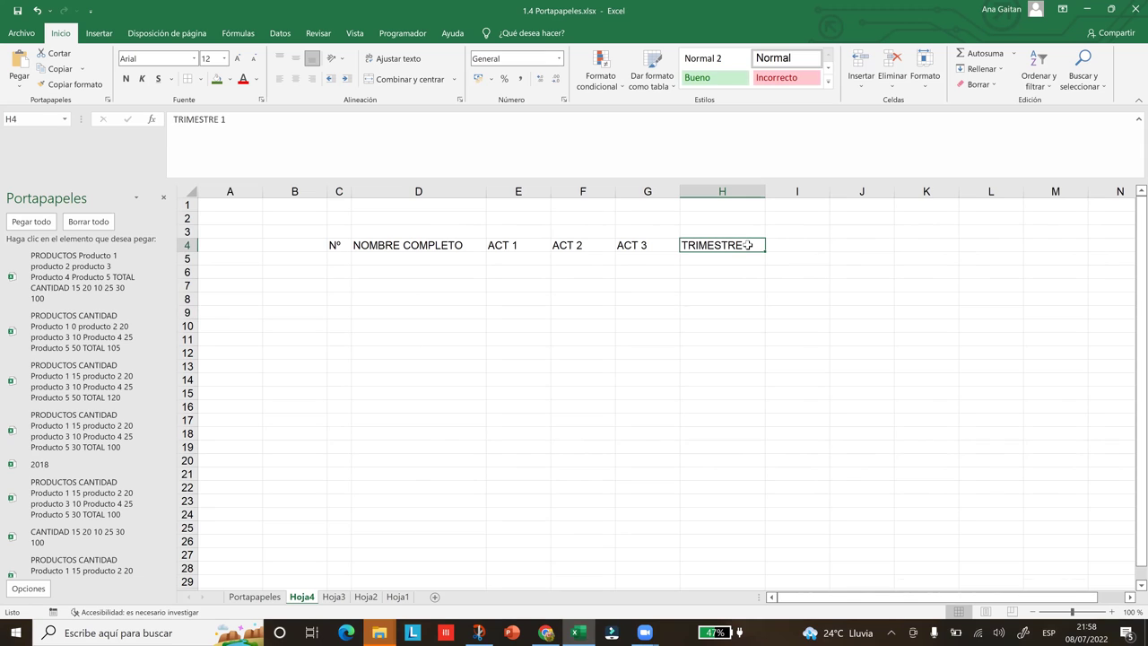
pyautogui.press('BackSpace')
pyautogui.write('PROMER')
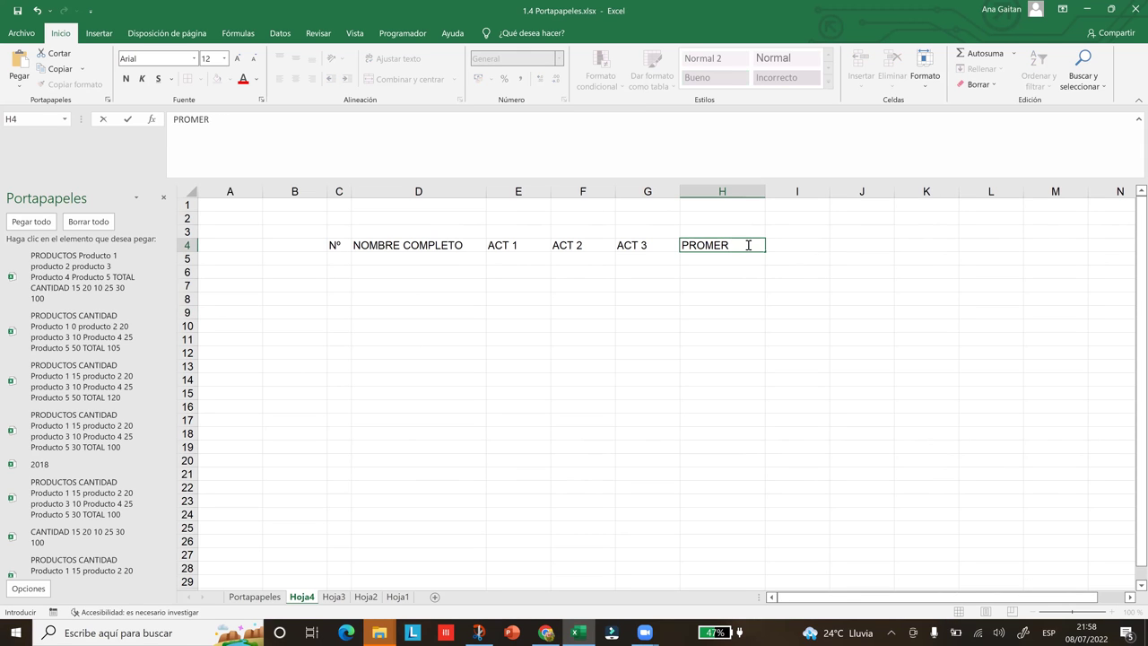
pyautogui.press('BackSpace')
pyautogui.write('DIO')
pyautogui.click(749, 303)
# Merge and center E3:G3 and enter the title TRIMESTRE 1
pyautogui.click(510, 230)
pyautogui.moveTo(576, 233); pyautogui.dragTo(641, 230)
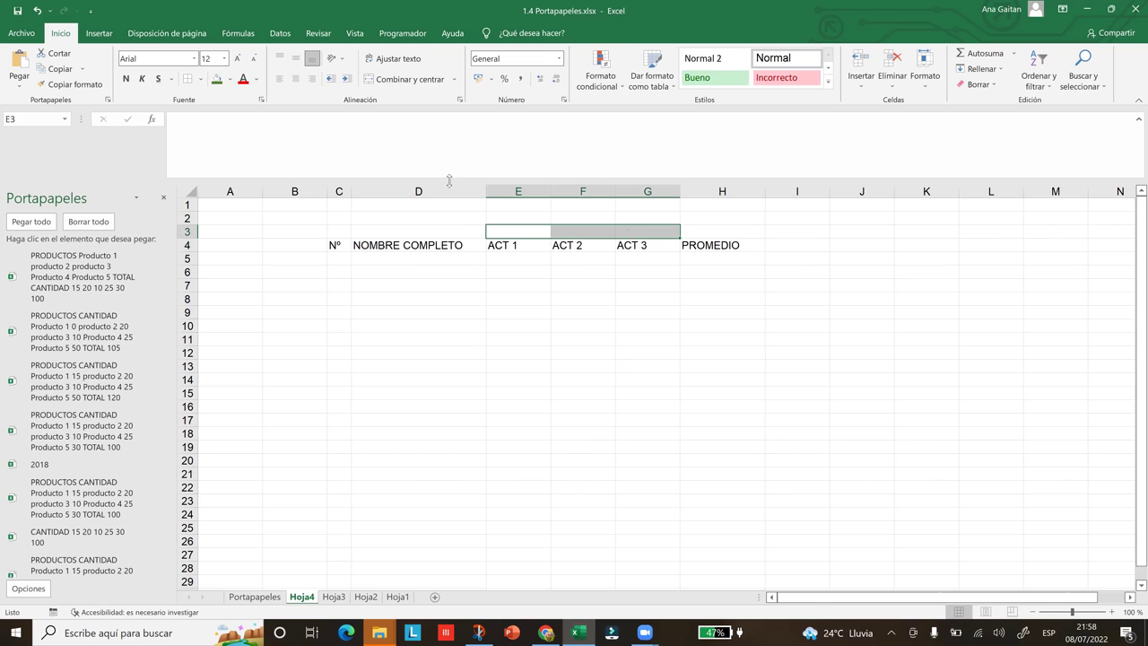
pyautogui.click(401, 83)
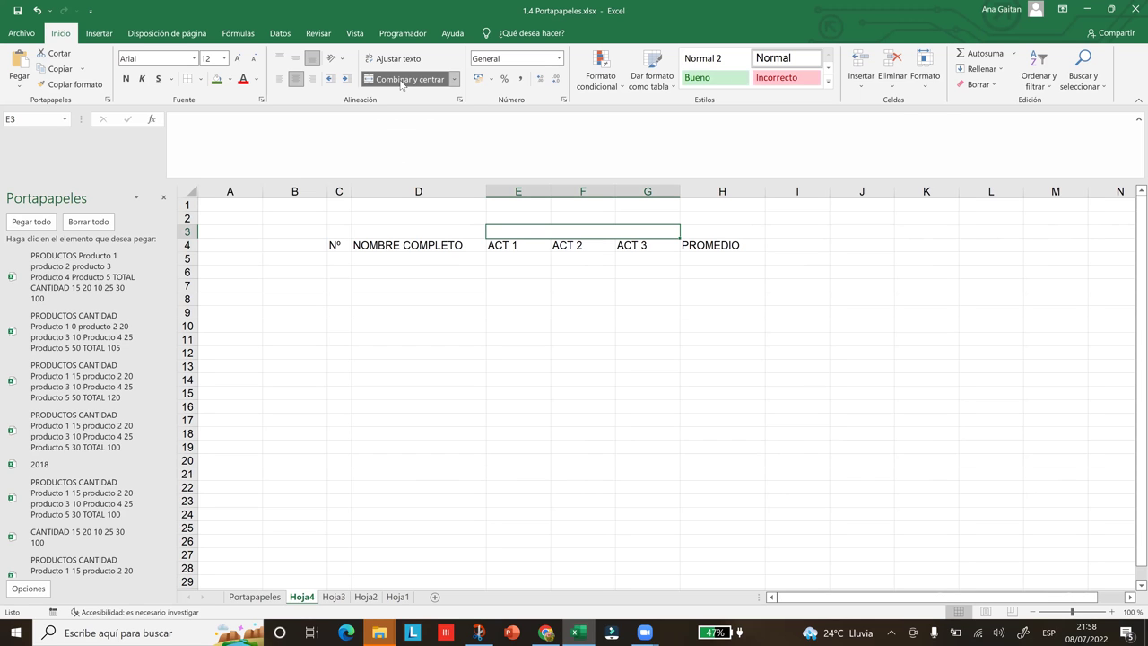
pyautogui.write('TRIMES')
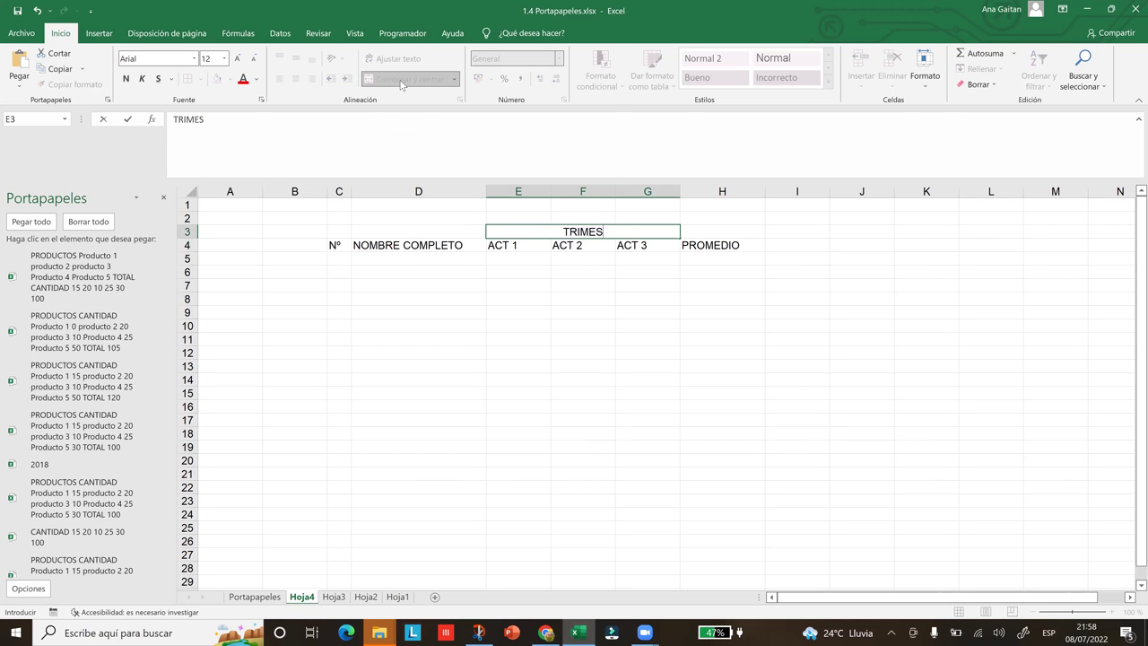
pyautogui.write('TRE 1')
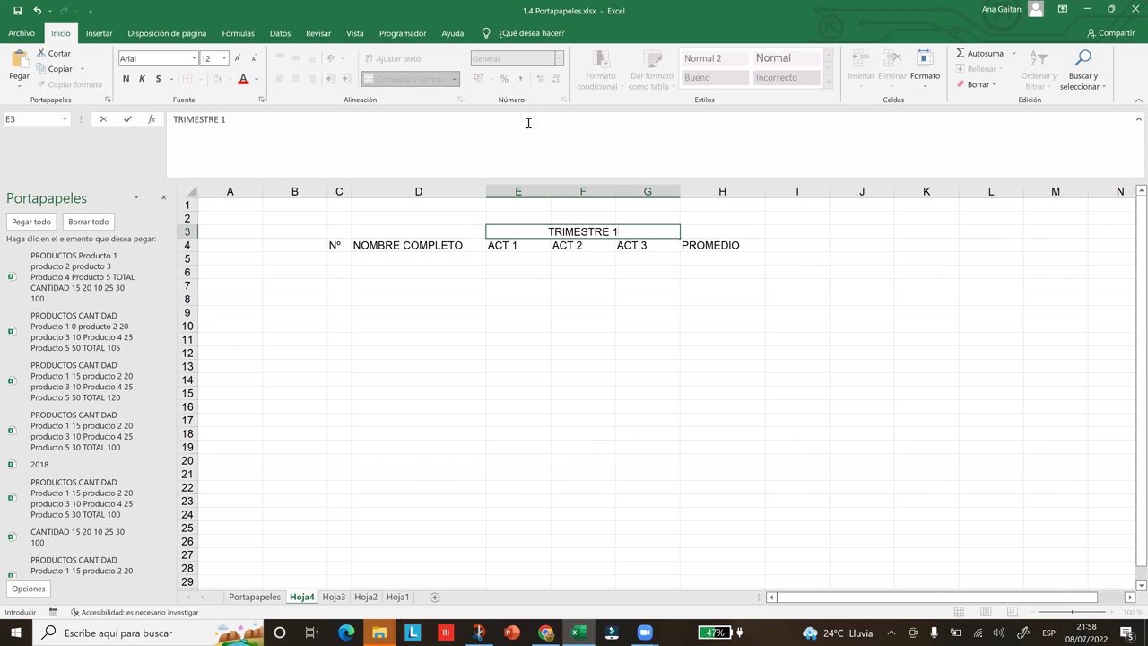
pyautogui.click(752, 335)
# Merge H3:H4, D3:D4 and C3:C4, then select the table area C3:H9
pyautogui.moveTo(720, 235); pyautogui.dragTo(720, 244)
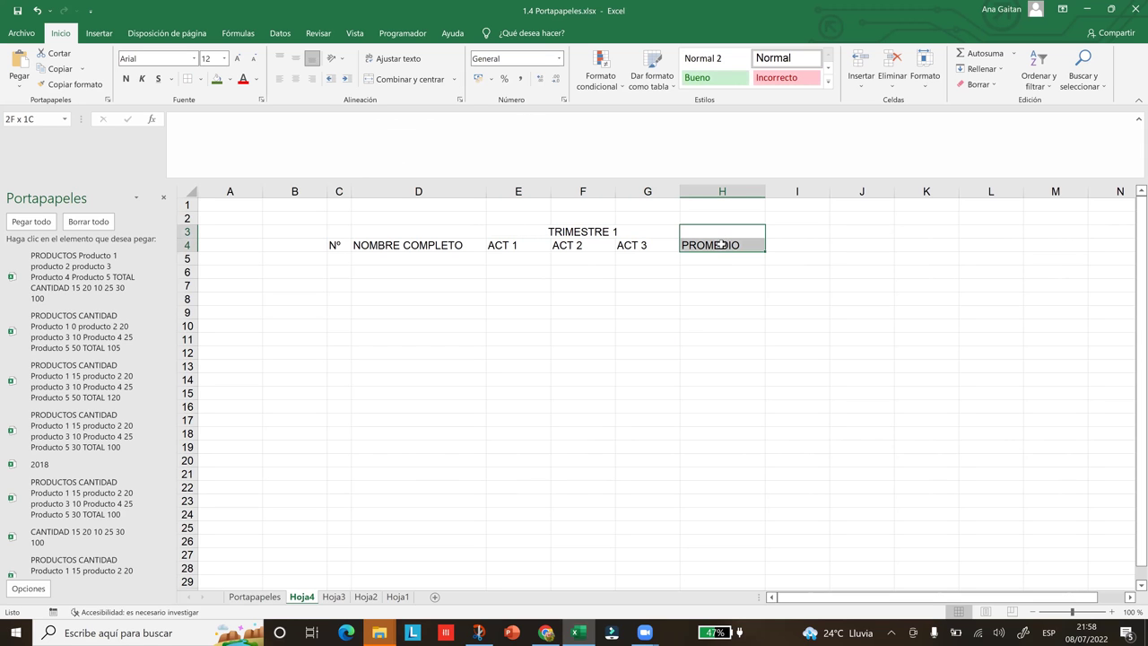
pyautogui.click(393, 79)
pyautogui.moveTo(449, 235); pyautogui.dragTo(445, 246)
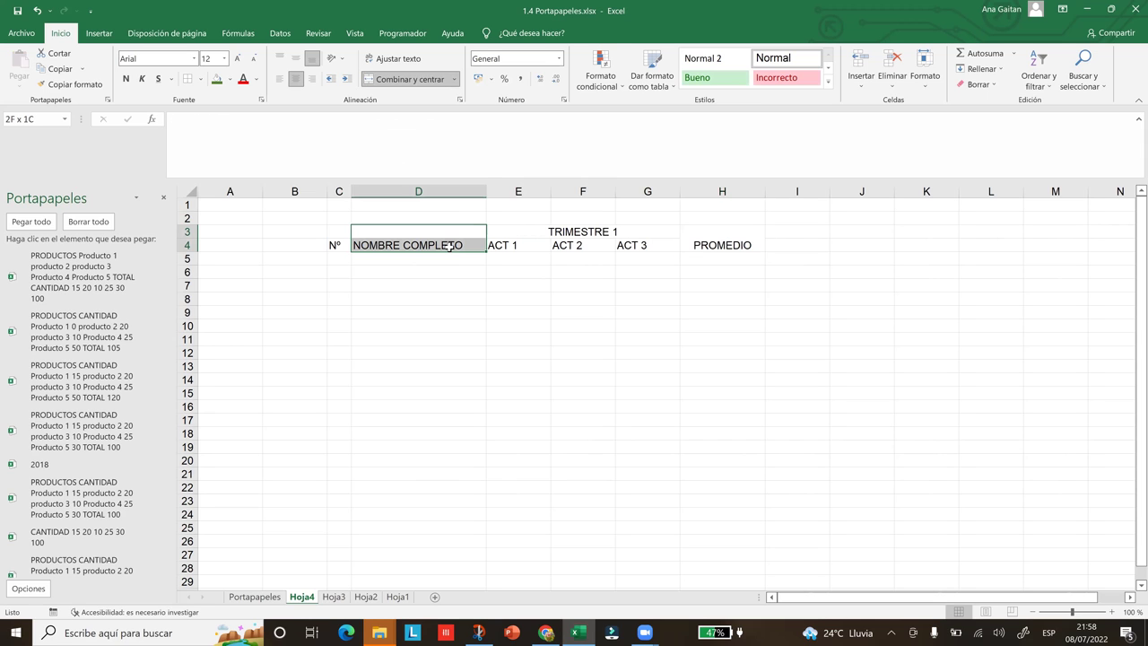
pyautogui.press('F4')
pyautogui.moveTo(334, 230); pyautogui.dragTo(336, 243)
pyautogui.click(400, 79)
pyautogui.click(400, 79)
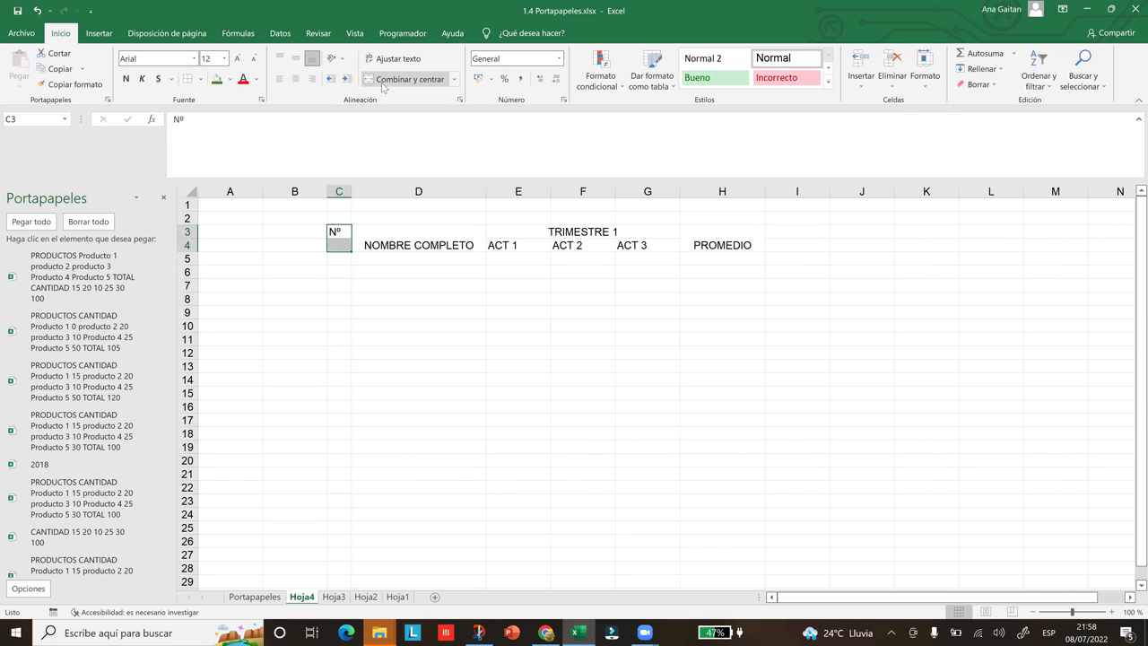
pyautogui.click(400, 79)
pyautogui.moveTo(339, 242); pyautogui.dragTo(715, 308)
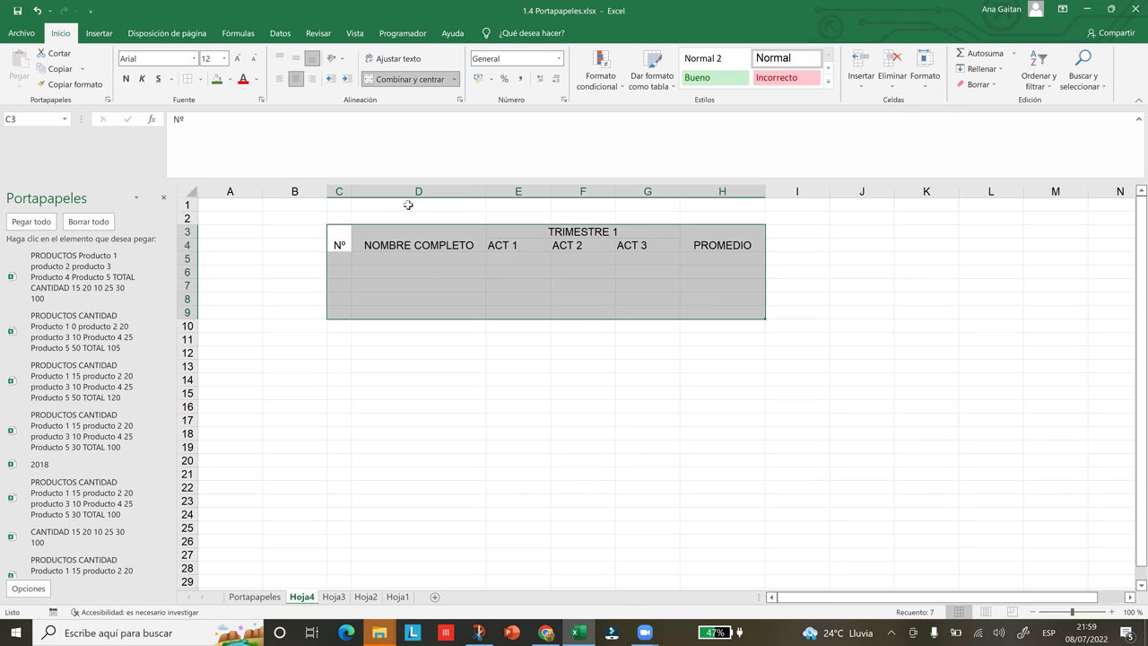
# Set the border line colour to blue and draw a blue outline around the table
pyautogui.click(203, 80)
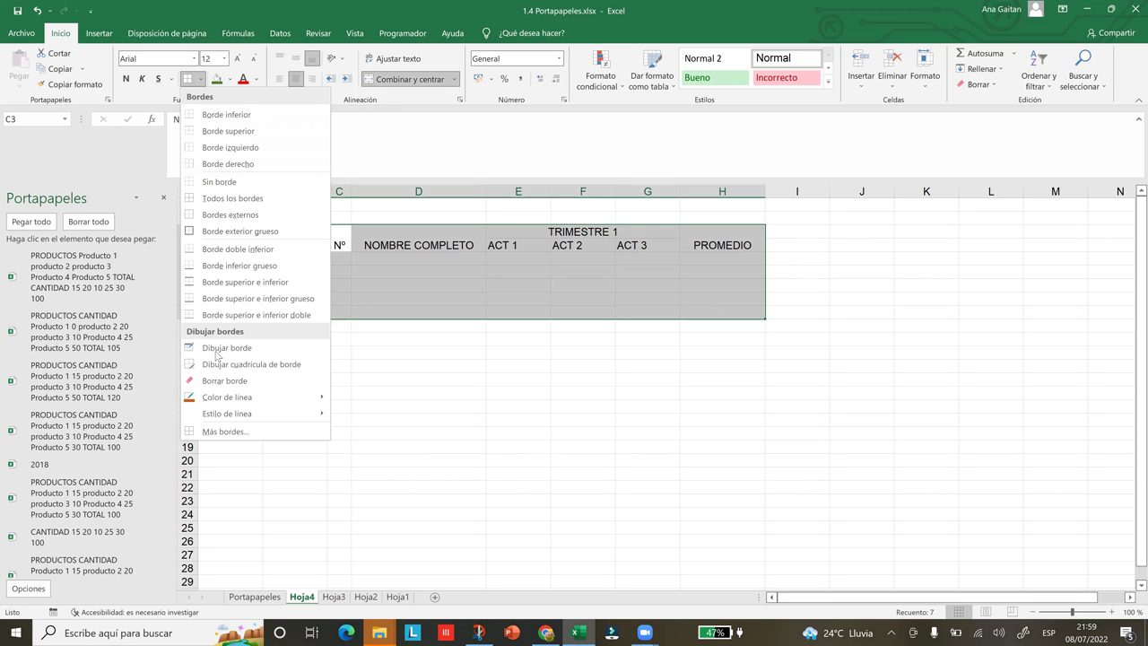
pyautogui.moveTo(223, 401)
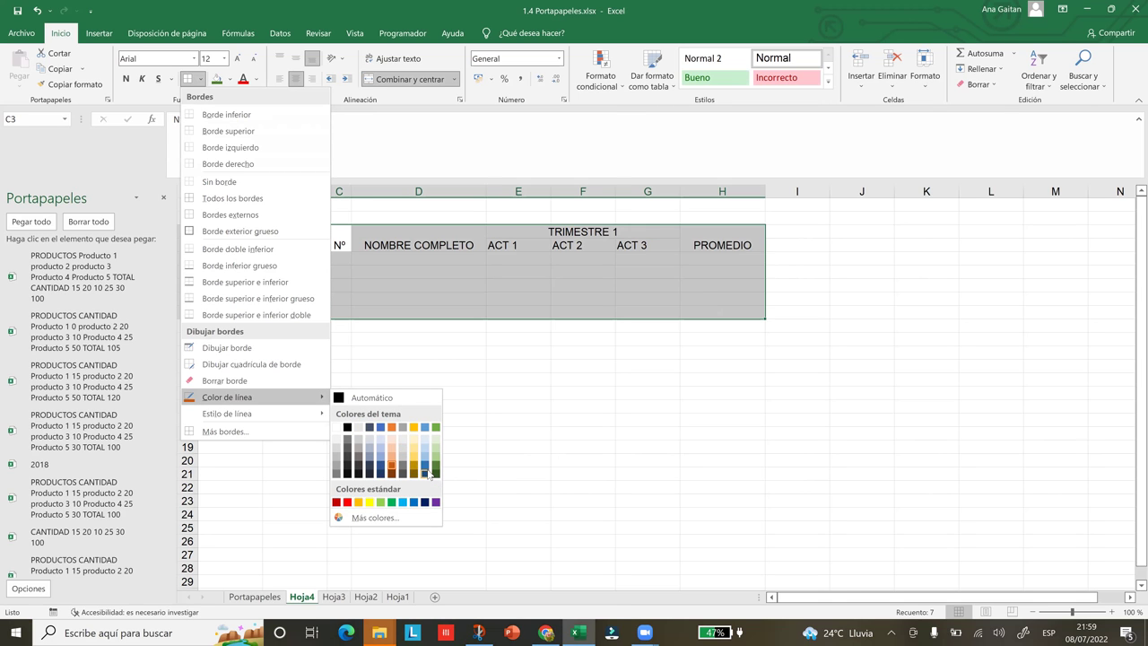
pyautogui.click(425, 469)
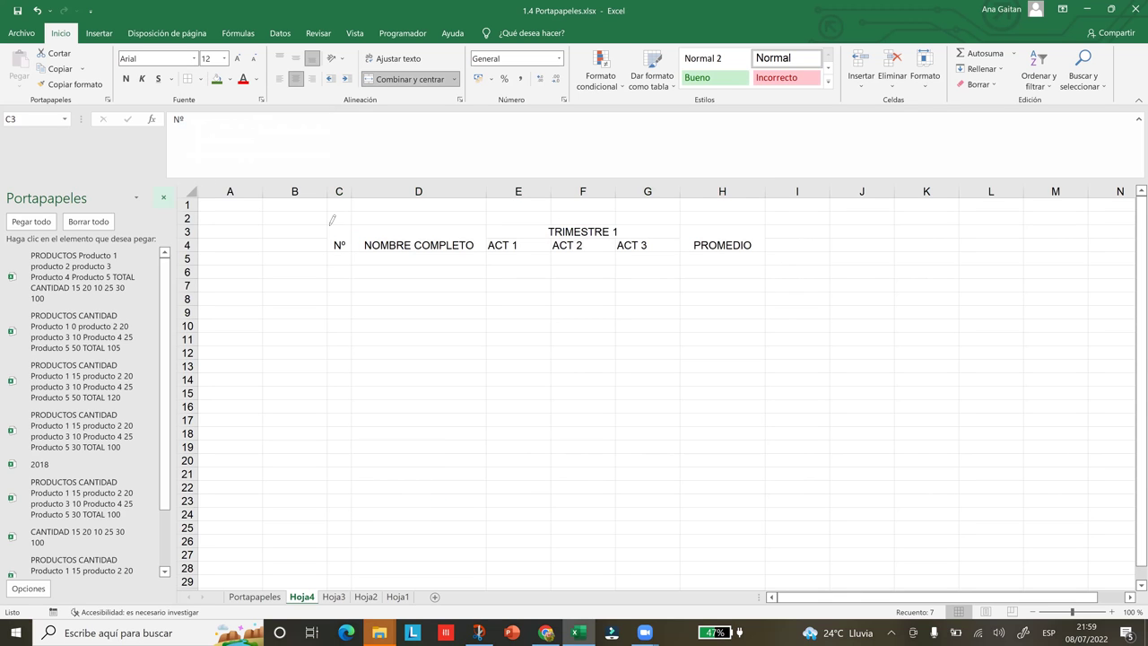
pyautogui.moveTo(338, 230)
pyautogui.mouseDown()
pyautogui.moveTo(451, 282)
pyautogui.moveTo(735, 319)
pyautogui.moveTo(726, 249)
pyautogui.moveTo(731, 303)
pyautogui.mouseUp()
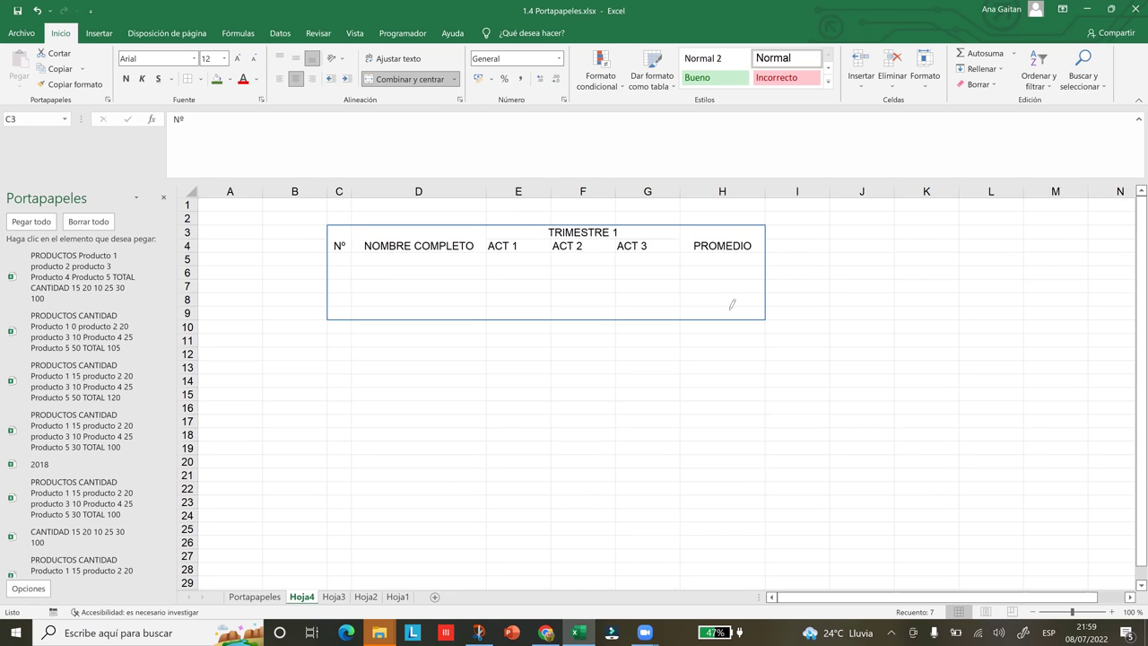
# Apply Bordes externos and then Todos los bordes to the table range C3:H9
pyautogui.click(201, 79)
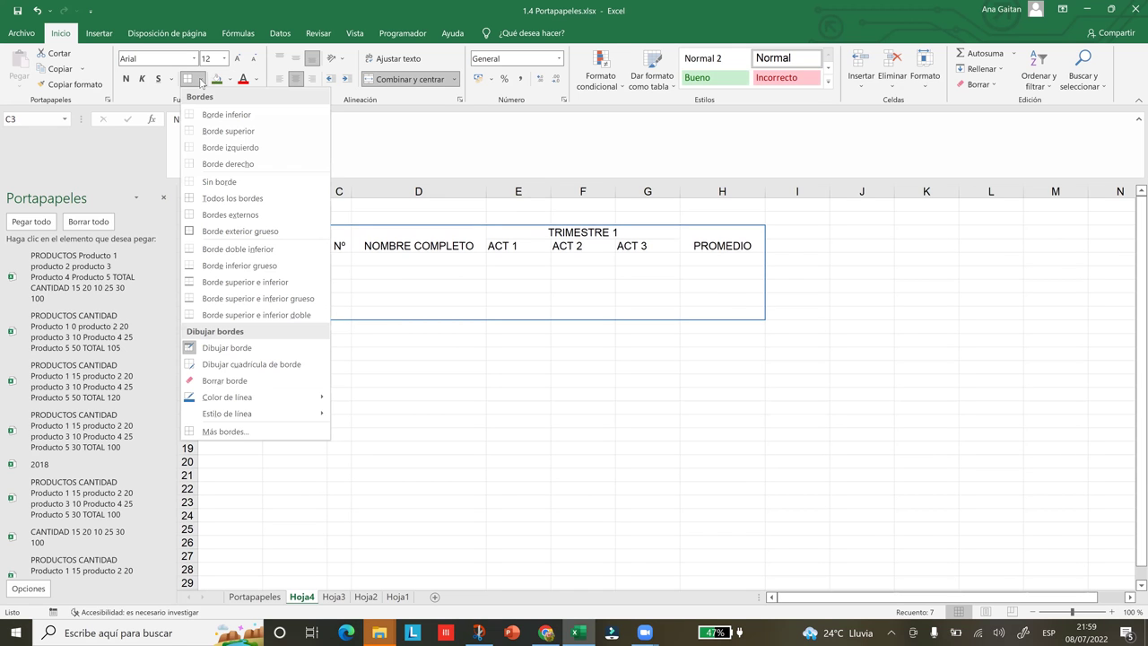
pyautogui.click(235, 215)
pyautogui.moveTo(340, 236); pyautogui.dragTo(725, 314)
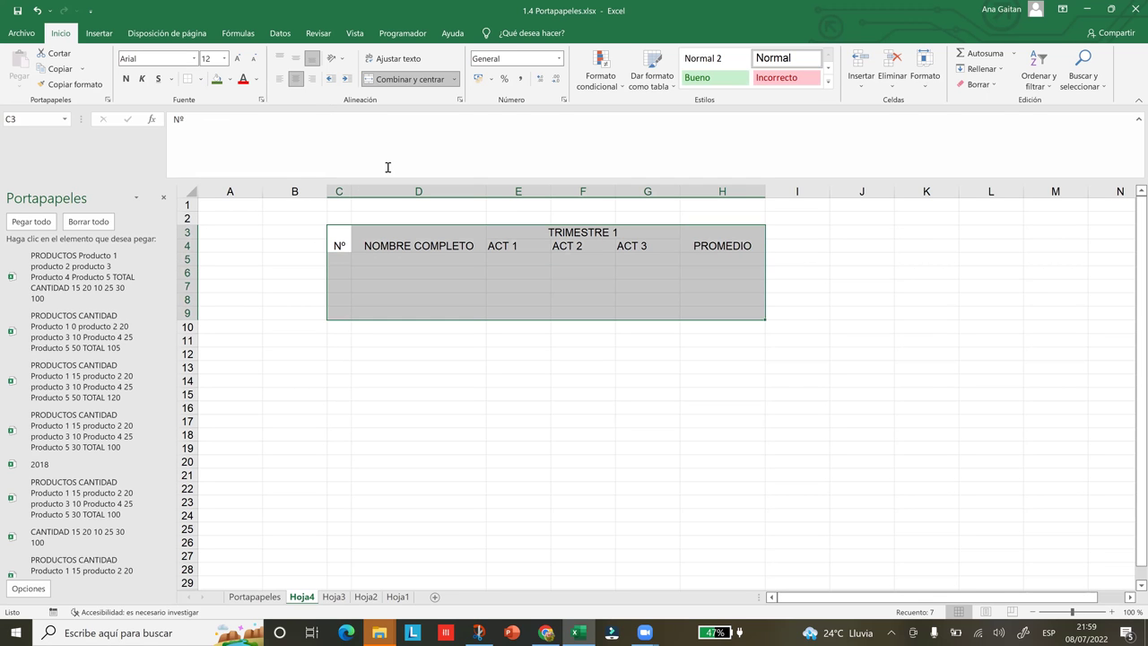
pyautogui.click(196, 79)
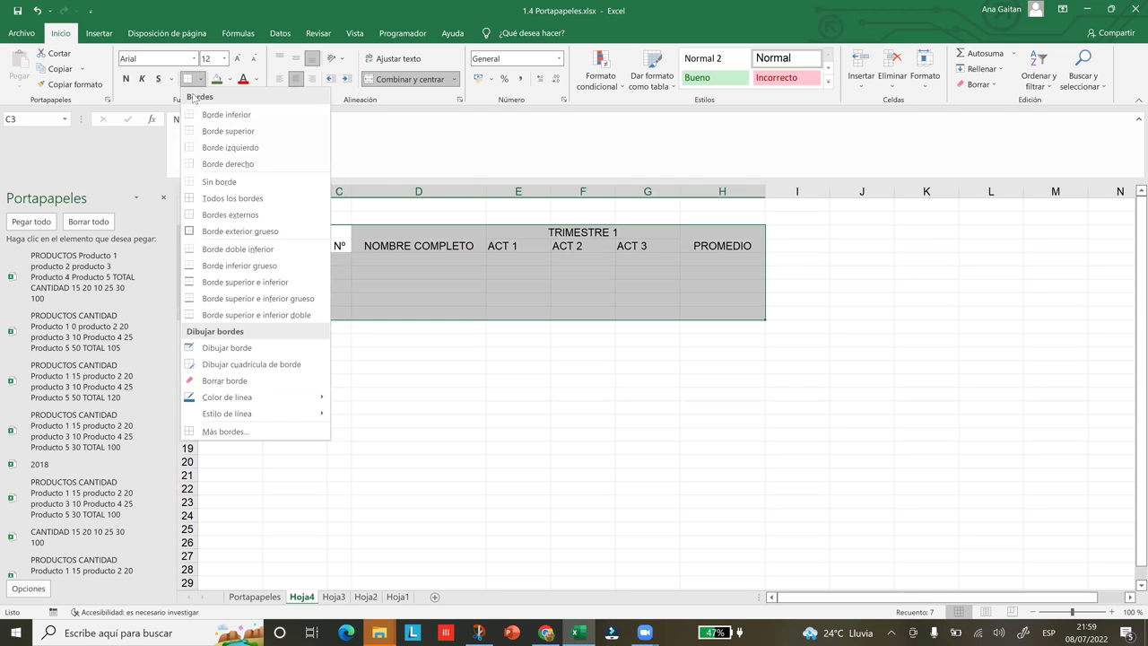
pyautogui.click(226, 199)
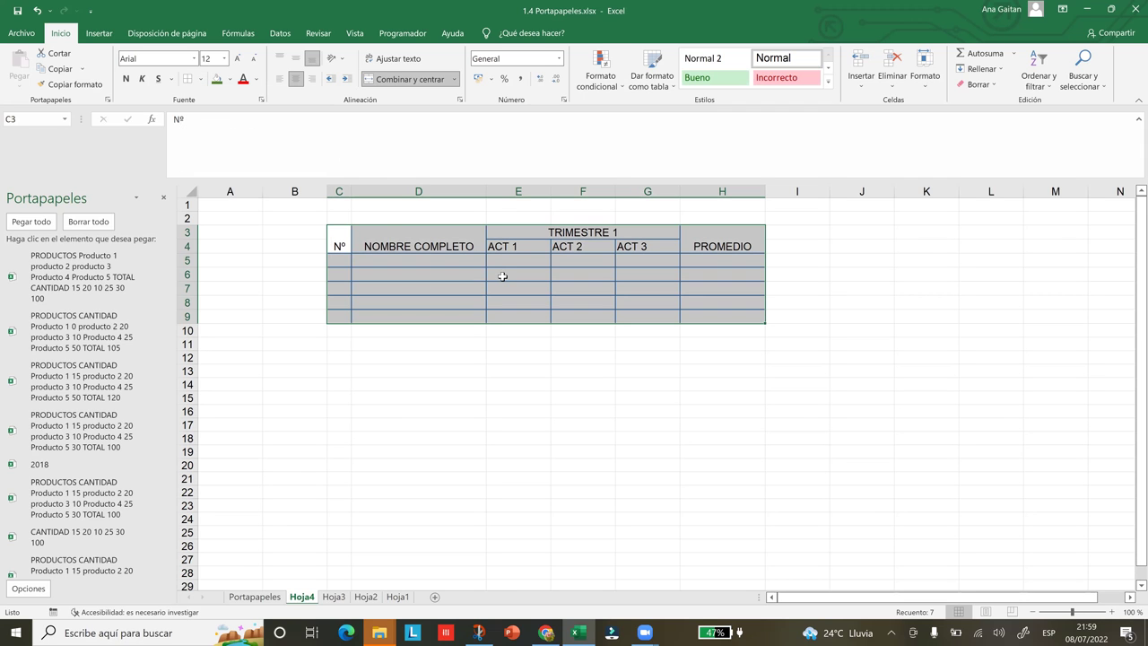
pyautogui.click(675, 298)
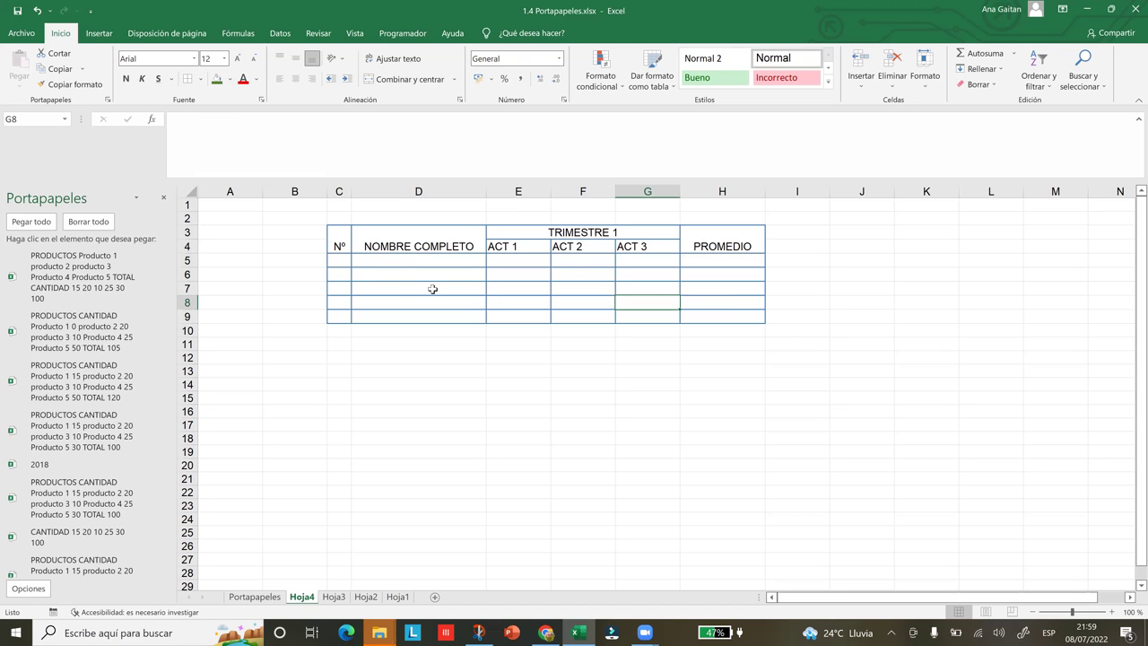
# Number C5:C9 from 1 to 5 and begin typing the first student's name in D5
pyautogui.click(432, 289)
pyautogui.click(343, 259)
pyautogui.write('1')
pyautogui.press('Return')
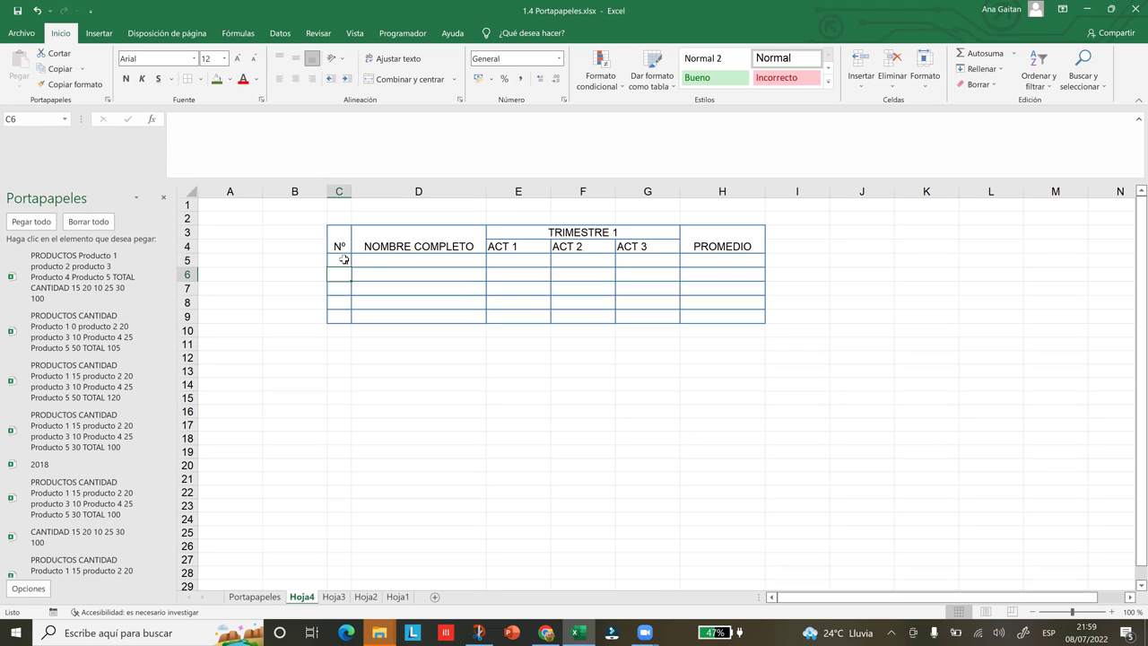
pyautogui.write('2')
pyautogui.press('Return')
pyautogui.write('3')
pyautogui.press('Return')
pyautogui.write('4')
pyautogui.press('Return')
pyautogui.write('5')
pyautogui.click(416, 264)
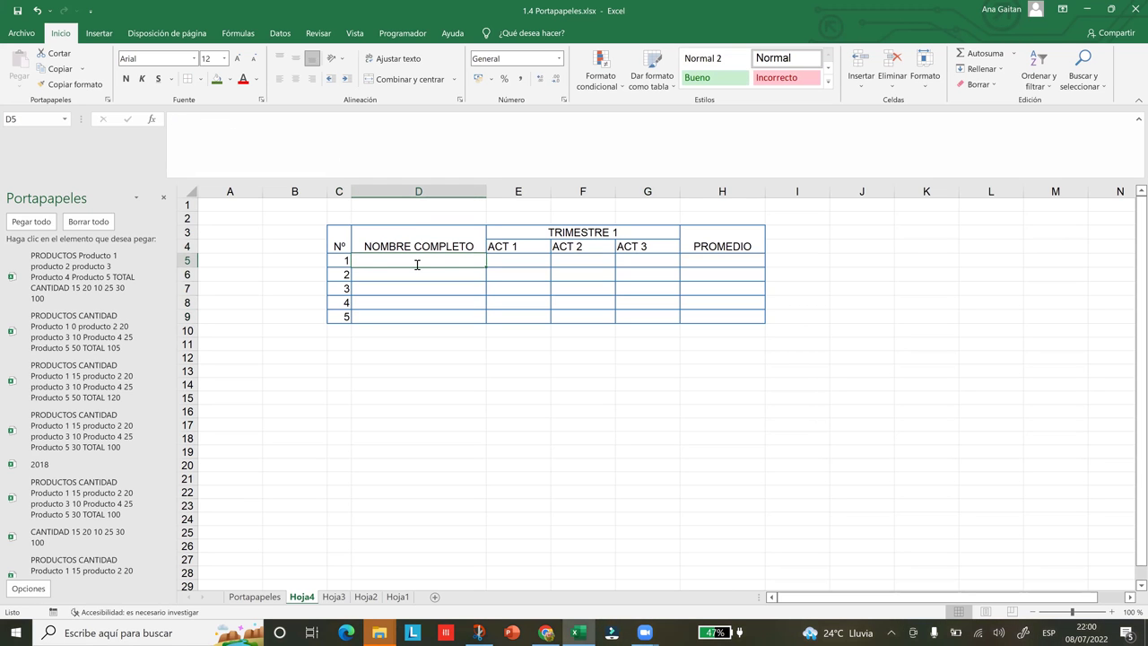
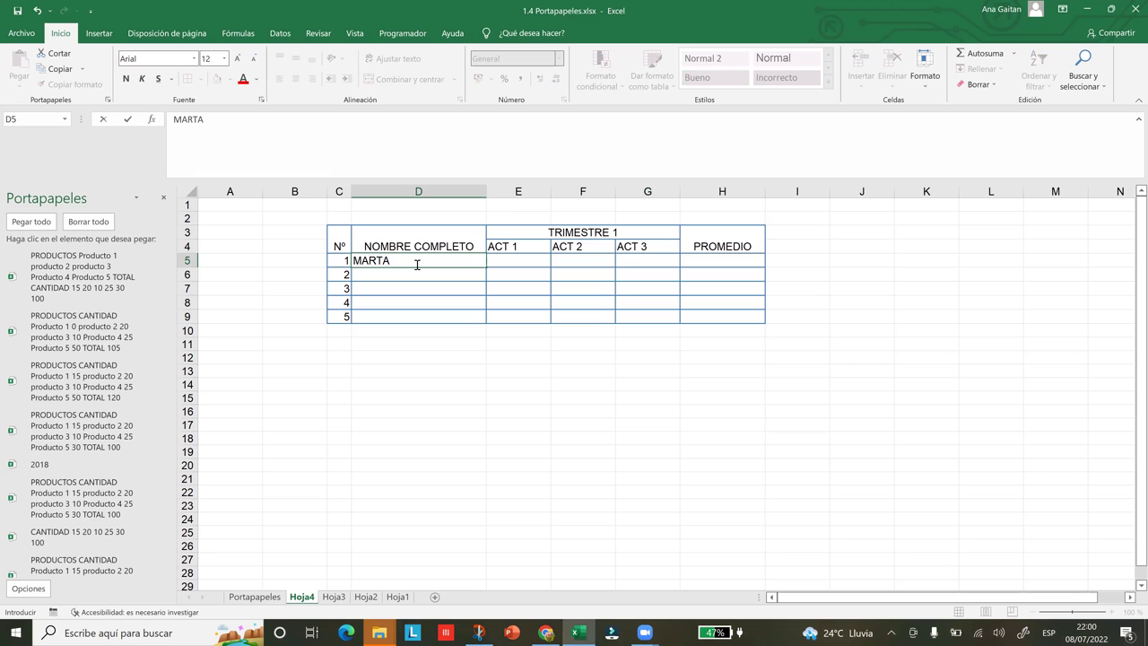
# Correct the first student's name in D5 and enter grades 5, 6 and 7 in E5:G5
pyautogui.click(531, 264)
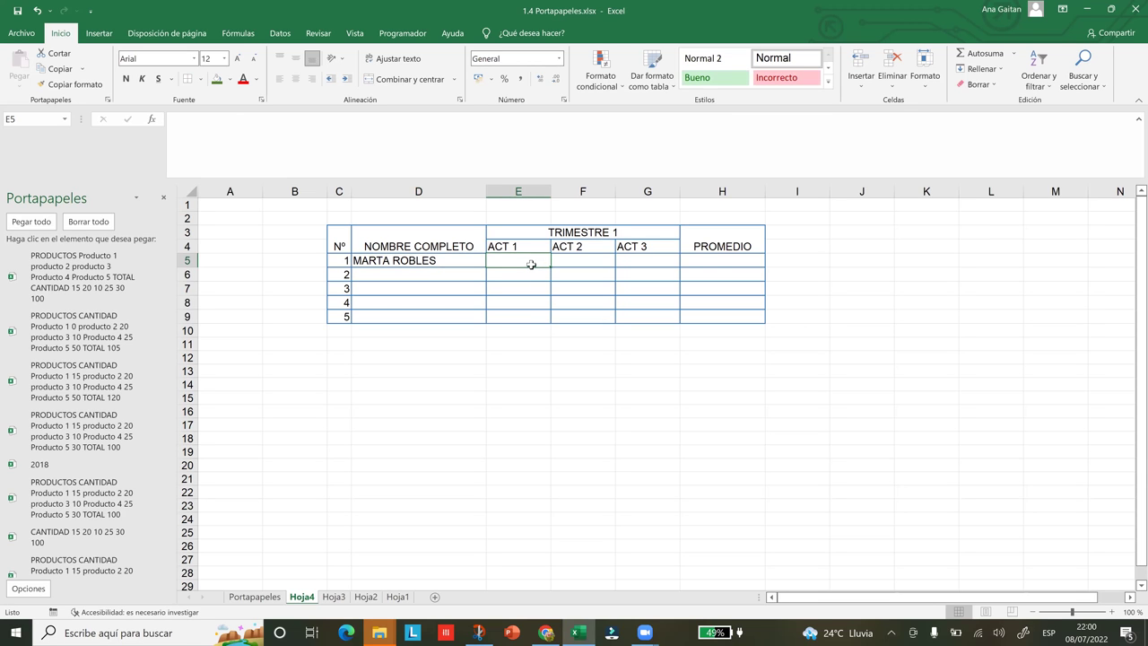
pyautogui.write('5')
pyautogui.press('Tab')
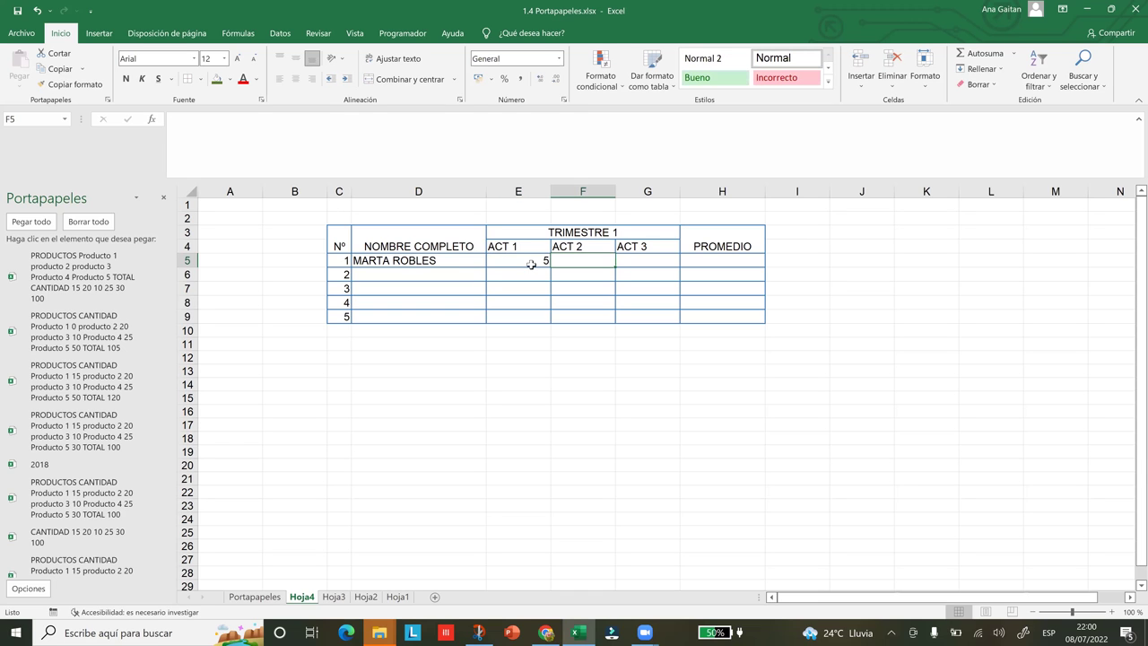
pyautogui.write('6')
pyautogui.press('Tab')
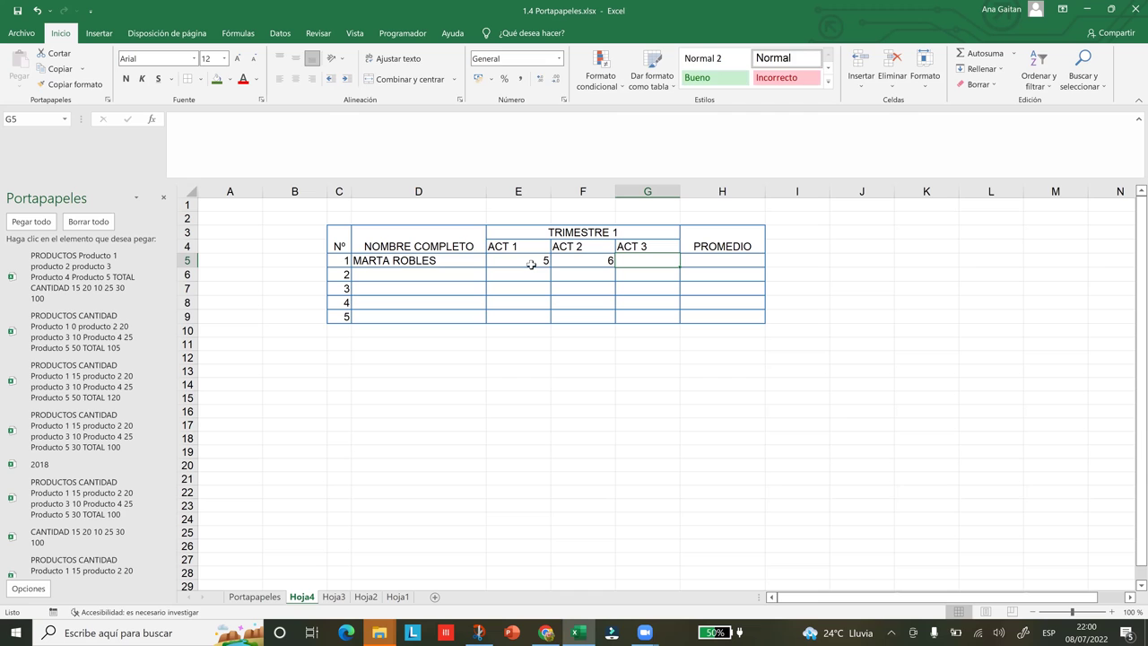
pyautogui.write('7')
pyautogui.click(642, 334)
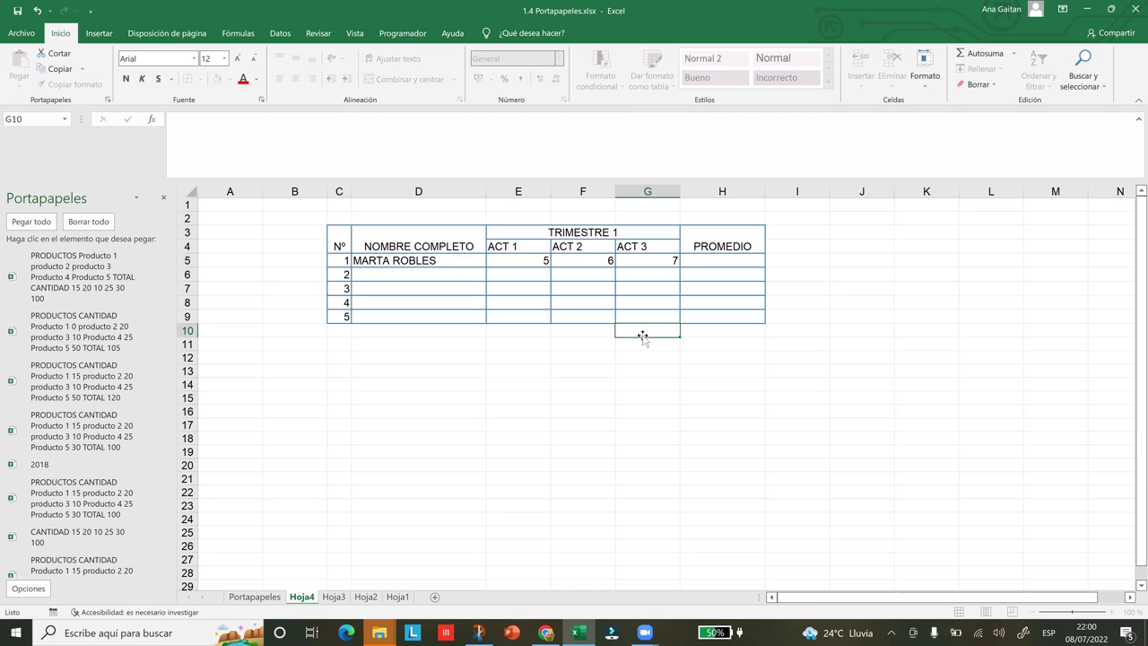
pyautogui.click(537, 261)
pyautogui.write('5')
pyautogui.press('Return')
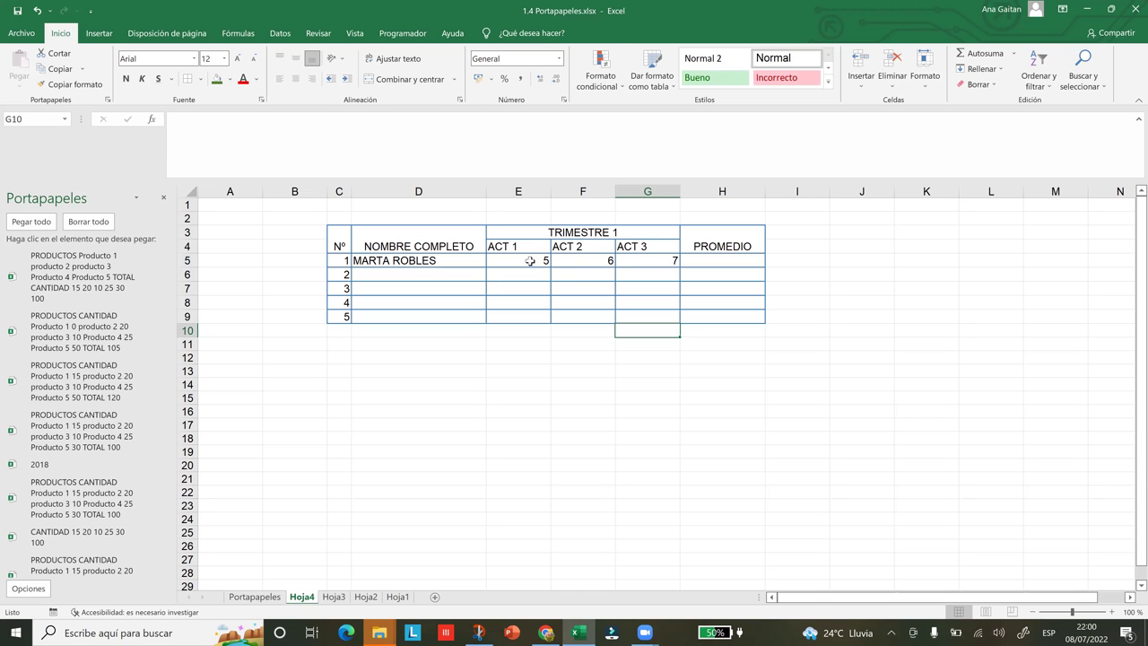
# Format the grade range E5:G9 as Número with two decimals
pyautogui.moveTo(533, 261); pyautogui.dragTo(654, 313)
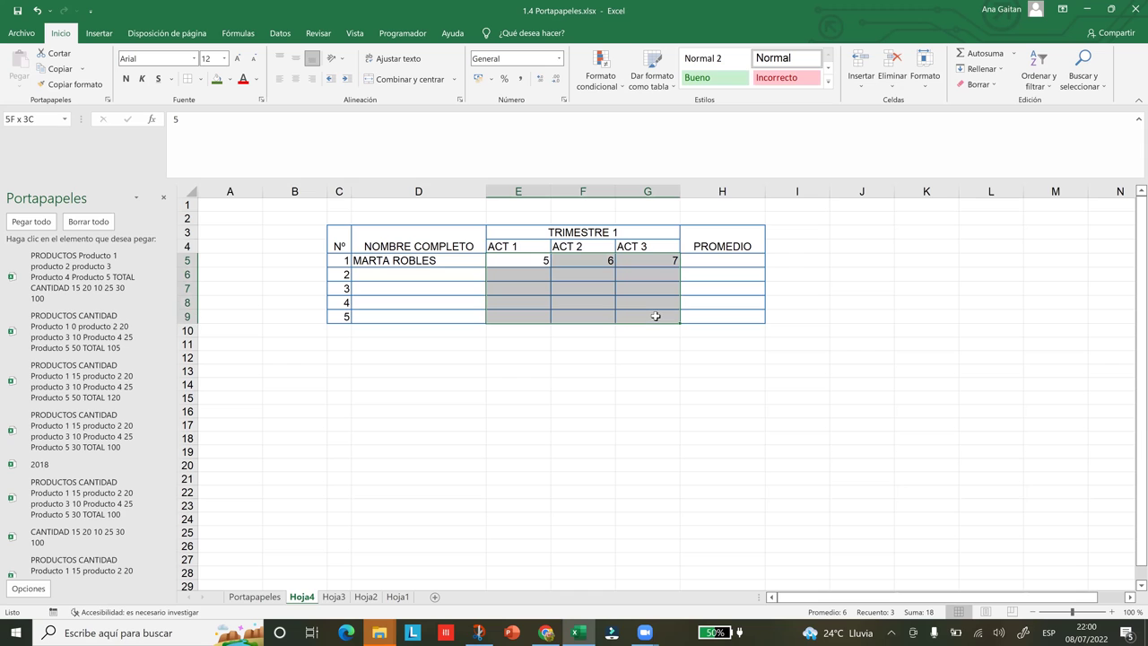
pyautogui.click(560, 59)
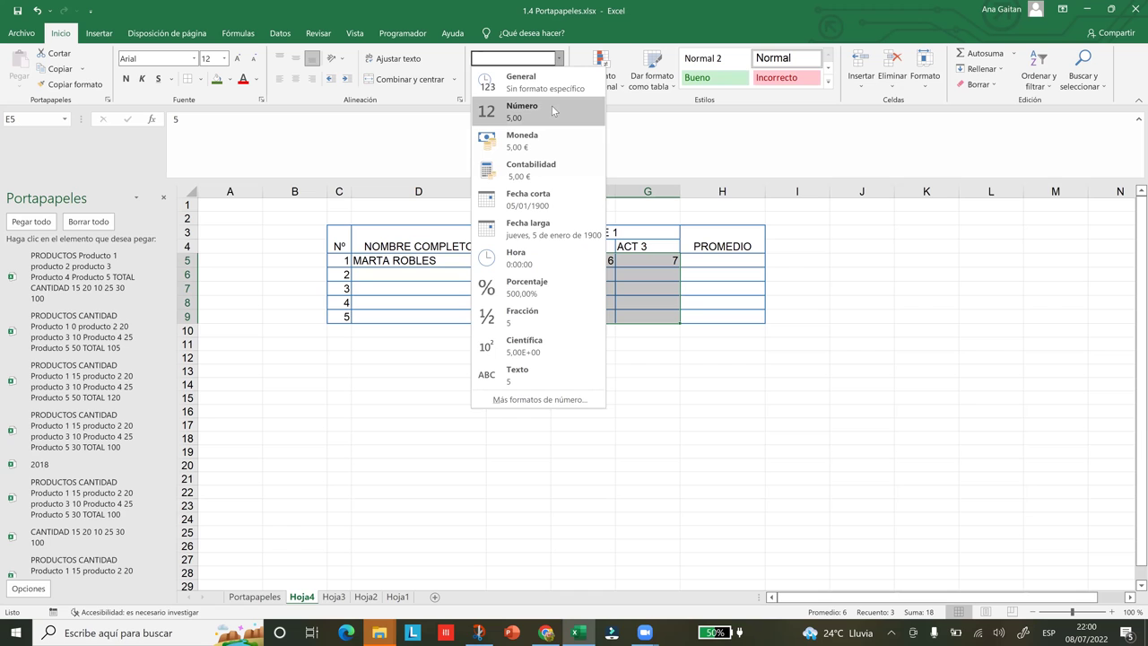
pyautogui.click(554, 110)
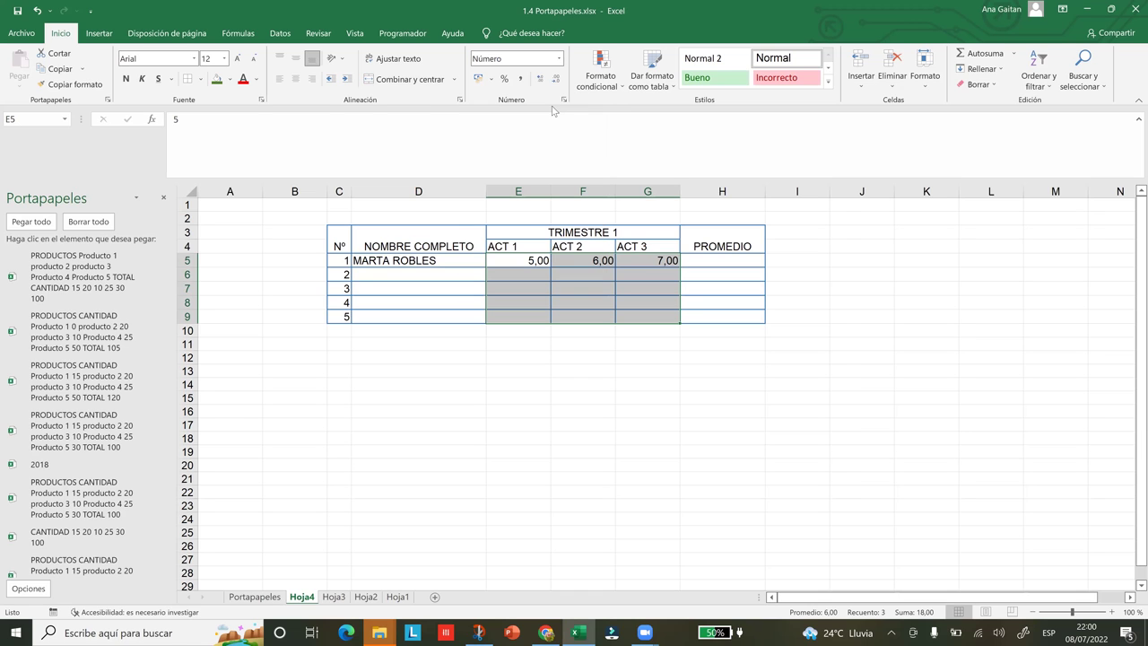
pyautogui.click(529, 278)
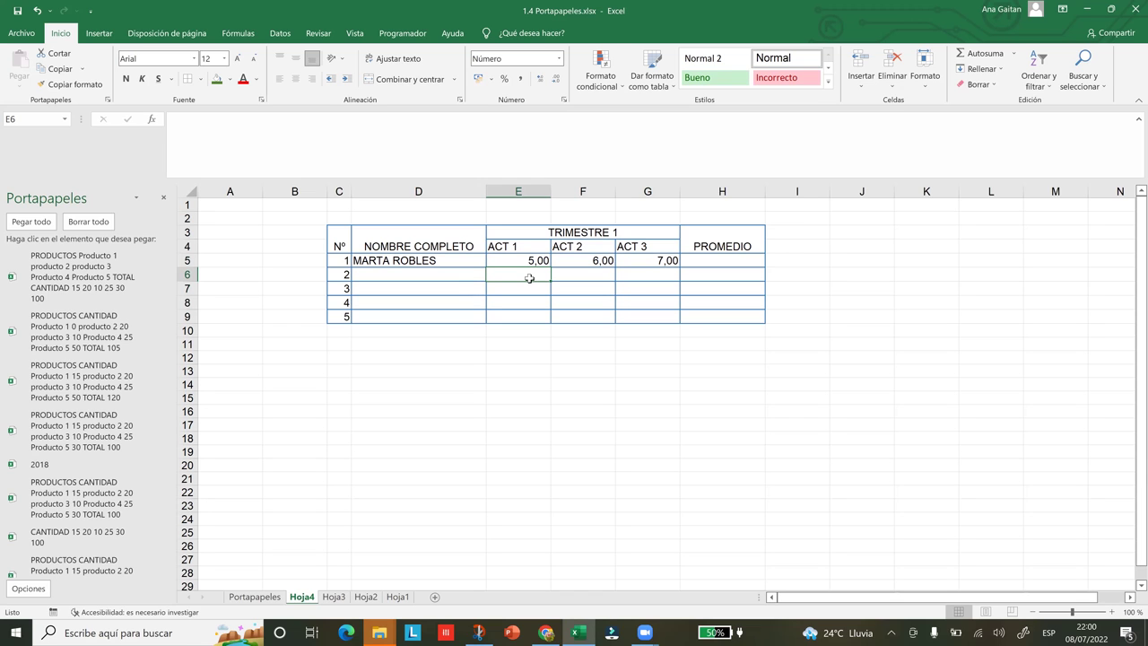
# Enter the ACT 1 grades 8, 8, 6 and 5 for students 2 to 5
pyautogui.write('8')
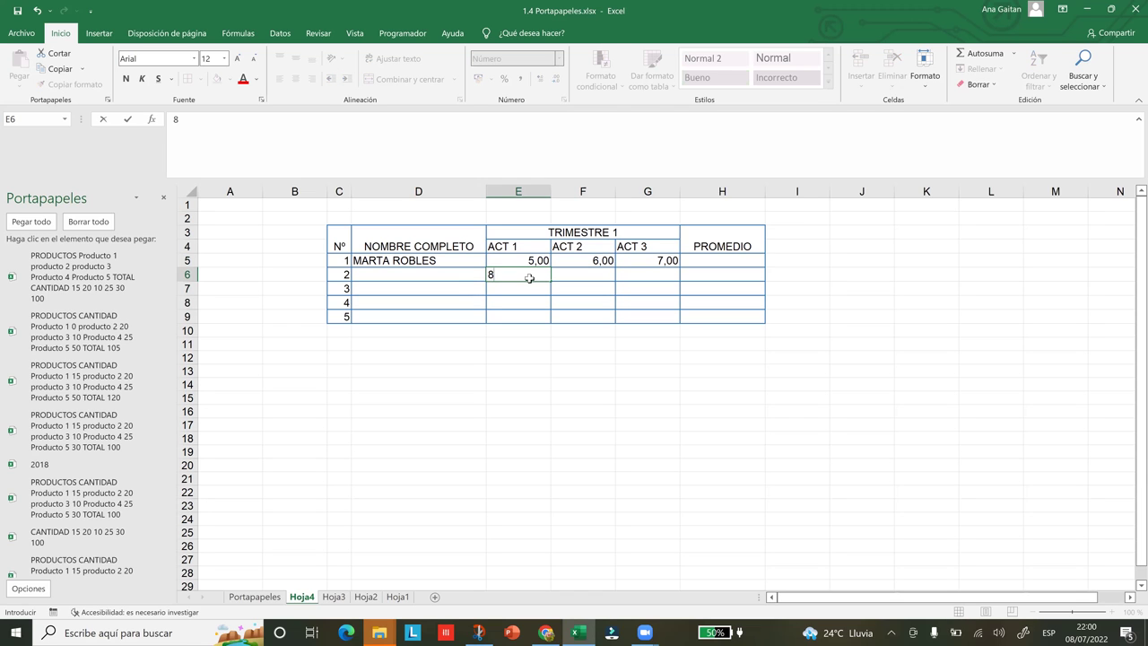
pyautogui.press('Return')
pyautogui.write('8')
pyautogui.press('Return')
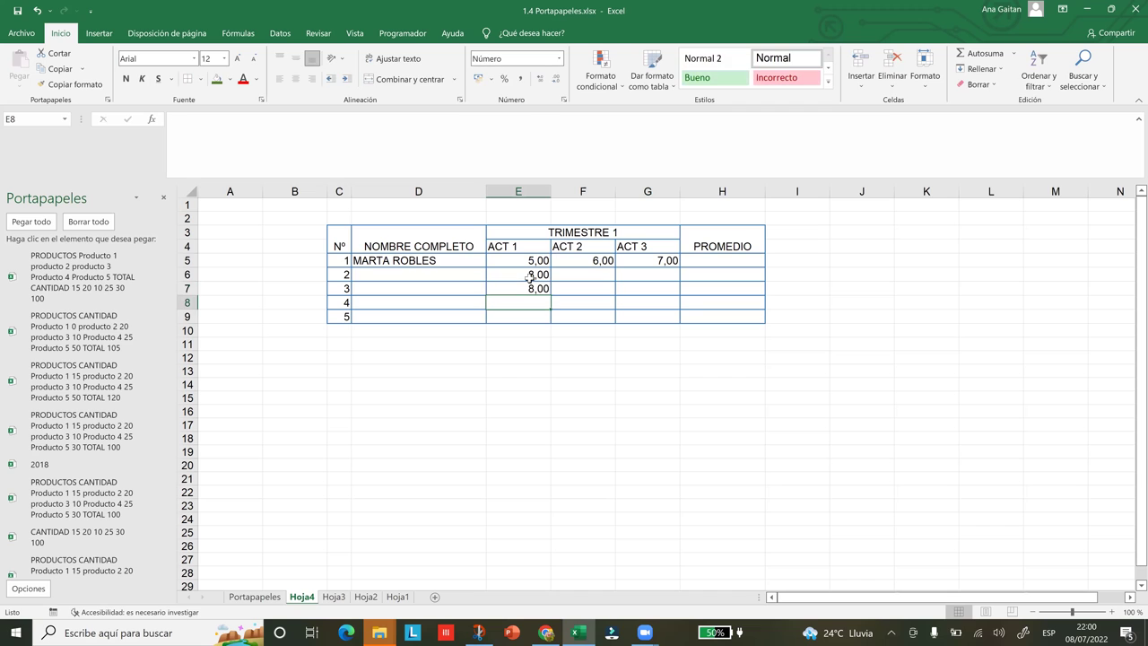
pyautogui.write('6')
pyautogui.press('Return')
pyautogui.write('5')
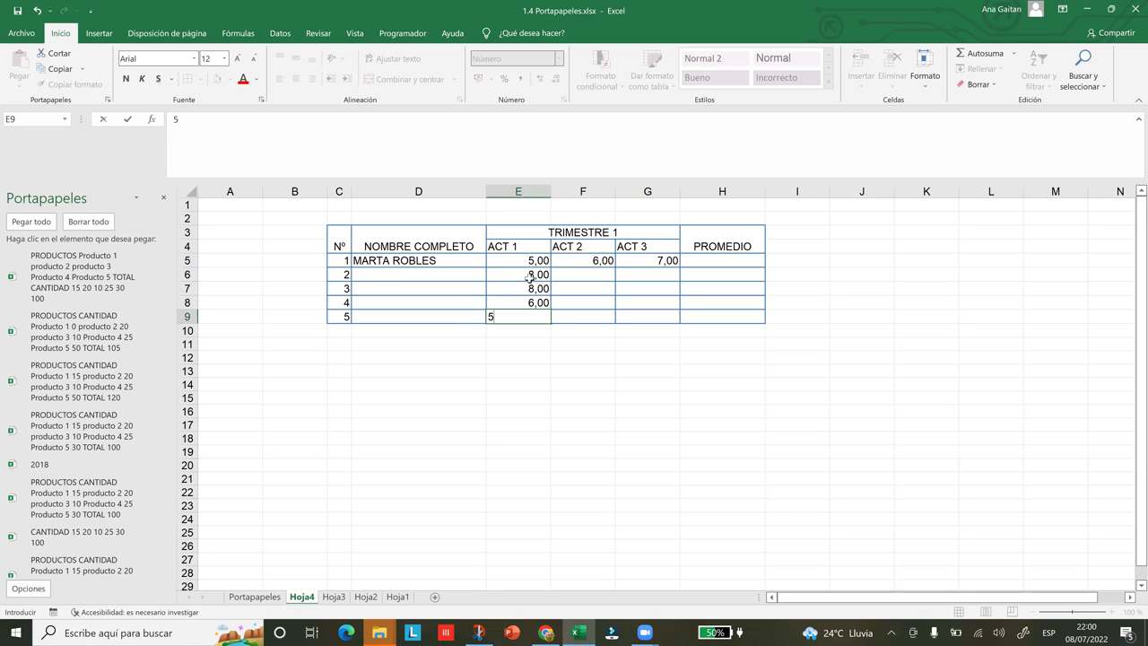
pyautogui.press('Tab')
# Enter the ACT 2 grades 4, 3, 2,5 and 5,80 for students 2 to 5
pyautogui.press('Up')
pyautogui.press('Up')
pyautogui.press('Up')
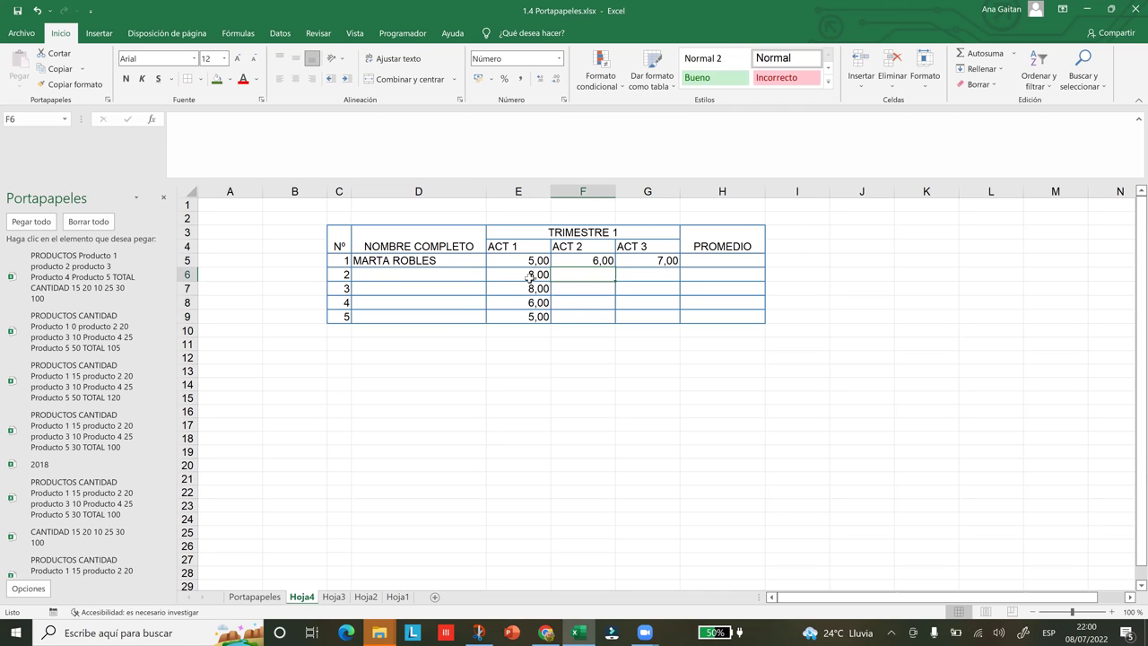
pyautogui.write('R')
pyautogui.press('BackSpace')
pyautogui.write('4')
pyautogui.press('Return')
pyautogui.write('3')
pyautogui.press('Return')
pyautogui.write('2')
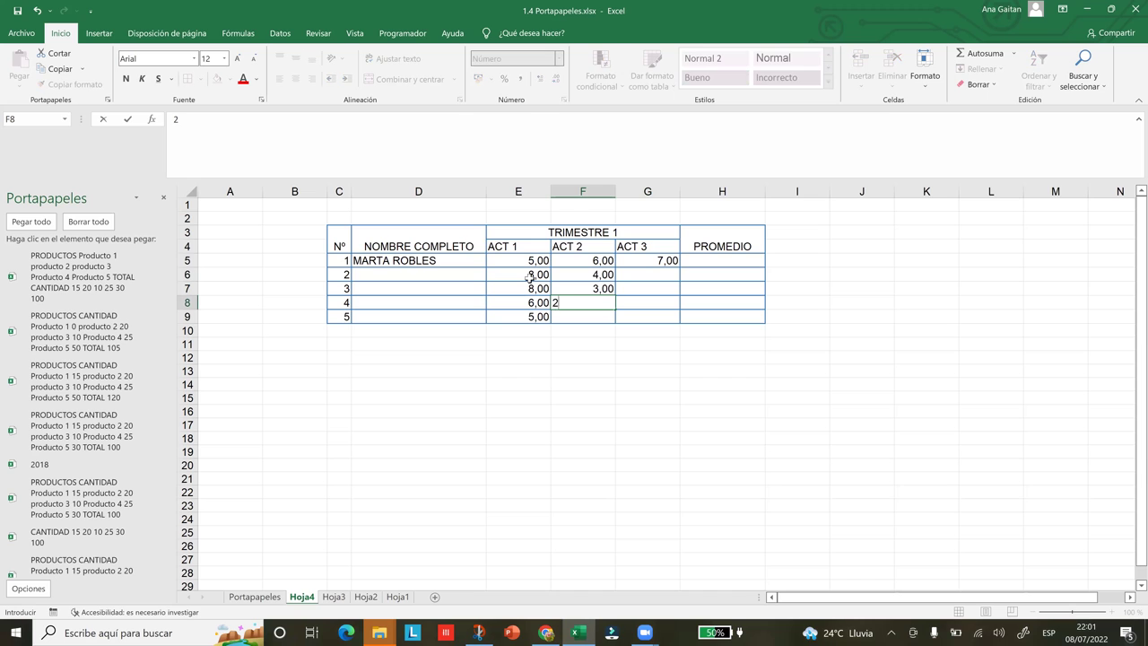
pyautogui.write(',5')
pyautogui.press('Return')
pyautogui.write('5')
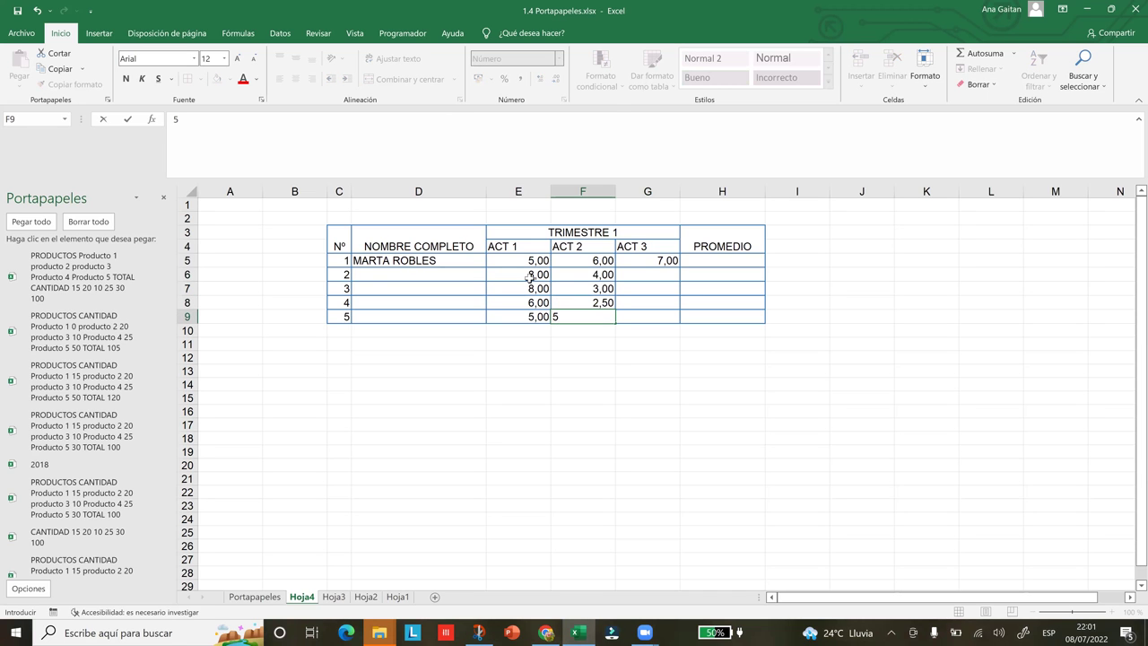
pyautogui.write(',80')
pyautogui.press('Tab')
# Enter the ACT 3 grades 8, 5, 4 and 3 for students 2 to 5
pyautogui.press('Up')
pyautogui.press('Up')
pyautogui.press('Up')
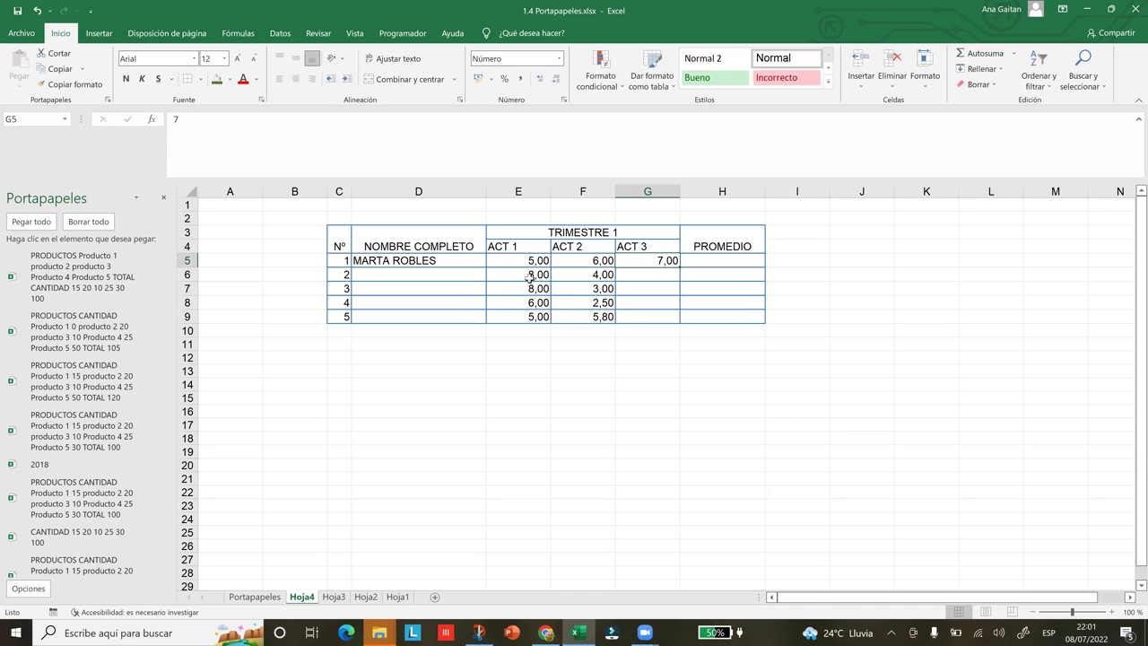
pyautogui.write('8')
pyautogui.press('Return')
pyautogui.write('5')
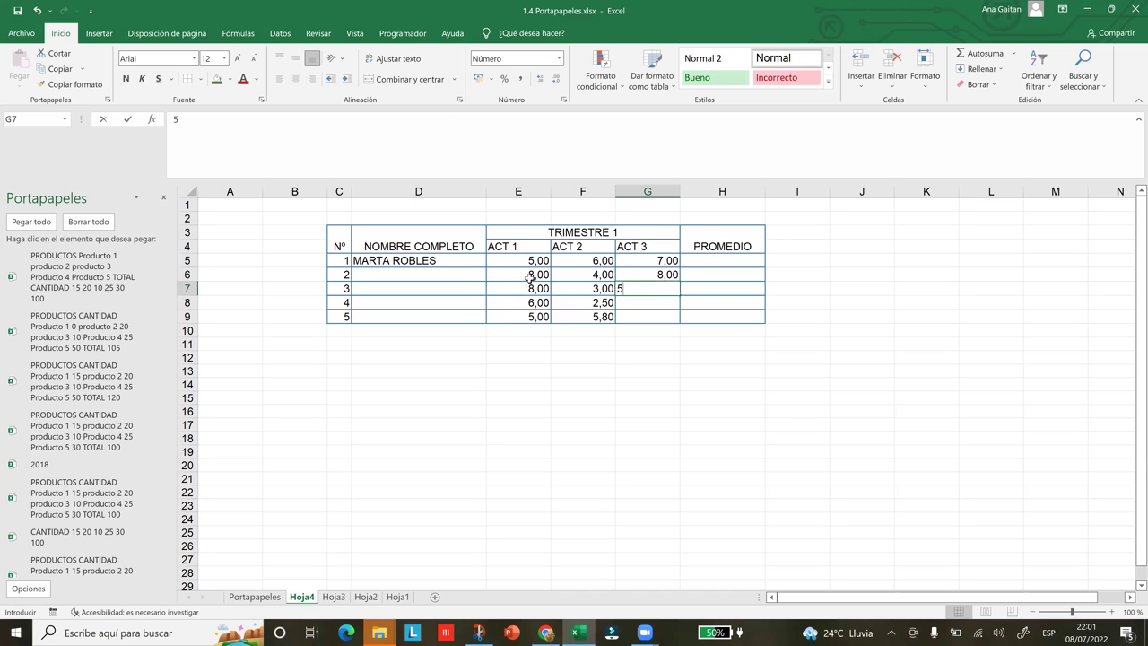
pyautogui.press('Return')
pyautogui.write('4')
pyautogui.press('Return')
pyautogui.write('3')
pyautogui.press('Return')
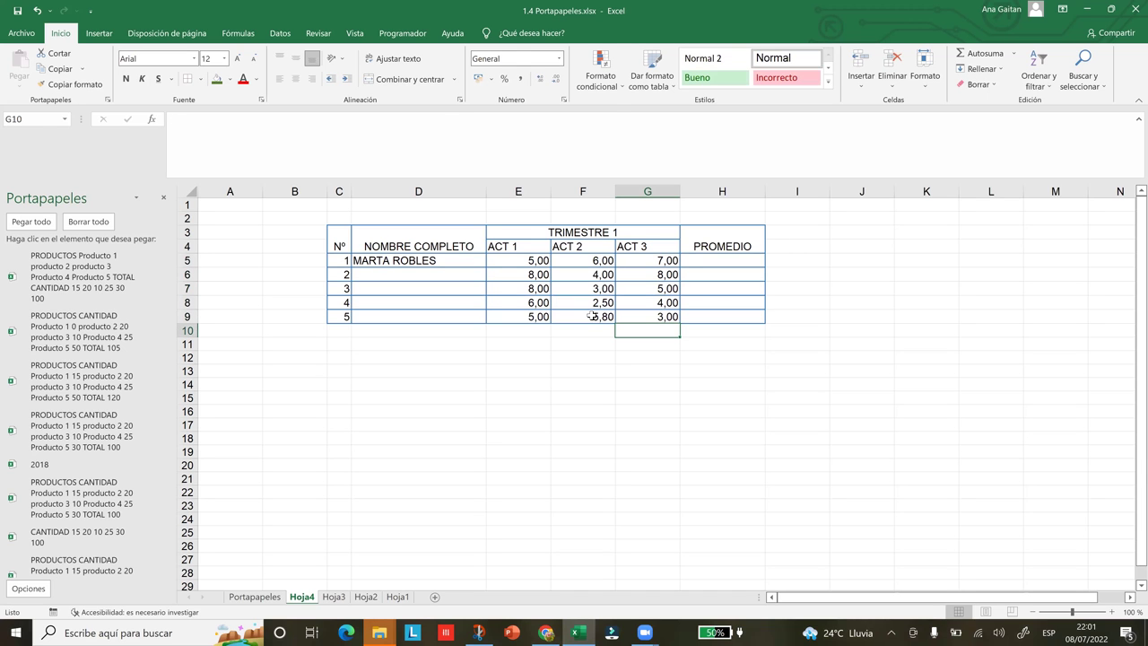
pyautogui.click(686, 398)
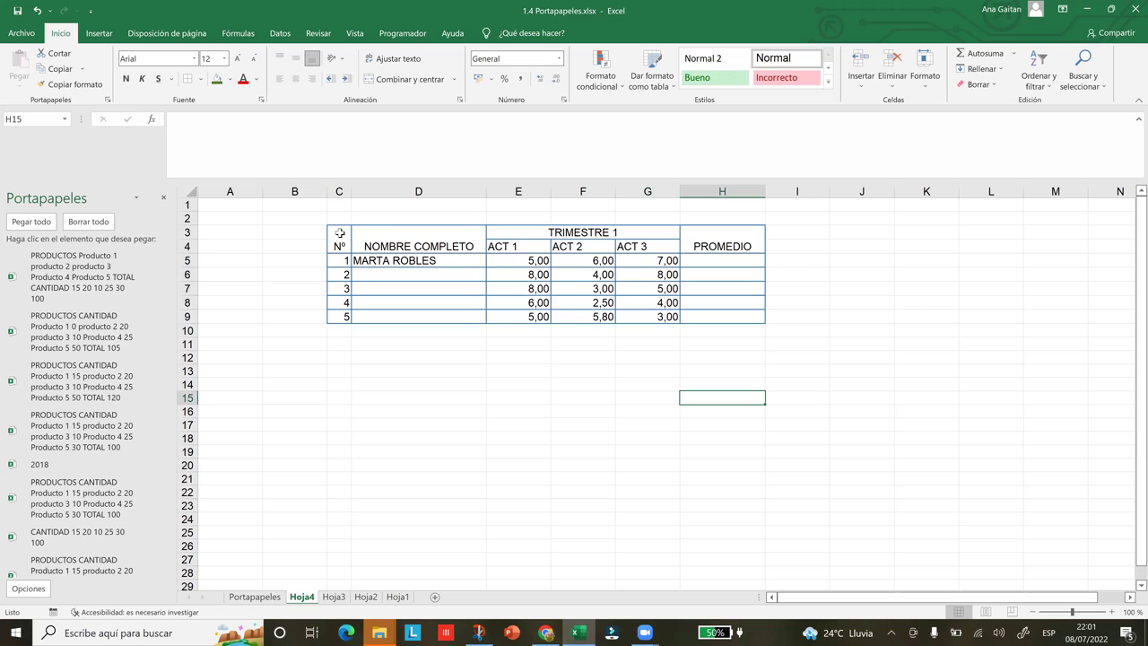
# Merge and centre C1:H1 and type the title CONTROL DE NOTAS DE PRIMER GRADO
pyautogui.click(346, 205)
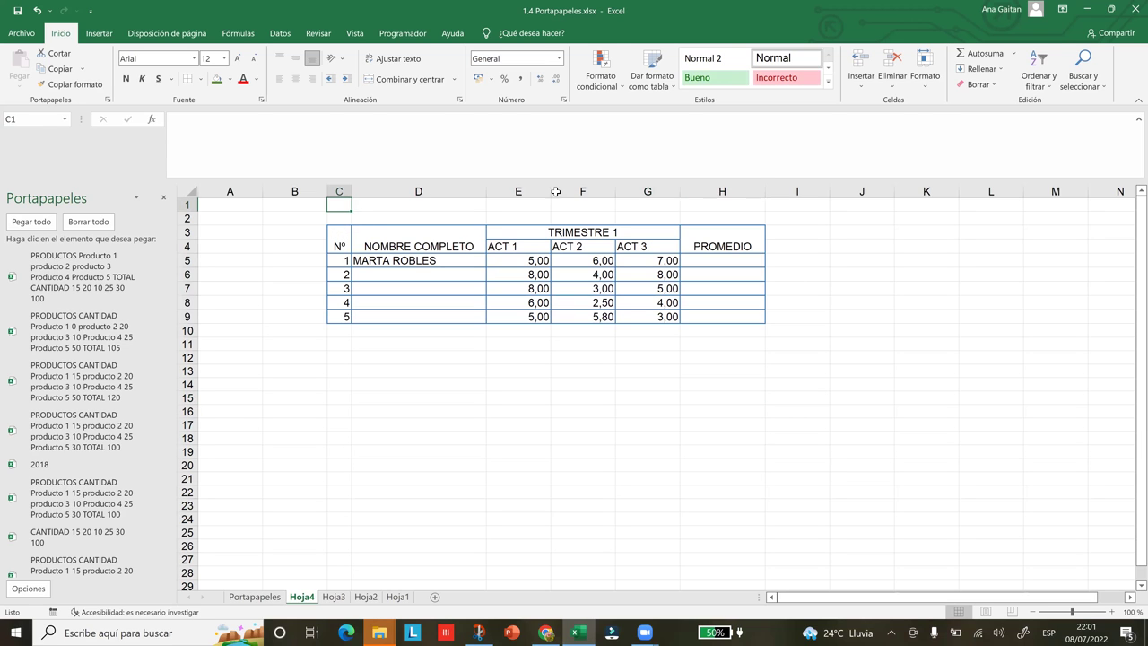
pyautogui.moveTo(557, 192); pyautogui.dragTo(717, 194)
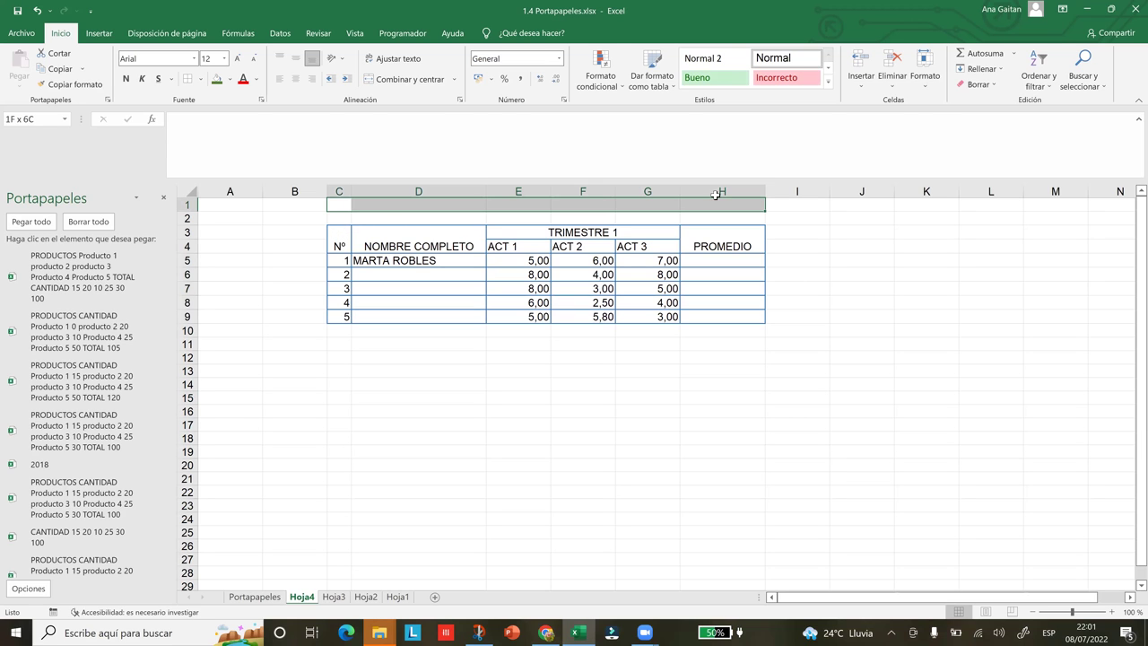
pyautogui.click(421, 80)
pyautogui.write('CON')
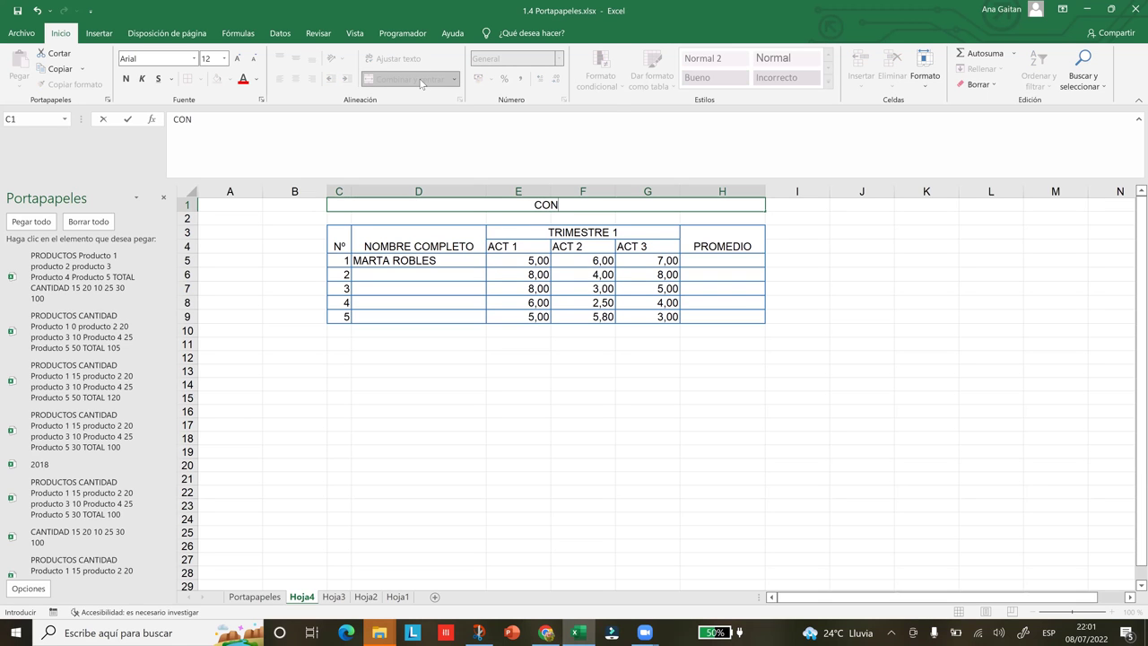
pyautogui.write('TROL')
pyautogui.write('DE Nº')
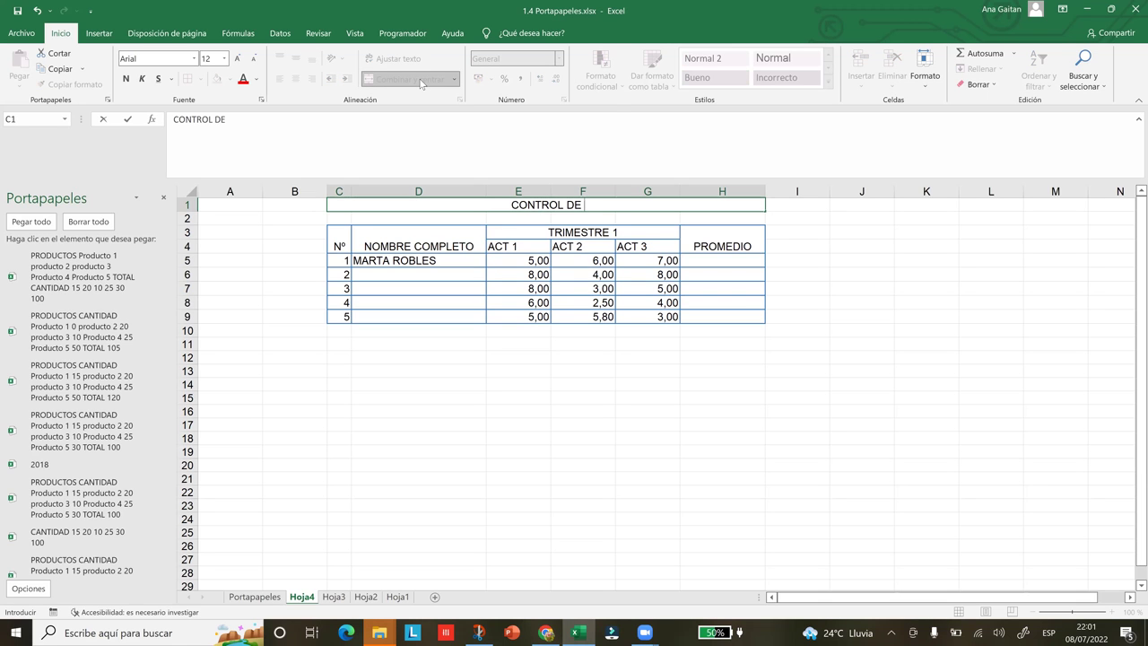
pyautogui.press('BackSpace')
pyautogui.write('OTAS DE P')
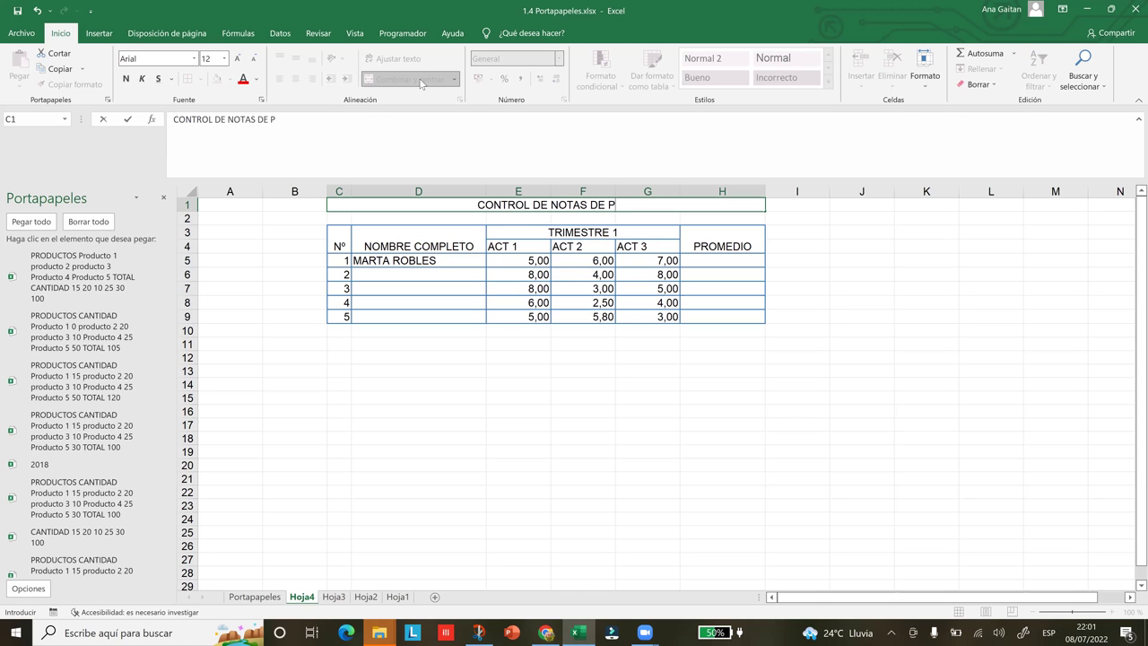
pyautogui.write('RIMER GRADO')
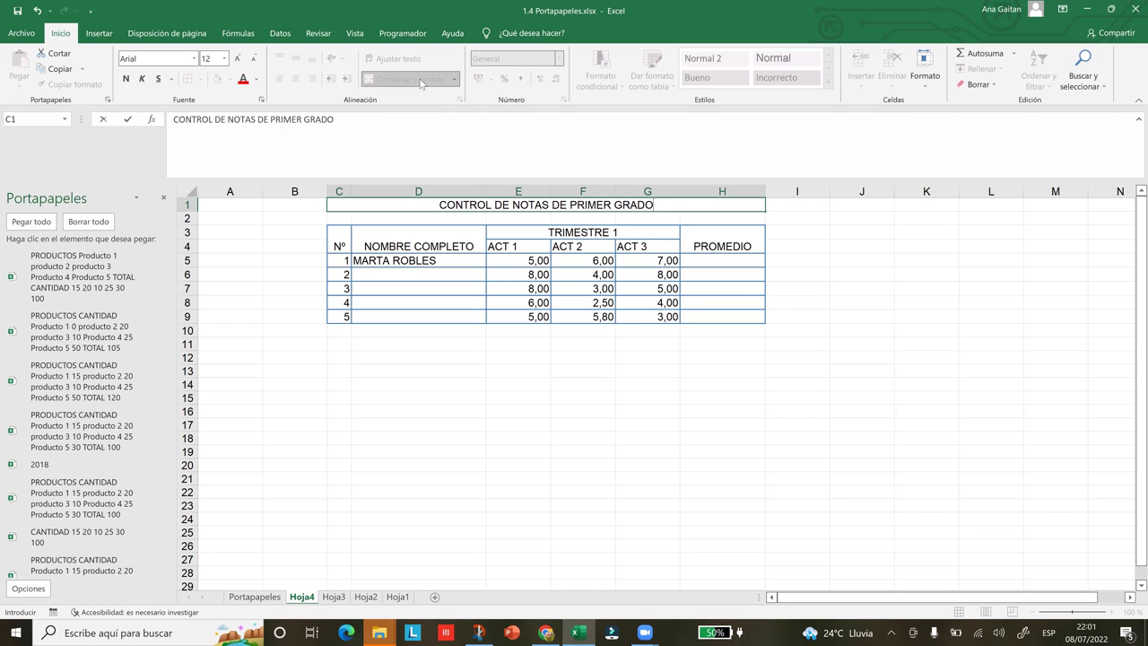
pyautogui.click(520, 370)
# Fill the merged title cell with green
pyautogui.click(499, 208)
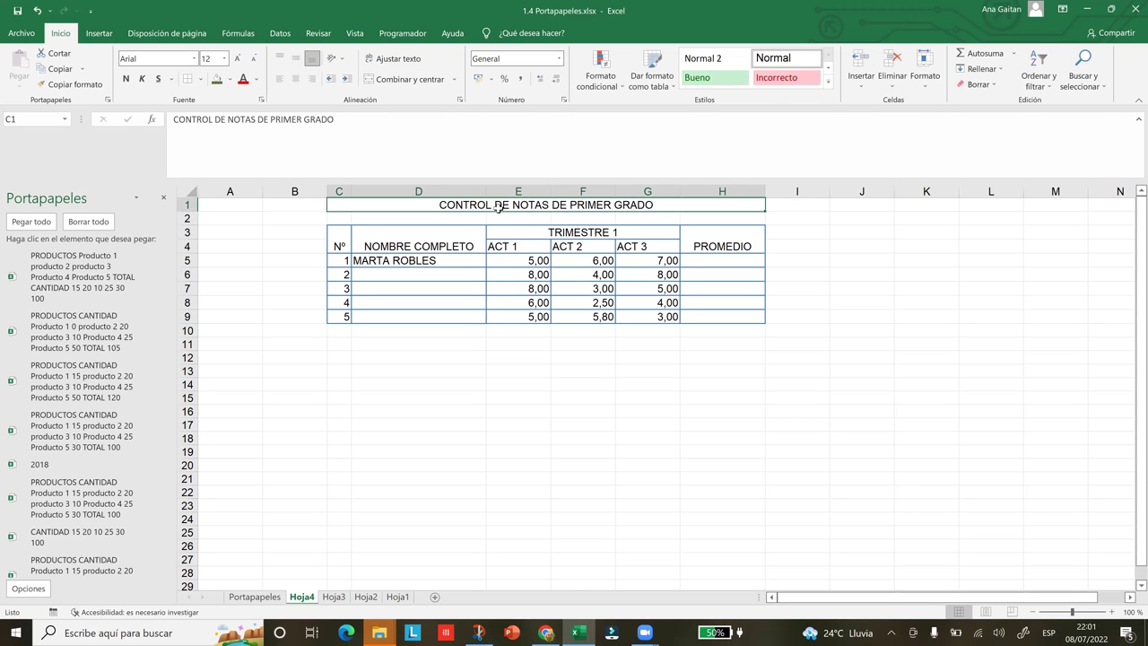
pyautogui.click(215, 79)
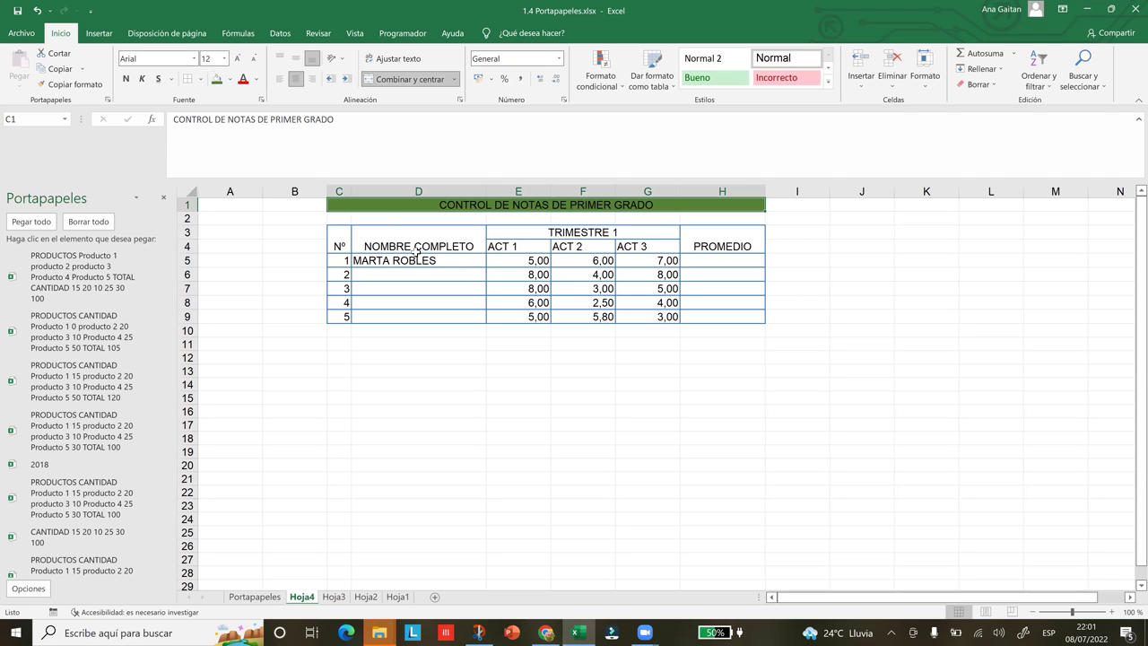
pyautogui.click(517, 330)
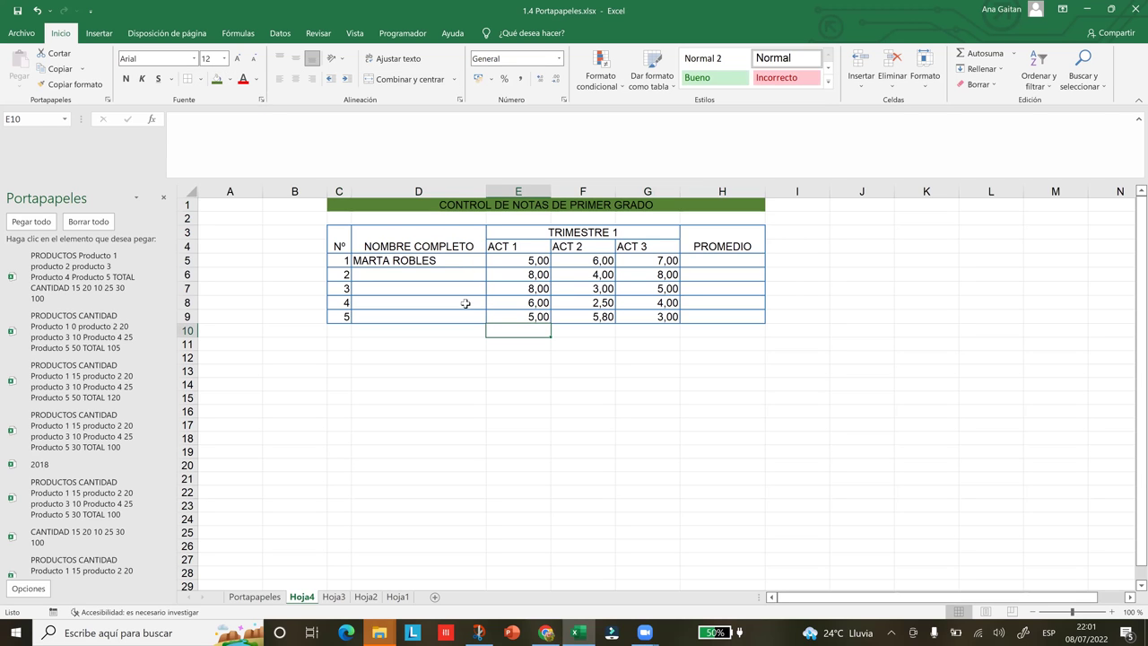
pyautogui.click(554, 476)
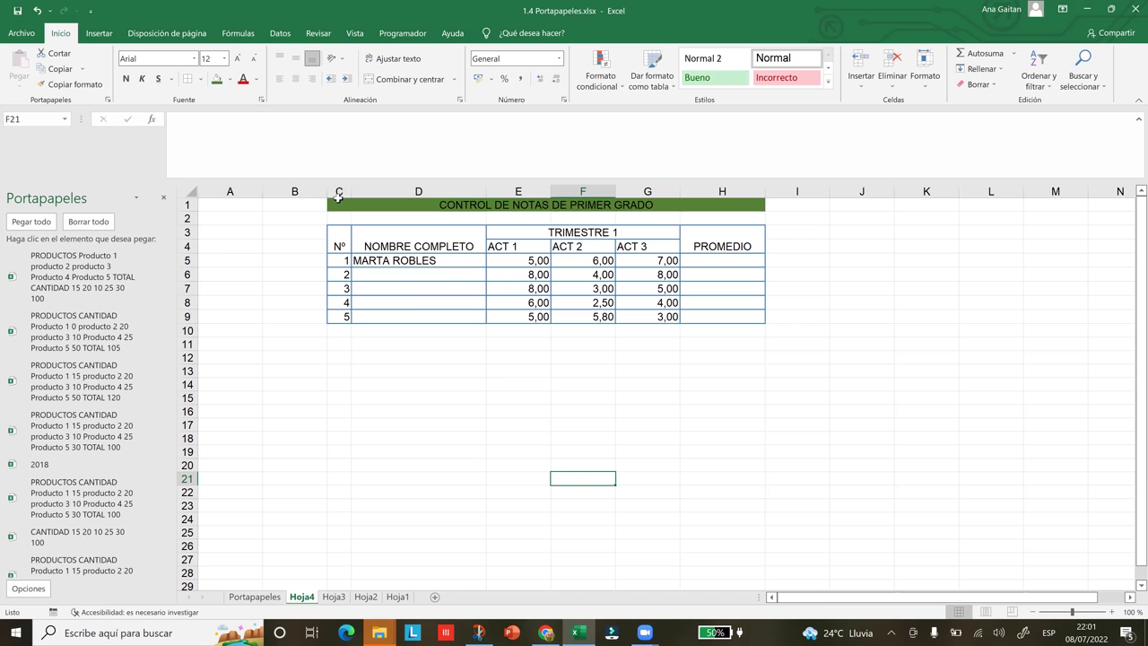
# Copy C1:H9, add the new sheet Hoja5 and select C4 as the destination
pyautogui.moveTo(331, 204); pyautogui.dragTo(525, 318)
pyautogui.hotkey('ctrl', 'c')
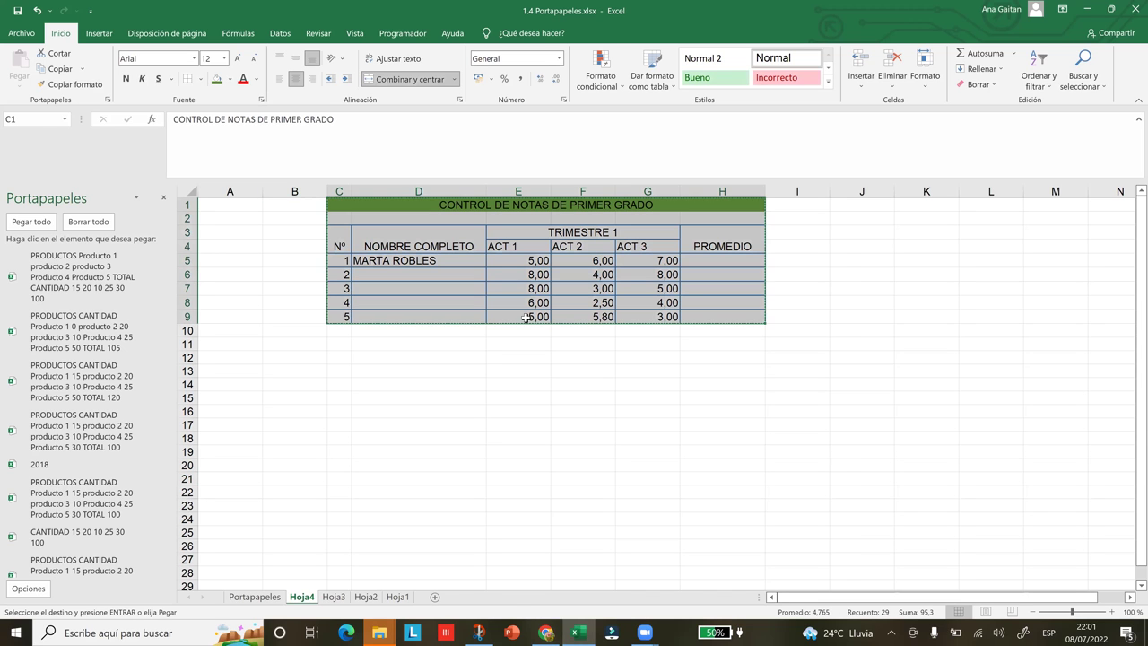
pyautogui.click(435, 597)
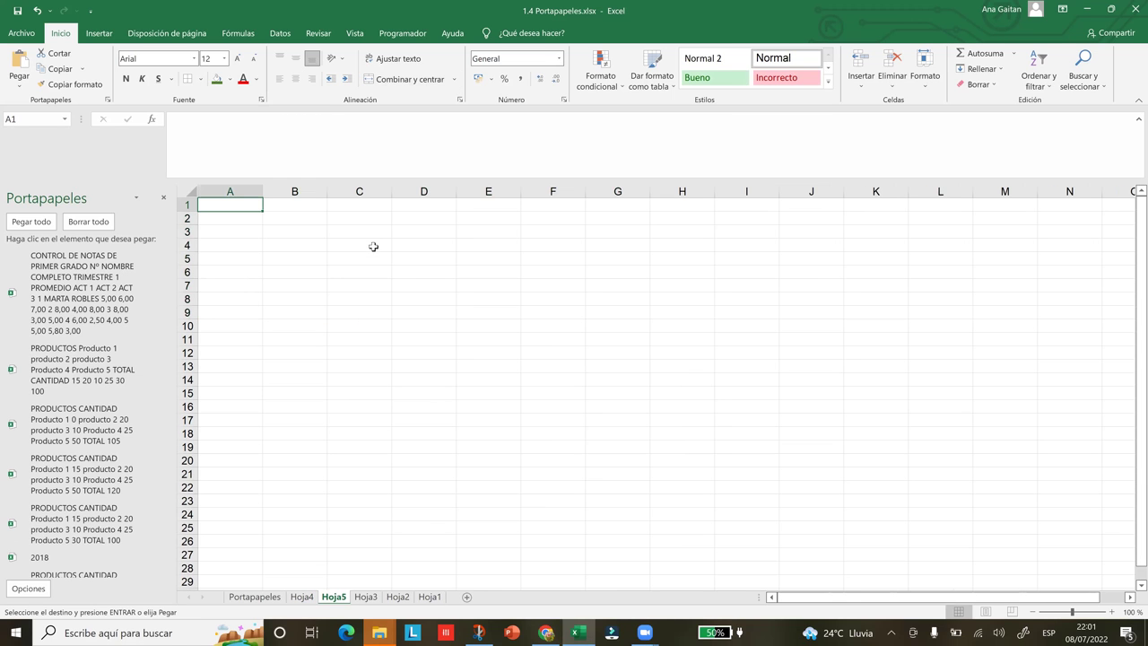
pyautogui.click(373, 245)
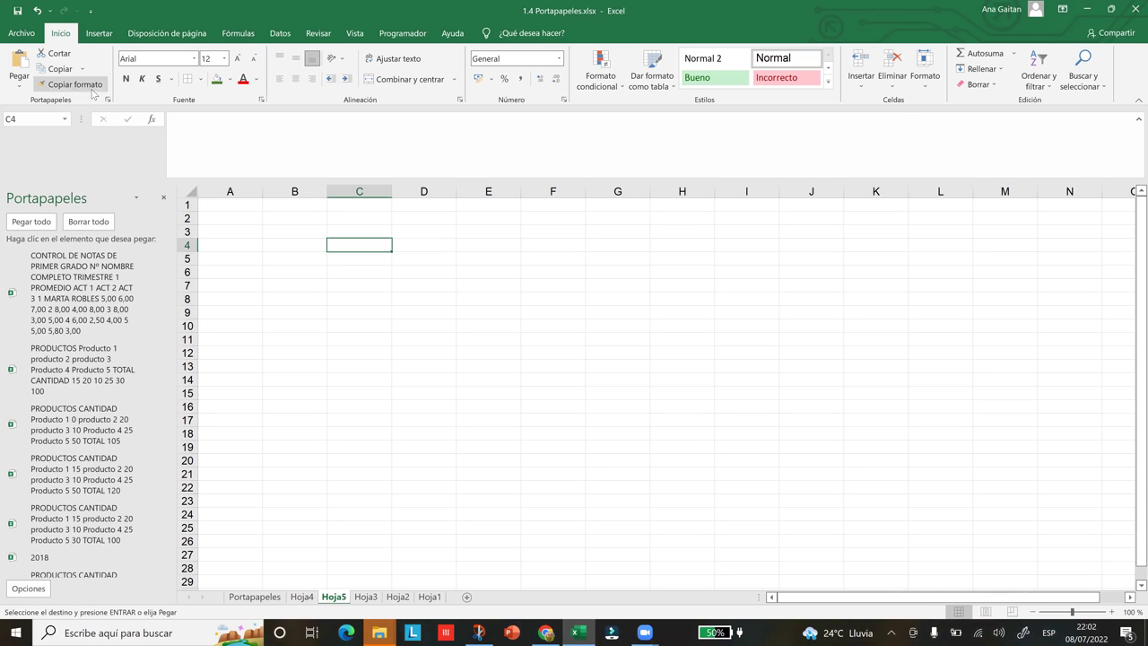
# Paste only the table's formatting (Formato) at C4 of Hoja5 and inspect the result
pyautogui.click(17, 80)
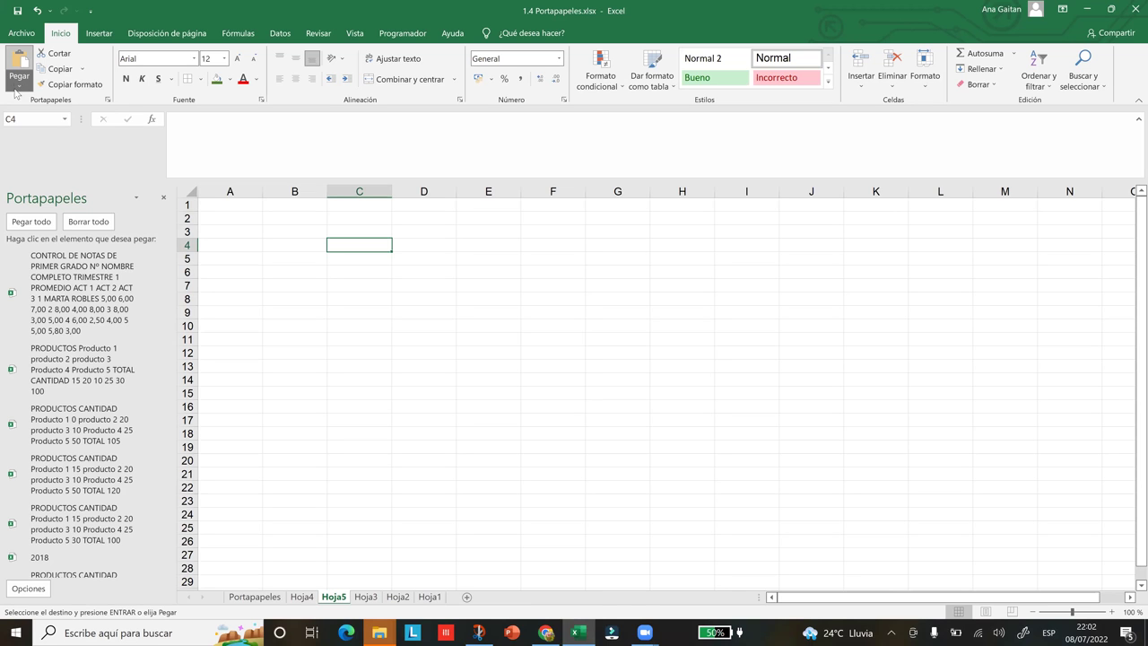
pyautogui.click(18, 87)
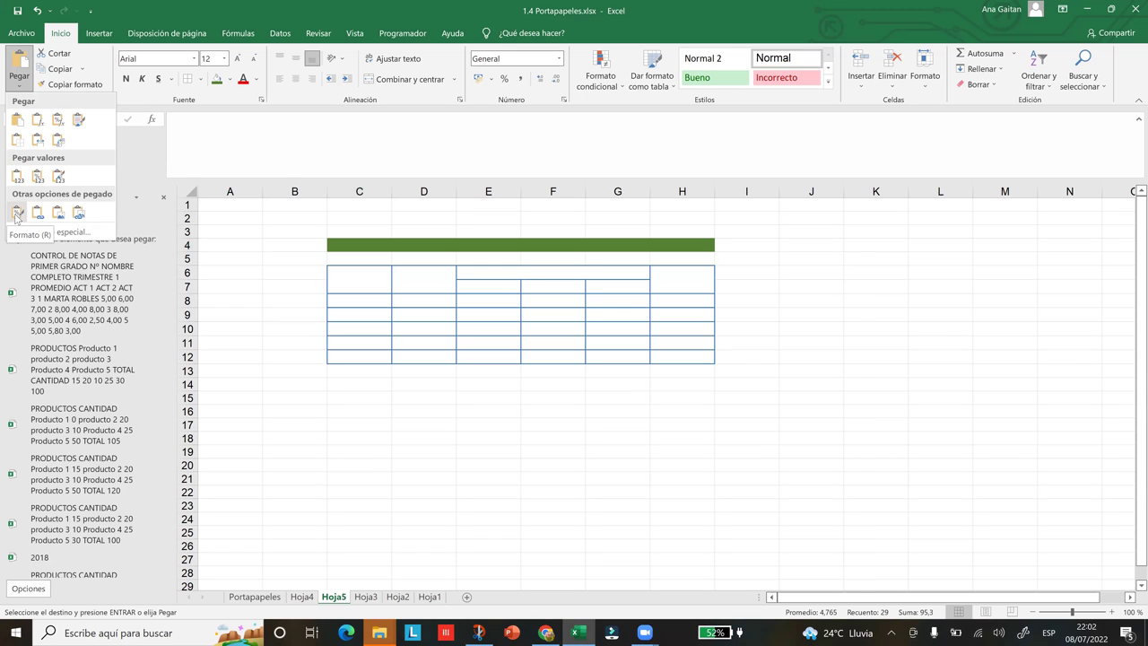
pyautogui.click(15, 213)
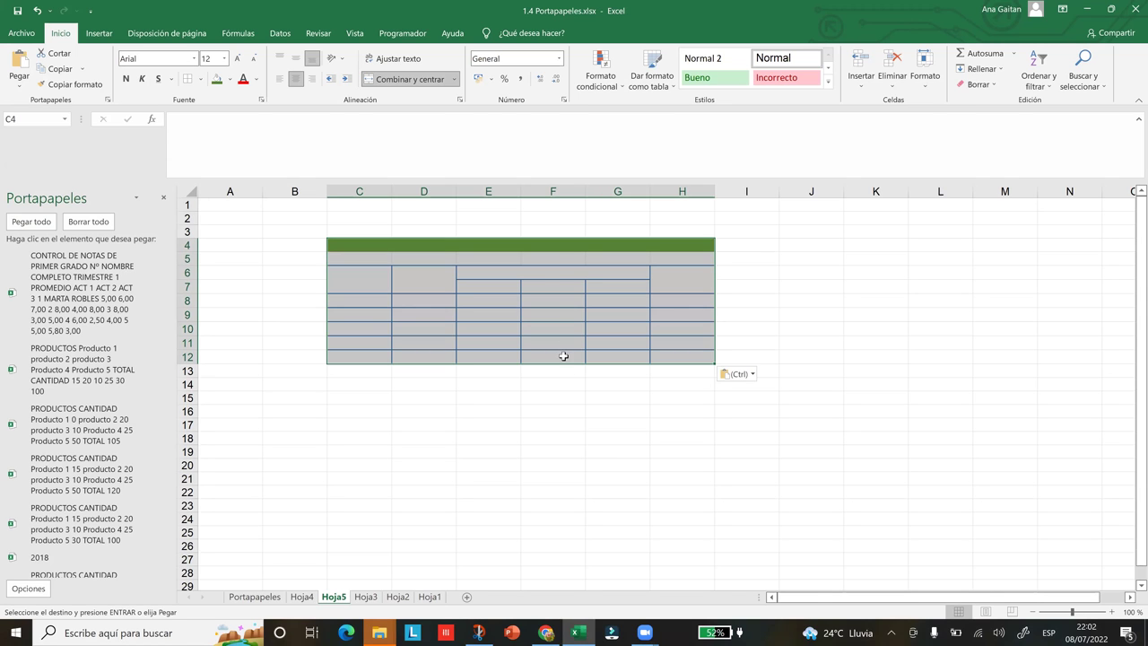
pyautogui.click(556, 246)
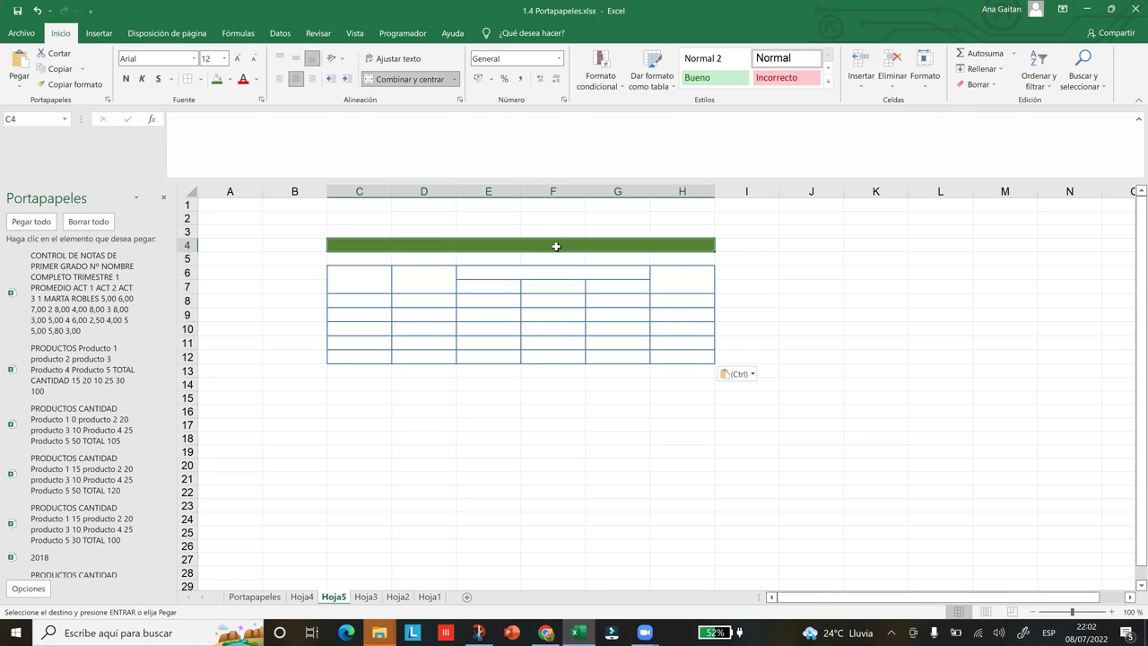
pyautogui.click(565, 310)
pyautogui.click(487, 314)
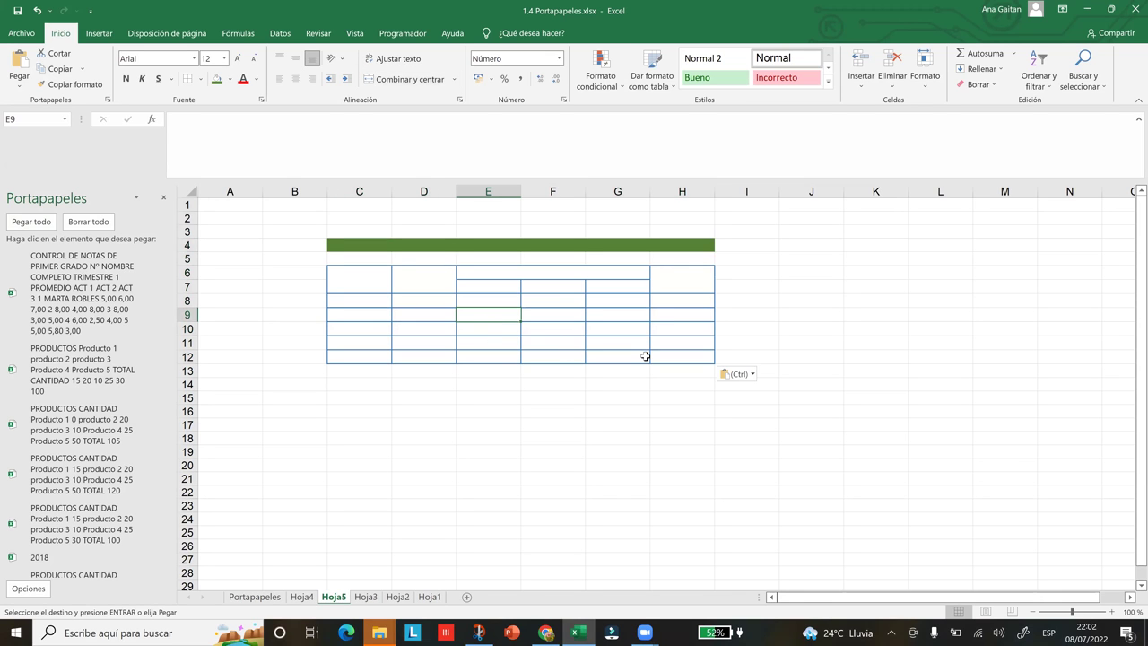
pyautogui.click(480, 331)
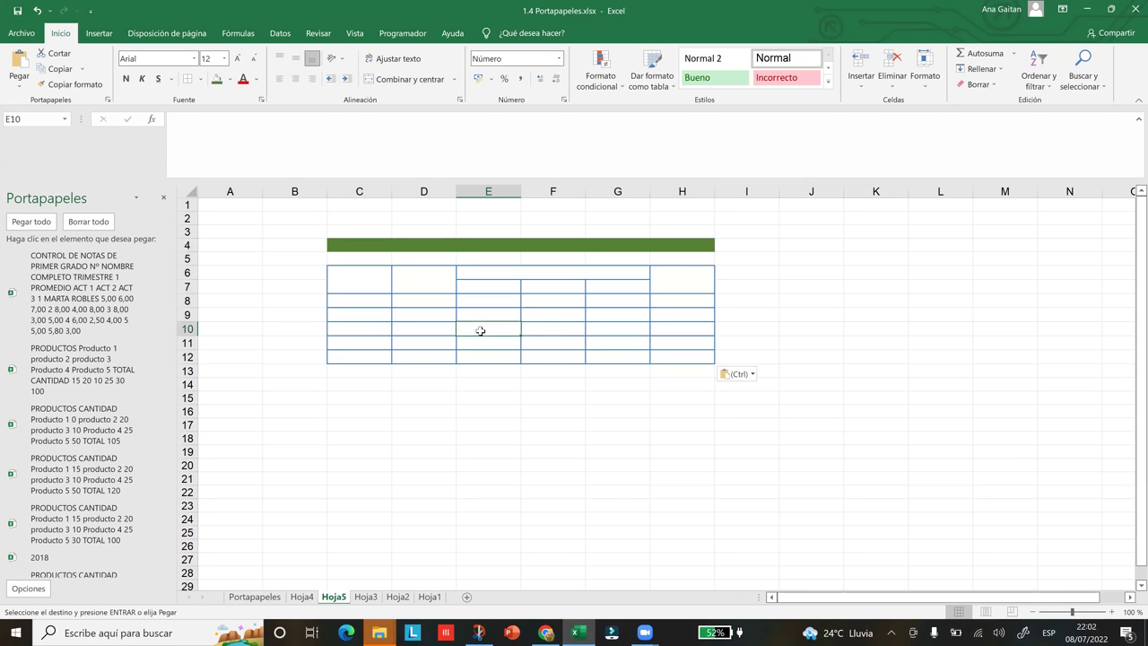
pyautogui.click(485, 422)
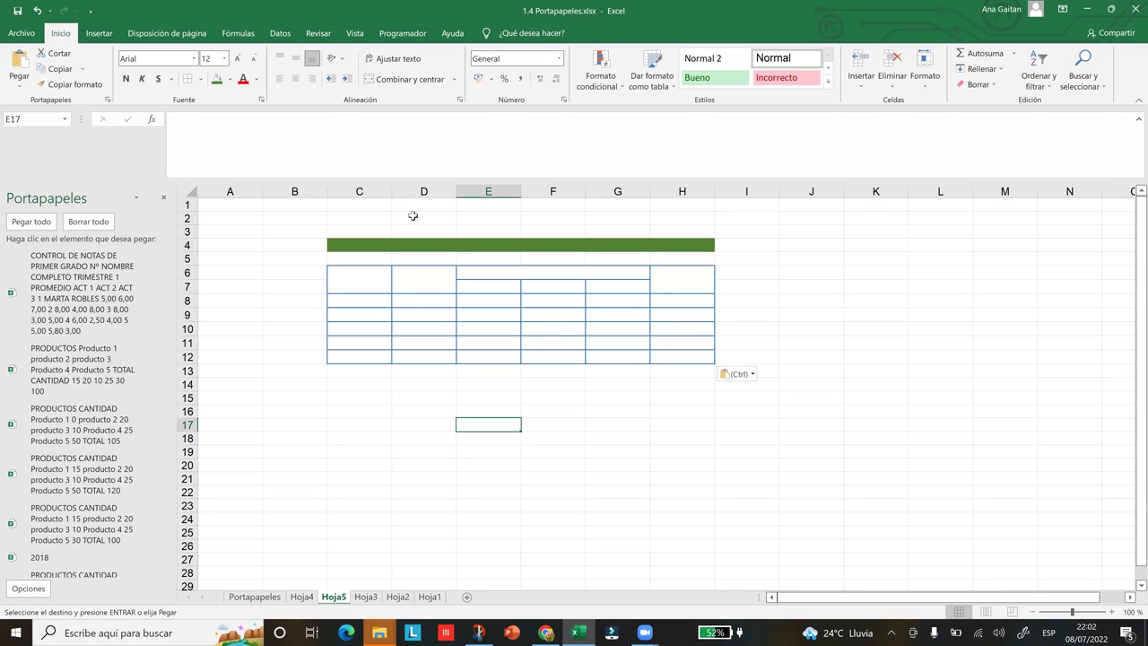
pyautogui.click(414, 217)
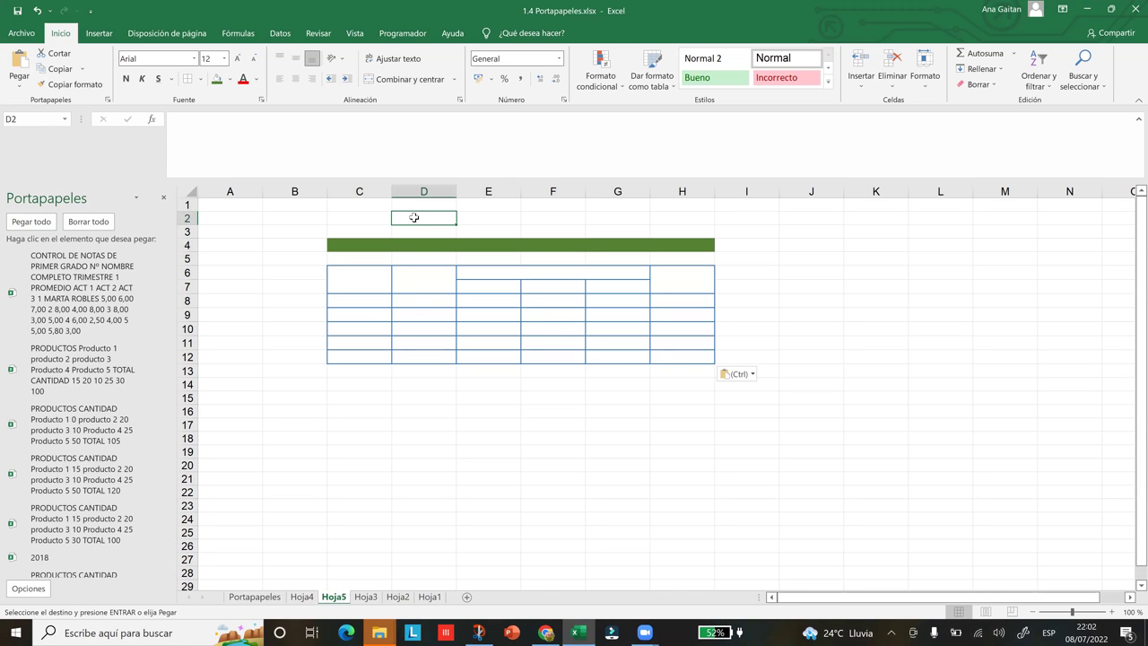